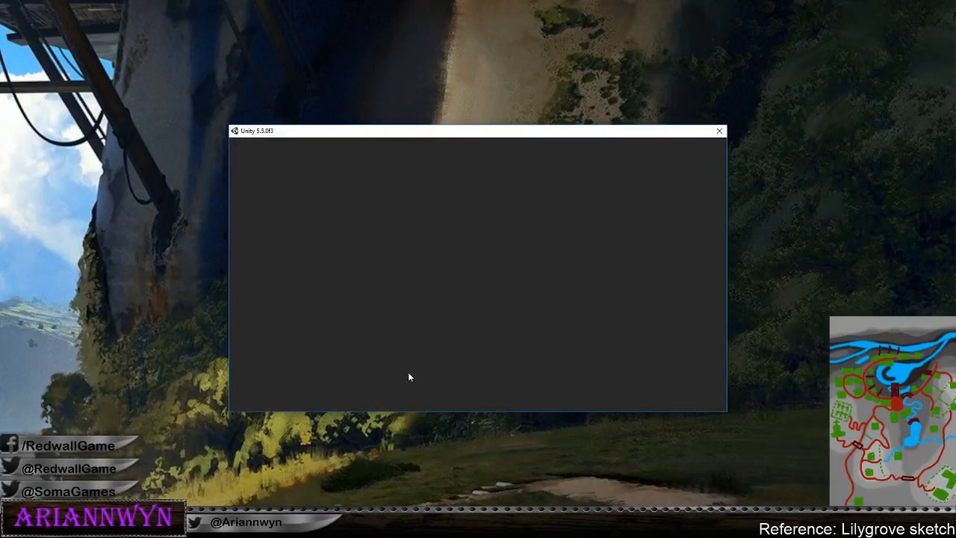
Open the Redwall_Scout project and enlarge the Scene view by narrowing the Hierarchy and lowering the top edge of the Project panel
click(404, 212)
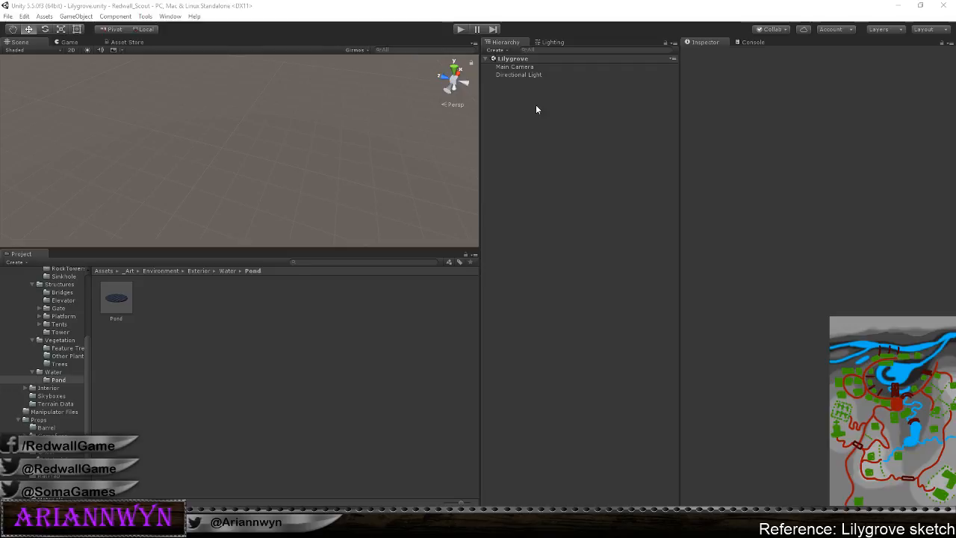
drag(485, 133, 732, 165)
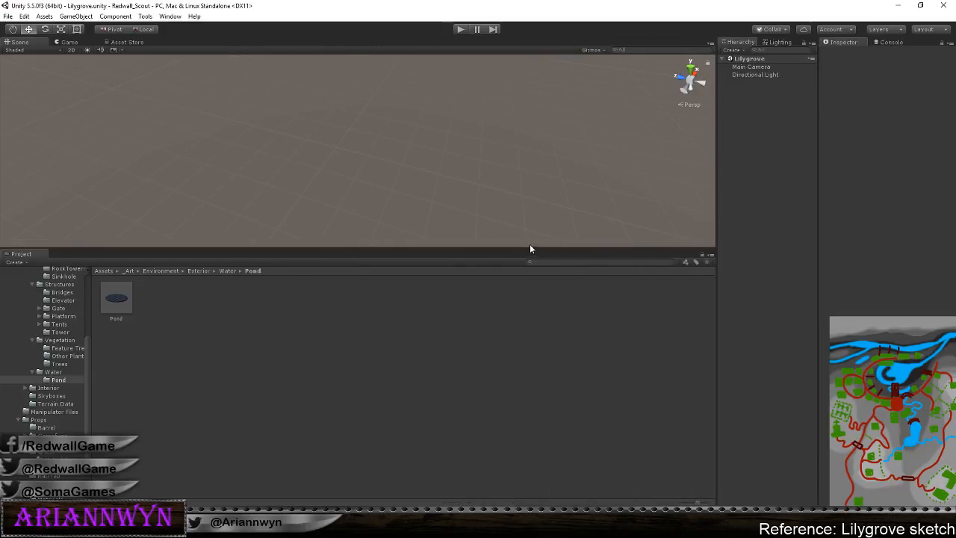
drag(528, 249, 568, 419)
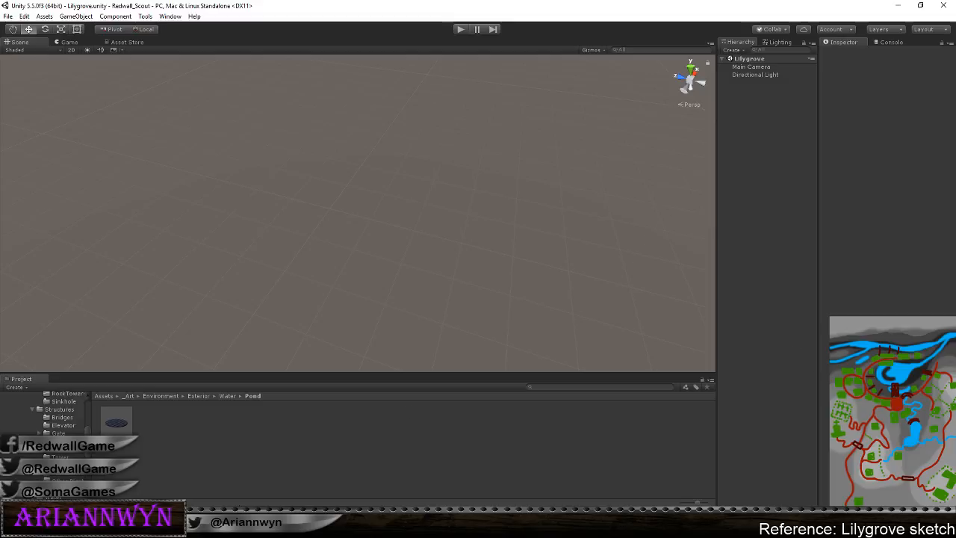
click(256, 523)
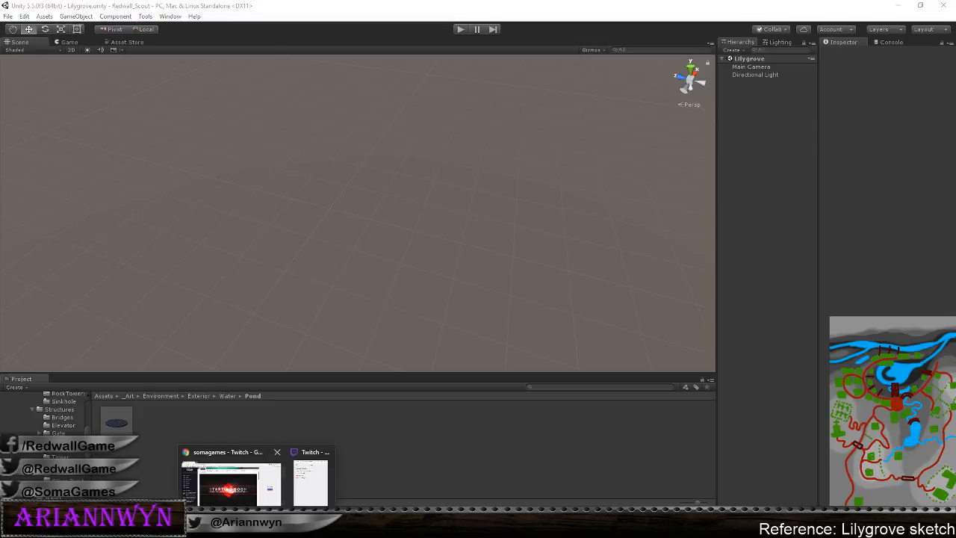
click(265, 478)
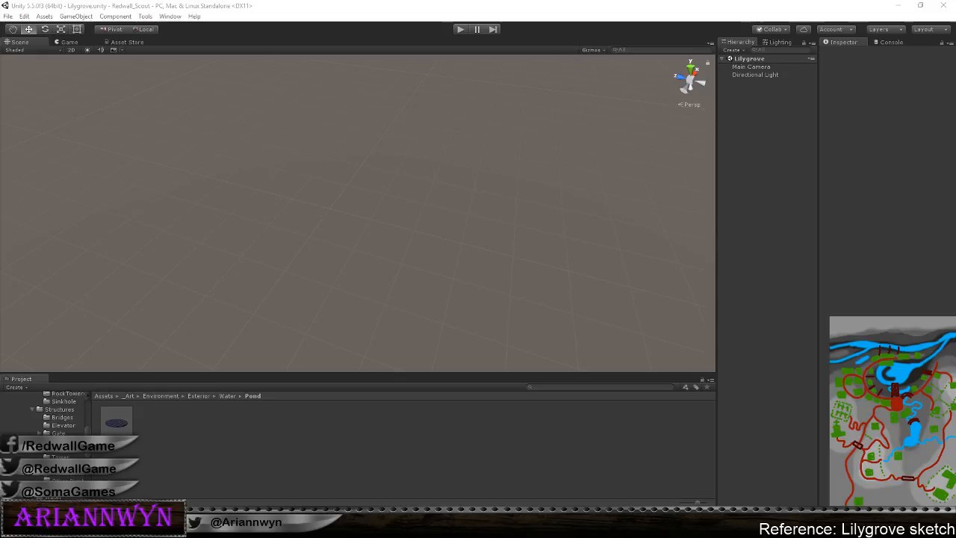
Add a new Terrain object to the Lilygrove scene and frame it in the Scene view
click(75, 16)
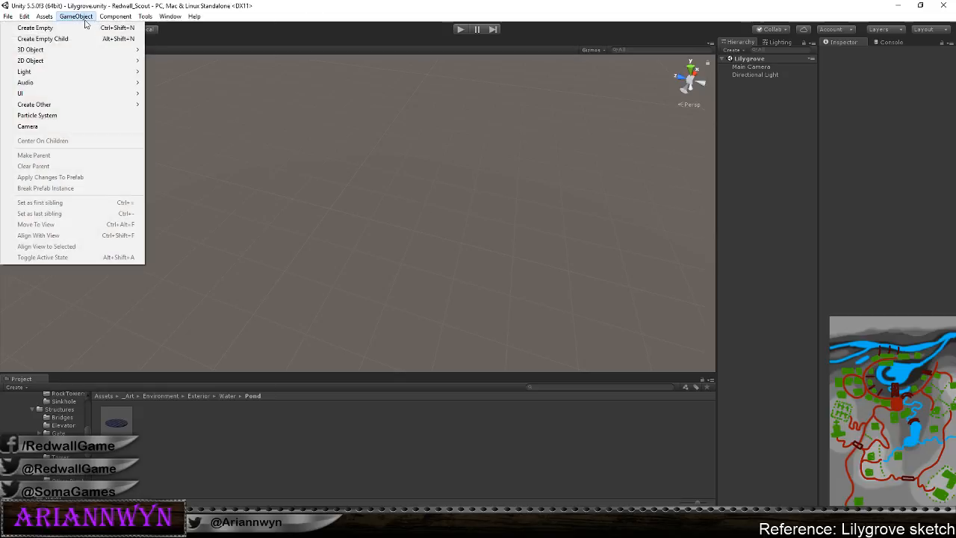
mouse_move(81, 50)
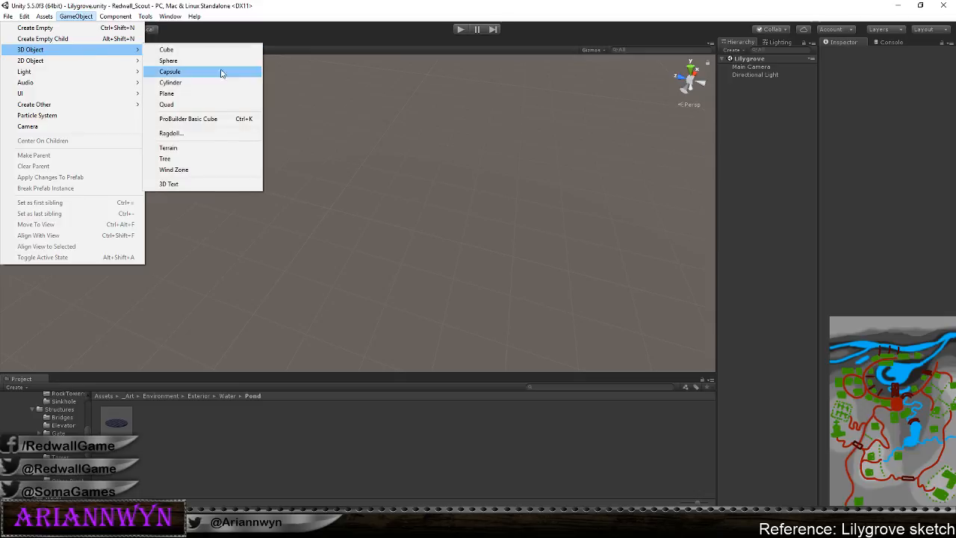
click(197, 147)
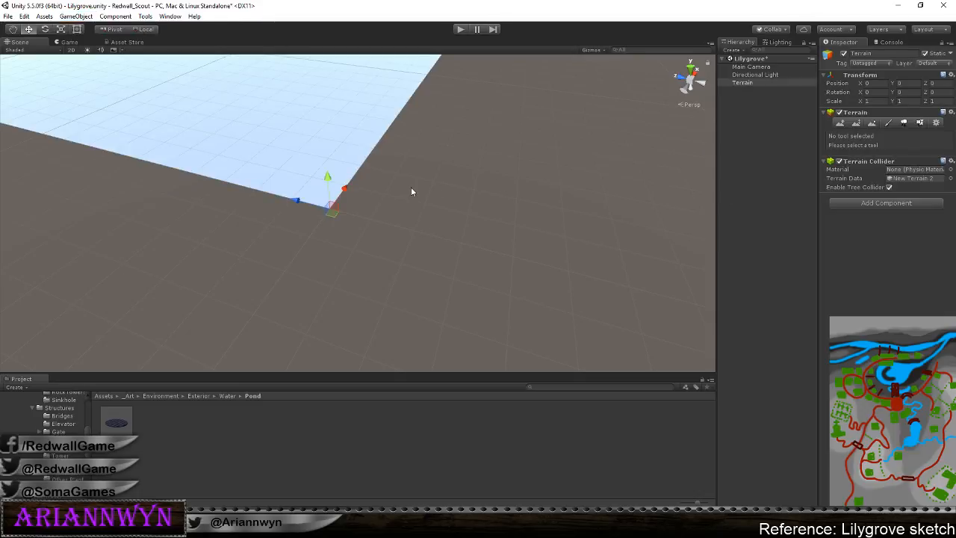
scroll(411, 191, down, 5)
scroll(412, 190, up, 1)
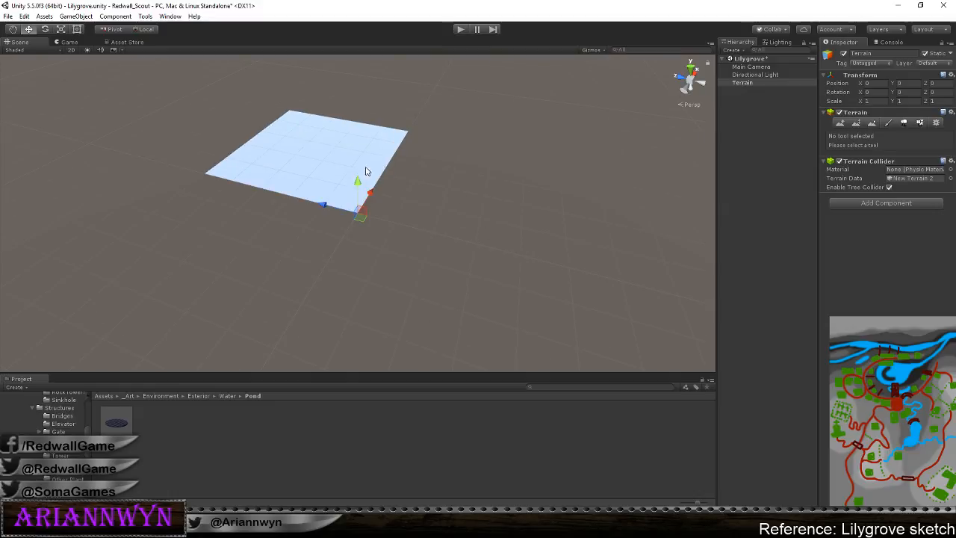
key(f)
Rename the new terrain object as Lilygrove
click(866, 53)
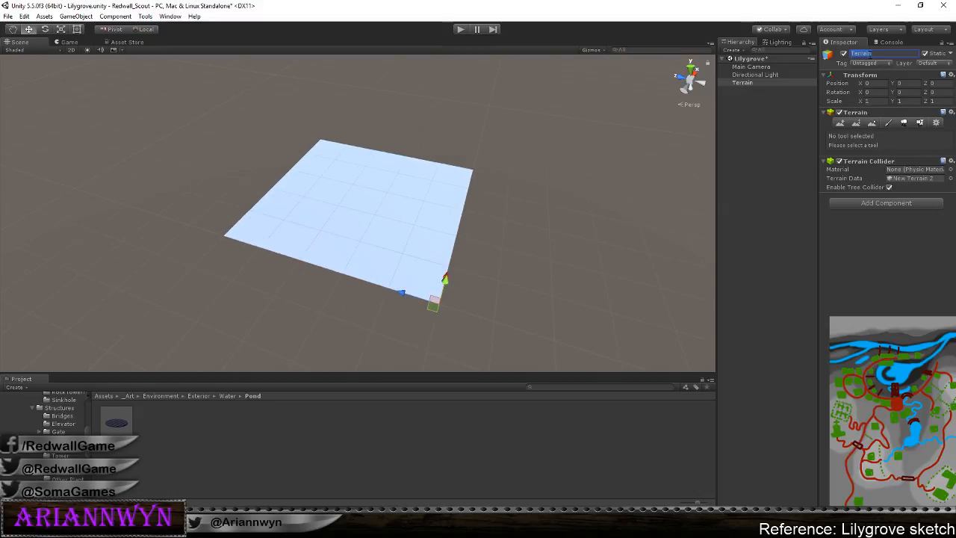
text(Lilygrove)
key(Return)
text(y)
key(Return)
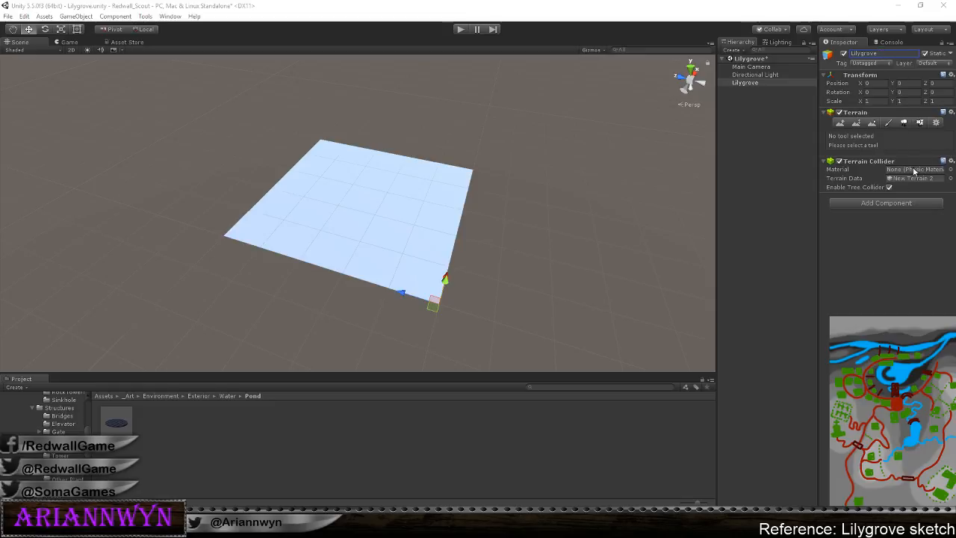
Examine the Lilygrove terrain's settings, including the base terrain, tree and detail, and grass wind options
click(936, 122)
scroll(657, 344, up, 2)
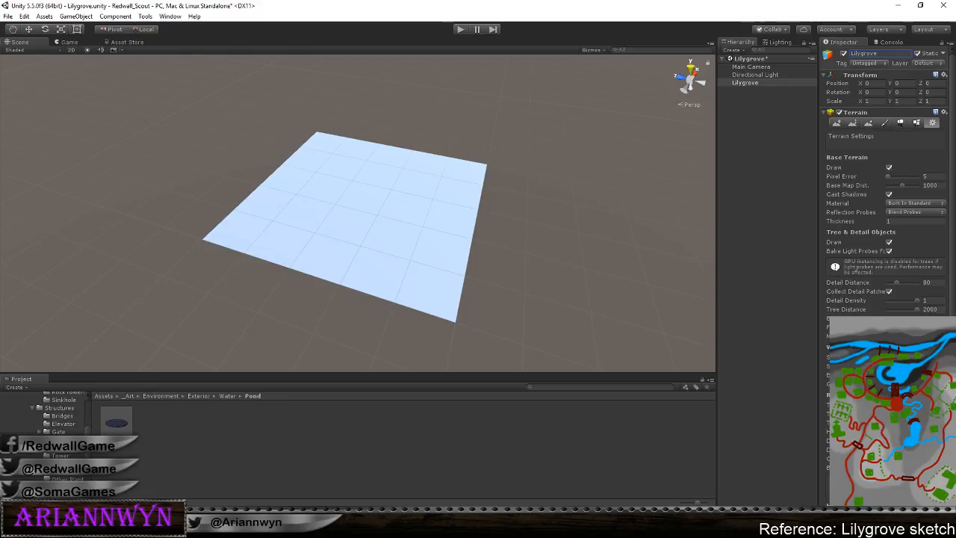
scroll(885, 224, down, 2)
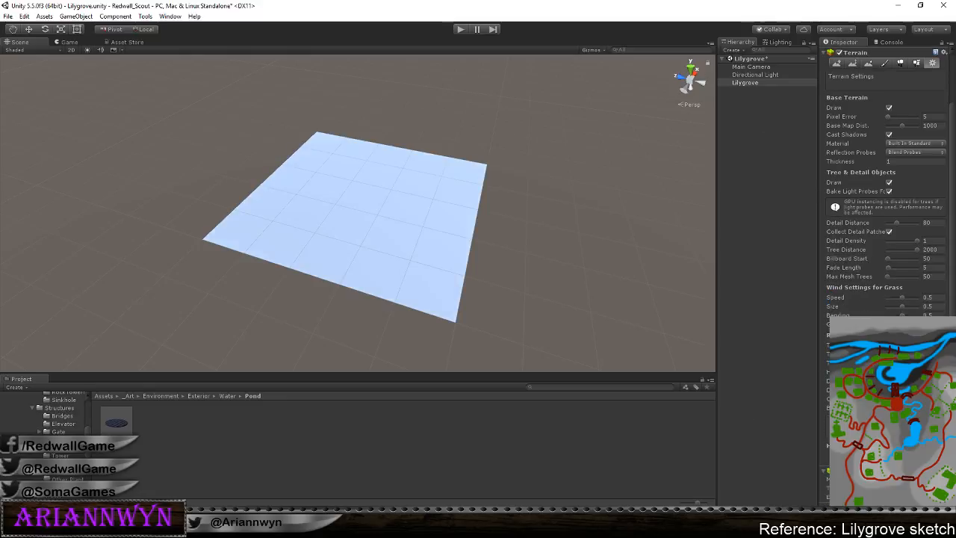
alt+drag(574, 318, 466, 315)
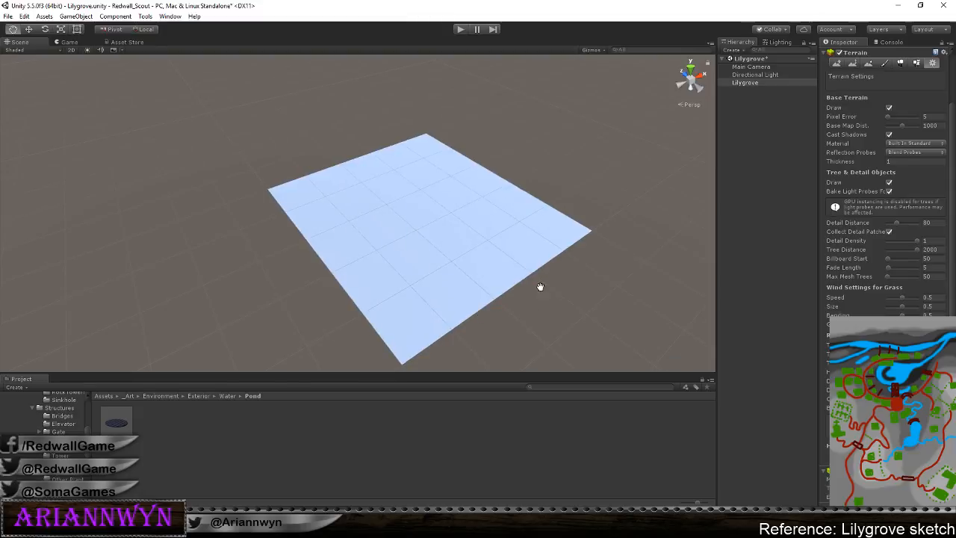
middle_drag(540, 286, 484, 271)
click(754, 83)
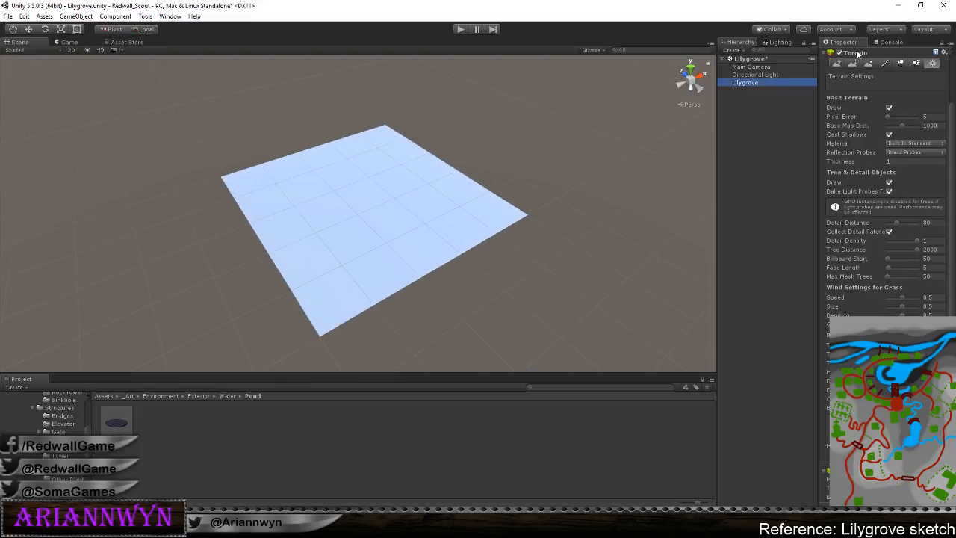
scroll(863, 117, up, 2)
click(859, 53)
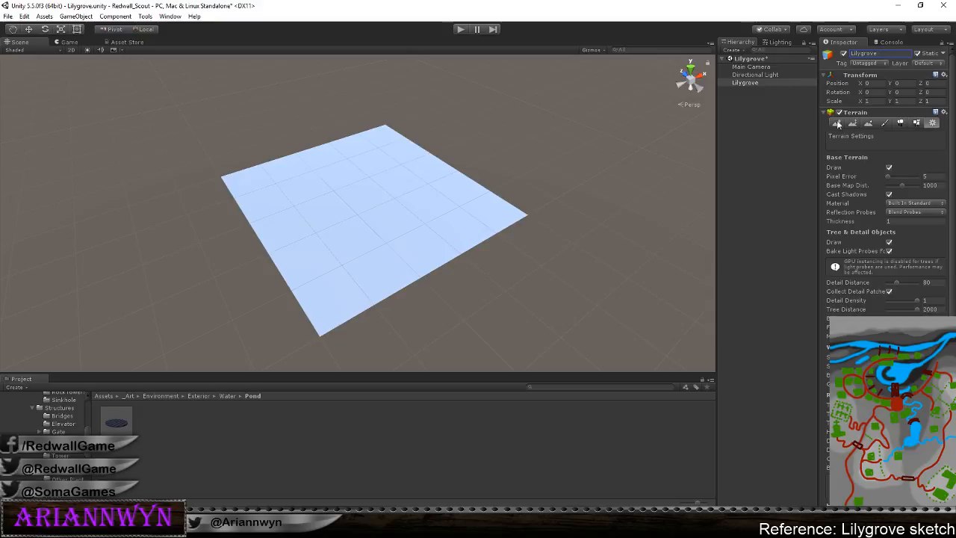
scroll(860, 263, down, 3)
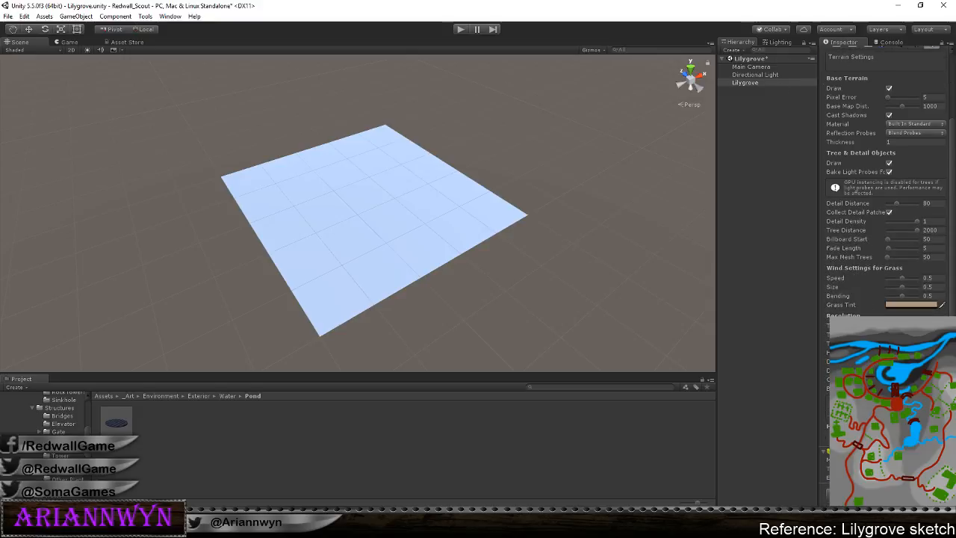
Locate the terrain data asset assigned to the Lilygrove terrain and rename it as Lilygrove
click(913, 468)
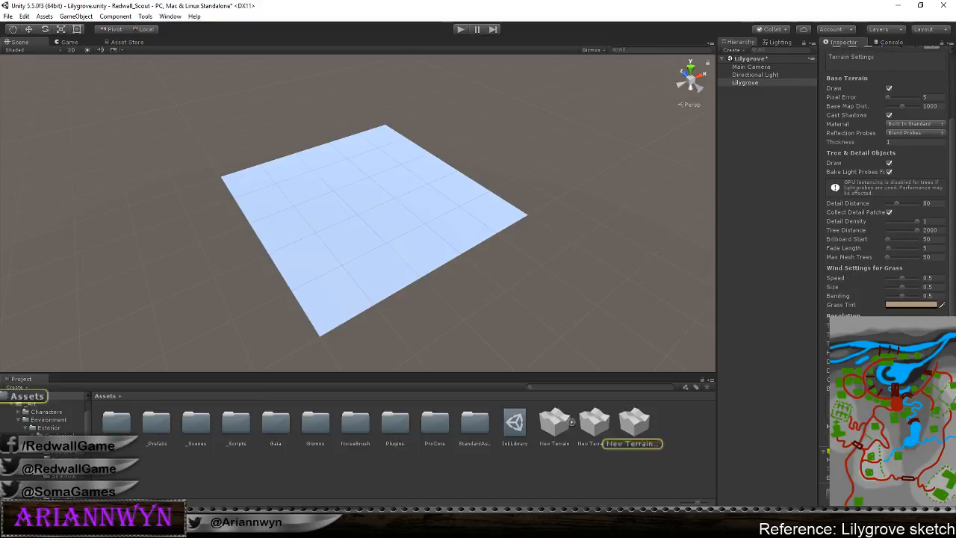
click(647, 444)
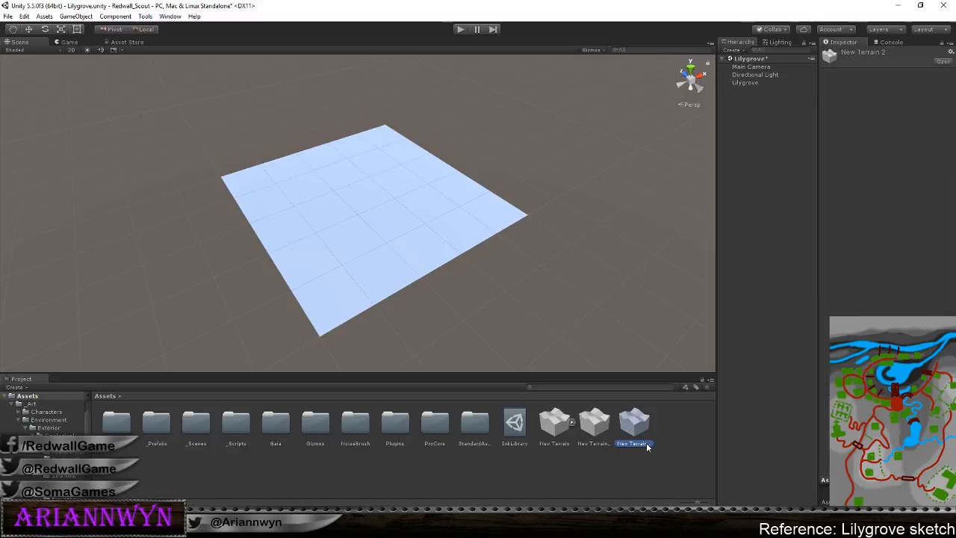
click(636, 445)
right_click(637, 446)
click(625, 447)
drag(616, 444, 694, 447)
text(Lilygrove)
key(Return)
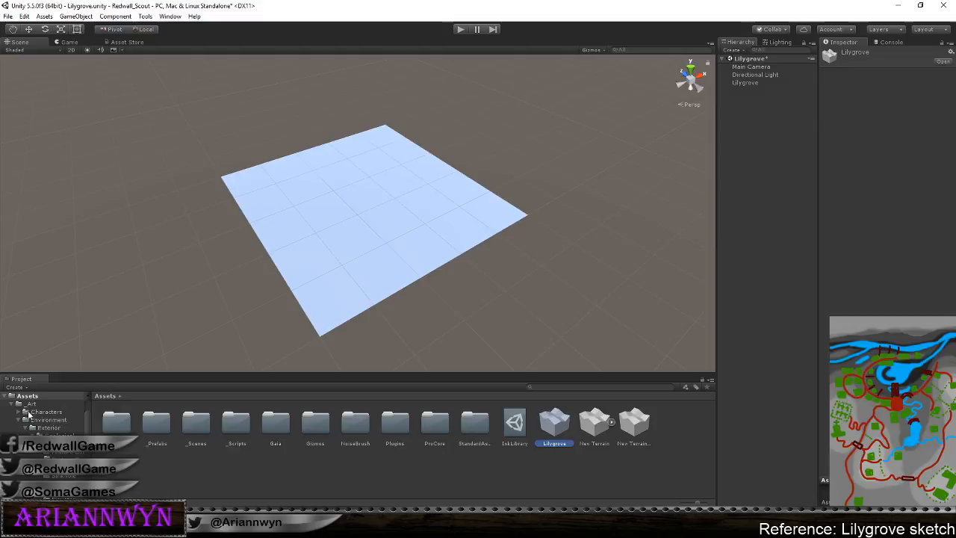
Move the Lilygrove terrain asset into the Environment art's Terrain Data folder and open that folder
scroll(45, 436, down, 3)
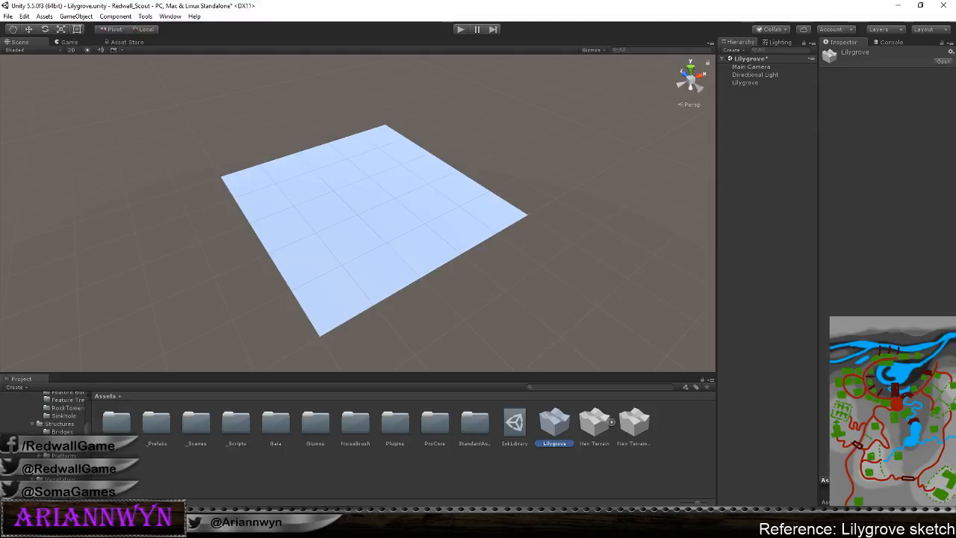
scroll(53, 418, down, 8)
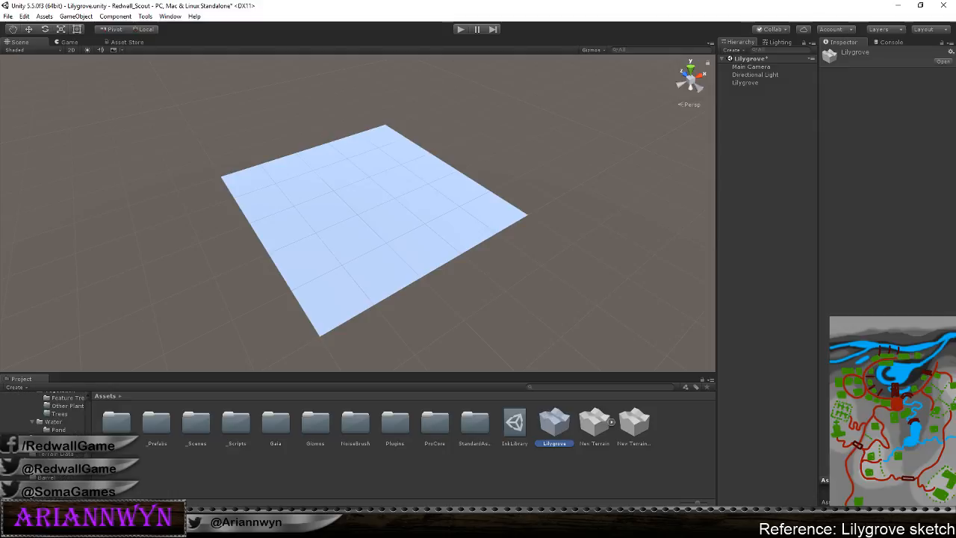
drag(559, 420, 63, 425)
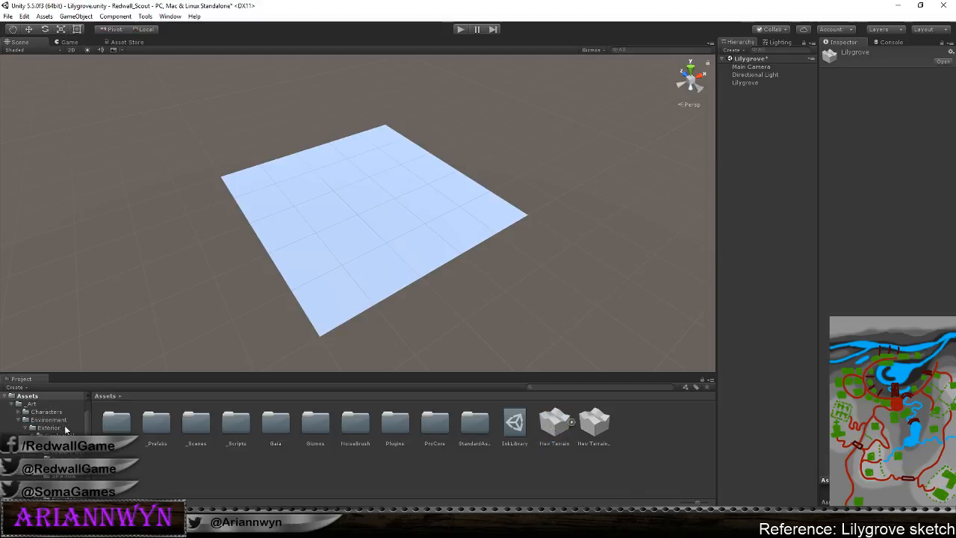
scroll(60, 418, down, 3)
click(60, 453)
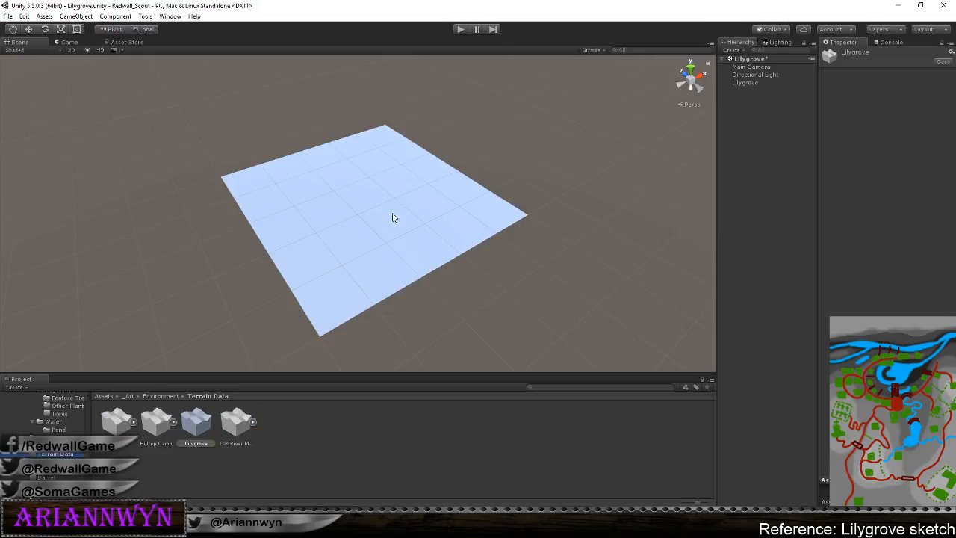
Align the Scene view to look straight down on the terrain from the top
alt+drag(453, 221, 516, 209)
click(682, 77)
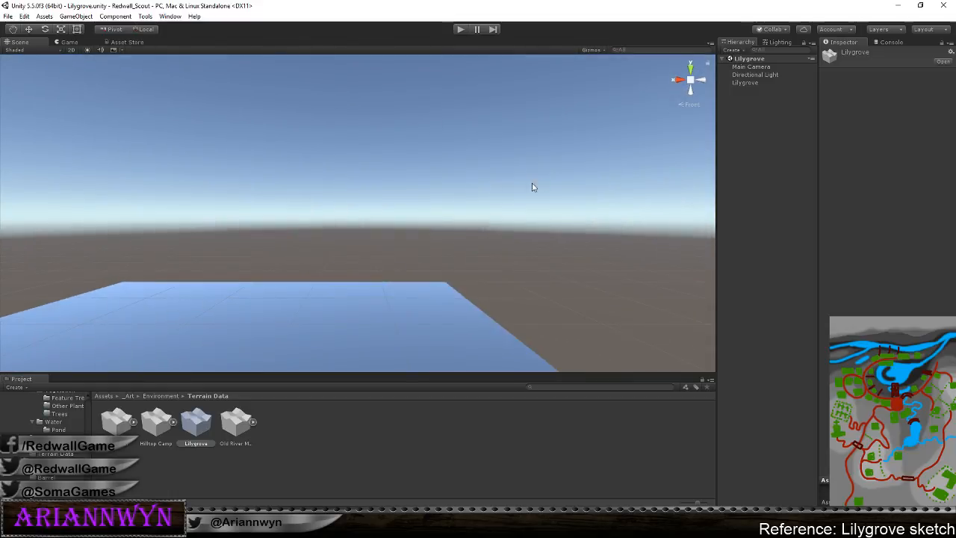
alt+drag(547, 172, 259, 250)
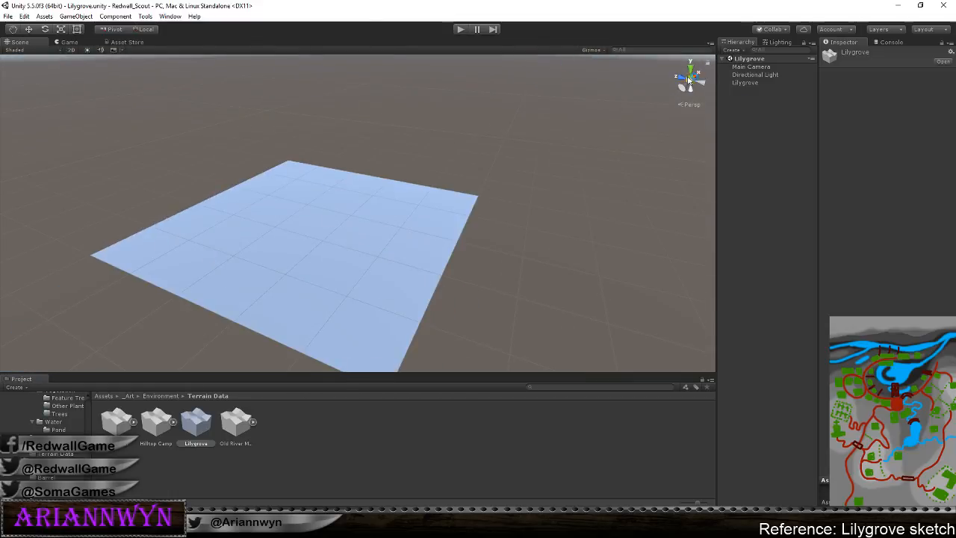
click(690, 66)
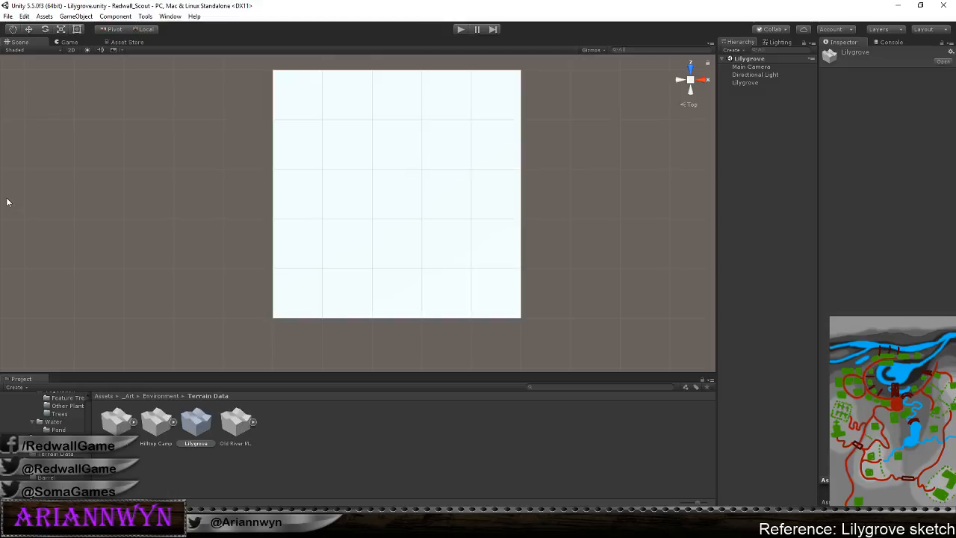
Switch to the browser, open the Lilygrive-4.png map sketch at full size and close the project activity page
key(alt+Tab)
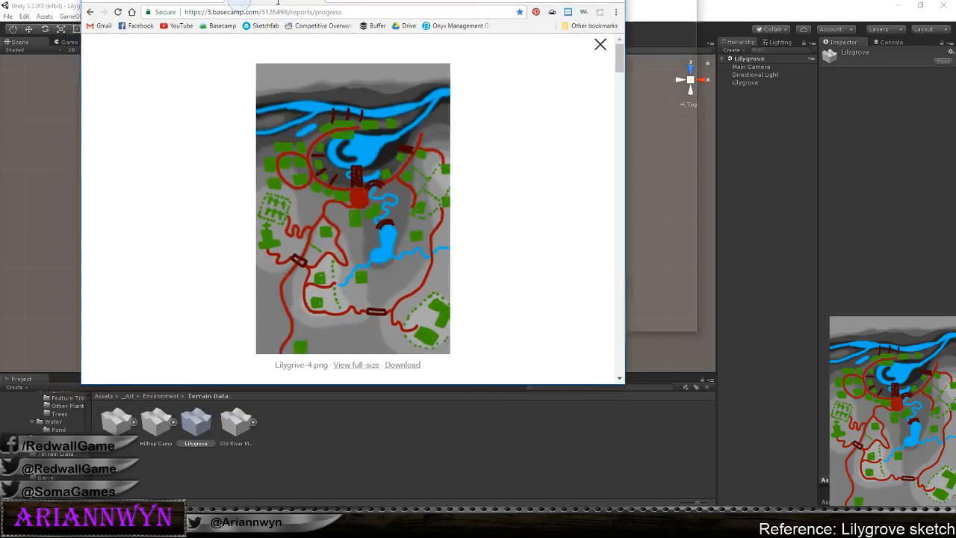
click(494, 499)
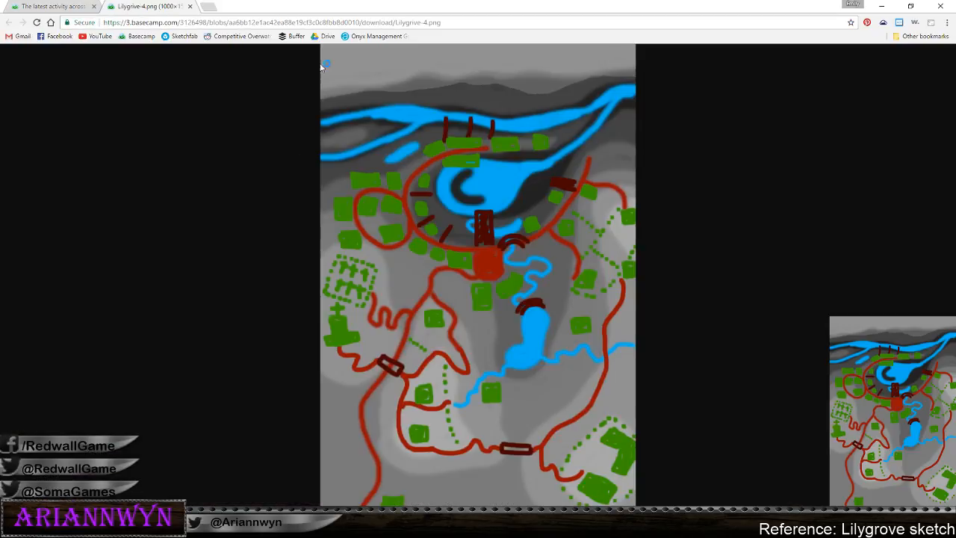
click(94, 6)
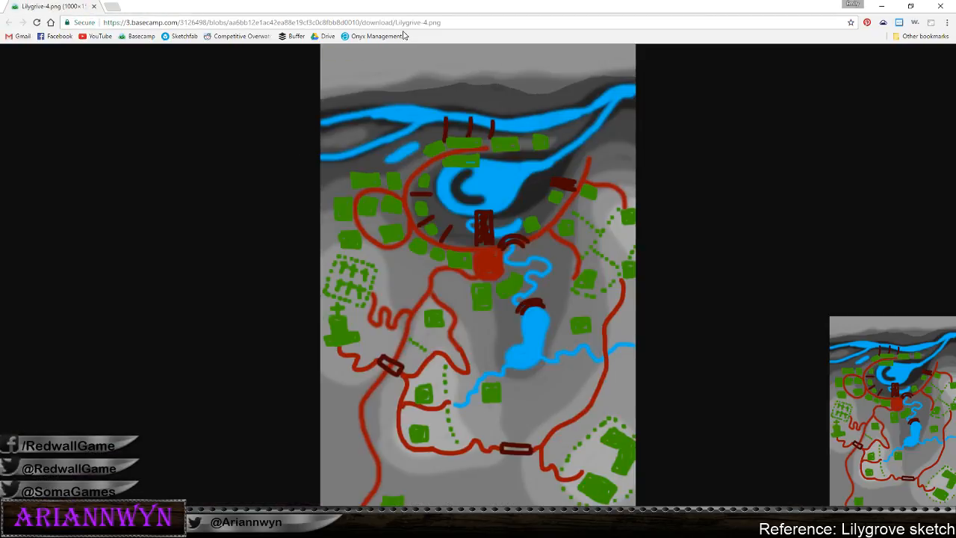
Restore the browser window from full screen, narrow it and place the map sketch over the right part of the Unity editor
click(910, 6)
drag(930, 75, 684, 106)
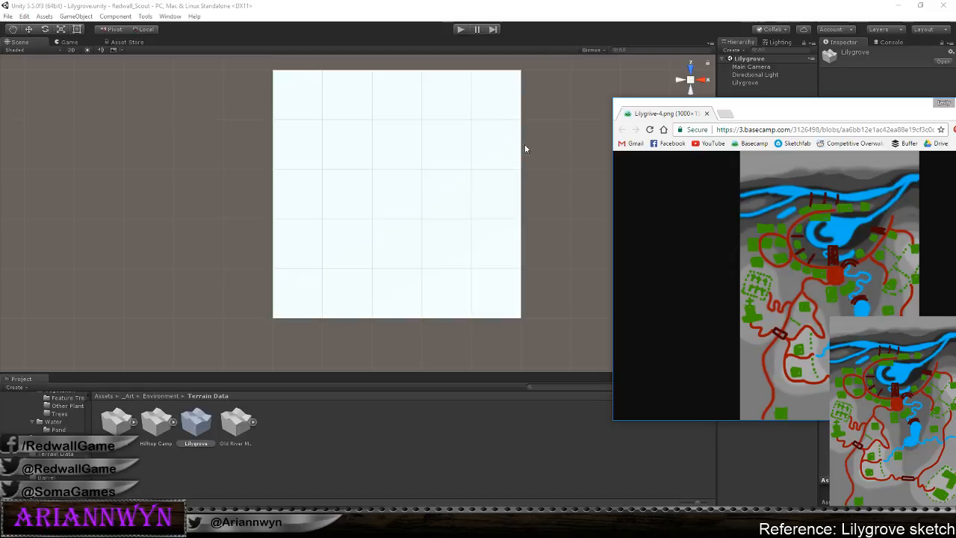
drag(608, 255, 749, 247)
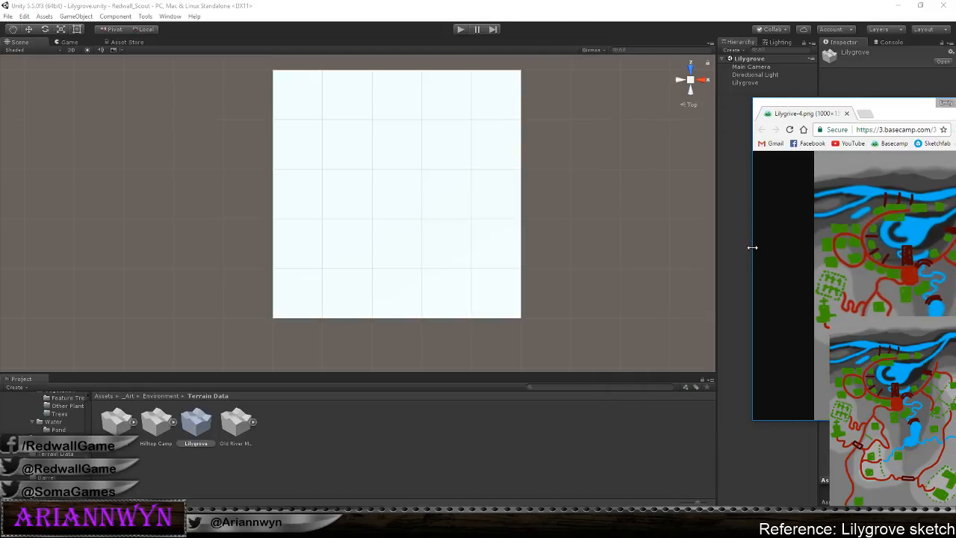
drag(888, 111, 811, 106)
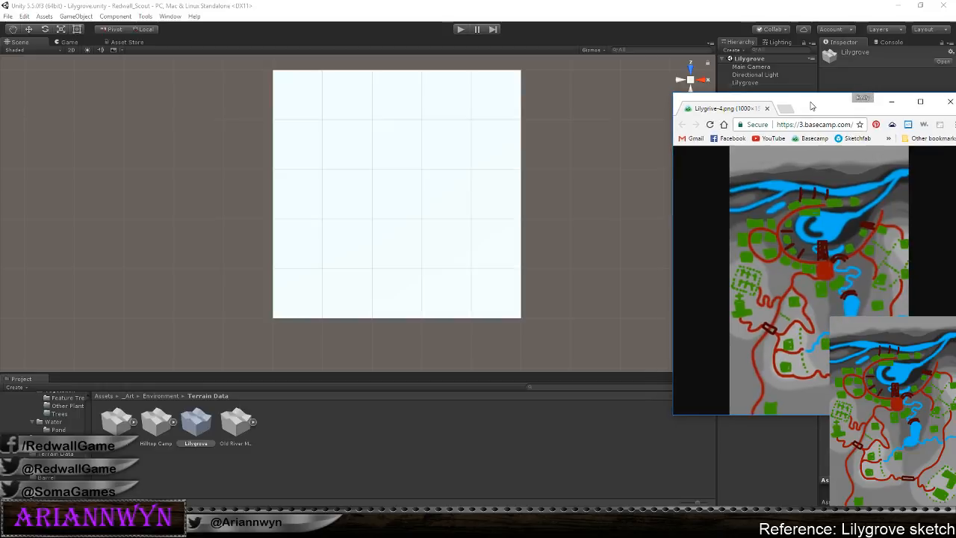
Switch to Unity, shrink its window to fill the area beside the map sketch, and align the browser window with the screen's upper edge
click(925, 6)
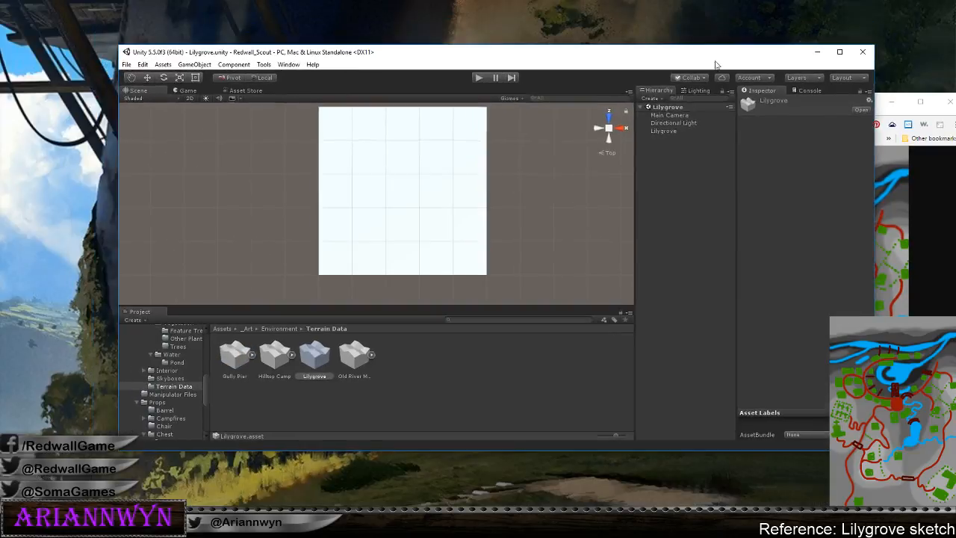
drag(665, 46, 553, 15)
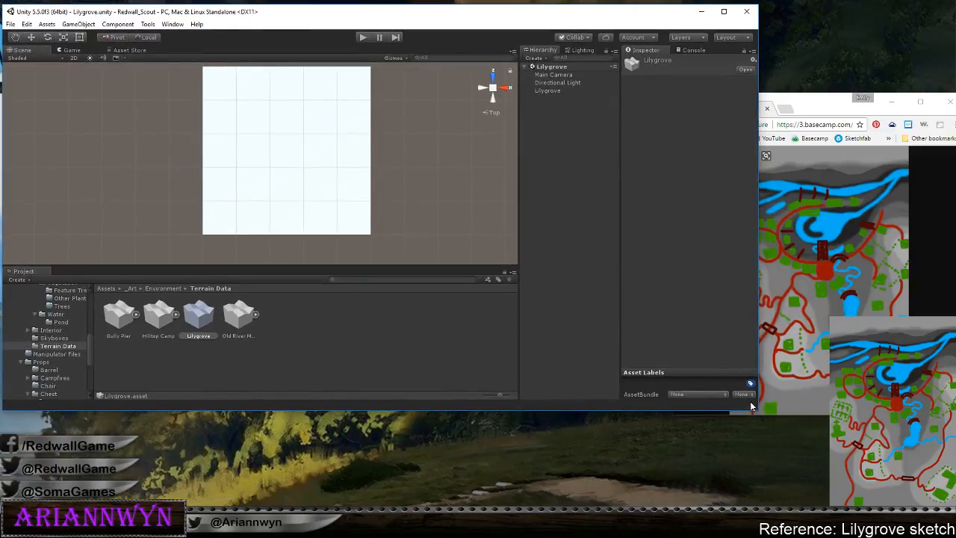
drag(756, 412, 710, 506)
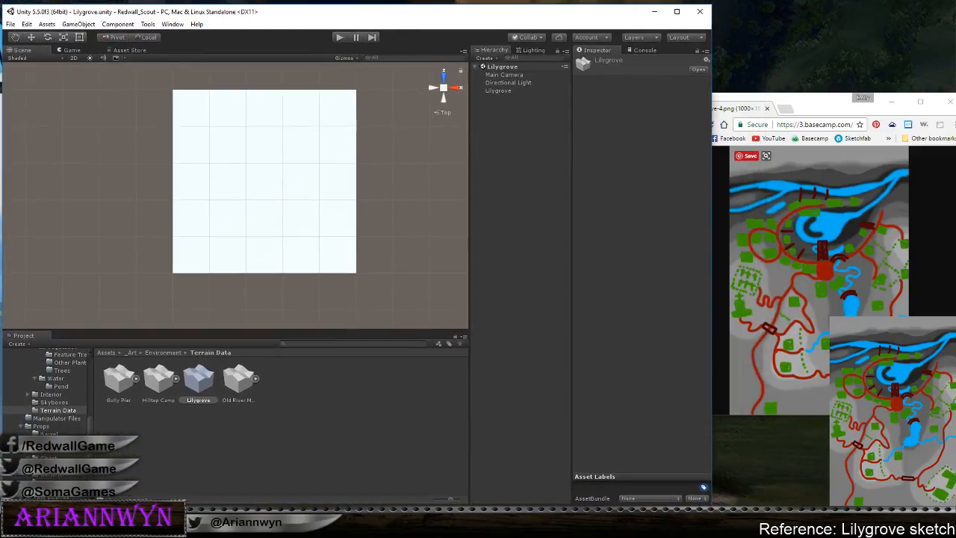
drag(806, 95, 811, 1)
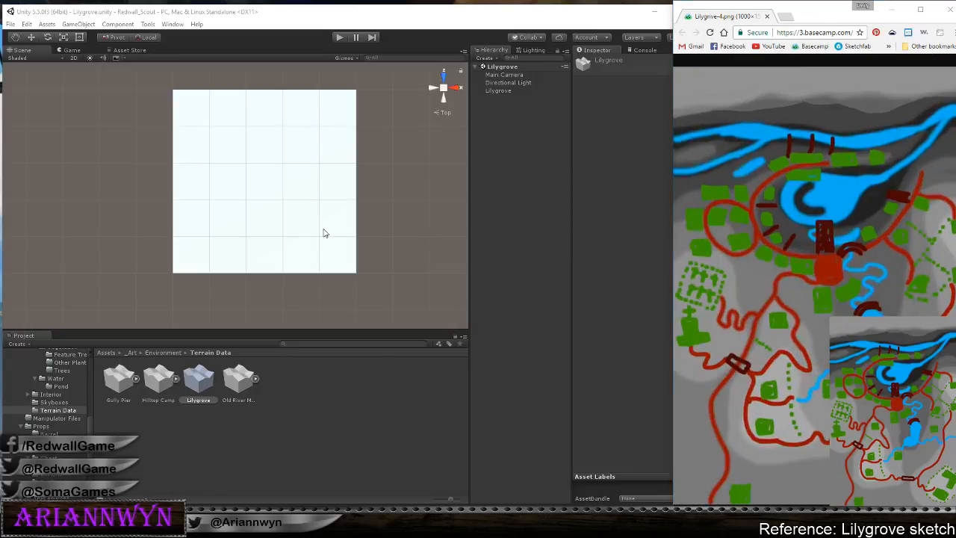
scroll(326, 229, up, 3)
alt+drag(326, 229, 226, 225)
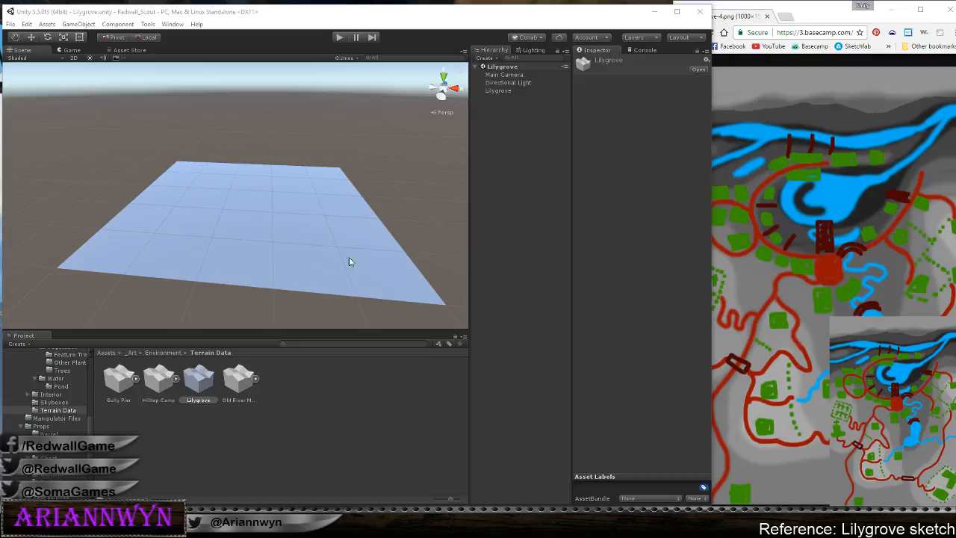
alt+drag(350, 260, 327, 247)
click(445, 79)
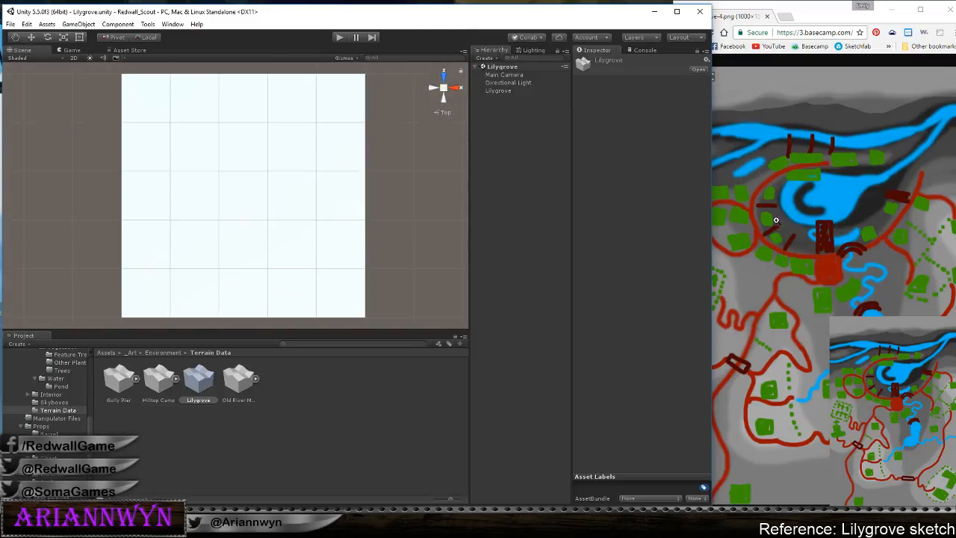
Widen the browser window to show more of the map sketch and switch back to Unity
click(815, 24)
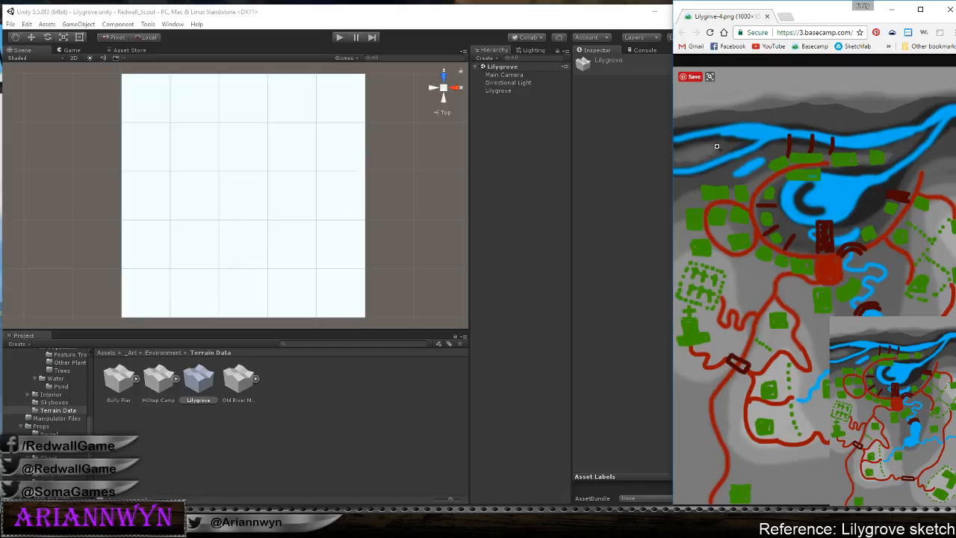
drag(674, 160, 630, 164)
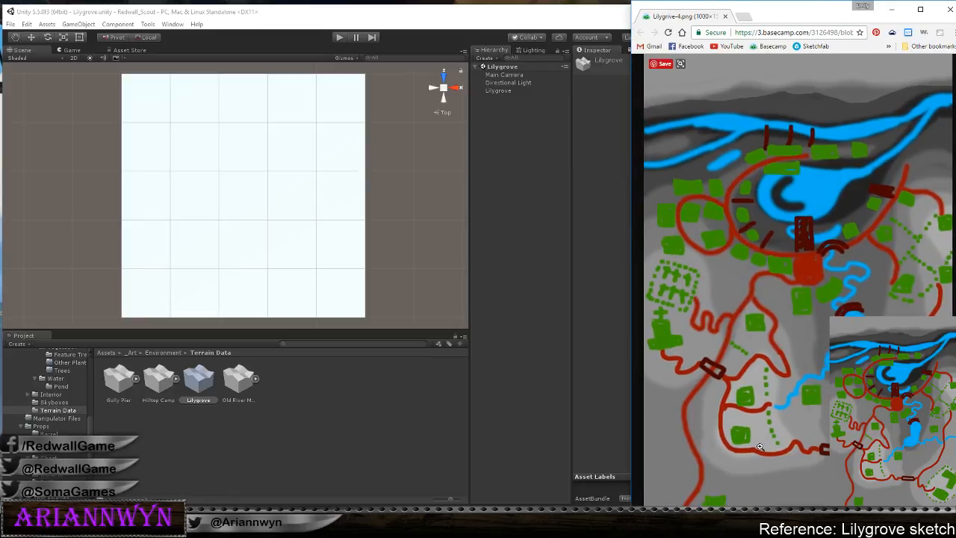
click(503, 10)
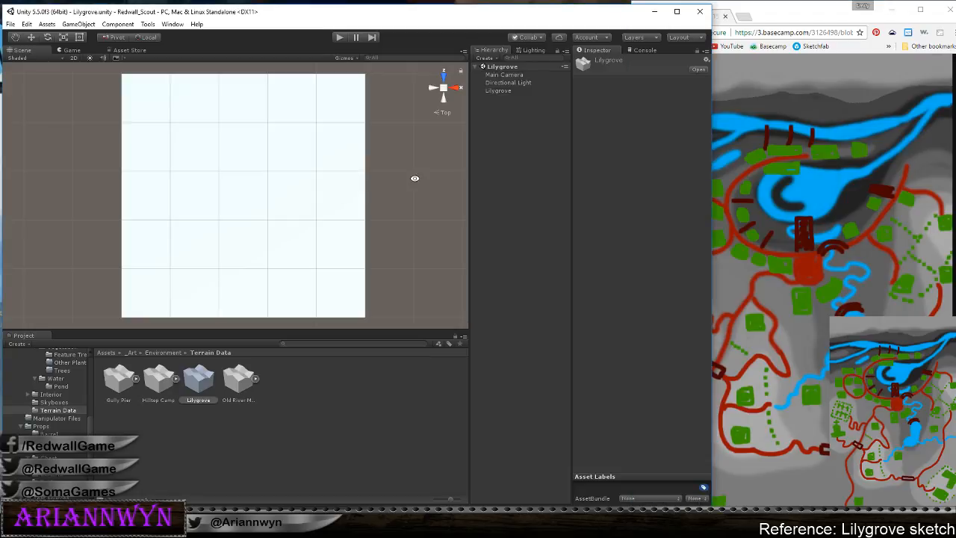
Select the Lilygrove terrain and set up Paint Height with the large solid round brush and a height of 10
alt+drag(416, 177, 387, 98)
click(498, 90)
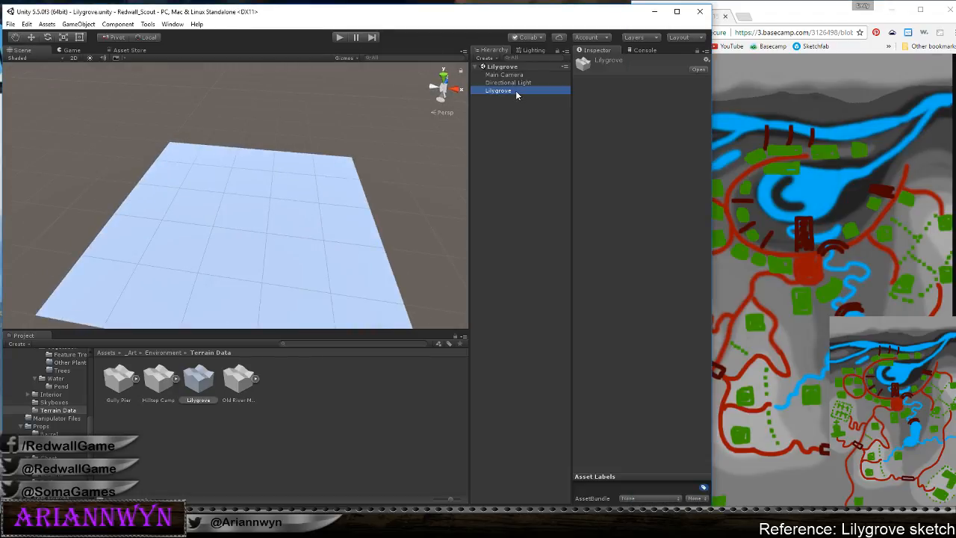
click(607, 130)
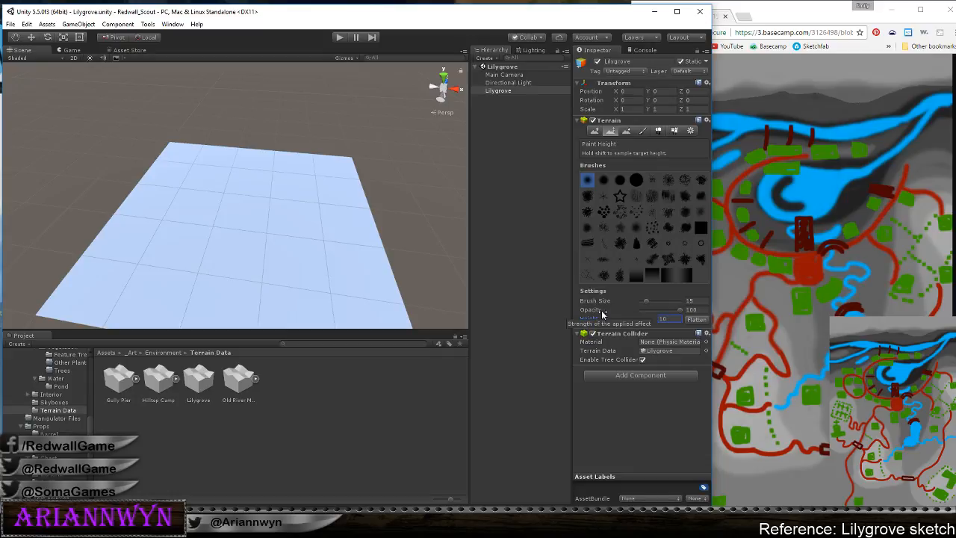
click(636, 182)
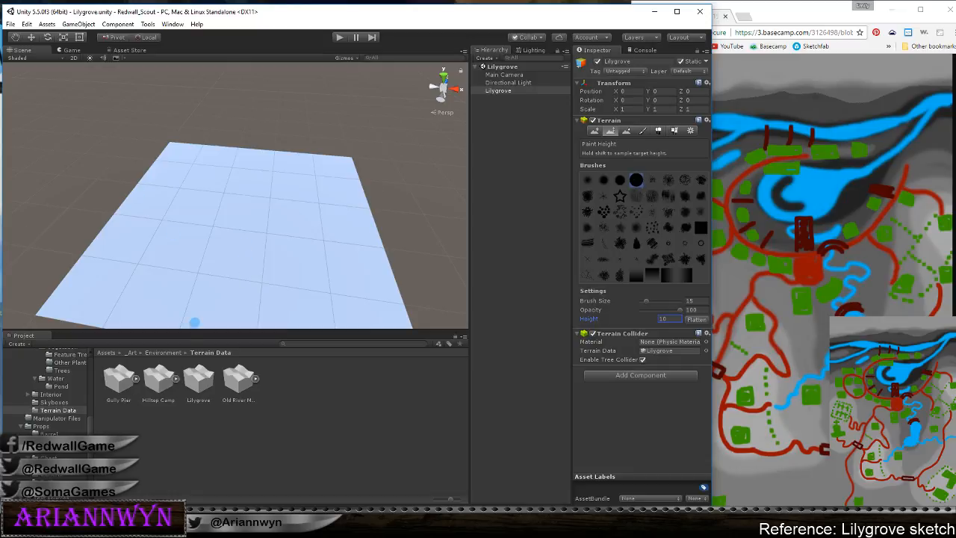
Find and open Wacom Preferences through the system search and bring up the pen settings
right_click(90, 521)
key(super)
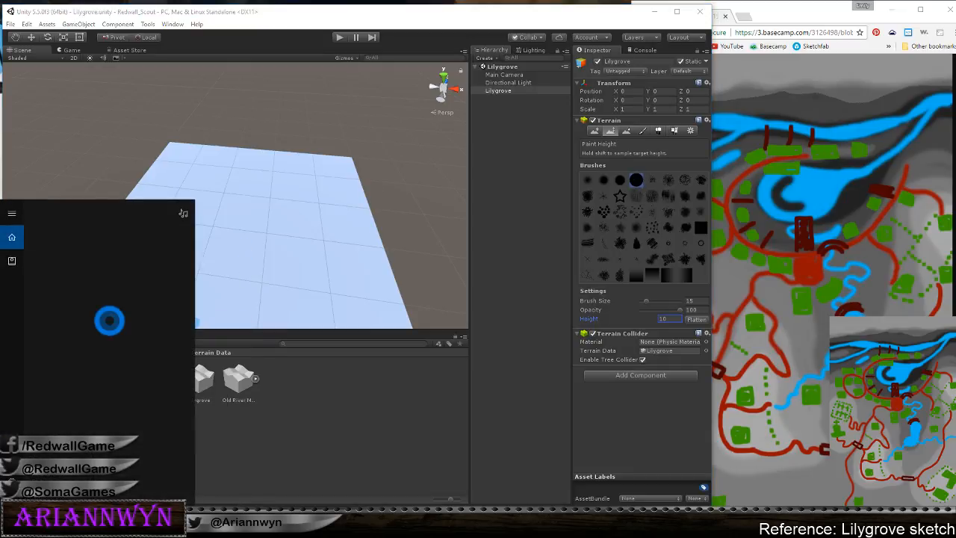
text(wa)
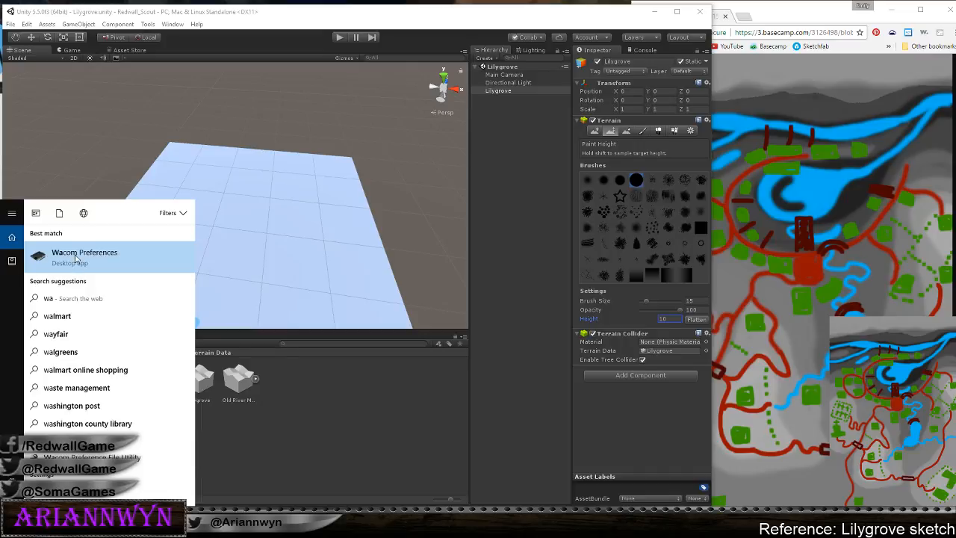
click(77, 255)
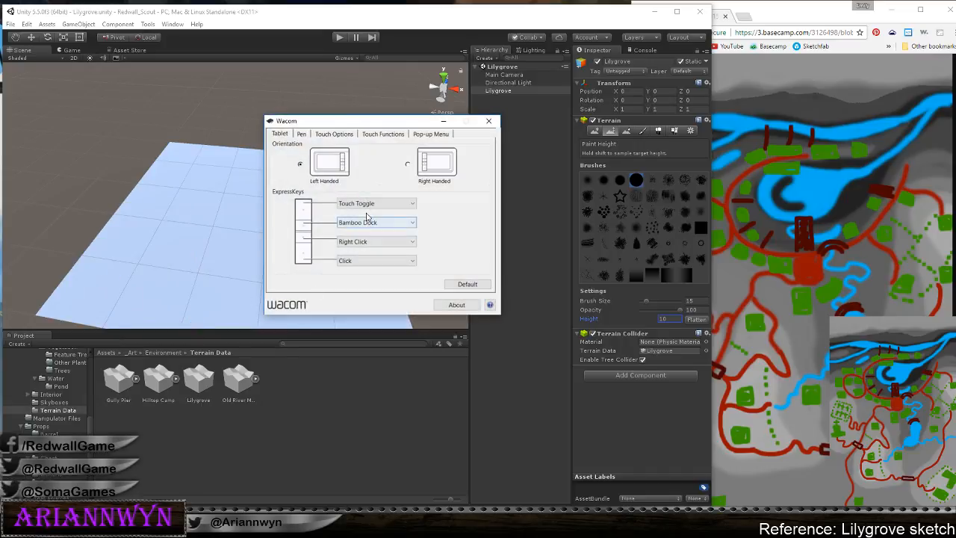
click(324, 135)
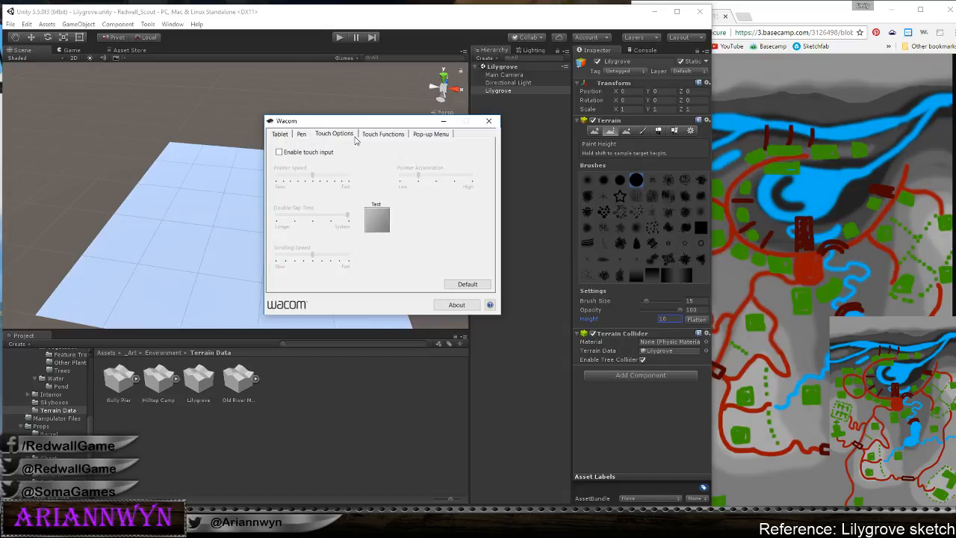
click(303, 135)
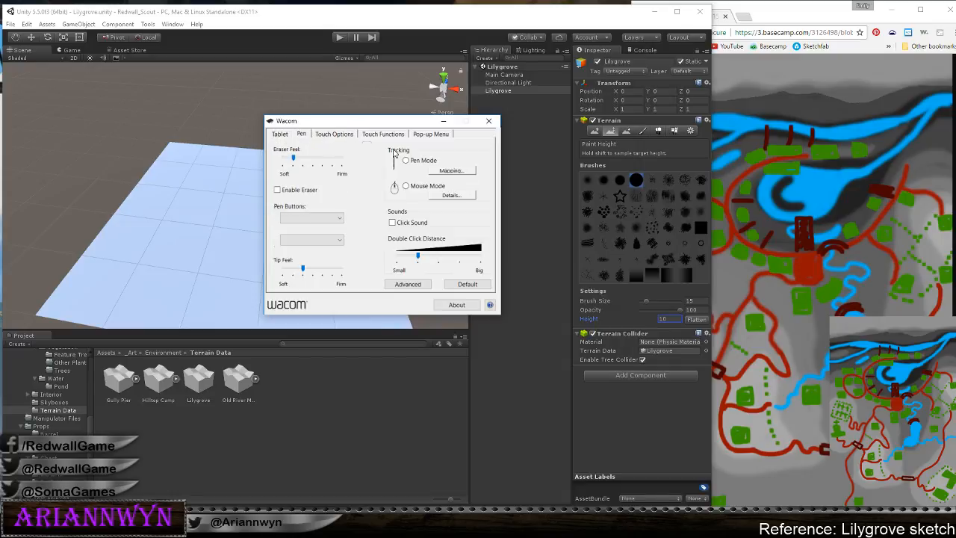
Map the pen's screen area to a single monitor instead of all screens, and close Wacom Preferences
click(451, 171)
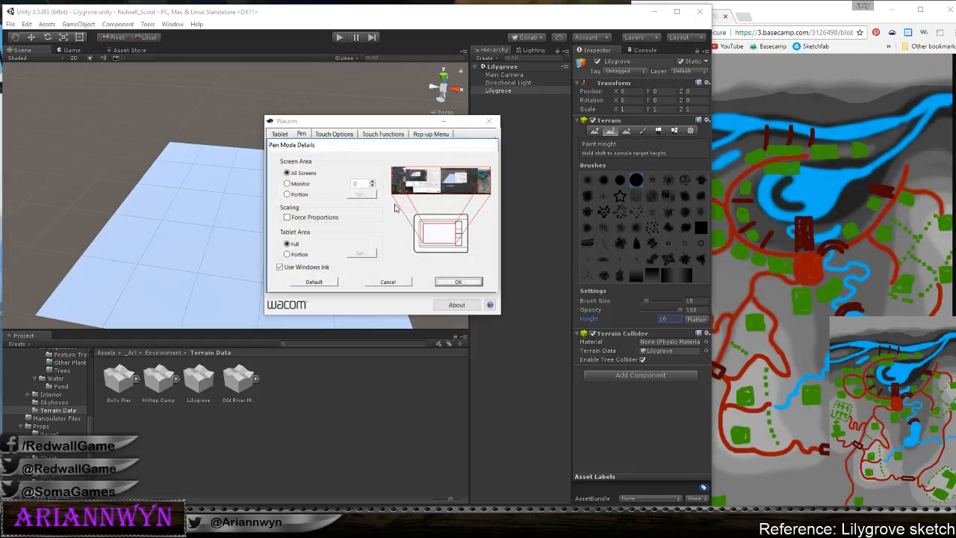
click(298, 184)
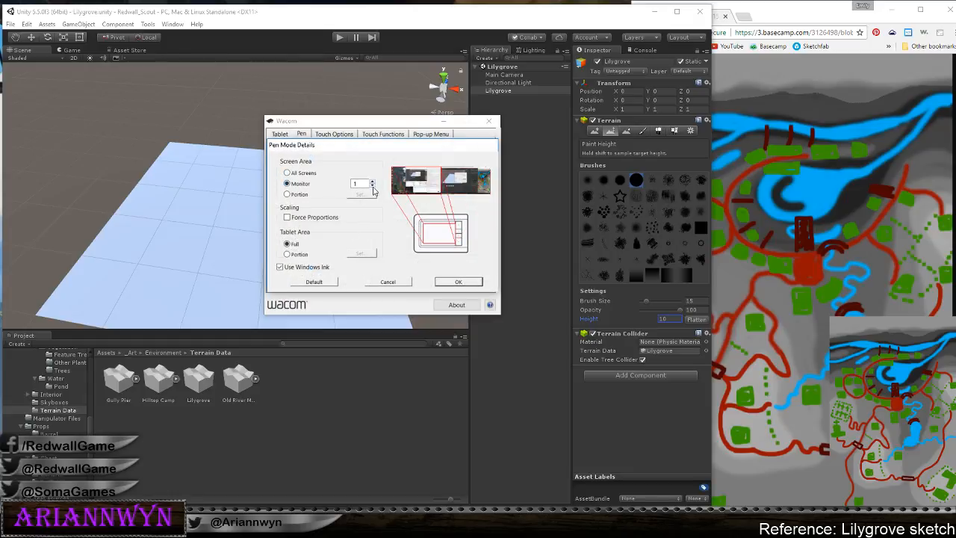
click(459, 281)
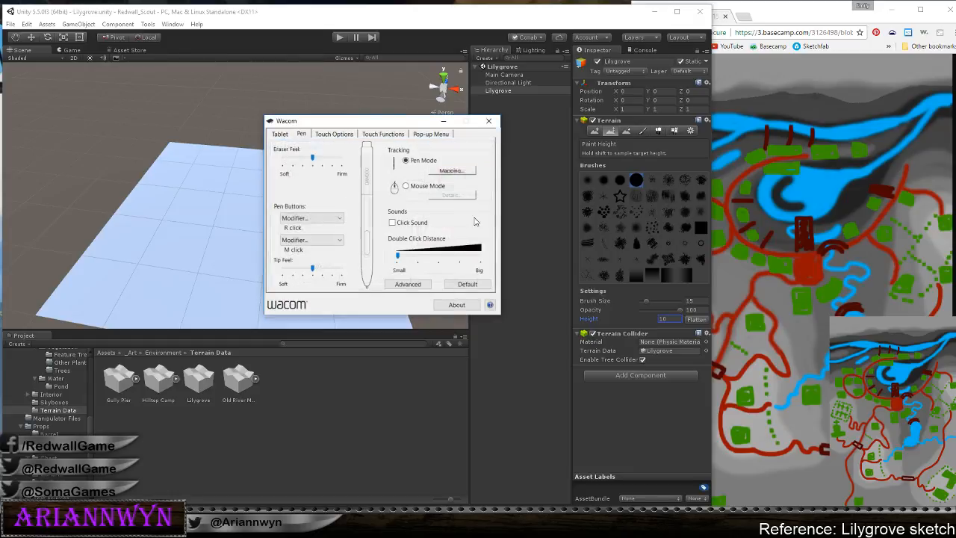
click(491, 120)
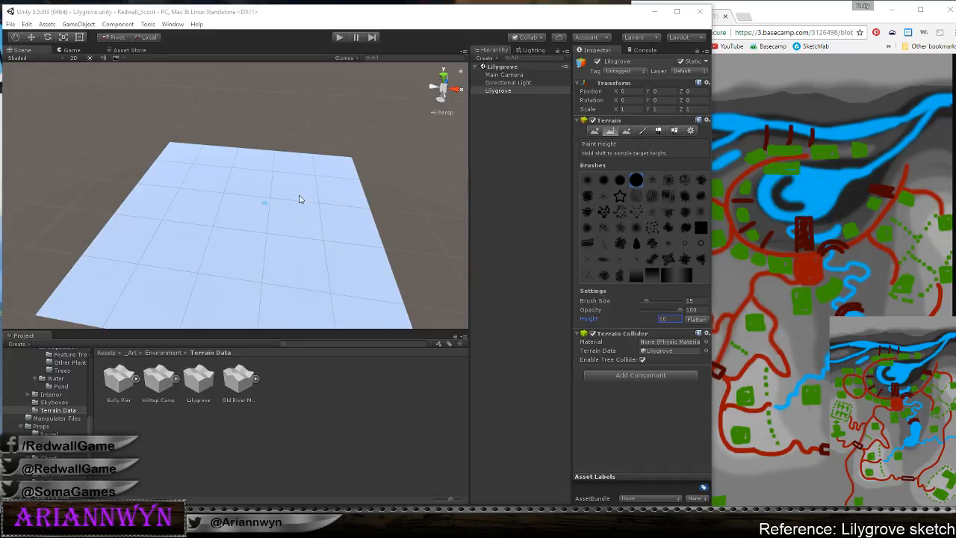
Set the brush size to 100 and paint the entire Lilygrove terrain up to height 10
click(691, 300)
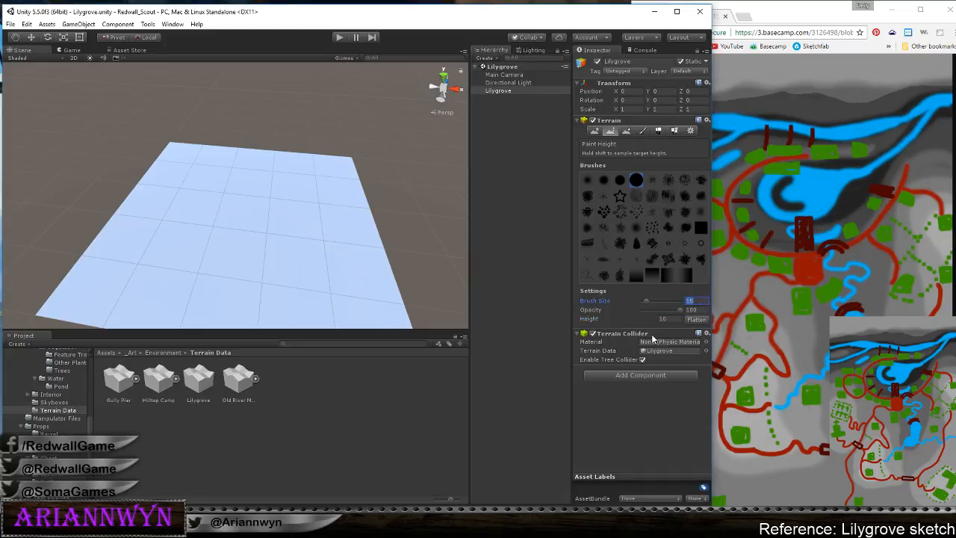
text(50)
text(100)
mouse_move(207, 160)
mouse_down()
mouse_move(200, 141)
mouse_move(220, 156)
mouse_move(321, 169)
mouse_move(222, 194)
mouse_move(249, 166)
mouse_move(114, 203)
mouse_move(84, 285)
mouse_move(68, 297)
mouse_move(190, 262)
mouse_move(183, 185)
mouse_move(252, 231)
mouse_move(384, 222)
mouse_move(332, 239)
mouse_move(373, 272)
mouse_move(382, 297)
mouse_move(327, 267)
mouse_move(331, 252)
mouse_move(364, 237)
mouse_move(331, 192)
mouse_move(330, 174)
mouse_up()
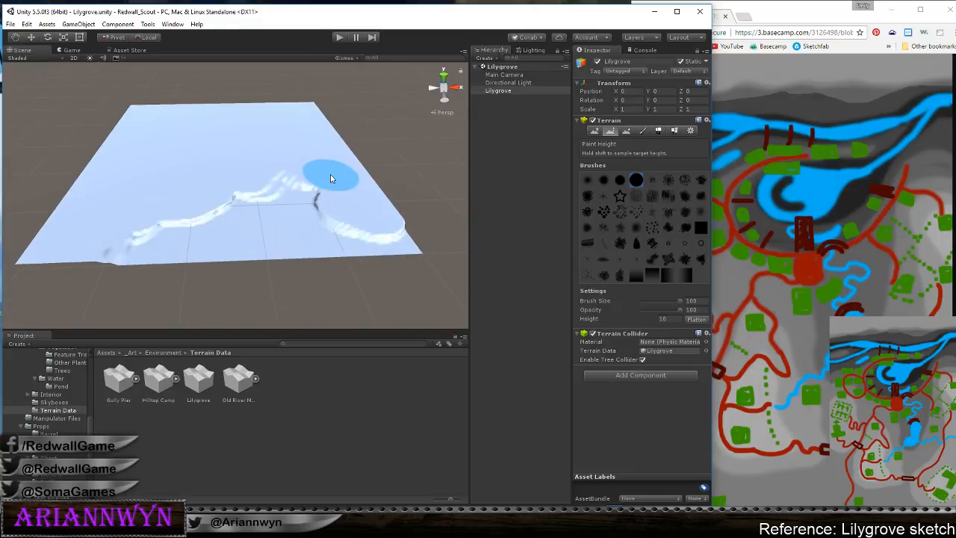
mouse_move(198, 244)
mouse_down()
mouse_move(247, 195)
mouse_move(275, 246)
mouse_move(385, 223)
mouse_move(419, 266)
mouse_up()
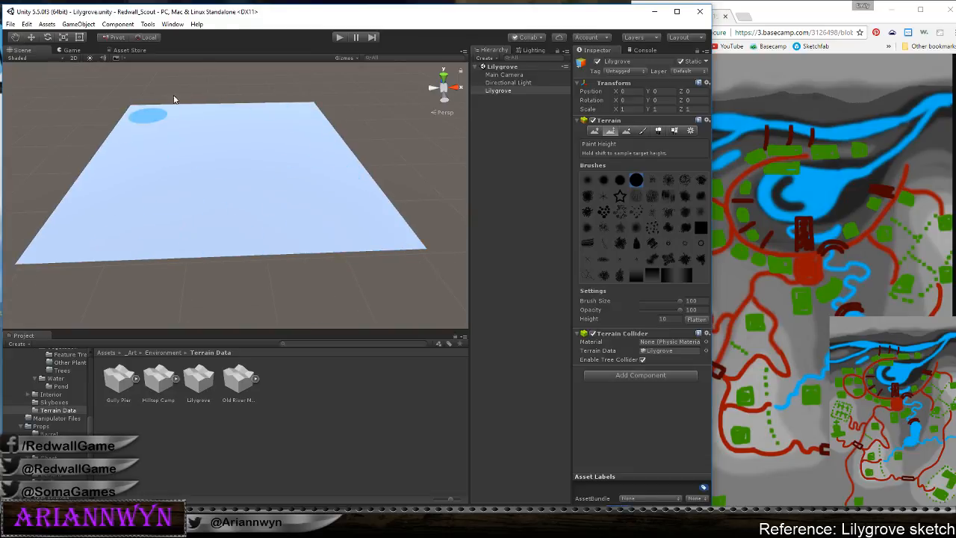
Narrow the Unity window to uncover the map sketch and tilt the Scene view to look down on the terrain
alt+drag(233, 228, 254, 237)
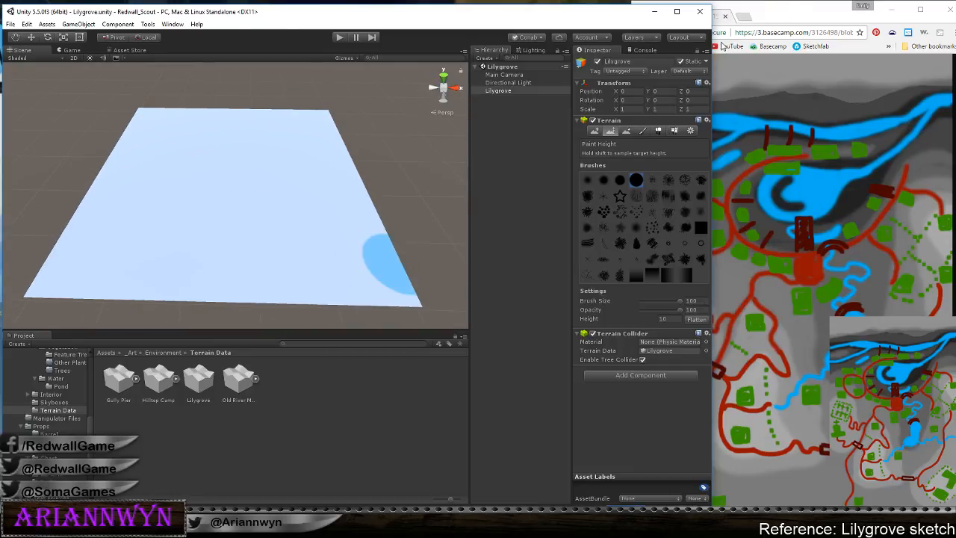
drag(711, 41, 633, 31)
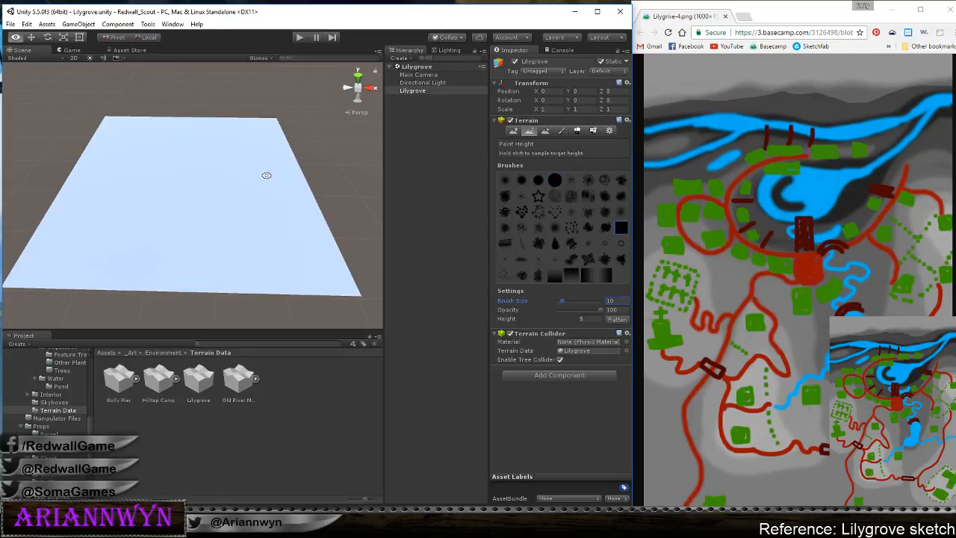
scroll(273, 232, up, 3)
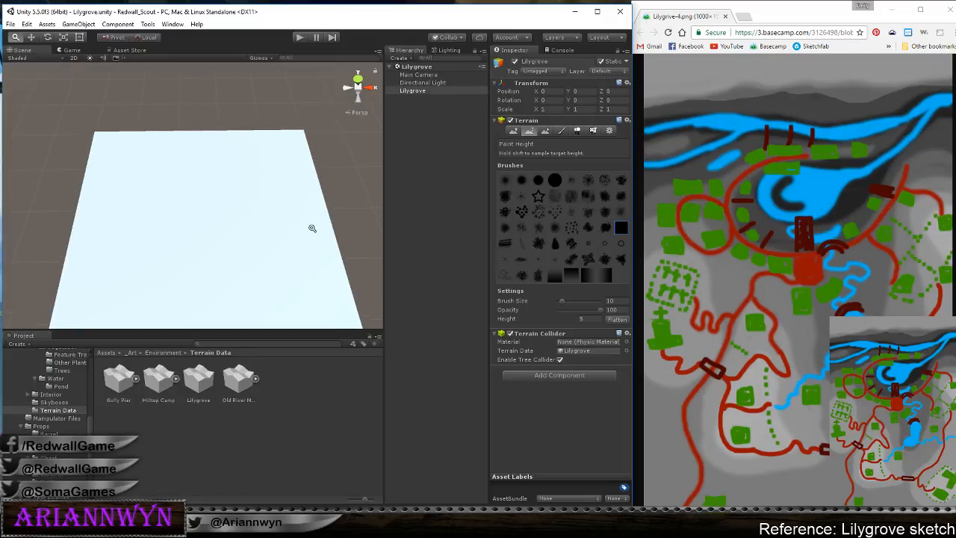
alt+drag(314, 229, 279, 177)
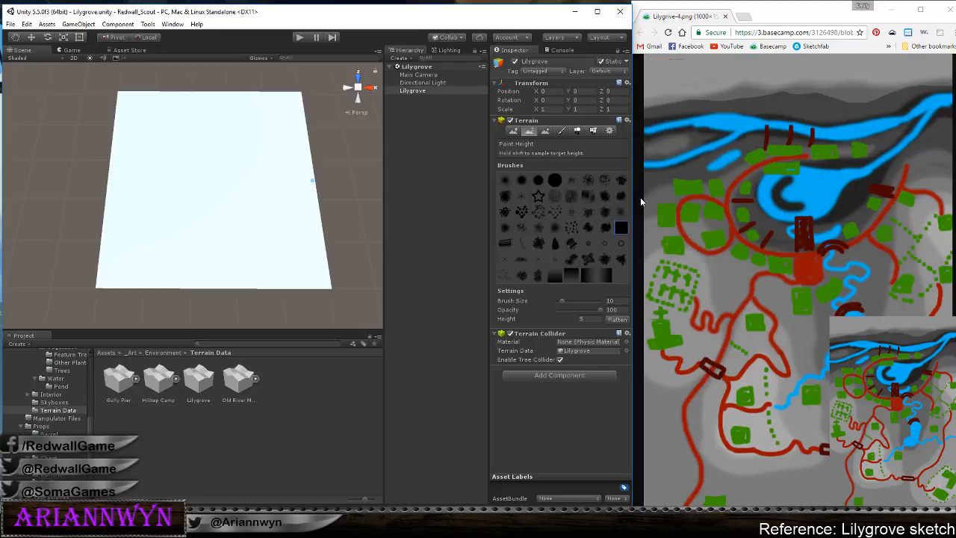
Set the terrain width to 400 in the terrain settings and return to the Paint Height tool
click(605, 131)
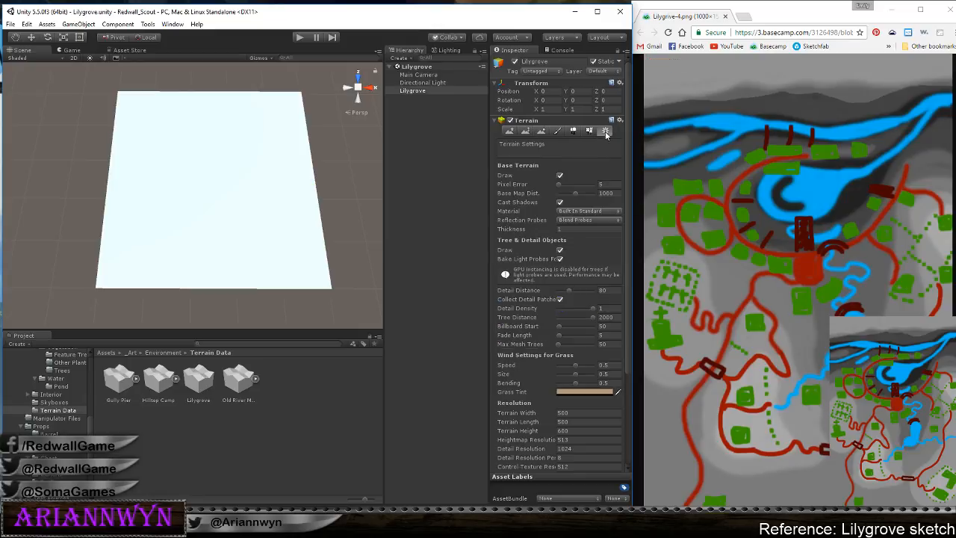
click(569, 412)
text(400)
key(Return)
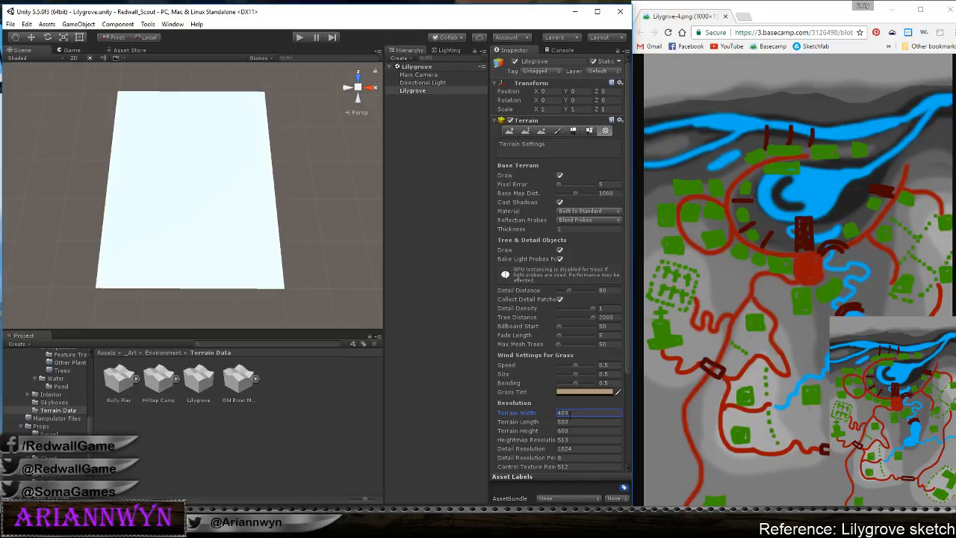
click(524, 130)
middle_drag(397, 206, 355, 241)
scroll(356, 241, up, 5)
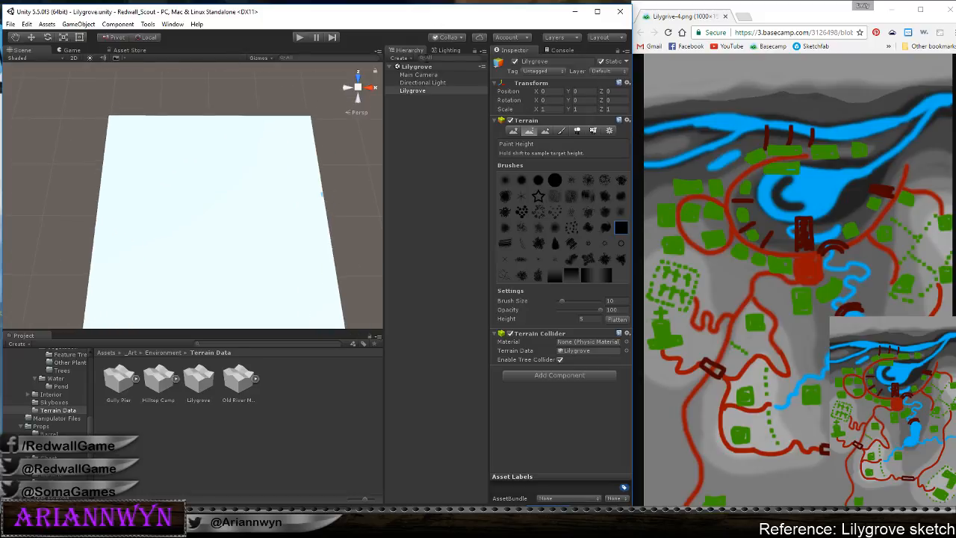
Turn off automatic lightmap baking in the scene's lighting settings and return to the scene hierarchy
click(454, 50)
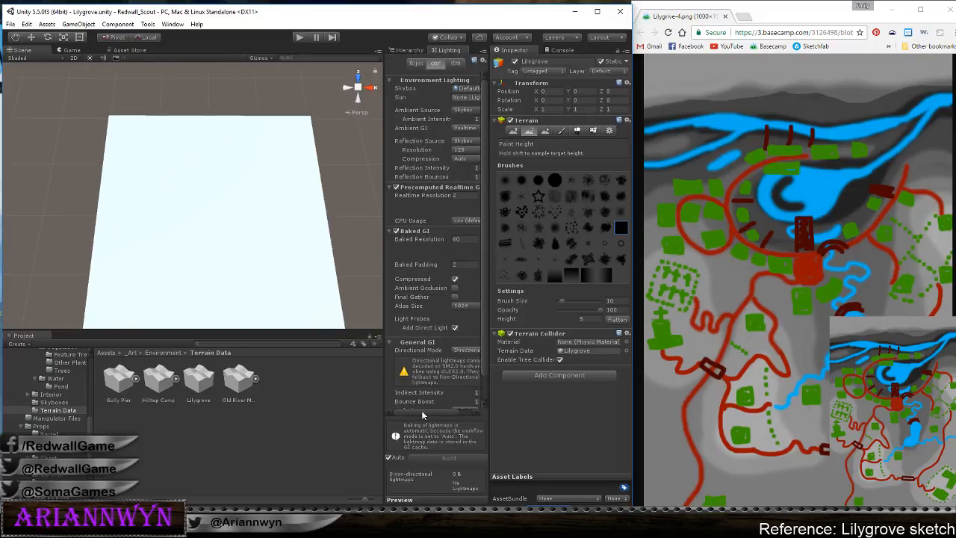
click(388, 457)
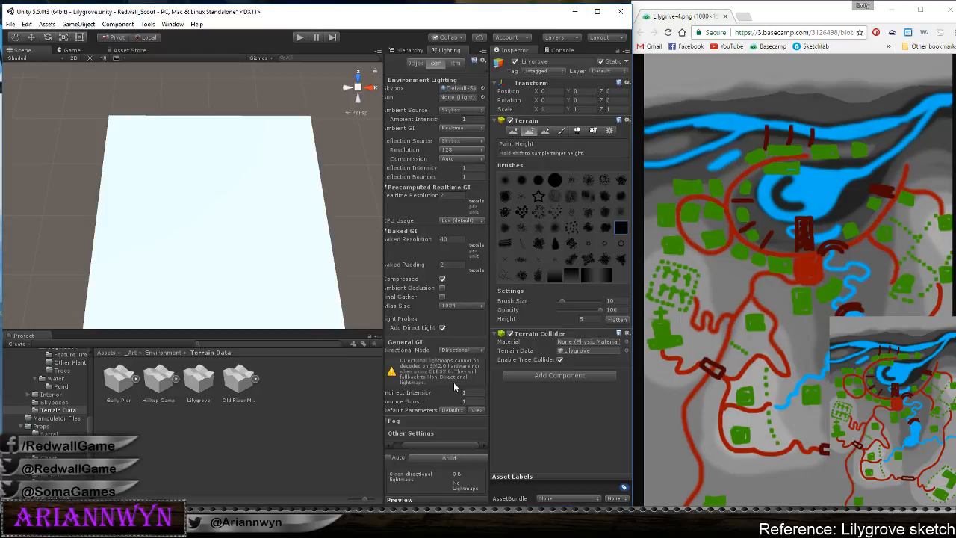
click(408, 50)
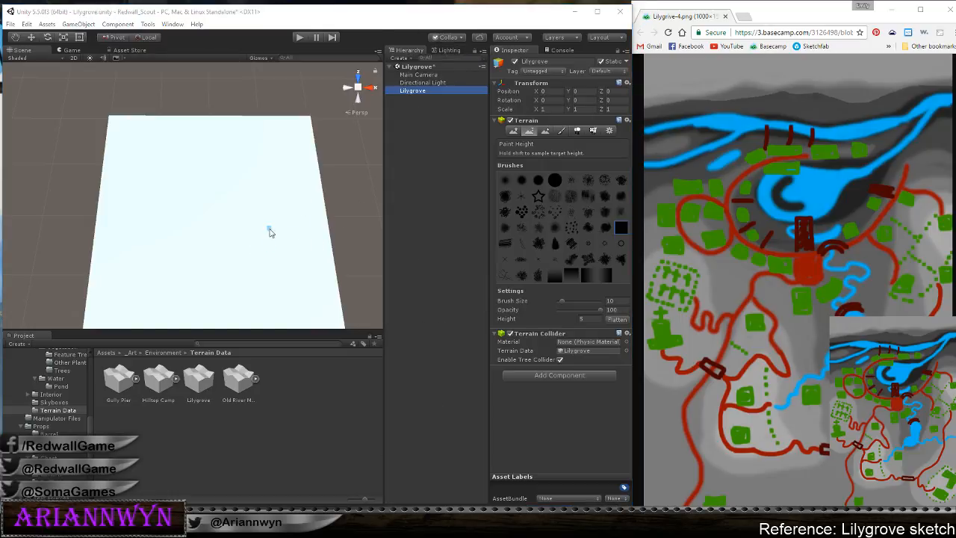
Paint the two river branches entering from the terrain's west edge at height 5 with brush size 10, following the sketch
alt+drag(265, 200, 265, 232)
middle_drag(276, 222, 297, 245)
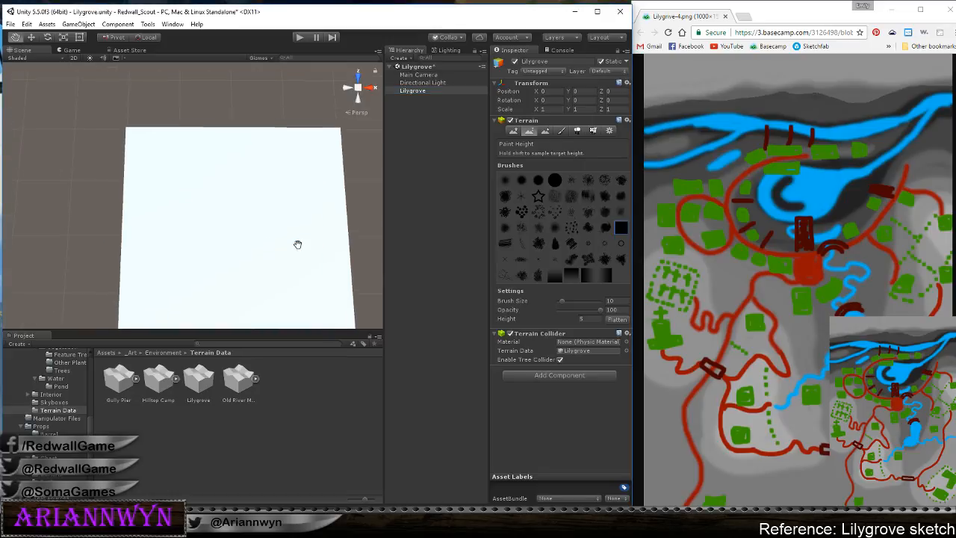
alt+drag(297, 244, 264, 171)
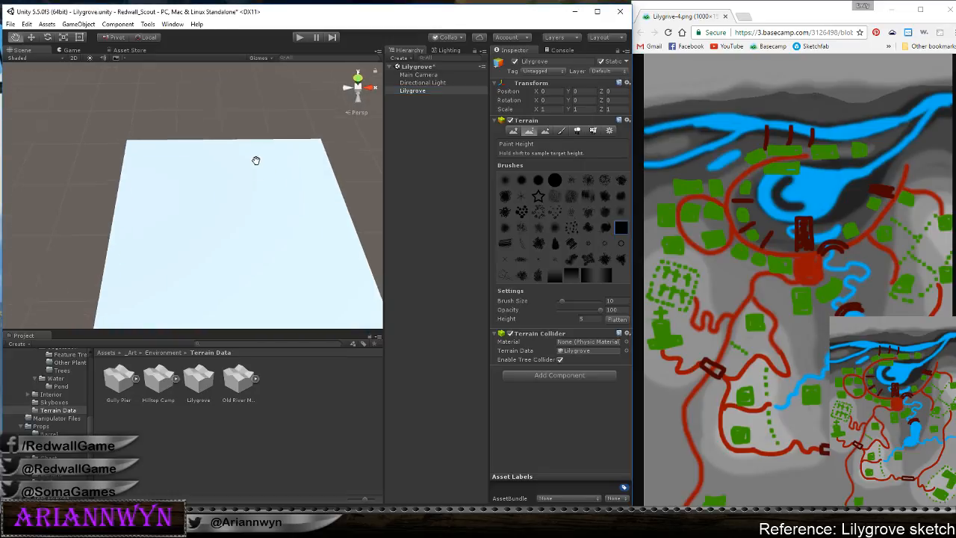
middle_drag(256, 161, 438, 207)
middle_drag(166, 174, 142, 185)
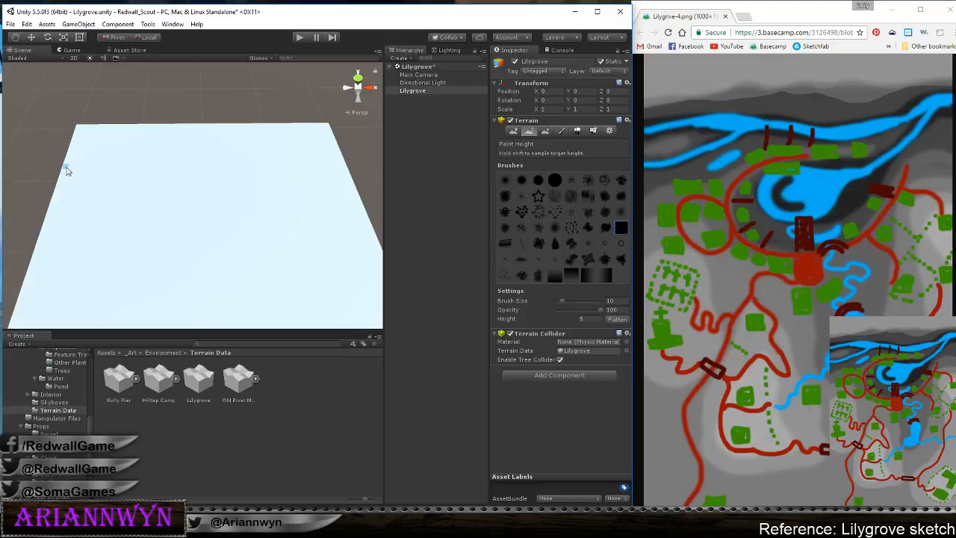
drag(67, 171, 133, 162)
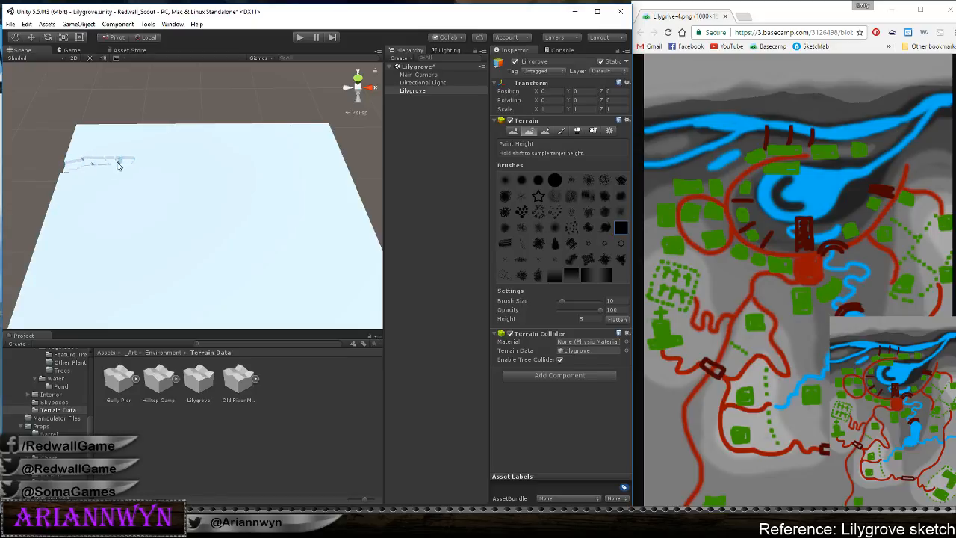
click(357, 76)
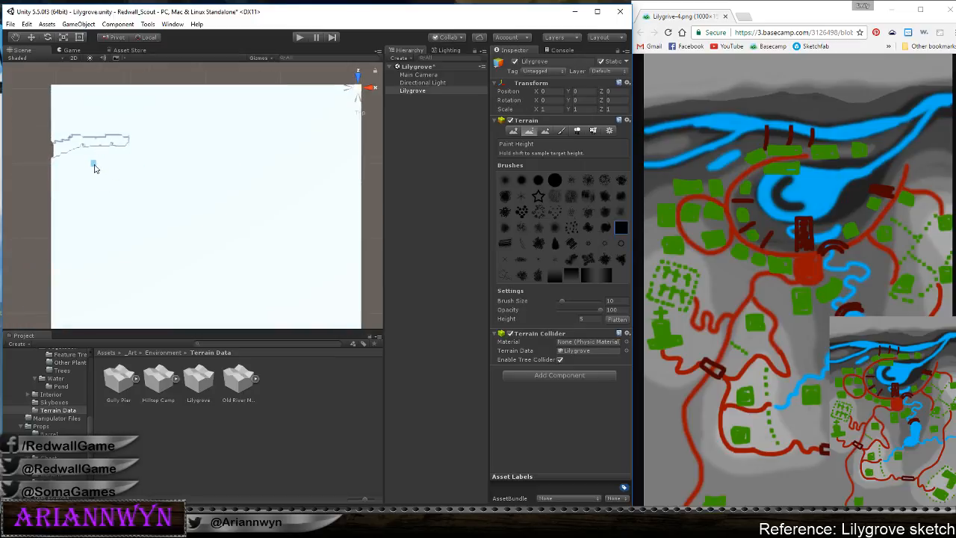
mouse_move(54, 191)
mouse_down()
mouse_move(94, 183)
mouse_move(127, 159)
mouse_up()
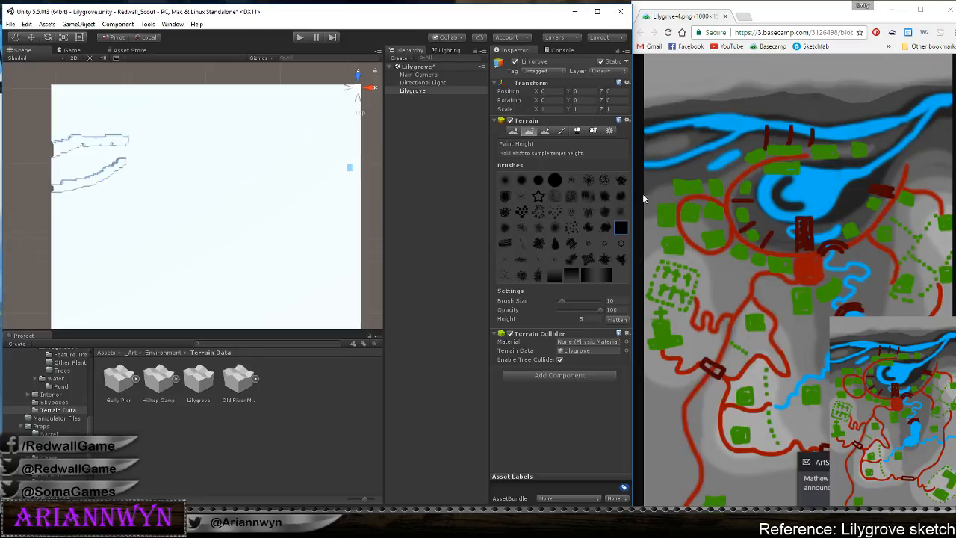
click(416, 3)
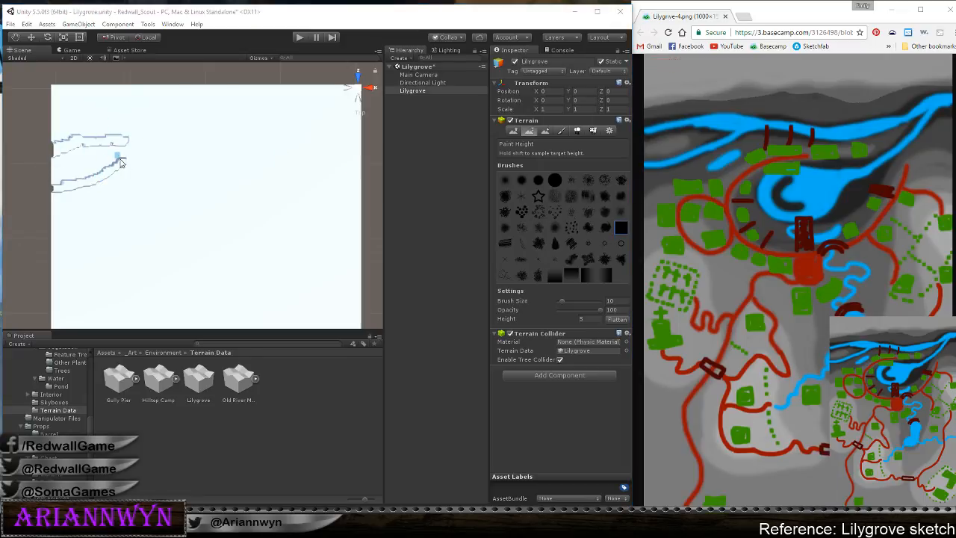
Join the western branches into one river at height 5 reaching the east edge, and carve a diagonal branch southwest from its eastern end
mouse_move(119, 156)
mouse_down()
mouse_move(127, 159)
mouse_move(126, 143)
mouse_move(79, 141)
mouse_move(141, 140)
mouse_move(125, 152)
mouse_move(146, 146)
mouse_move(127, 147)
mouse_move(141, 152)
mouse_up()
drag(164, 150, 191, 149)
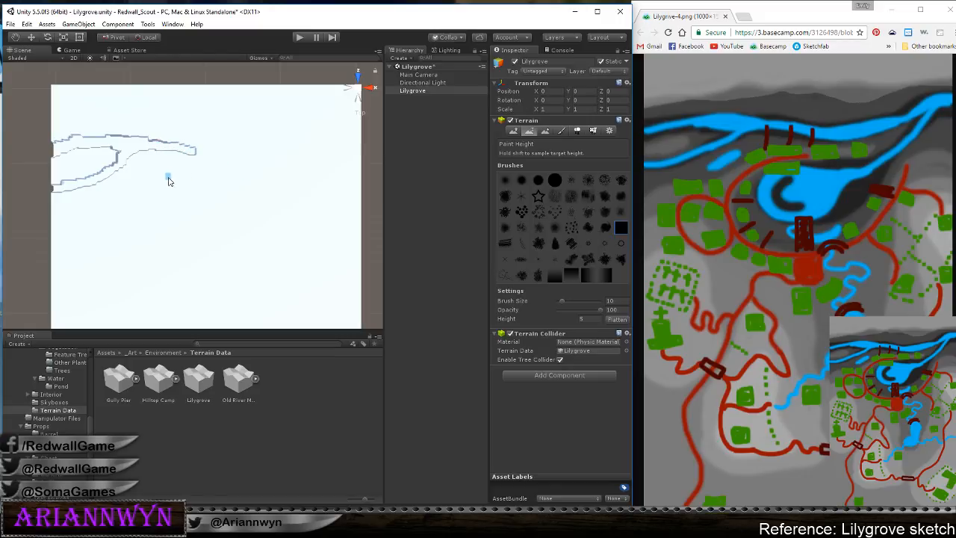
mouse_move(187, 150)
mouse_down()
mouse_move(293, 157)
mouse_move(359, 132)
mouse_move(334, 138)
mouse_move(355, 156)
mouse_up()
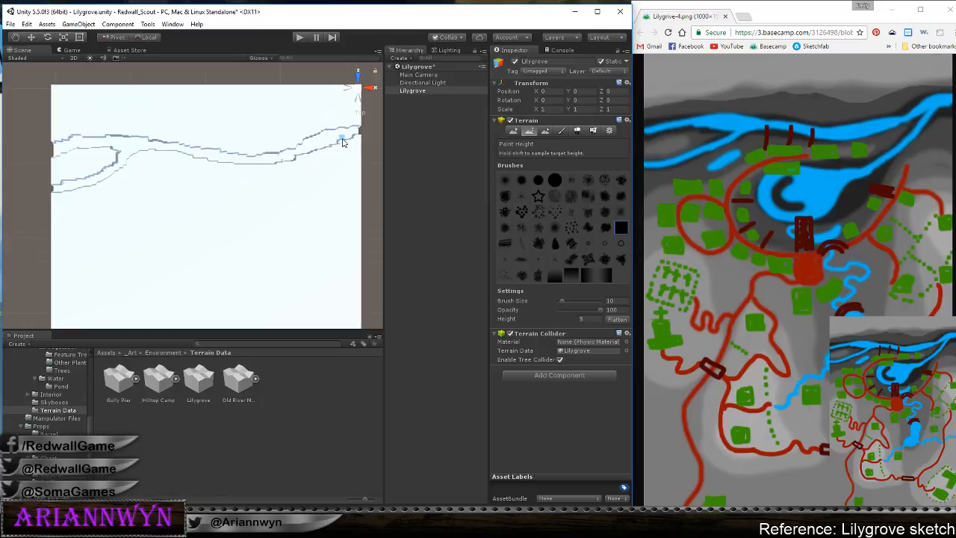
mouse_move(341, 145)
mouse_down()
mouse_move(364, 134)
mouse_move(285, 154)
mouse_move(283, 163)
mouse_move(304, 155)
mouse_move(291, 151)
mouse_up()
drag(336, 142, 228, 218)
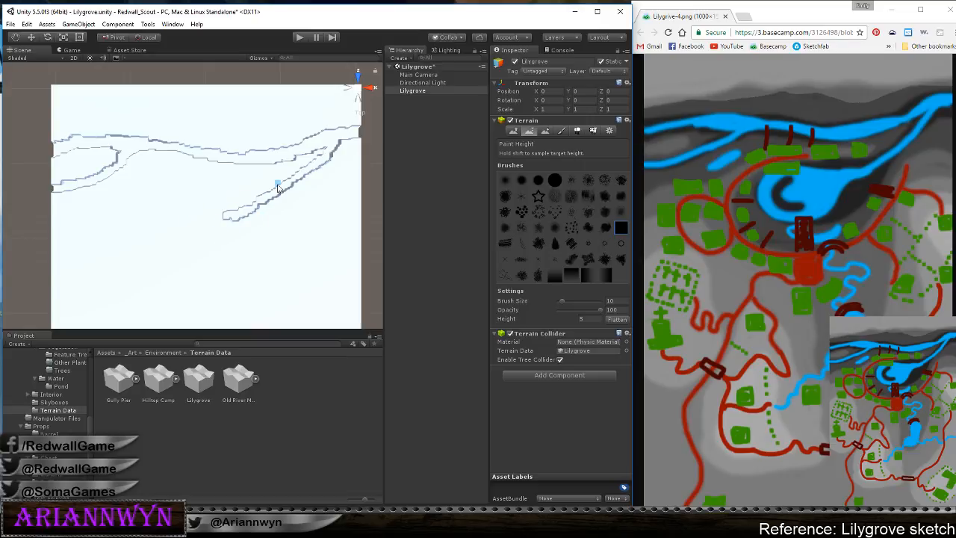
Try to carve the pond at the diagonal branch's end and the winding stream running south from it at height 5
alt+right_drag(277, 184, 224, 156)
middle_drag(278, 149, 279, 115)
alt+right_drag(288, 132, 339, 143)
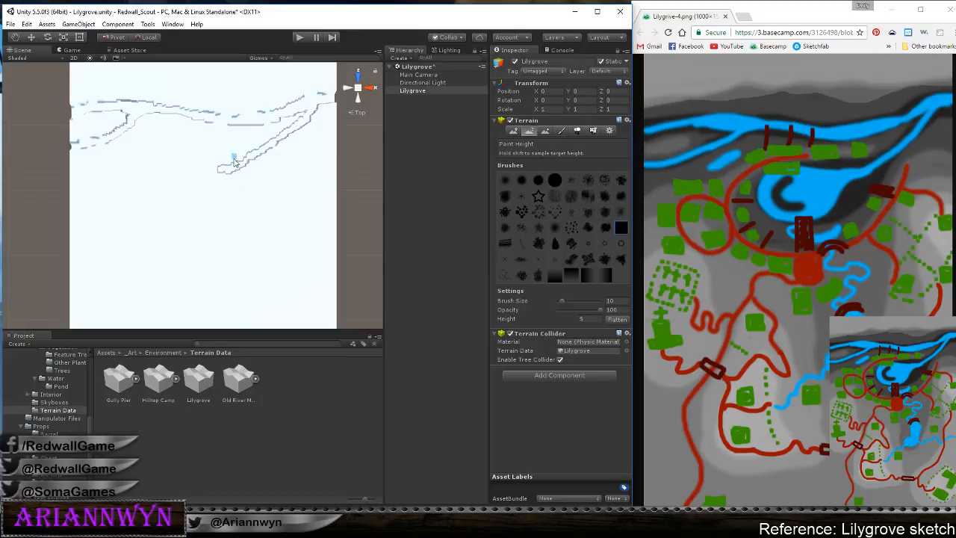
mouse_move(234, 159)
mouse_down()
mouse_move(187, 158)
mouse_move(171, 186)
mouse_move(200, 191)
mouse_move(217, 179)
mouse_move(213, 168)
mouse_move(183, 175)
mouse_move(193, 185)
mouse_move(187, 173)
mouse_move(217, 183)
mouse_move(196, 213)
mouse_move(242, 209)
mouse_move(221, 215)
mouse_move(232, 229)
mouse_move(218, 245)
mouse_move(272, 255)
mouse_move(232, 291)
mouse_move(247, 299)
mouse_up()
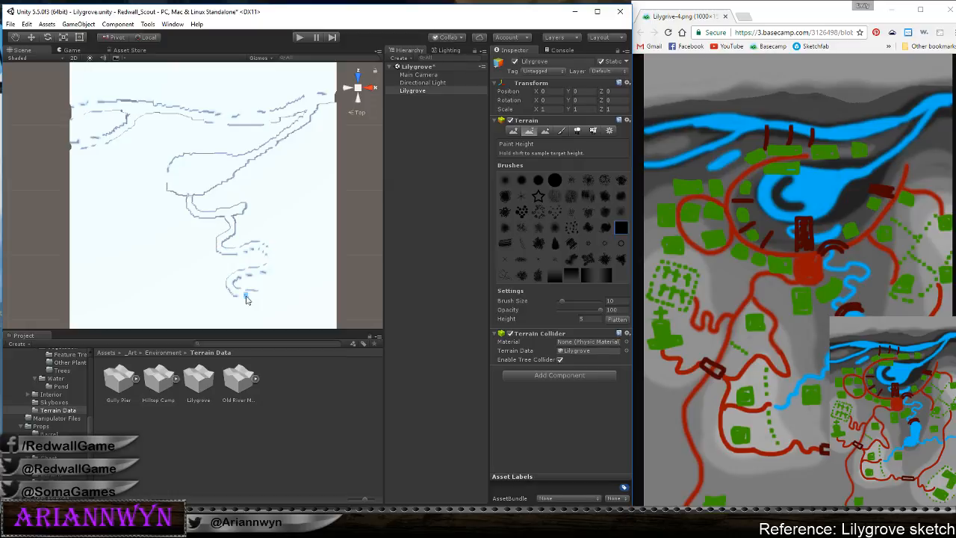
scroll(247, 297, down, 6)
right_drag(243, 258, 247, 125)
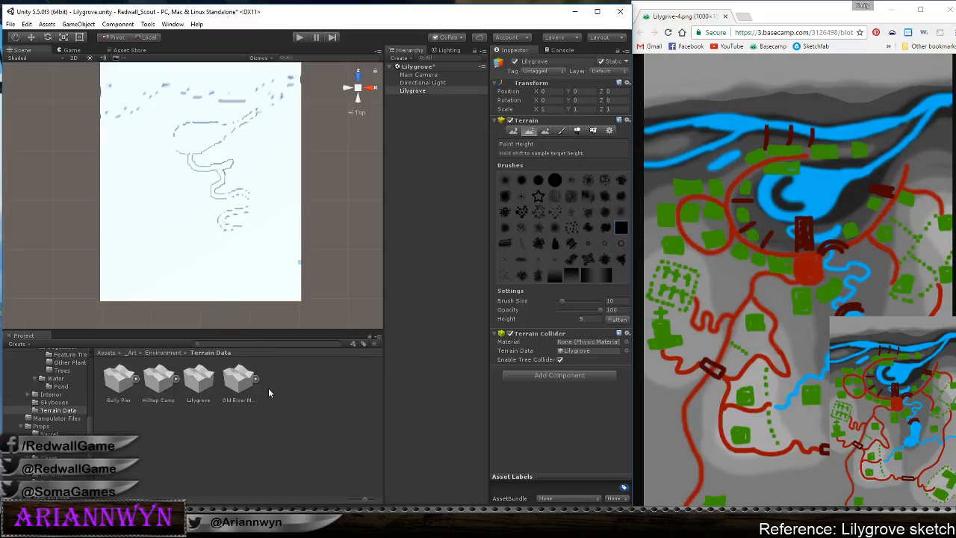
key(ctrl+z)
scroll(306, 149, down, 2)
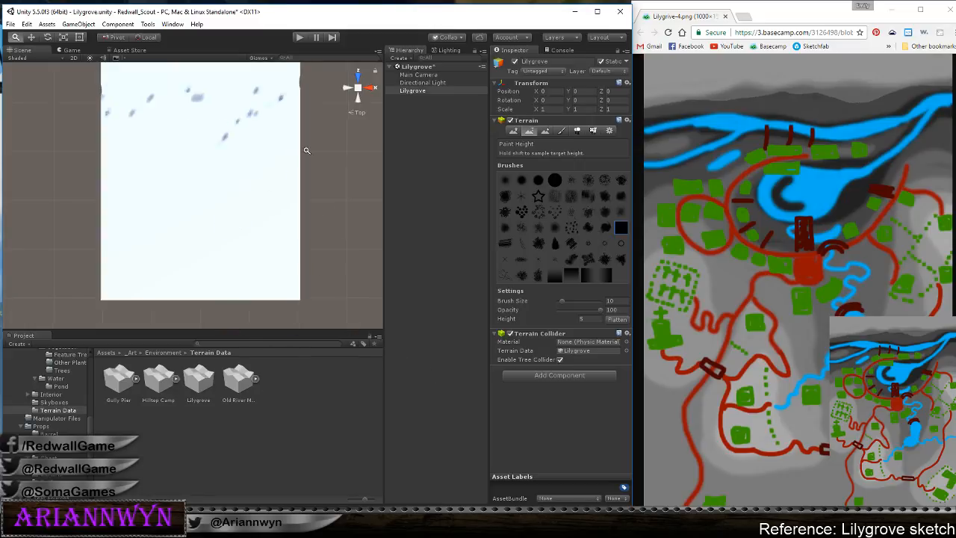
mouse_move(297, 179)
middle_down()
mouse_move(292, 209)
mouse_move(306, 184)
middle_up()
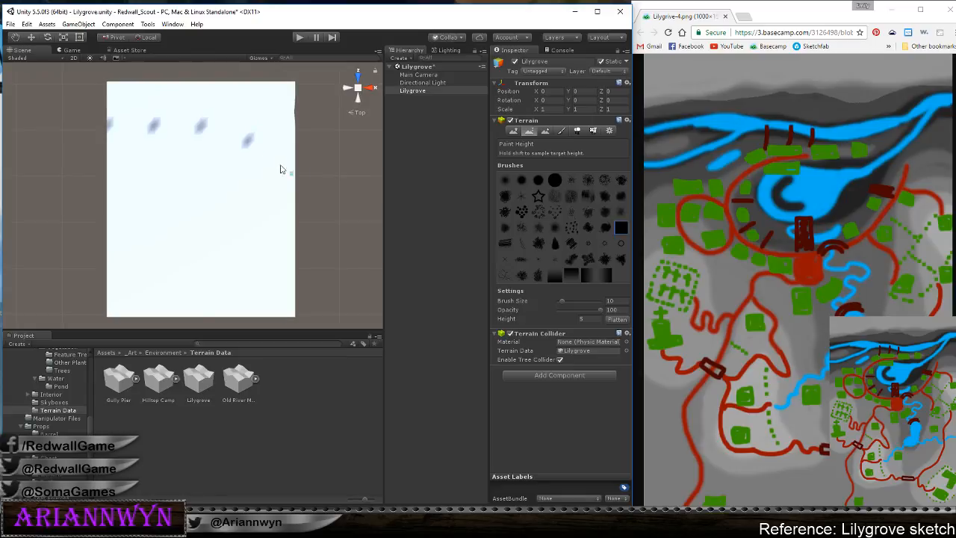
click(154, 127)
right_drag(154, 127, 154, 131)
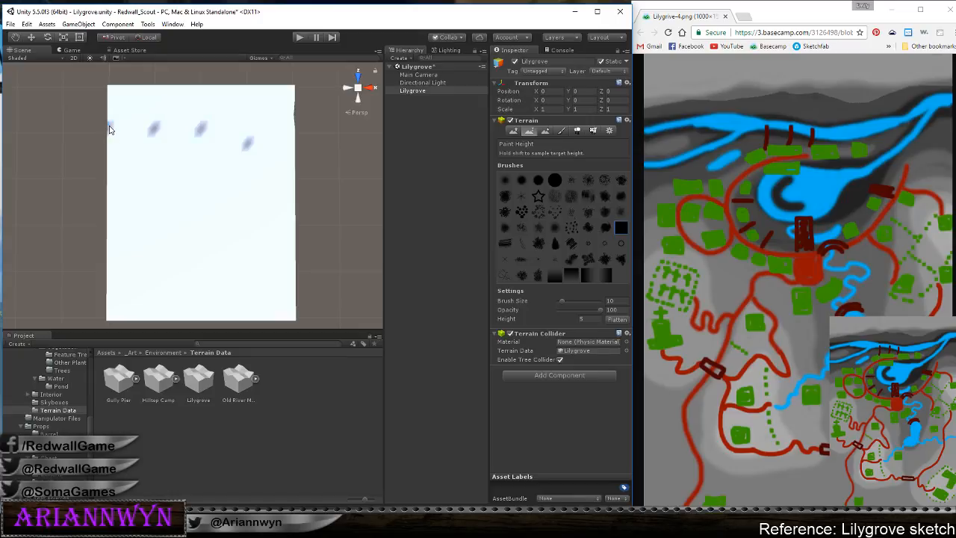
click(109, 129)
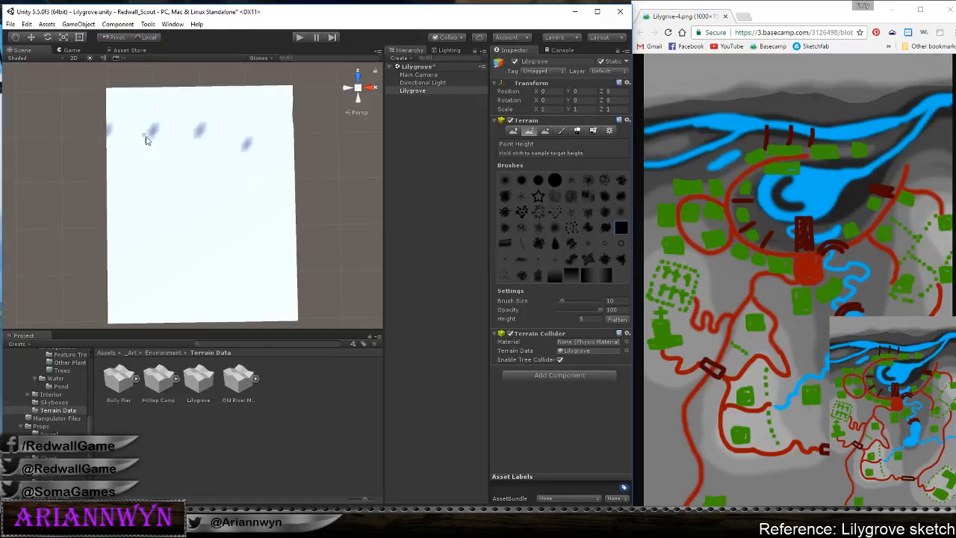
right_drag(321, 217, 357, 81)
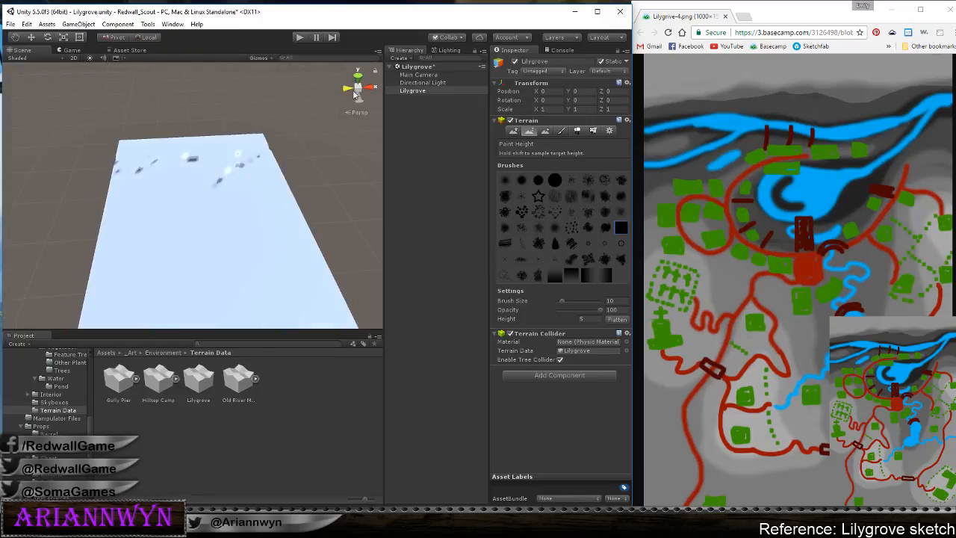
click(358, 70)
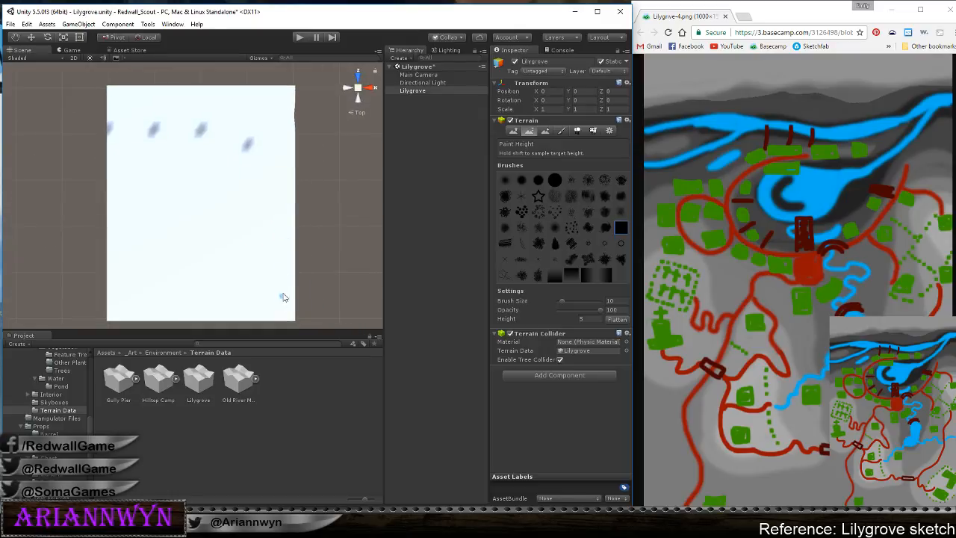
Switch to Chrome and search Google for "faithdrawn" in a new tab
click(745, 16)
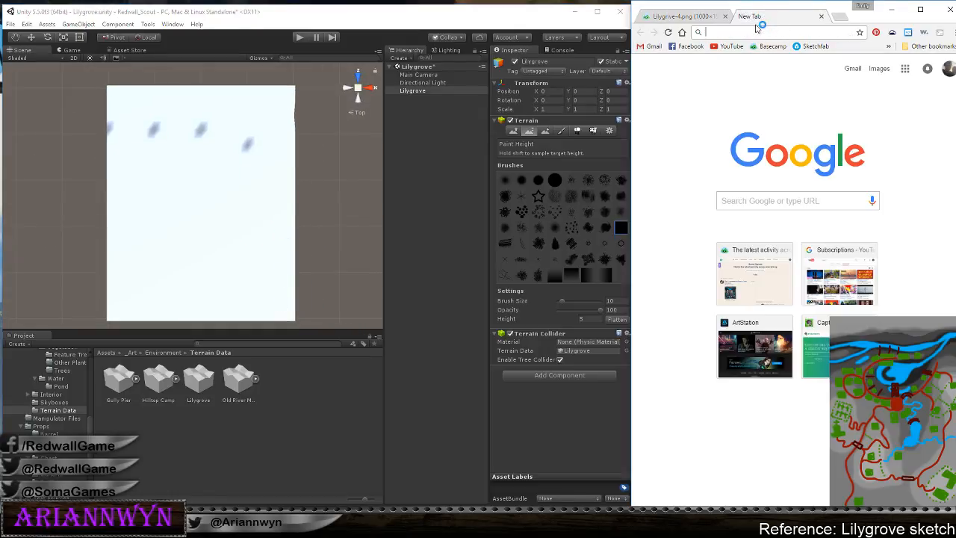
text(faithdrawn)
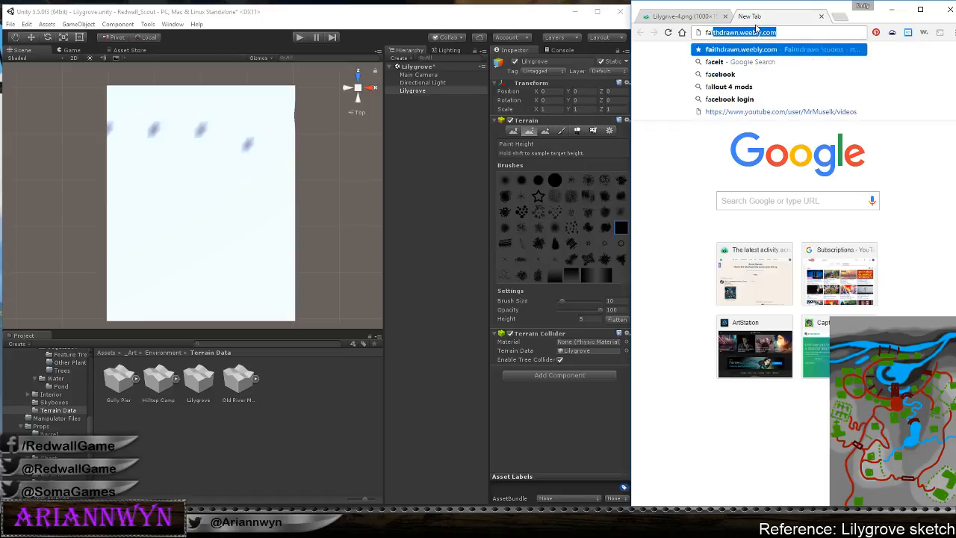
key(Delete)
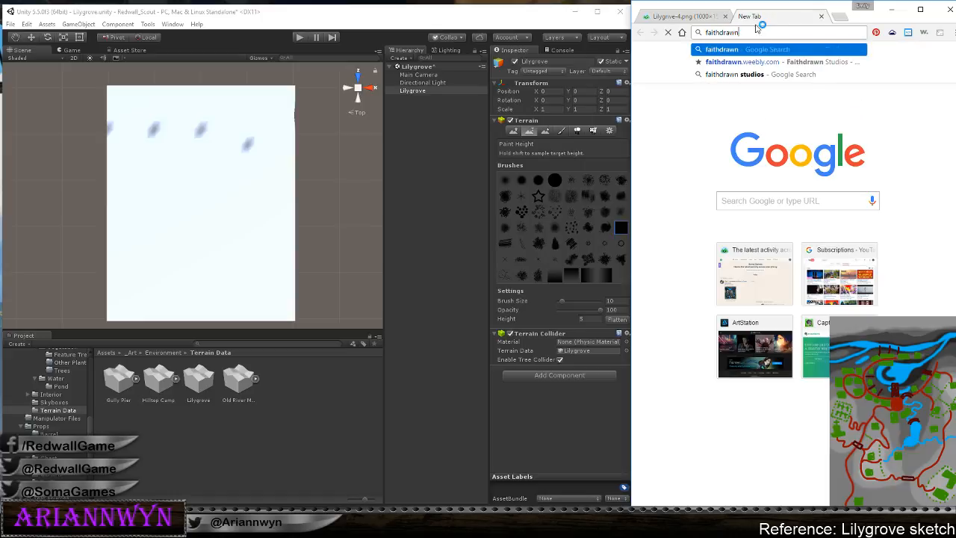
key(Return)
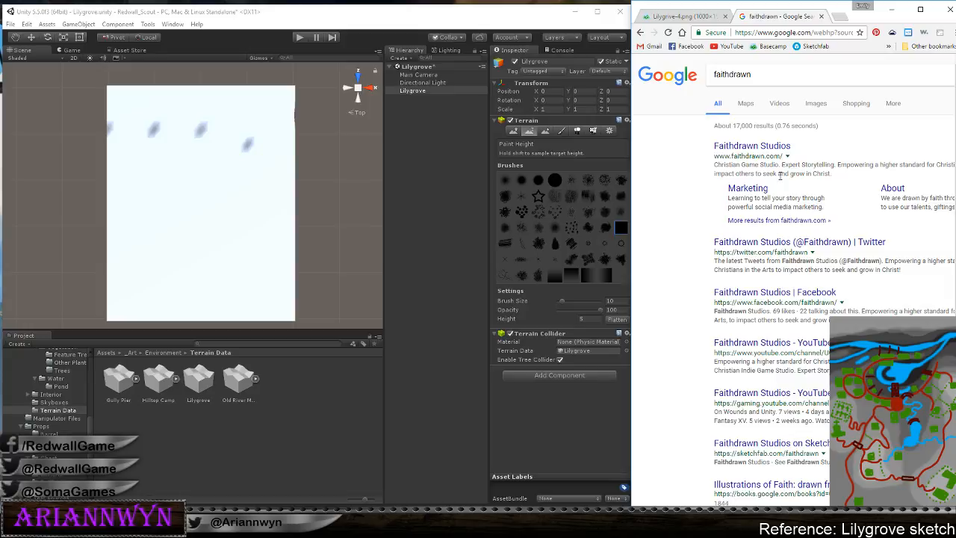
Browse the image results for "faithdrawn" in a widened browser window
click(818, 107)
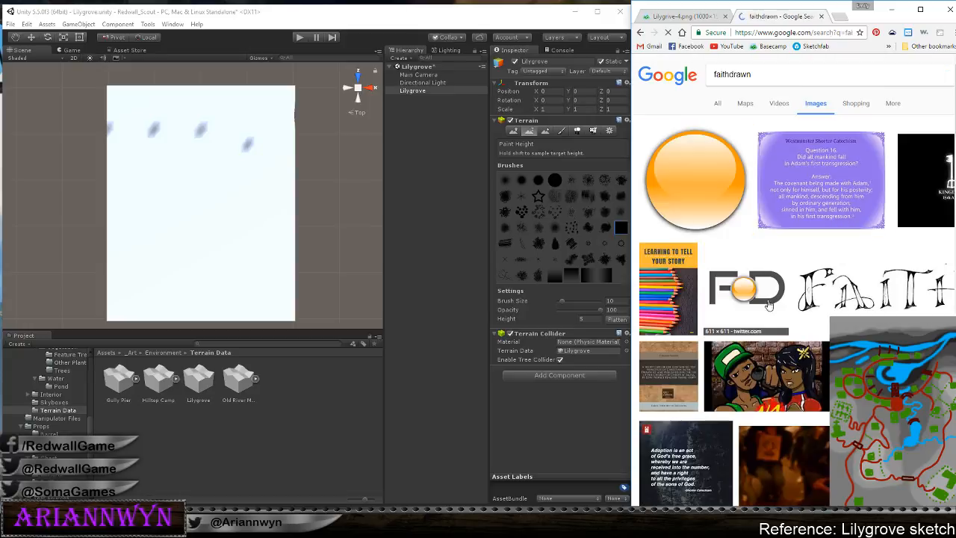
drag(632, 299, 511, 299)
scroll(917, 303, down, 2)
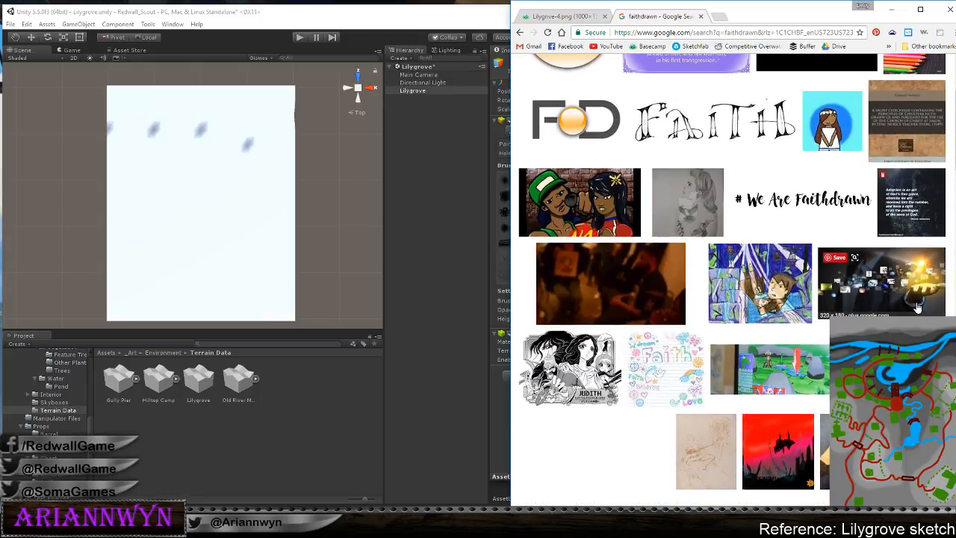
scroll(918, 304, down, 2)
scroll(918, 304, up, 4)
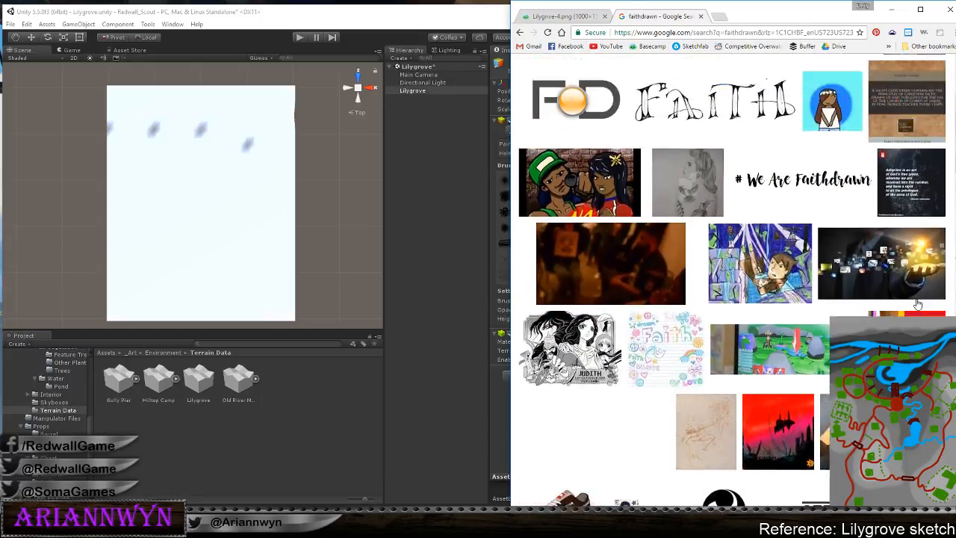
Open the Faithdrawn Studios website from the web results for "faithdrawn" and look over its home page
click(598, 104)
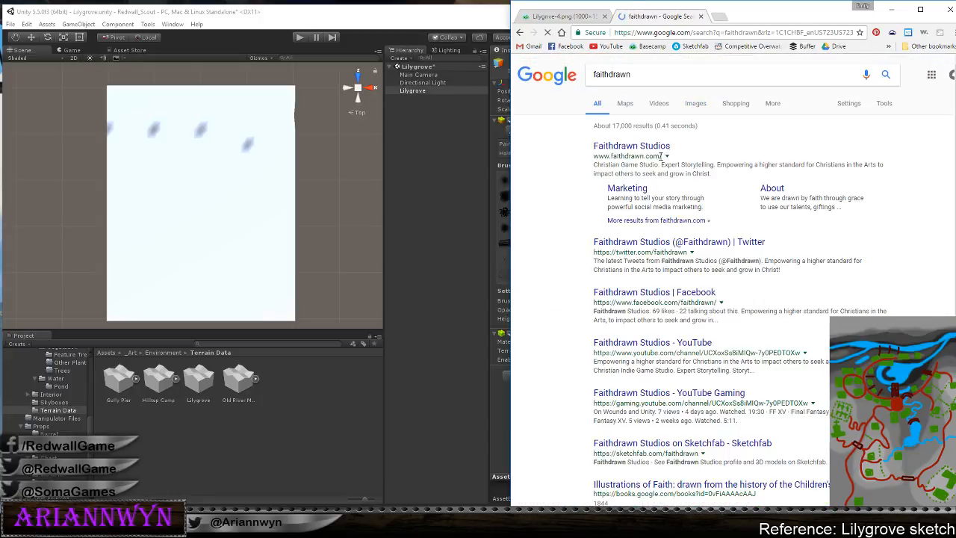
click(643, 150)
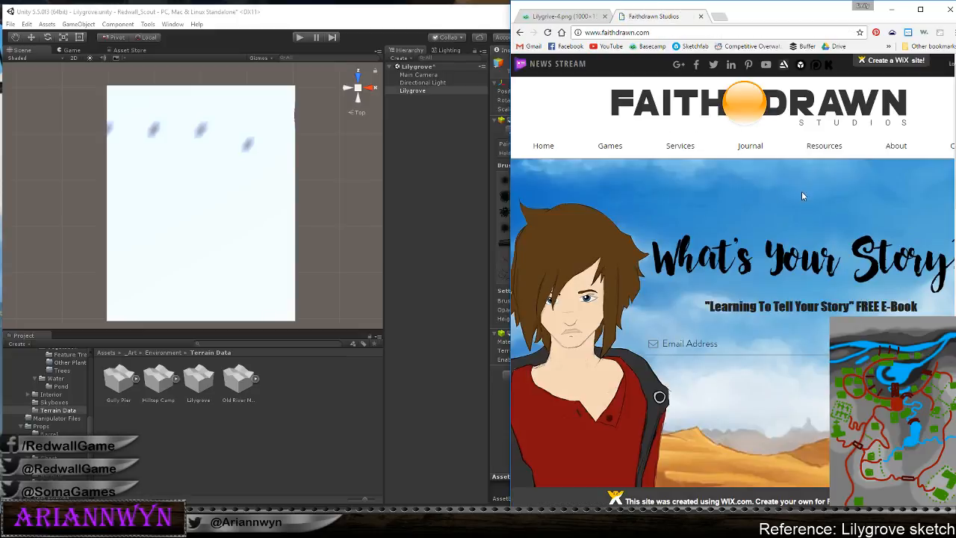
scroll(801, 195, down, 3)
scroll(802, 193, down, 3)
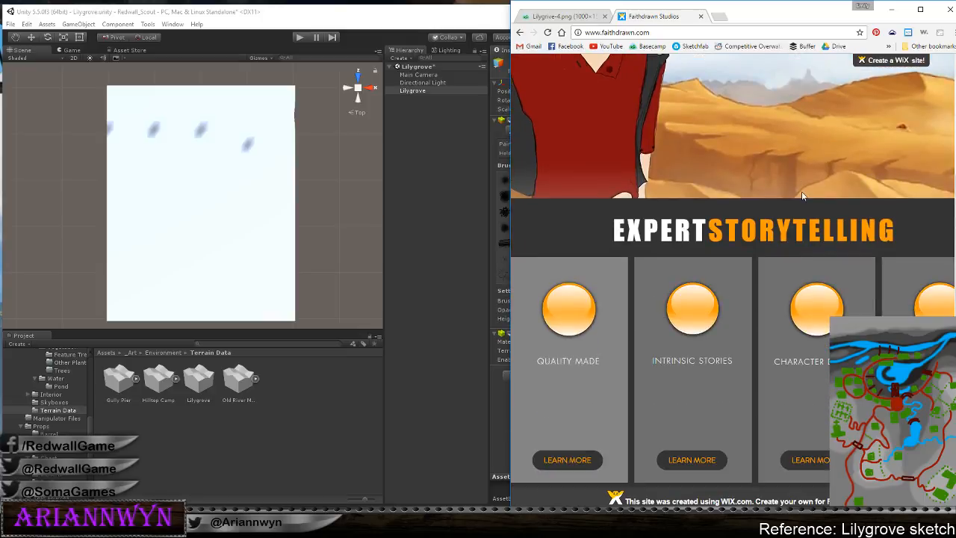
scroll(802, 193, down, 5)
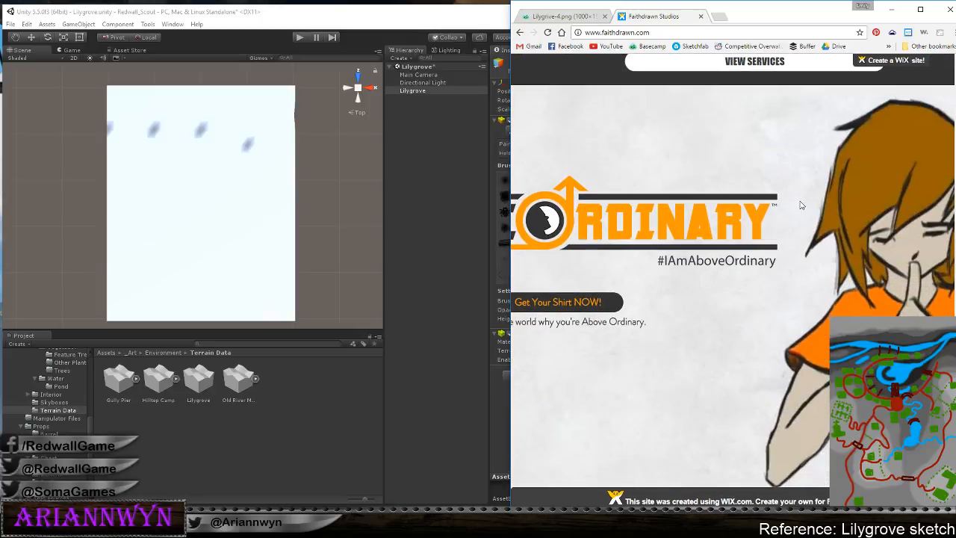
scroll(801, 201, down, 2)
scroll(801, 215, up, 15)
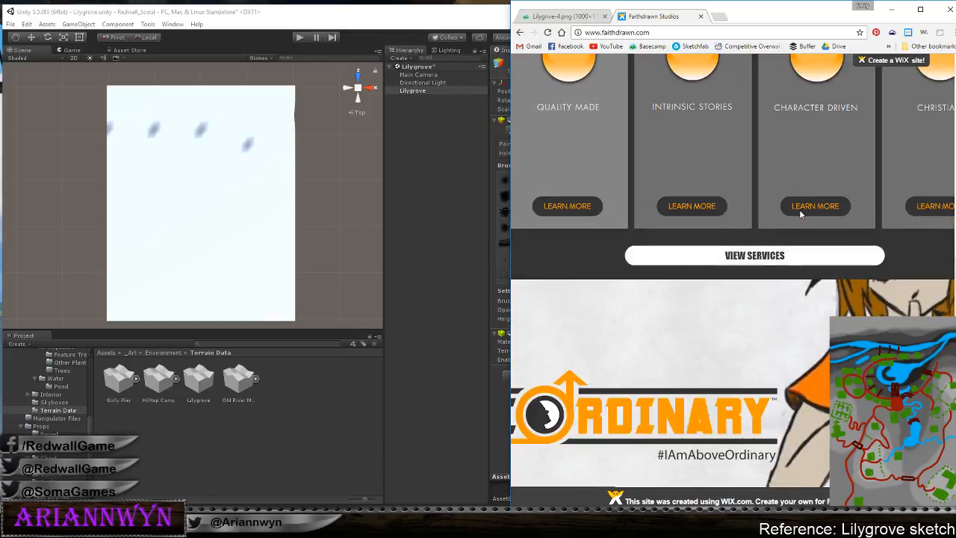
Open the site's The Ballad of Nothing game page in a maximized window and enlarge its game screenshot
mouse_move(608, 147)
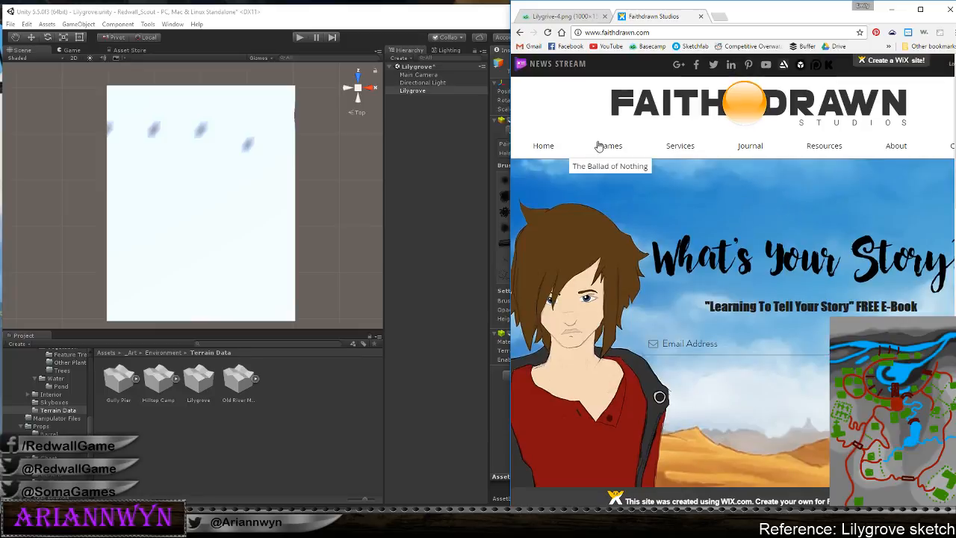
click(609, 166)
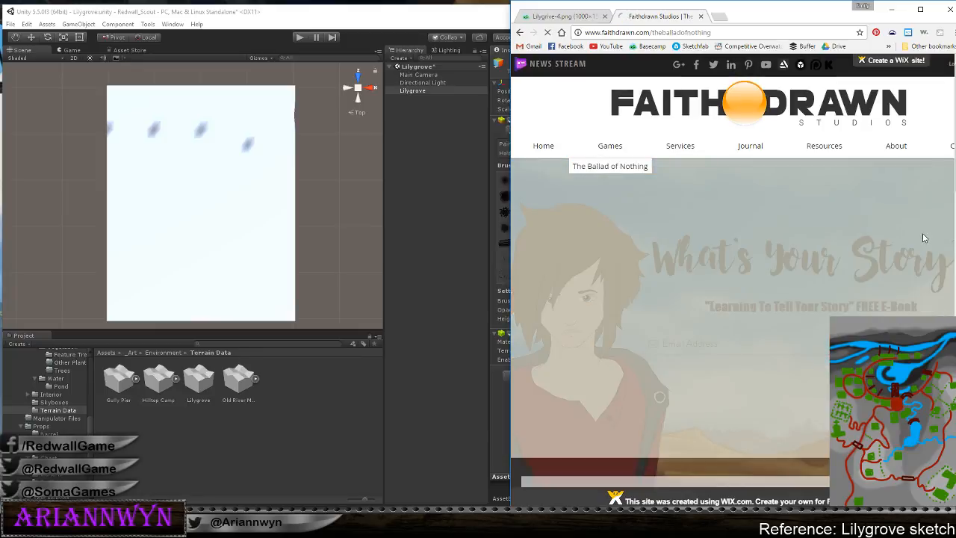
click(920, 9)
scroll(672, 262, down, 7)
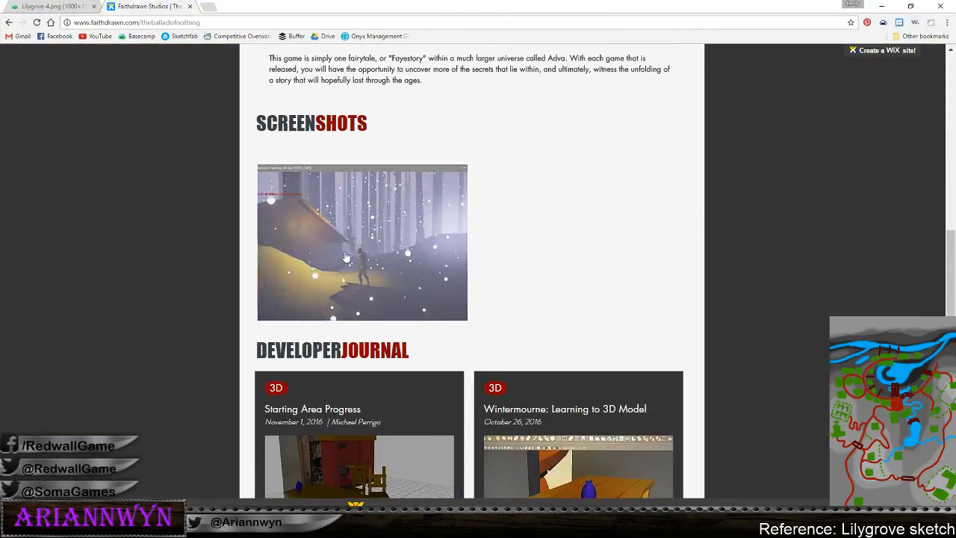
click(457, 265)
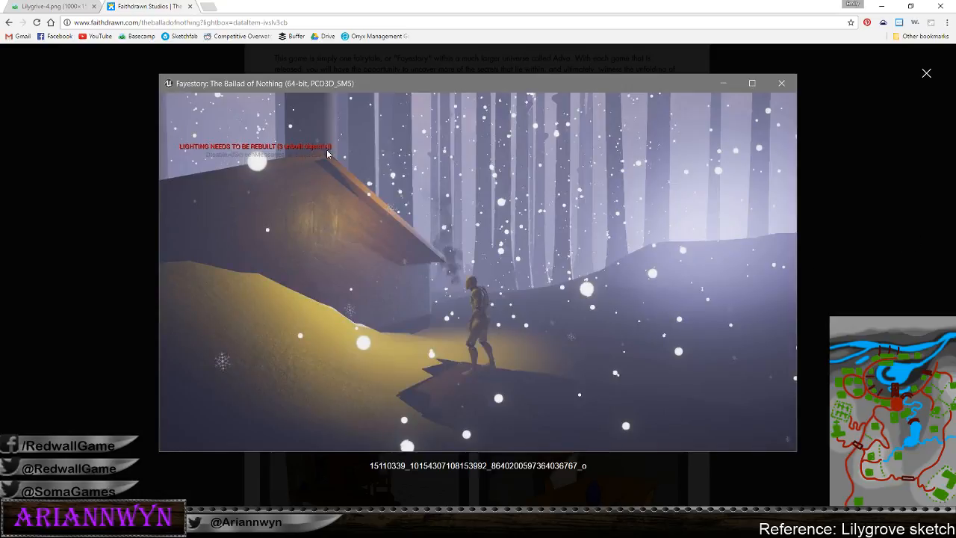
Restore and narrow the browser window beside Unity, return to the Lilygrove map sketch, and bring Unity back to the front
click(910, 6)
drag(760, 94, 810, 0)
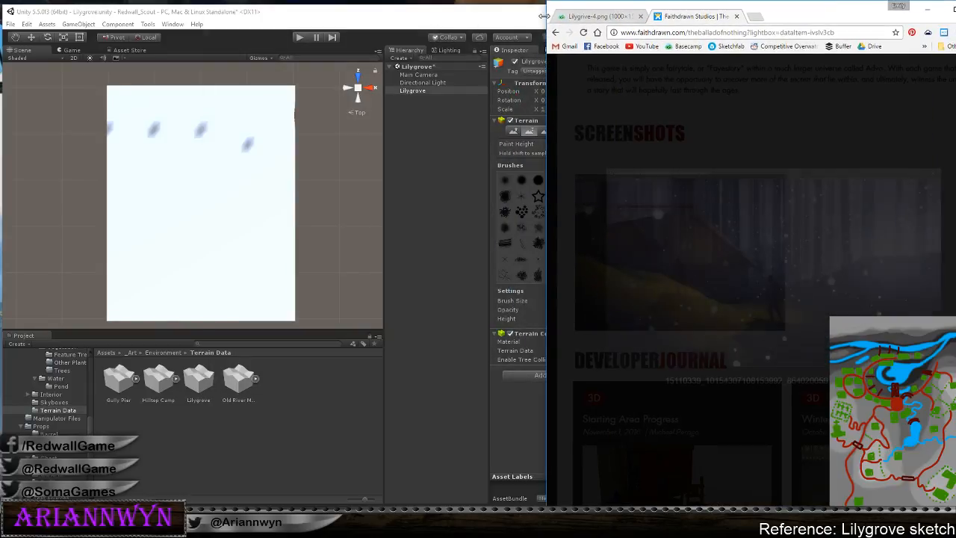
drag(547, 27, 633, 27)
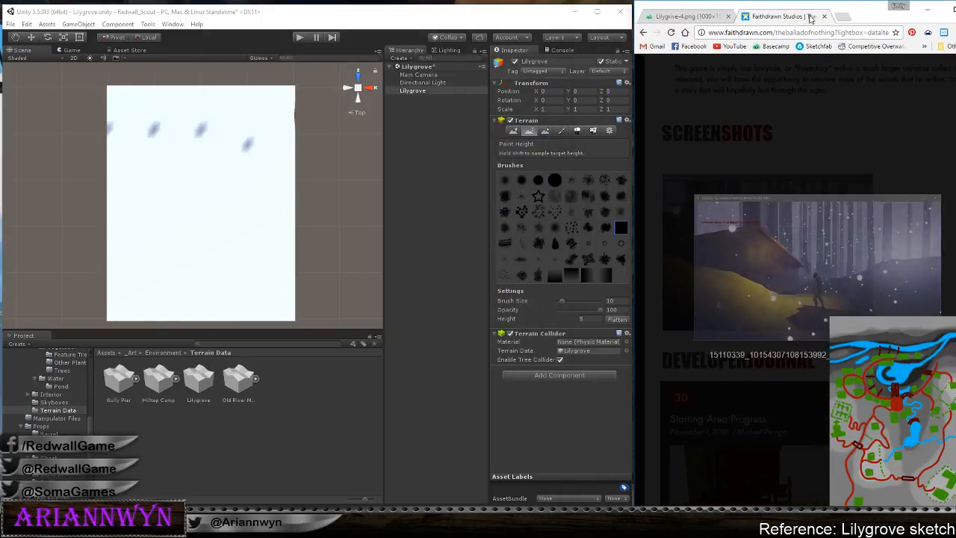
key(ctrl+shift+Tab)
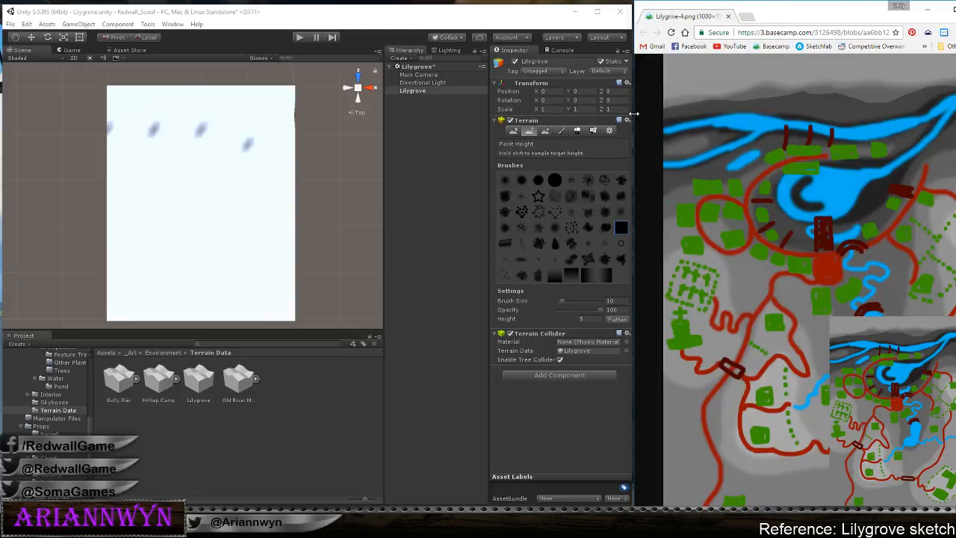
drag(633, 113, 594, 113)
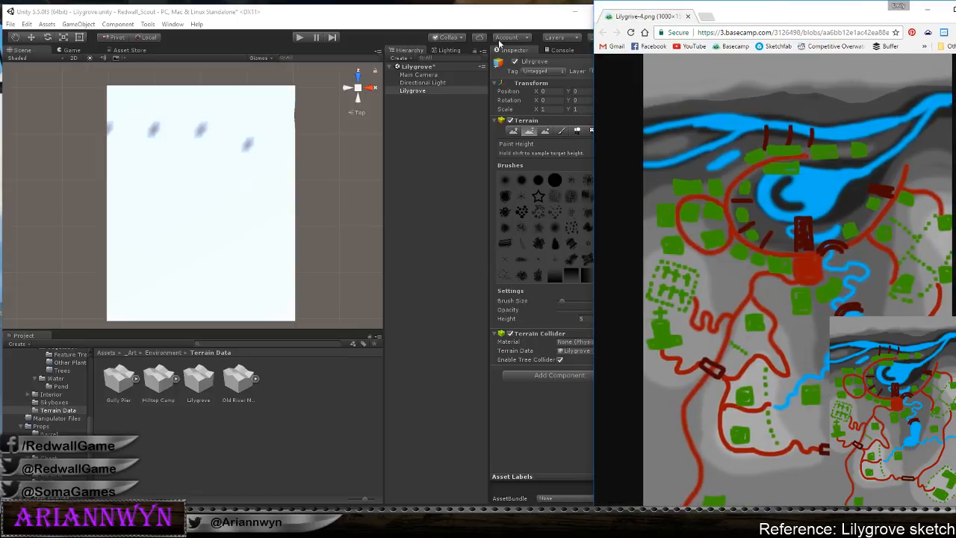
click(491, 20)
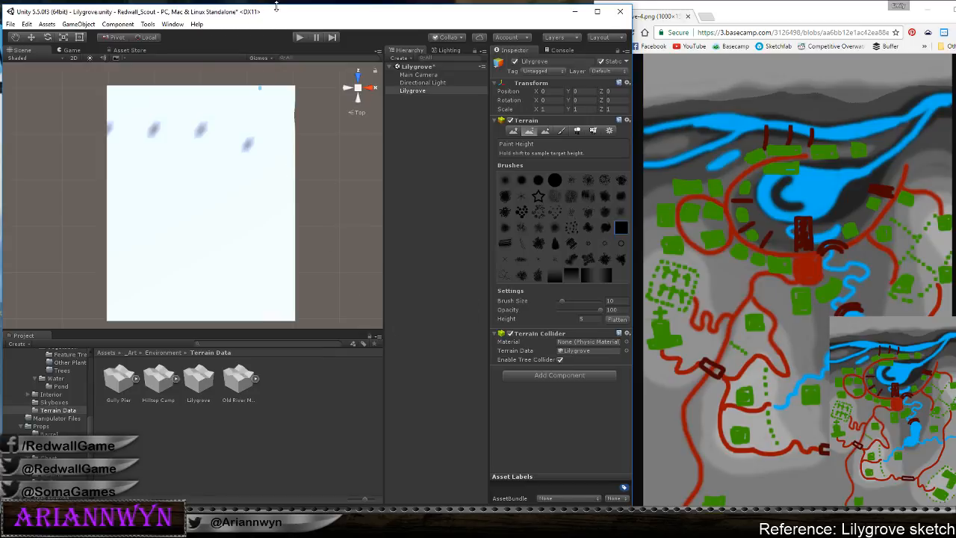
drag(276, 6, 275, 5)
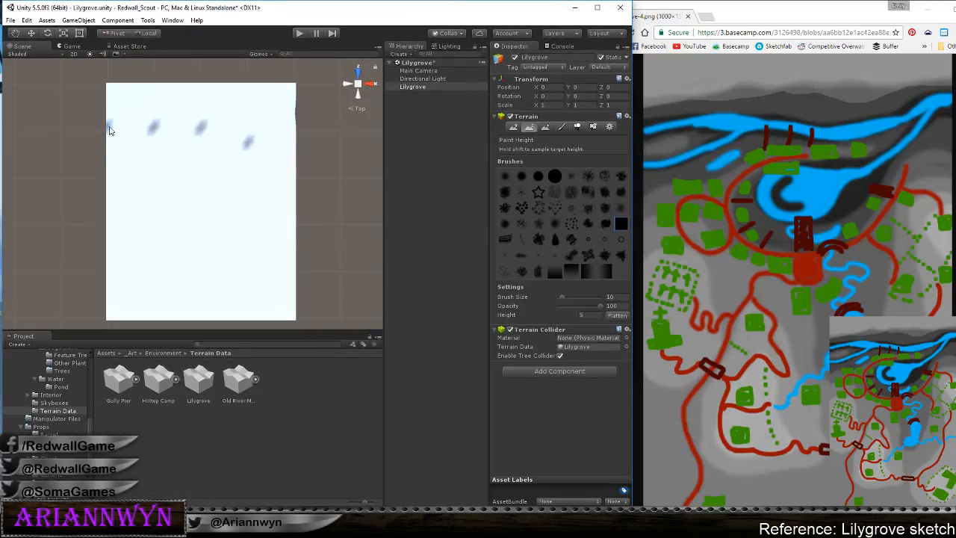
Touch up the rivers and reshape the main pond's southern edge, painting the surrounding ground at height 10
mouse_move(109, 130)
mouse_down()
mouse_move(174, 122)
mouse_move(216, 143)
mouse_up()
click(582, 316)
mouse_move(209, 186)
mouse_down()
mouse_move(187, 187)
mouse_move(176, 173)
mouse_move(192, 180)
mouse_move(177, 165)
mouse_move(181, 153)
mouse_move(179, 168)
mouse_move(190, 151)
mouse_move(184, 168)
mouse_move(221, 176)
mouse_up()
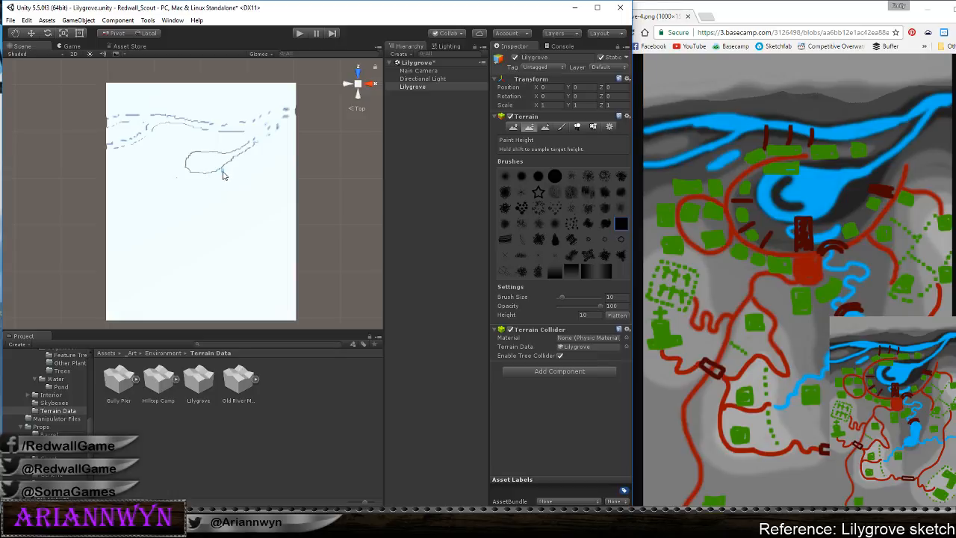
Try to carve the lower pond at height 5 with a winding stream up to the main pond and a branch to the east edge
click(585, 314)
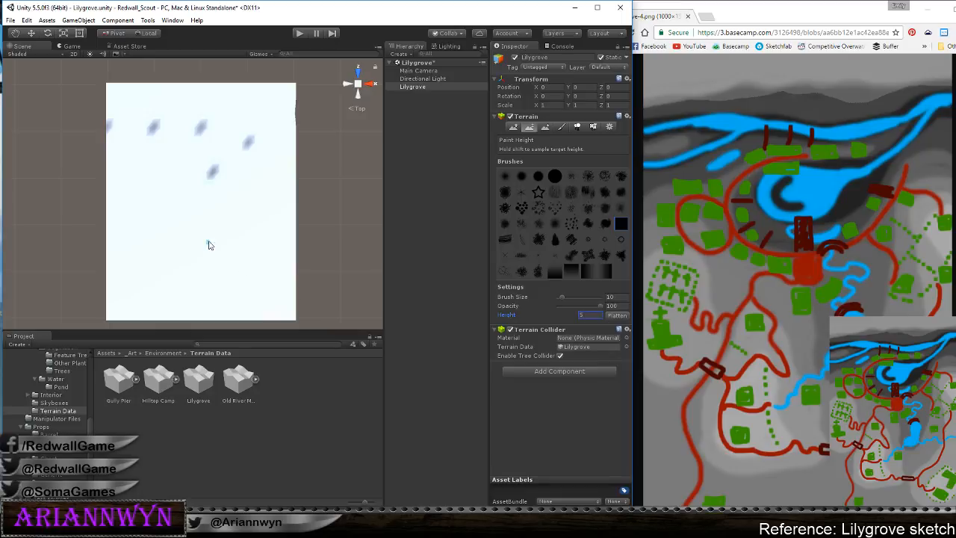
drag(211, 175, 207, 176)
drag(225, 235, 231, 220)
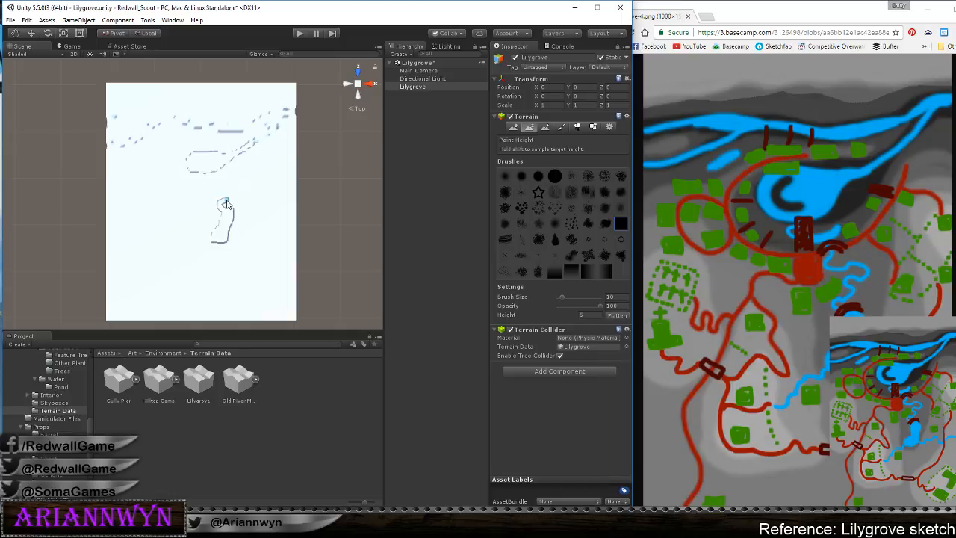
drag(227, 204, 216, 180)
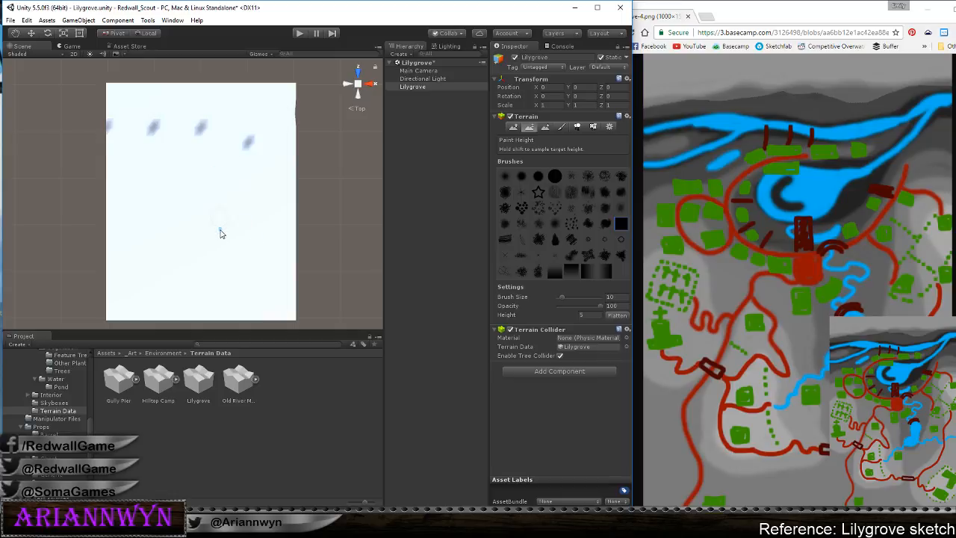
drag(220, 230, 259, 242)
drag(273, 240, 296, 232)
key(ctrl+z)
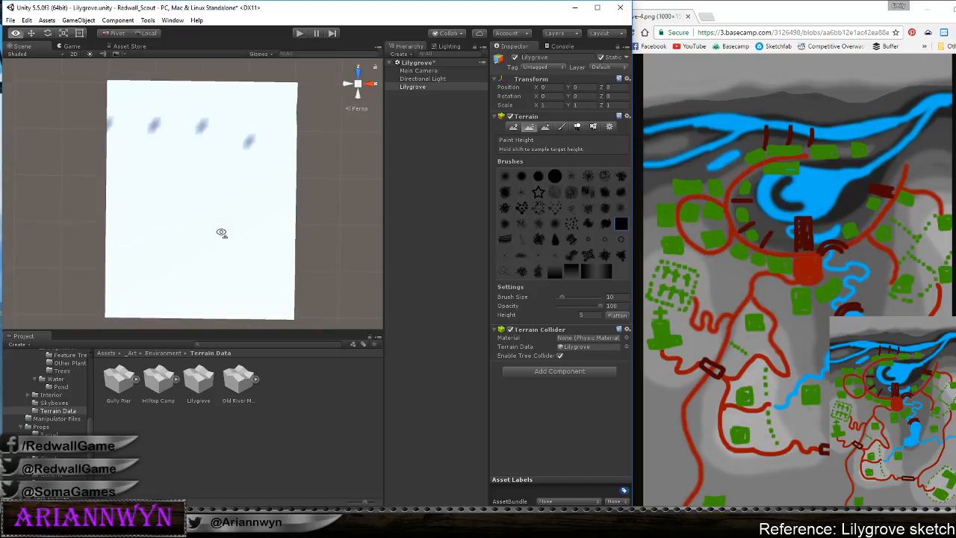
Set the brush size to 5 and undo the lower pond and winding stream strokes
alt+drag(221, 229, 230, 226)
scroll(187, 241, up, 7)
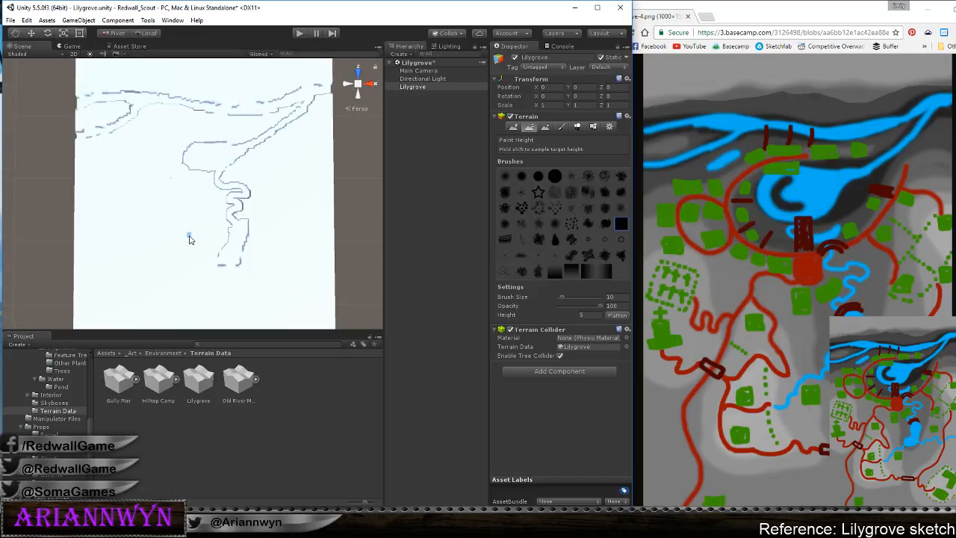
middle_drag(223, 206, 203, 154)
scroll(202, 154, up, 2)
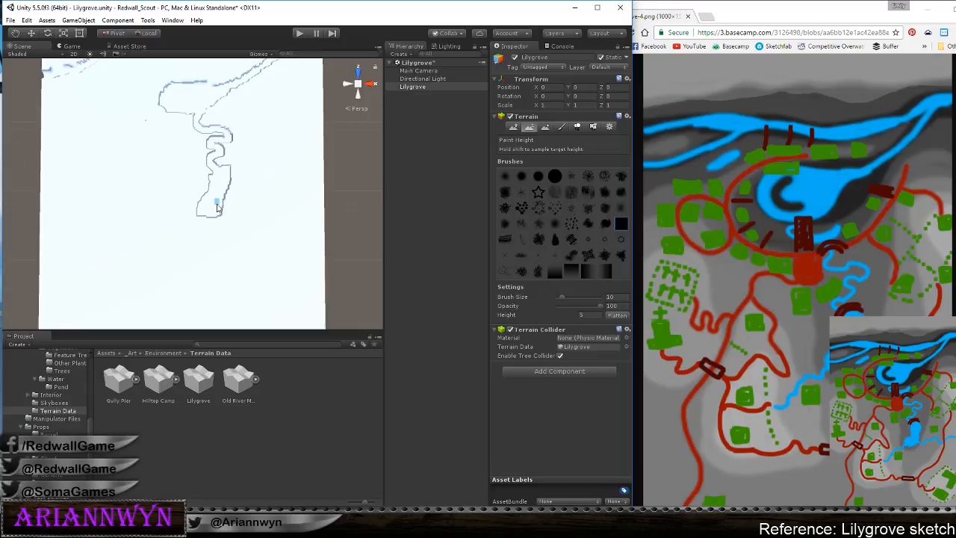
click(610, 296)
text(5)
key(ctrl)
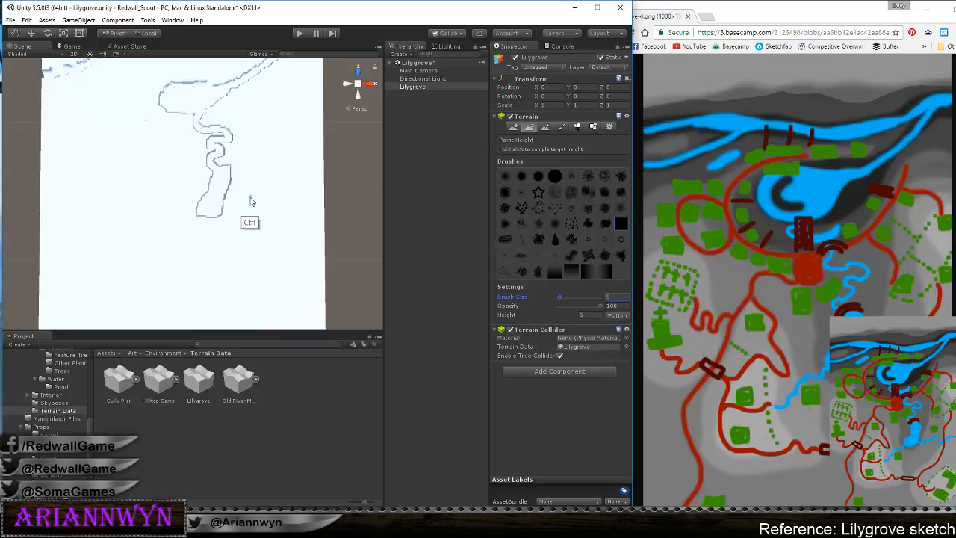
key(ctrl+z)
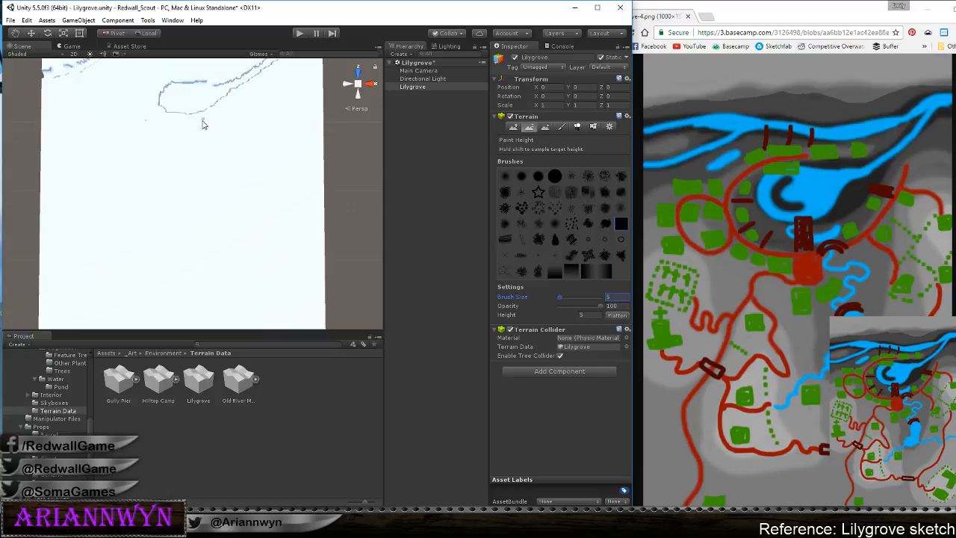
Carve the lower pond and its winding stream to the main pond at height 5, with branches to the east edge and southwest
mouse_move(204, 220)
mouse_down()
mouse_move(198, 206)
mouse_move(213, 213)
mouse_move(223, 196)
mouse_move(214, 199)
mouse_move(215, 177)
mouse_move(213, 199)
mouse_move(216, 178)
mouse_move(227, 195)
mouse_move(229, 184)
mouse_move(193, 215)
mouse_move(212, 208)
mouse_move(219, 193)
mouse_move(208, 166)
mouse_move(225, 153)
mouse_move(217, 135)
mouse_move(228, 138)
mouse_move(217, 126)
mouse_move(180, 125)
mouse_move(225, 130)
mouse_up()
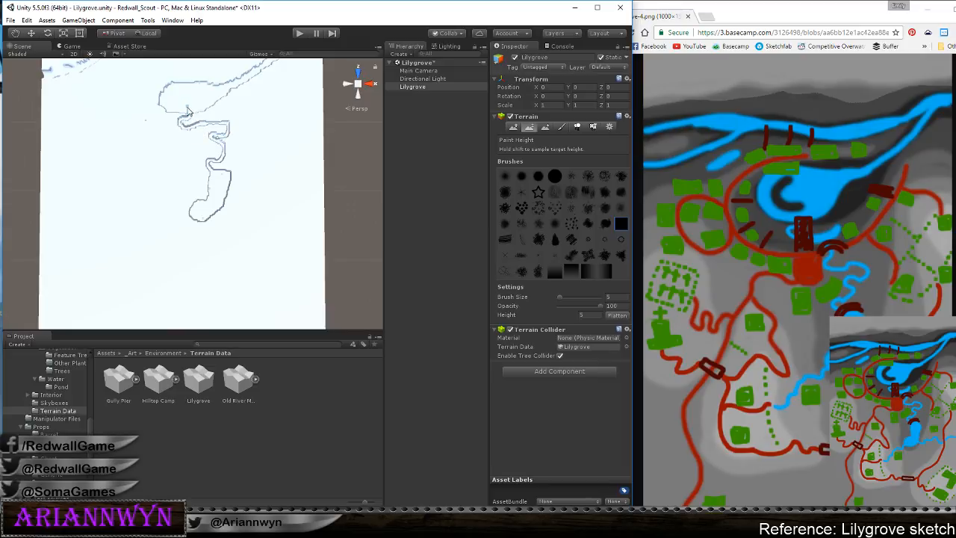
mouse_move(207, 219)
mouse_down()
mouse_move(262, 207)
mouse_move(287, 218)
mouse_move(326, 203)
mouse_up()
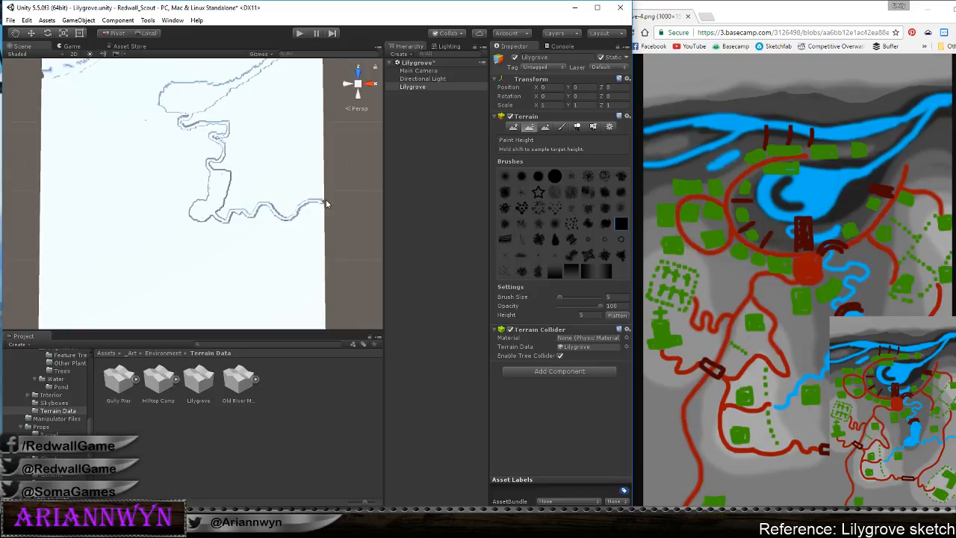
mouse_move(195, 217)
mouse_down()
mouse_move(161, 246)
mouse_move(127, 251)
mouse_up()
Carve a short diagonal pool just south of the western river branches at height 5 with brush size 5
middle_drag(159, 204, 195, 285)
middle_drag(200, 230, 208, 253)
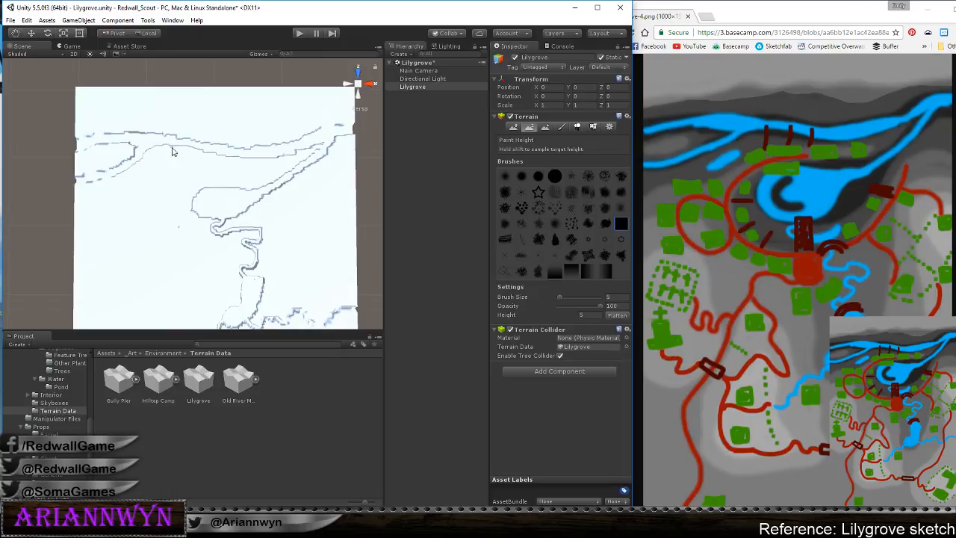
drag(150, 169, 136, 180)
drag(147, 172, 154, 169)
Examine the carved rivers and ponds from the top view against the map sketch
alt+drag(261, 196, 343, 33)
click(359, 76)
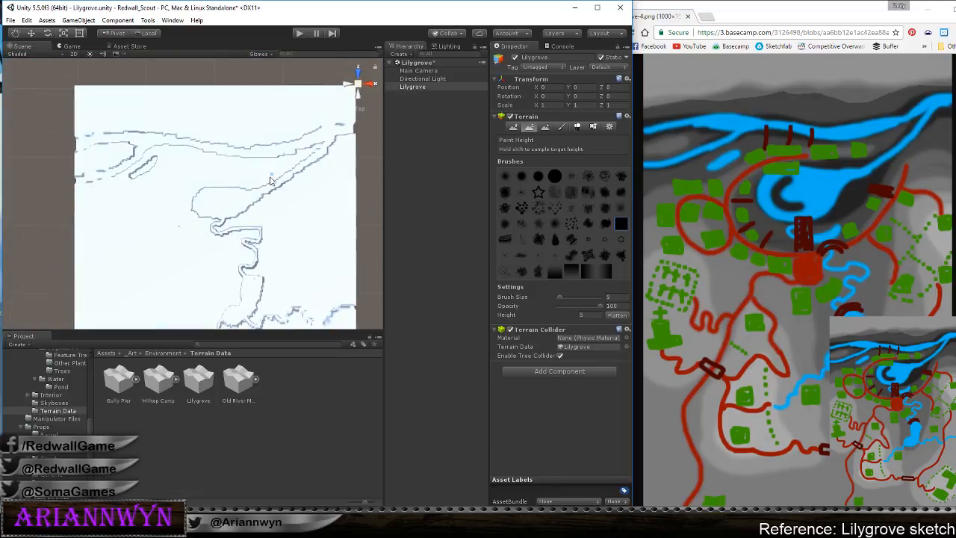
scroll(320, 187, up, 5)
scroll(319, 187, down, 2)
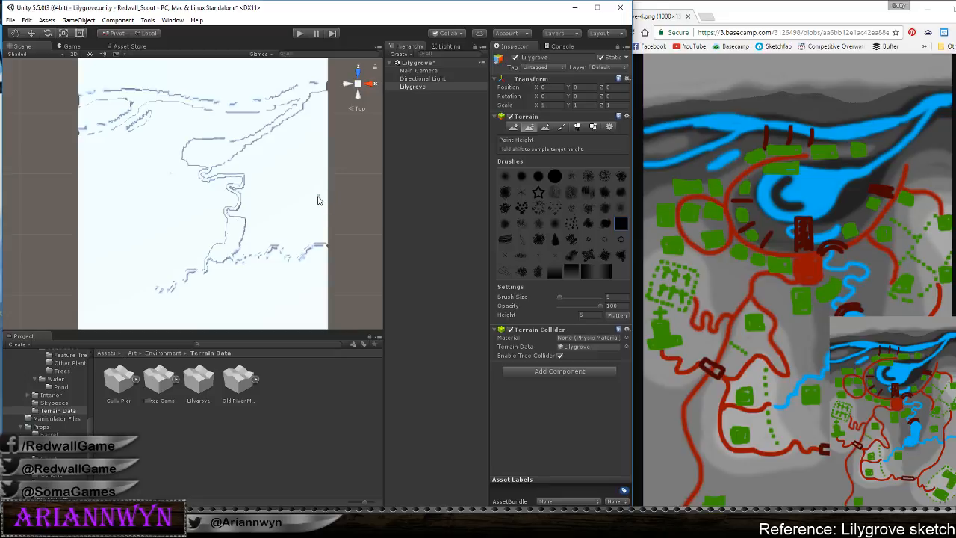
middle_drag(292, 195, 286, 243)
middle_drag(321, 183, 320, 127)
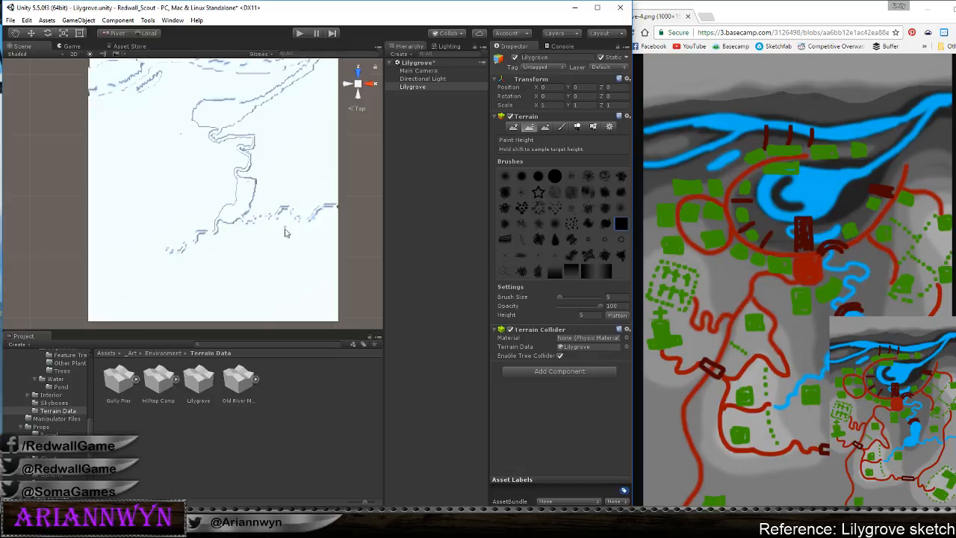
middle_drag(302, 193, 305, 227)
scroll(289, 224, down, 1)
scroll(310, 214, up, 1)
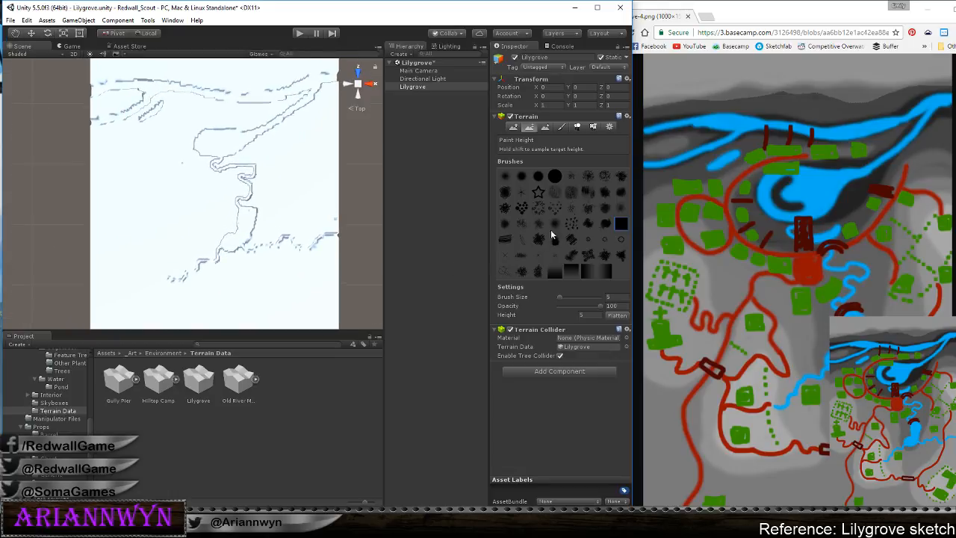
Add the Test Grid texture to the Lilygrove terrain as its base texture
click(562, 127)
click(601, 310)
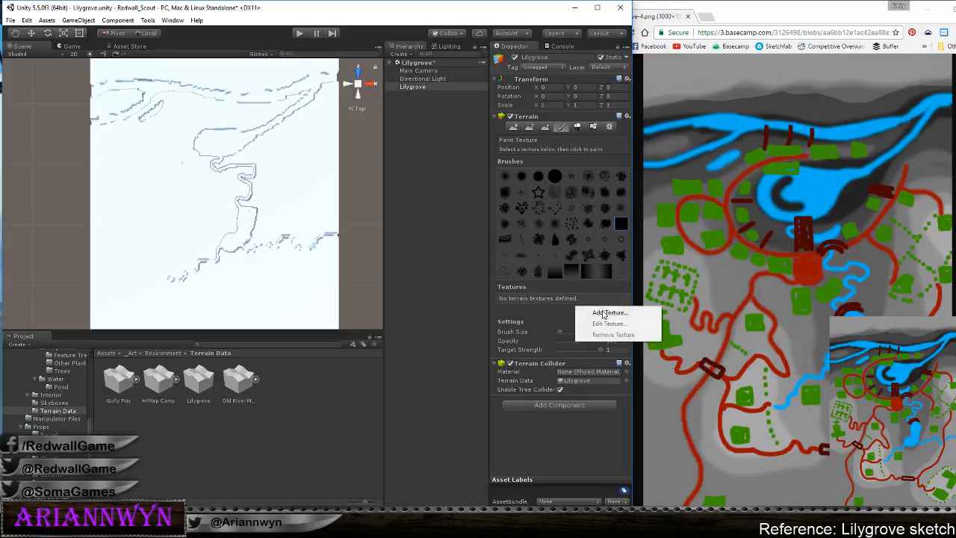
click(608, 314)
click(54, 71)
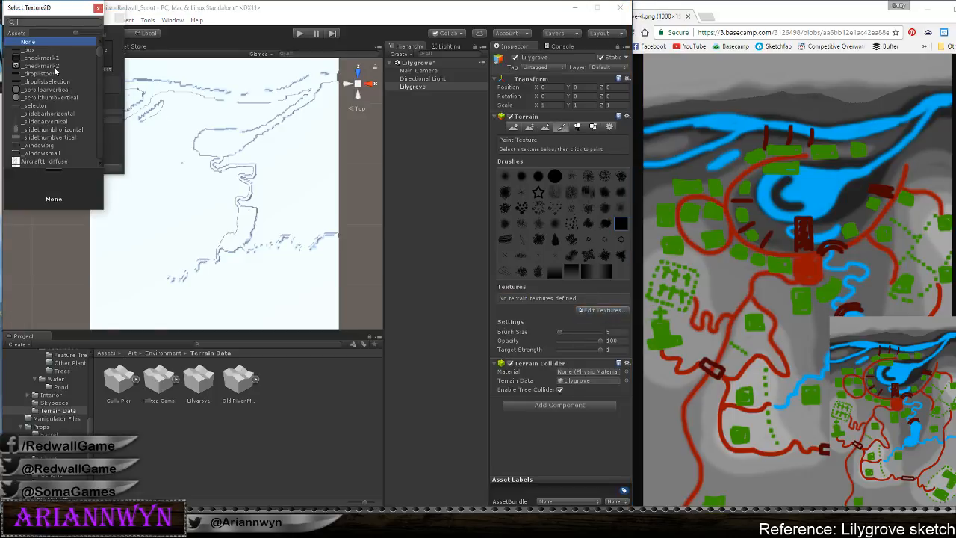
text(test)
click(43, 50)
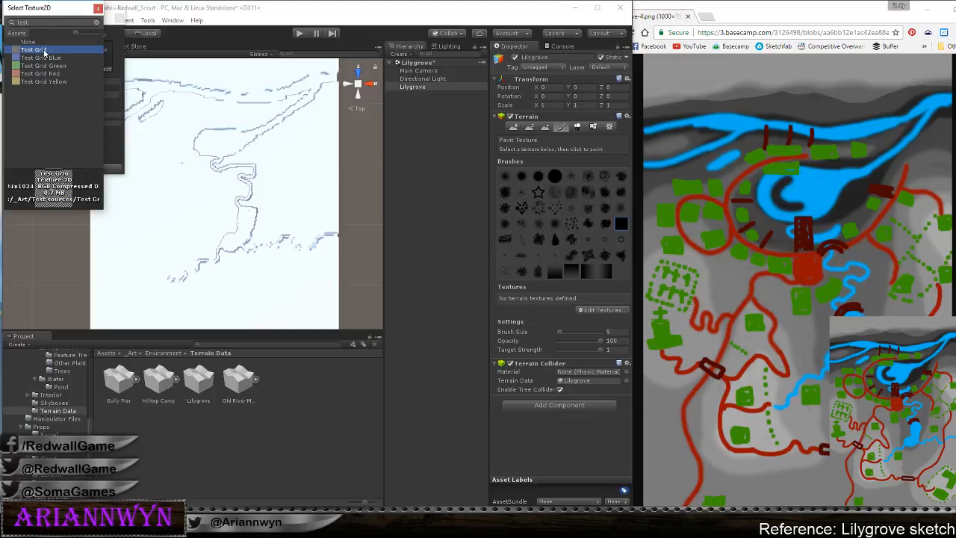
click(97, 22)
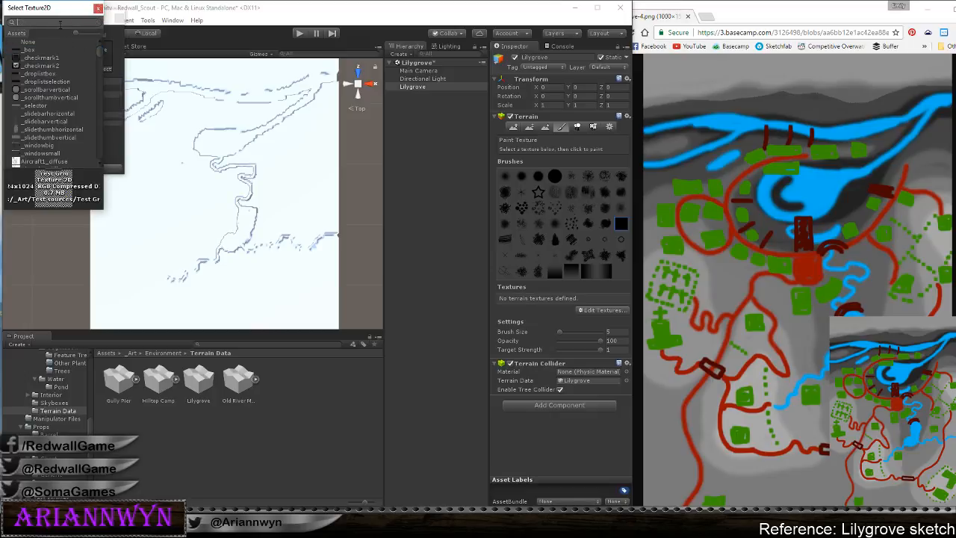
text(tes)
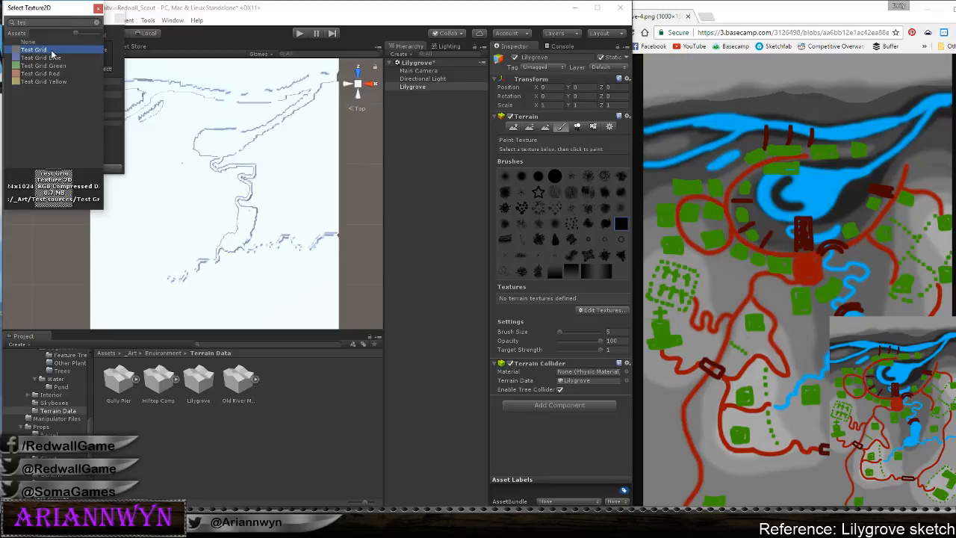
click(97, 8)
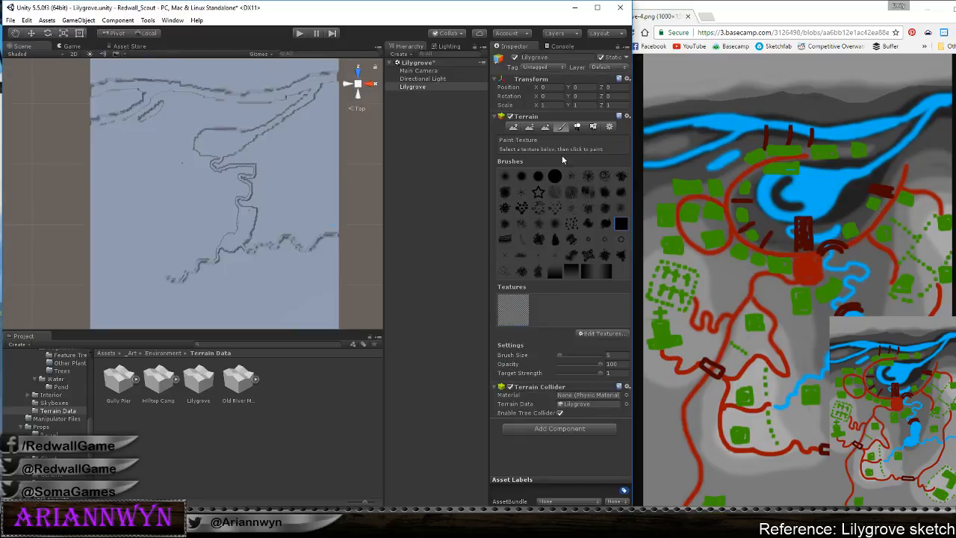
Paint the tongue of land between the western river branches at height 15 with brush size 10
click(530, 128)
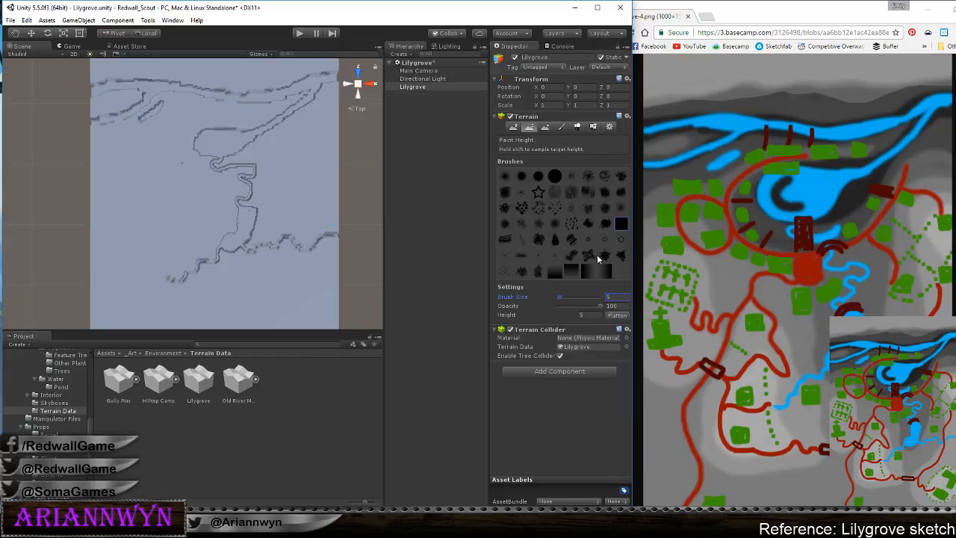
click(589, 316)
click(607, 296)
middle_drag(148, 157, 189, 218)
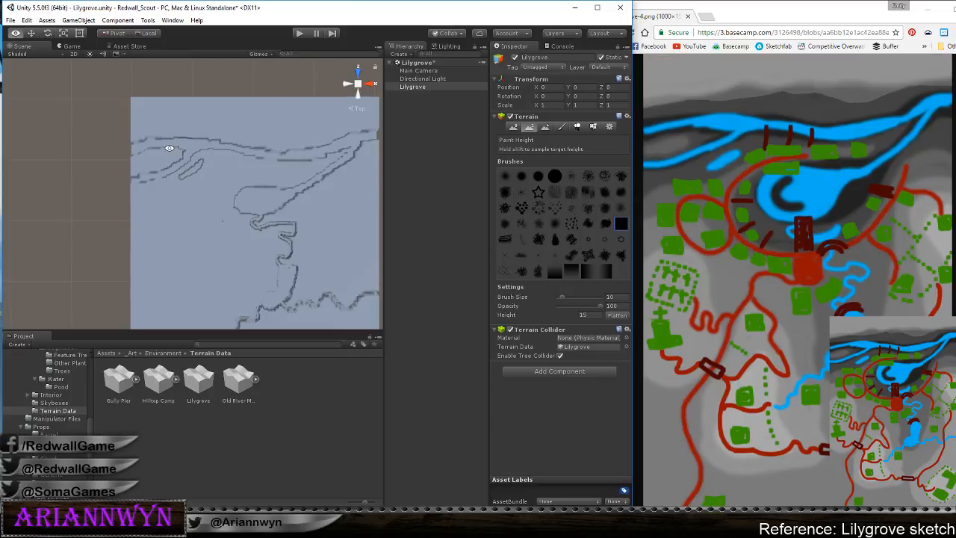
alt+right_drag(172, 134, 200, 204)
middle_drag(200, 205, 251, 266)
alt+right_drag(251, 267, 258, 236)
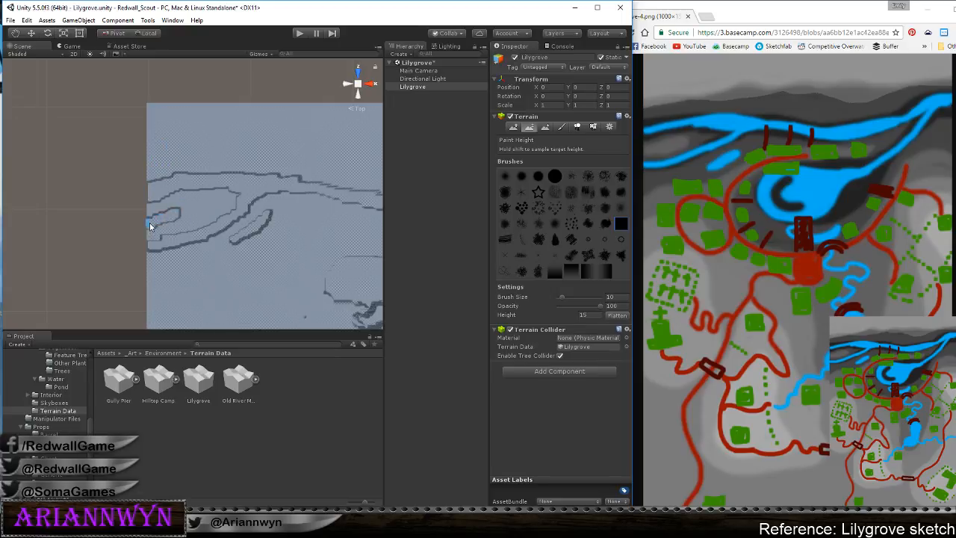
alt+drag(171, 194, 163, 127)
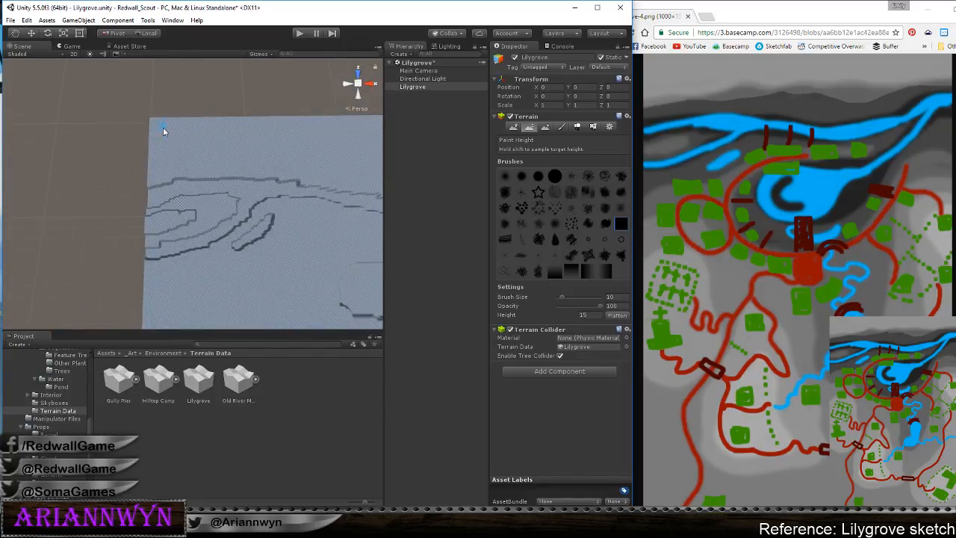
click(357, 70)
mouse_move(167, 240)
mouse_down()
mouse_move(187, 211)
mouse_move(151, 223)
mouse_up()
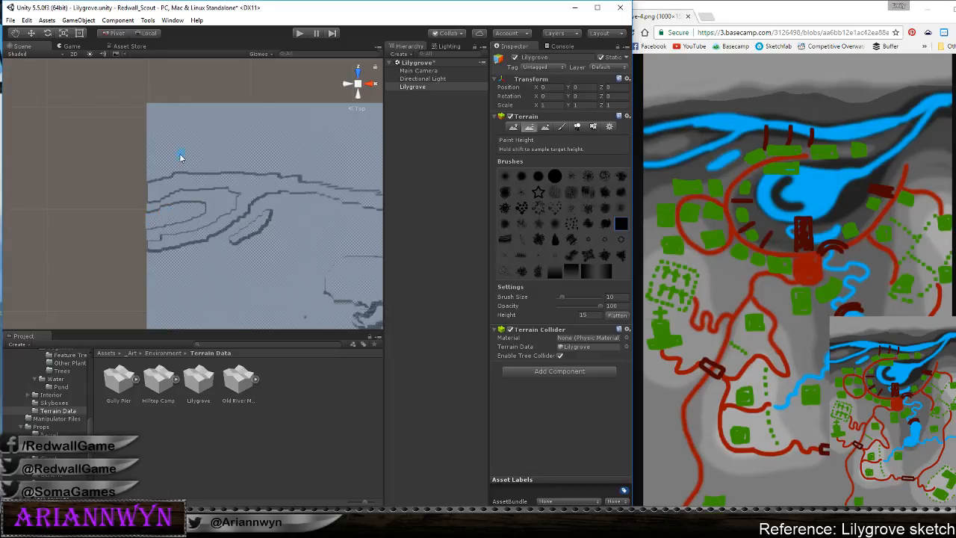
Paint a strip along the whole north edge, above the main river, at height 15, enlarging the brush to size 20
drag(144, 155, 183, 144)
click(608, 296)
text(20)
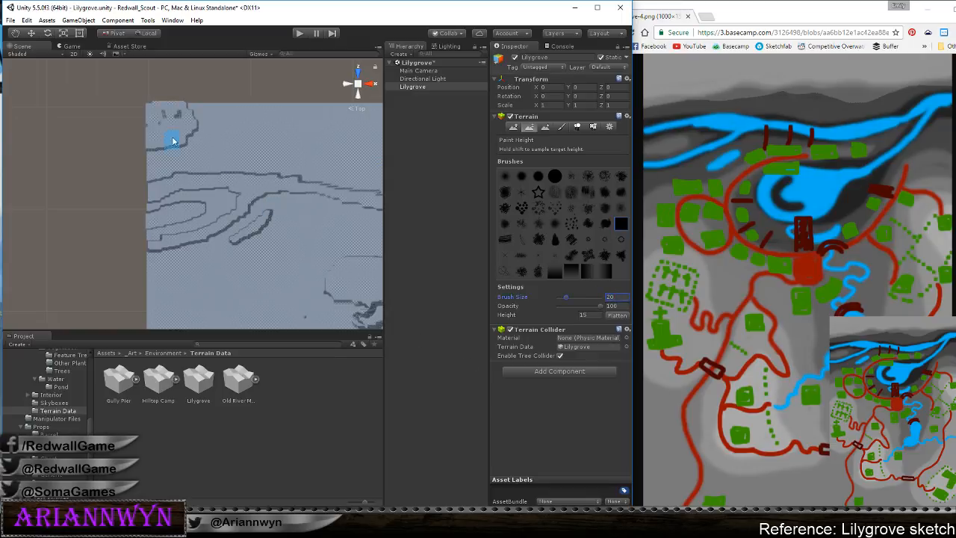
mouse_move(171, 139)
mouse_down()
mouse_move(148, 113)
mouse_move(166, 136)
mouse_move(271, 128)
mouse_up()
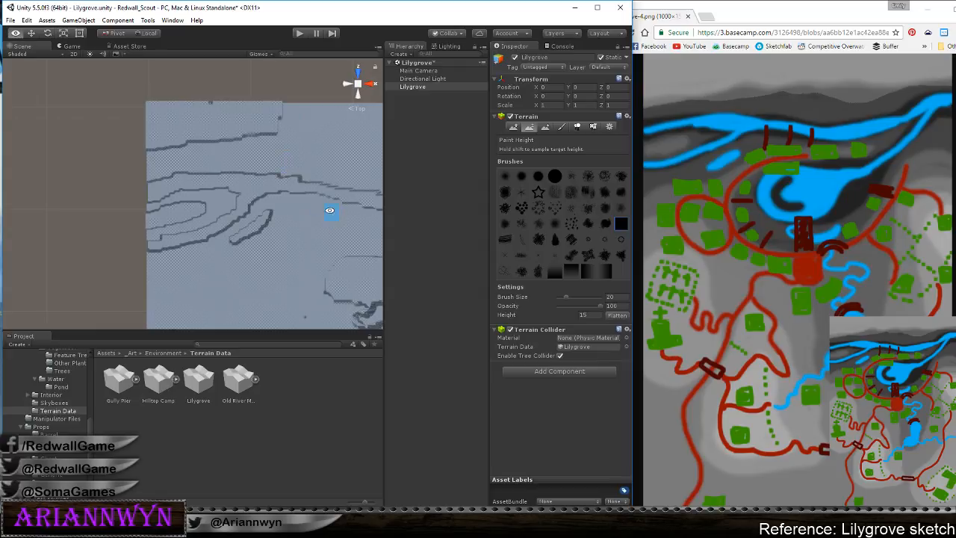
middle_drag(277, 203, 129, 261)
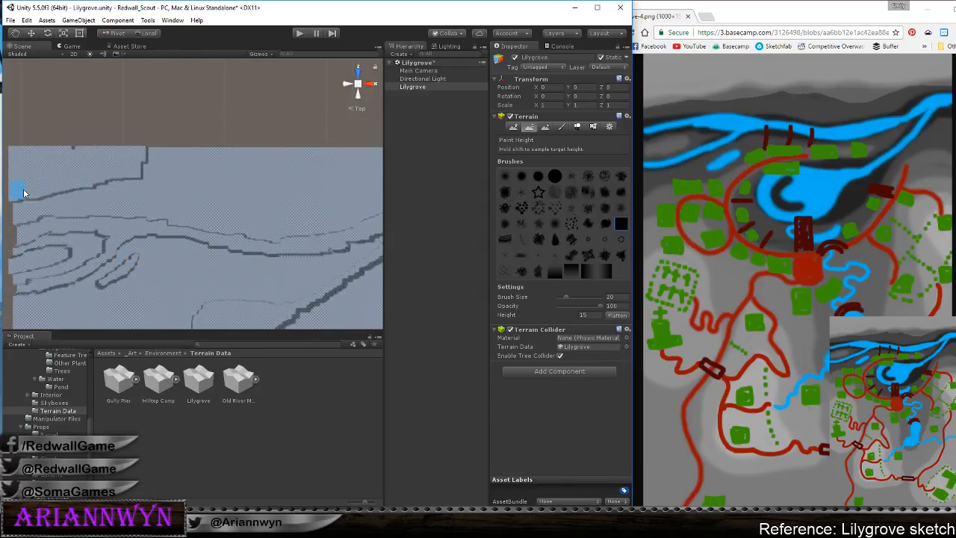
mouse_move(62, 160)
mouse_down()
mouse_move(124, 186)
mouse_move(119, 174)
mouse_move(326, 193)
mouse_move(331, 176)
mouse_move(220, 170)
mouse_move(219, 158)
mouse_up()
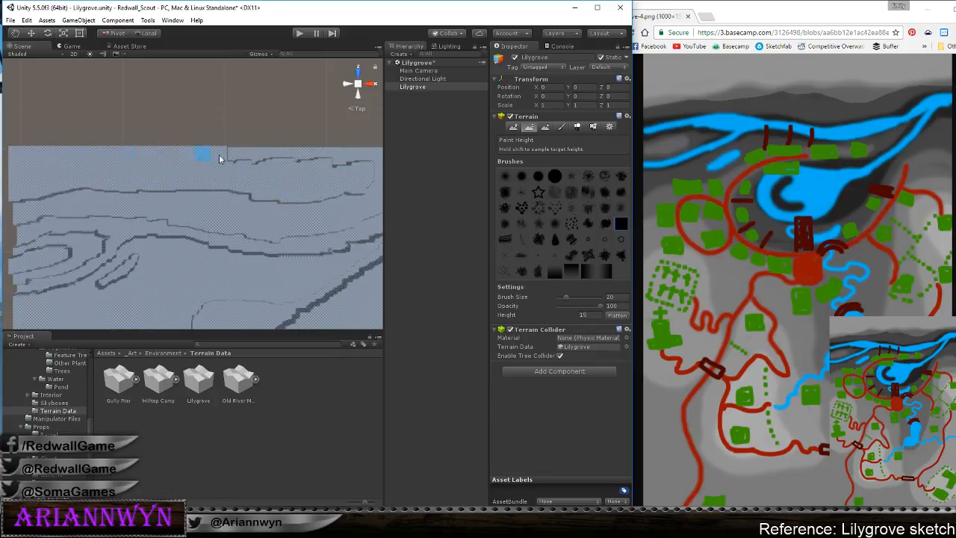
middle_drag(239, 156, 58, 164)
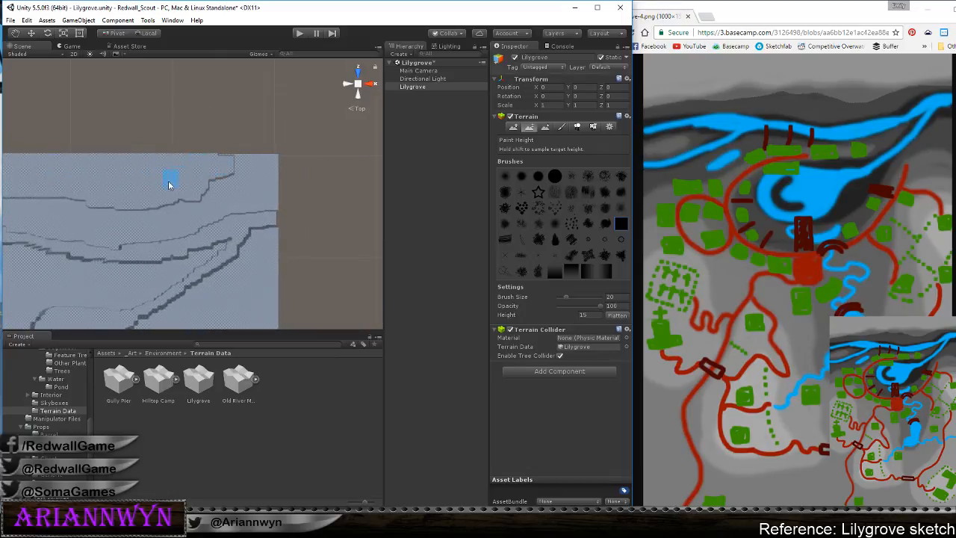
mouse_move(197, 185)
mouse_down()
mouse_move(234, 186)
mouse_move(280, 169)
mouse_move(265, 156)
mouse_up()
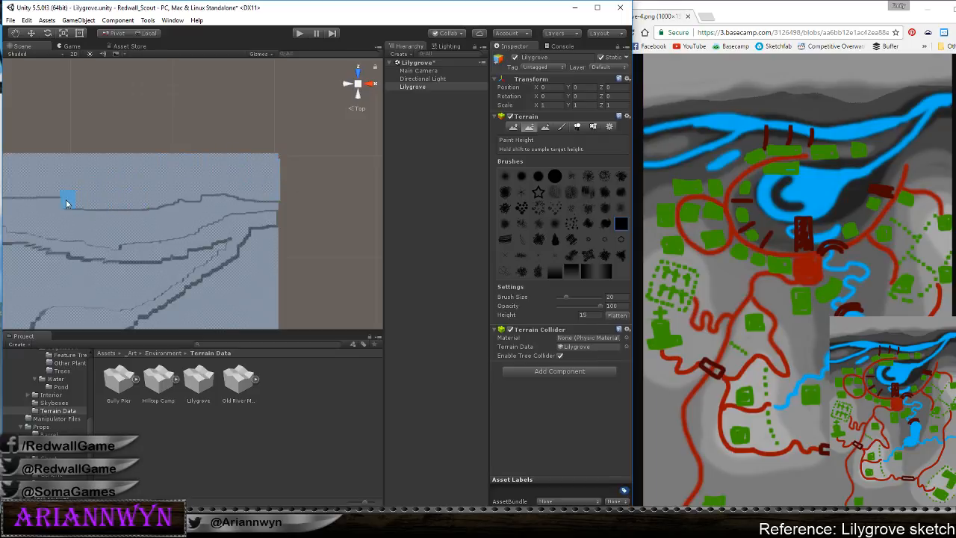
Paint the land between the main river and main pond at height 15, continuing southwest to the west edge and around the pond's west side
mouse_move(139, 199)
middle_down()
mouse_move(318, 213)
mouse_move(276, 188)
mouse_move(278, 195)
mouse_move(271, 145)
middle_up()
scroll(296, 215, down, 3)
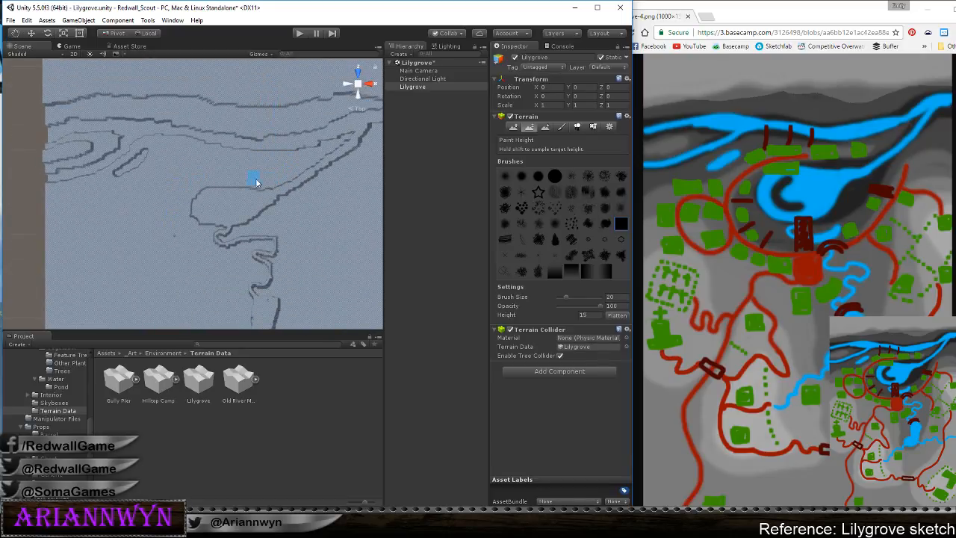
mouse_move(289, 170)
mouse_down()
mouse_move(292, 162)
mouse_move(246, 162)
mouse_move(155, 176)
mouse_up()
mouse_move(140, 192)
mouse_down()
mouse_move(160, 184)
mouse_move(148, 200)
mouse_up()
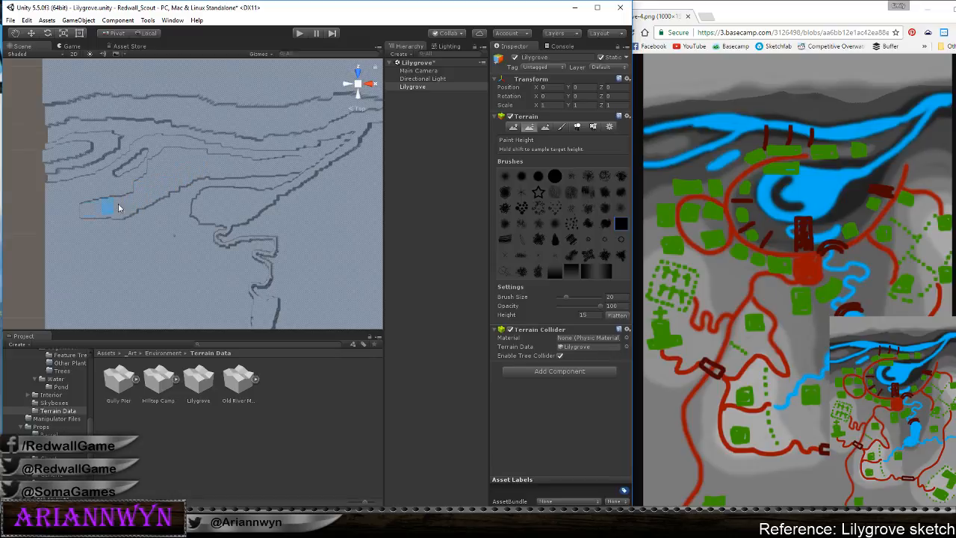
mouse_move(51, 221)
mouse_down()
mouse_move(58, 232)
mouse_move(119, 225)
mouse_move(169, 248)
mouse_move(210, 283)
mouse_move(209, 306)
mouse_move(169, 273)
mouse_up()
mouse_move(120, 254)
mouse_down()
mouse_move(107, 236)
mouse_move(87, 271)
mouse_move(104, 269)
mouse_move(43, 294)
mouse_move(177, 268)
mouse_move(168, 178)
mouse_move(207, 45)
mouse_move(224, 38)
mouse_move(239, 175)
mouse_up()
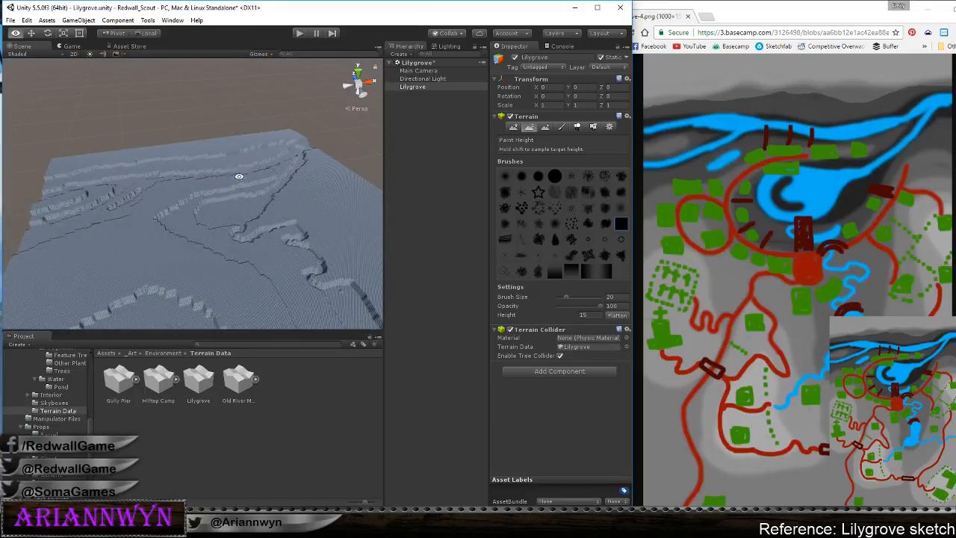
middle_drag(239, 175, 241, 89)
alt+drag(263, 180, 261, 211)
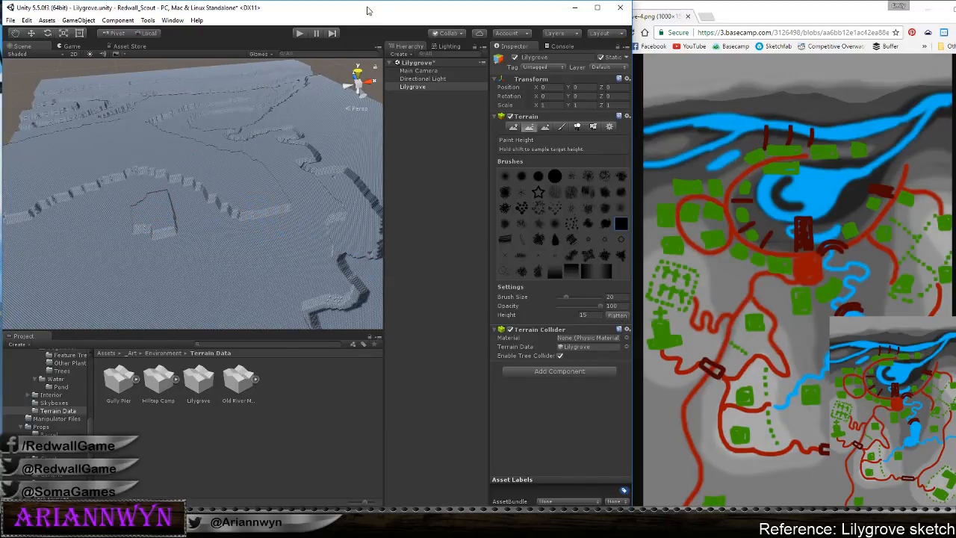
click(357, 73)
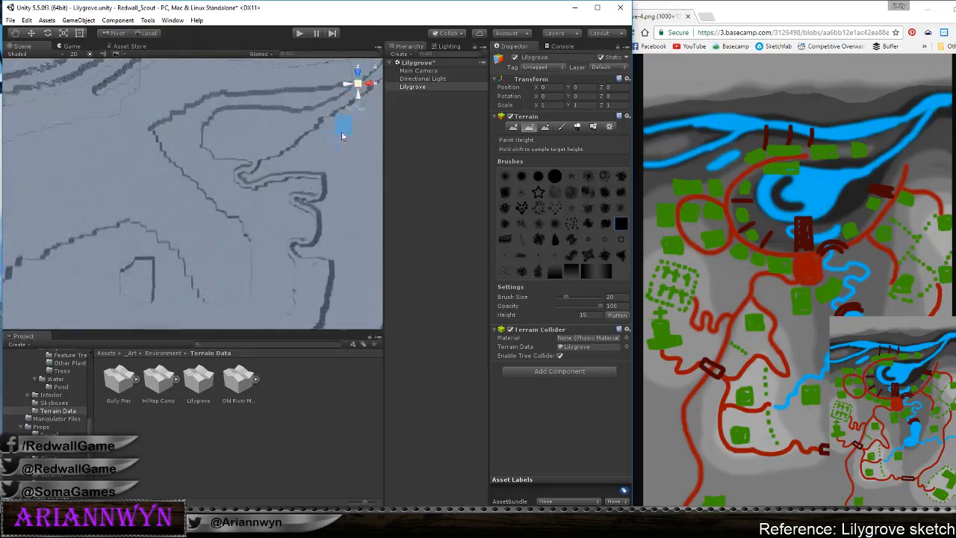
scroll(297, 172, down, 1)
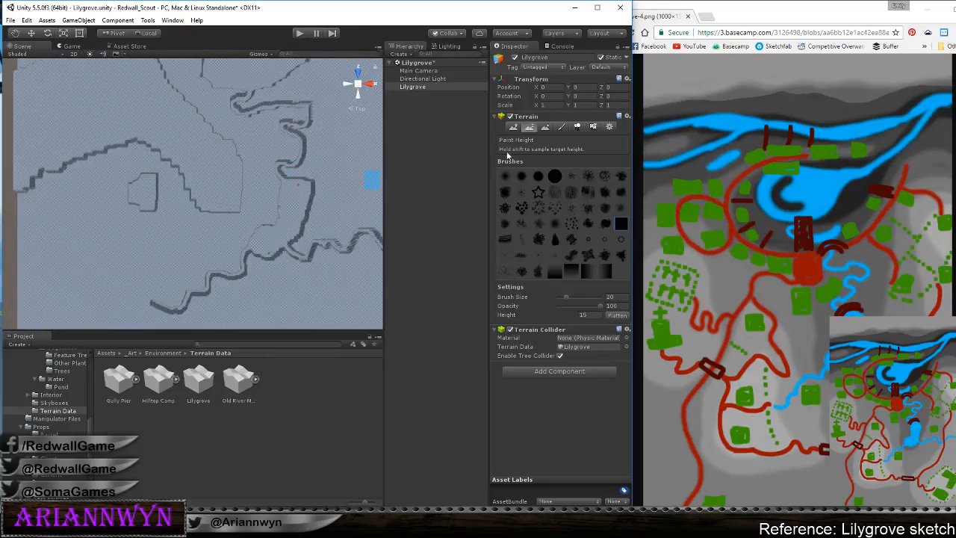
click(562, 126)
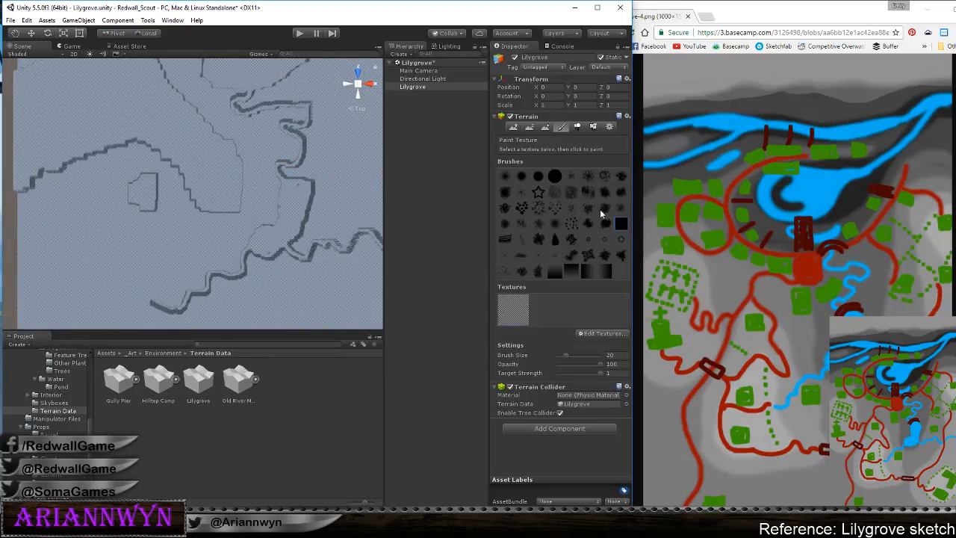
click(611, 333)
click(609, 345)
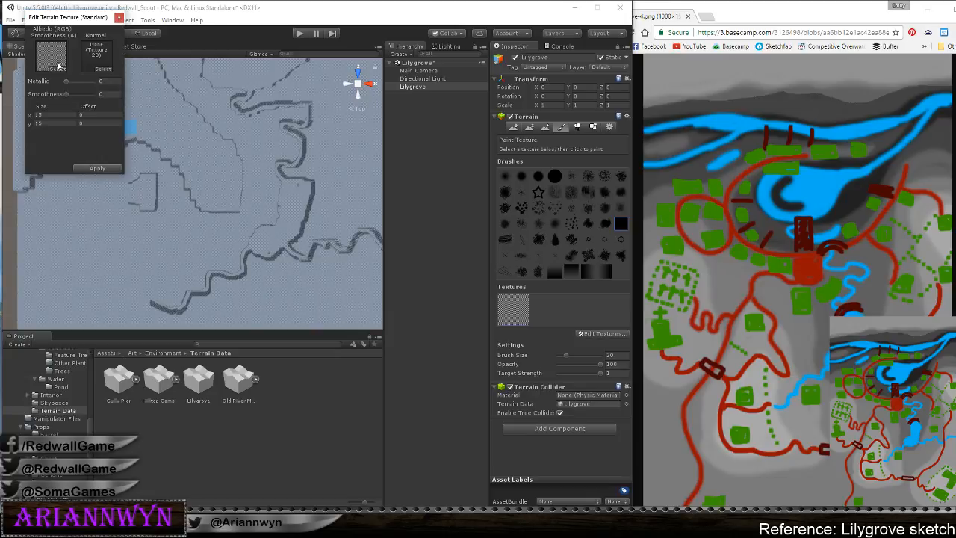
click(118, 17)
Extend the height 15 area south from the west edge to the southwest stream, filling the leftover patches with brush size 20
click(529, 126)
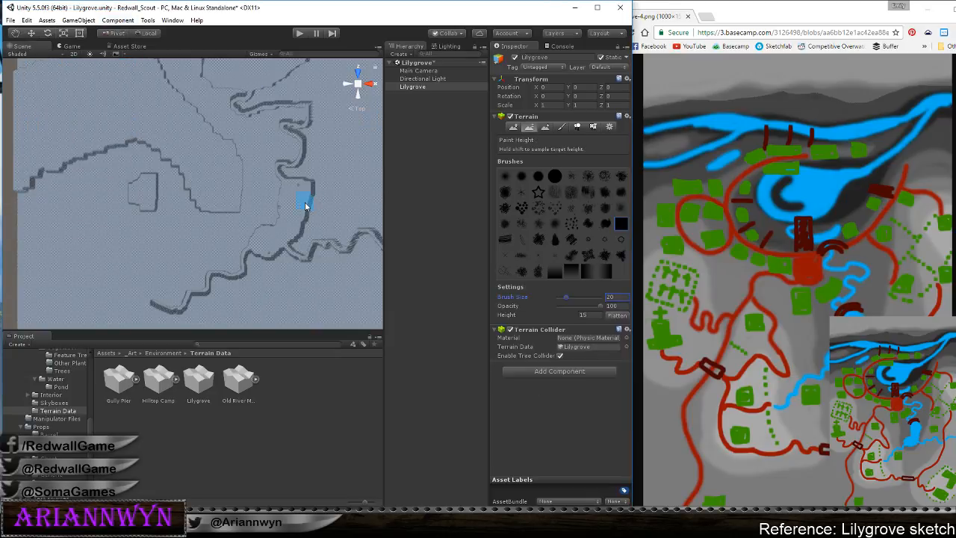
scroll(304, 206, up, 3)
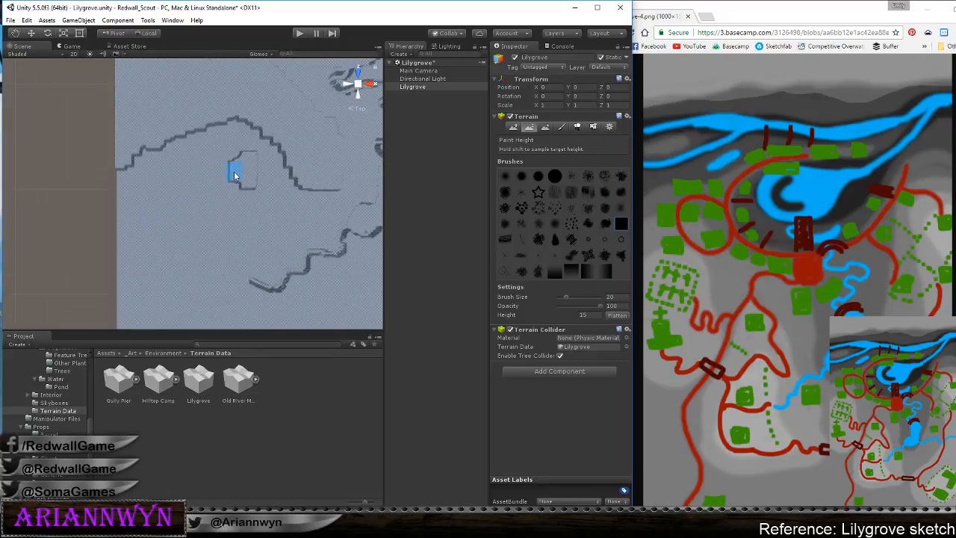
middle_drag(217, 196, 158, 195)
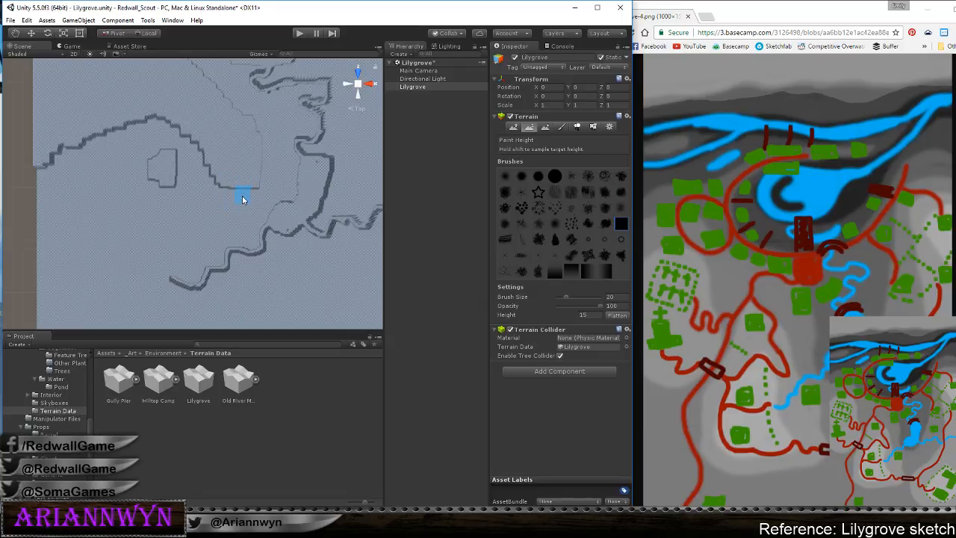
drag(242, 195, 245, 196)
mouse_move(236, 236)
mouse_down()
mouse_move(200, 150)
mouse_move(154, 133)
mouse_move(105, 210)
mouse_up()
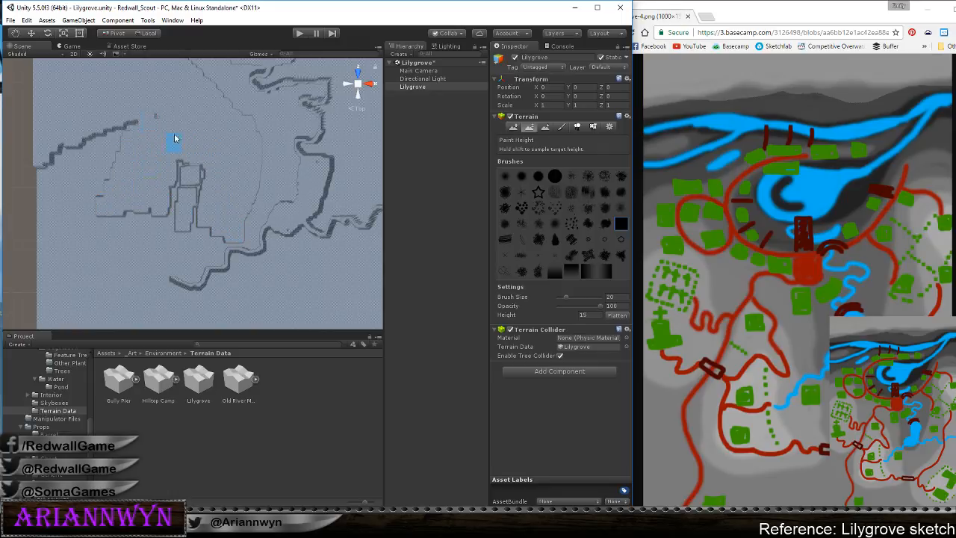
mouse_move(175, 138)
mouse_down()
mouse_move(92, 208)
mouse_move(85, 153)
mouse_move(35, 201)
mouse_move(44, 203)
mouse_up()
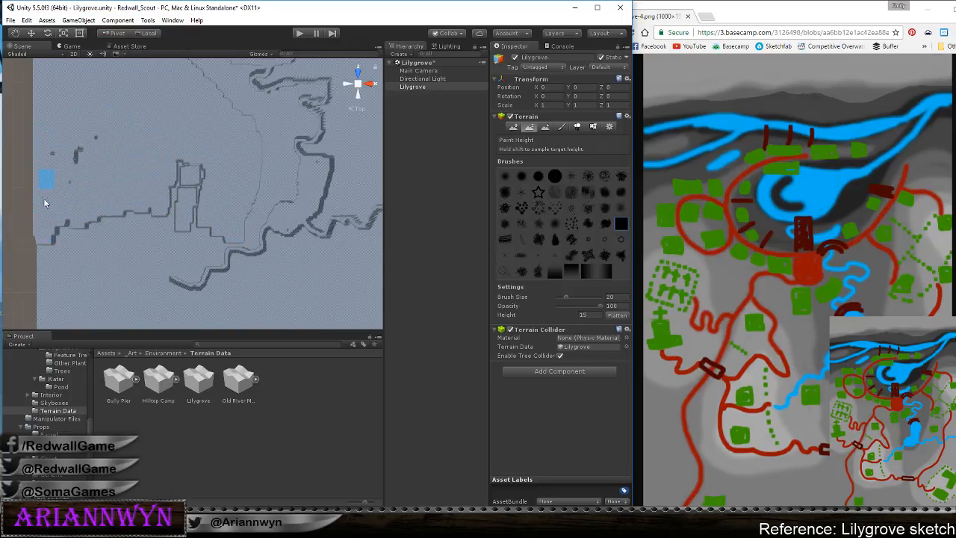
mouse_move(85, 179)
mouse_down()
mouse_move(69, 192)
mouse_move(196, 155)
mouse_move(200, 199)
mouse_up()
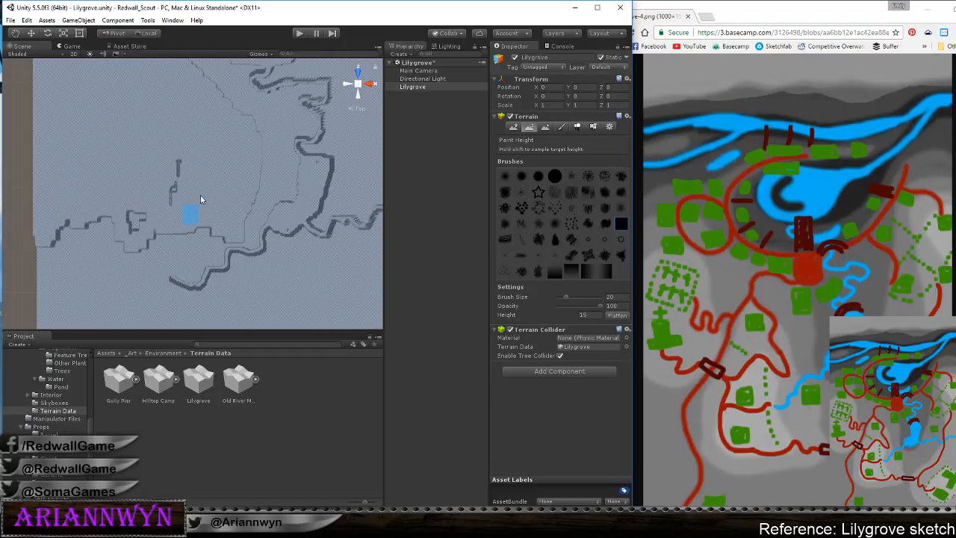
mouse_move(145, 216)
mouse_down()
mouse_move(125, 245)
mouse_move(91, 215)
mouse_move(98, 227)
mouse_move(127, 142)
mouse_move(197, 239)
mouse_up()
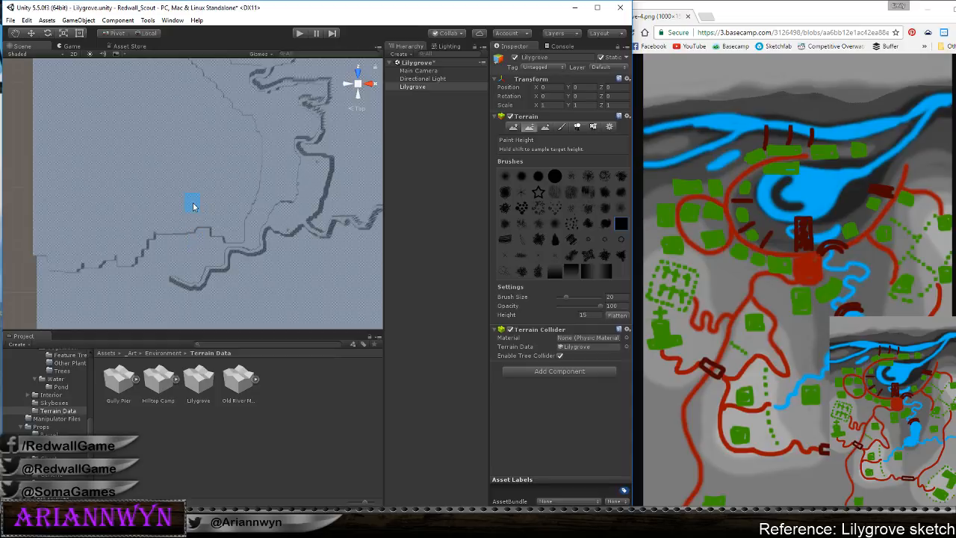
Place the Simon_Animations mouse character from the Characters/Mouse/Shared folder on the terrain beside the winding stream
alt+drag(231, 267, 215, 210)
scroll(214, 209, up, 12)
middle_drag(215, 189, 280, 216)
alt+drag(280, 216, 251, 197)
scroll(63, 410, up, 8)
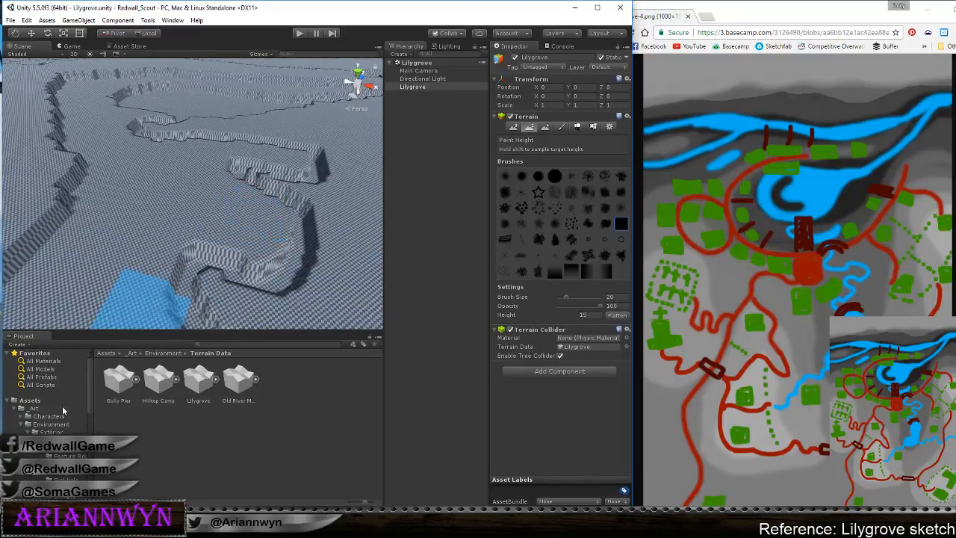
click(45, 416)
double_click(109, 389)
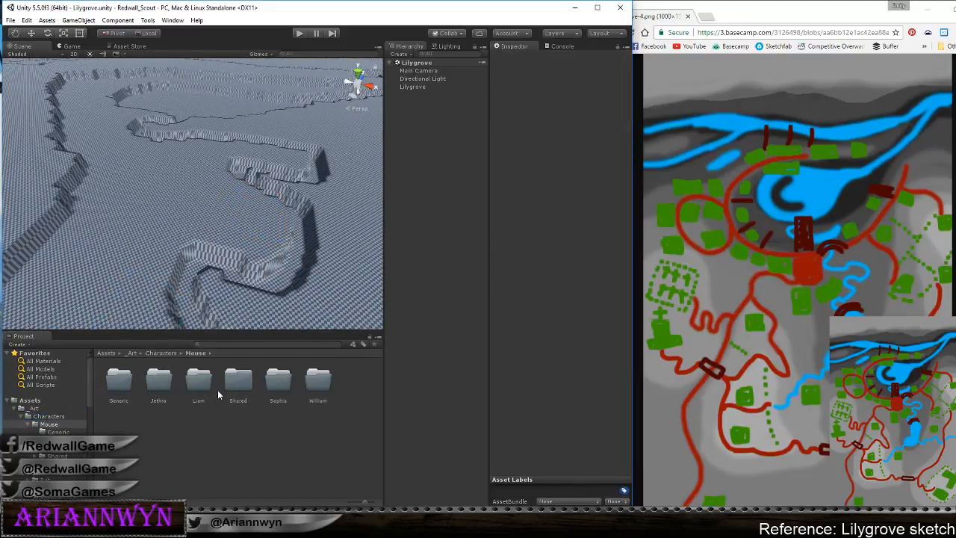
double_click(237, 382)
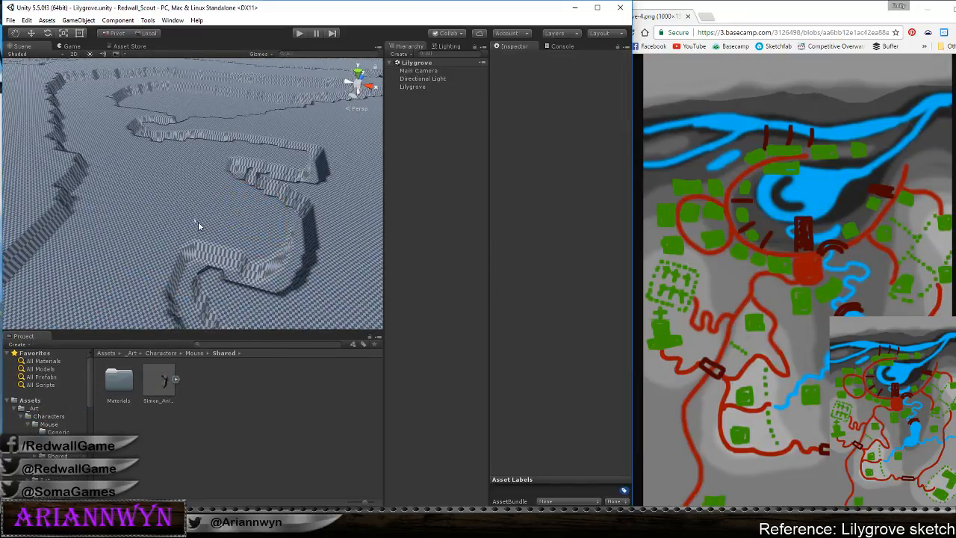
drag(198, 221, 207, 218)
key(f)
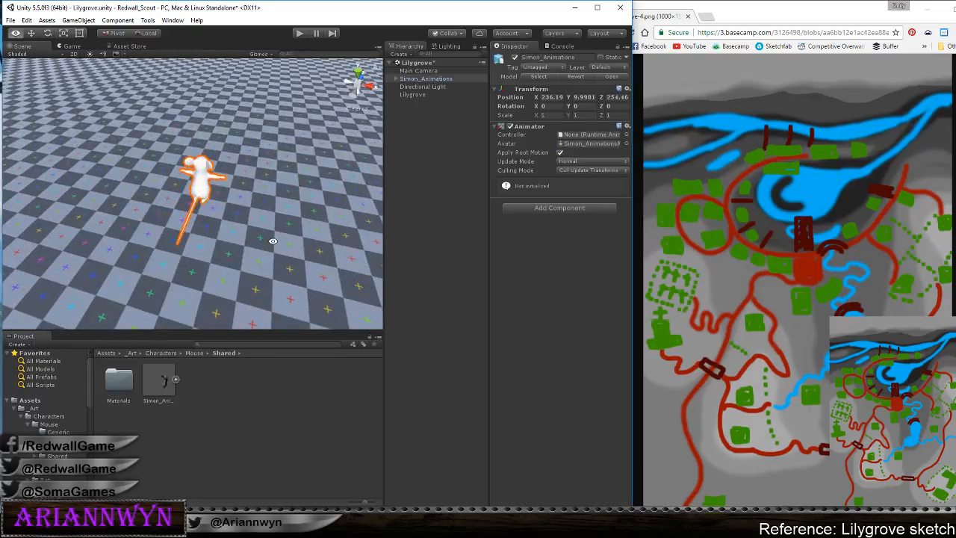
Move the mouse character east along X to the edge of the stream bank, at about X 255.47
alt+drag(272, 237, 177, 166)
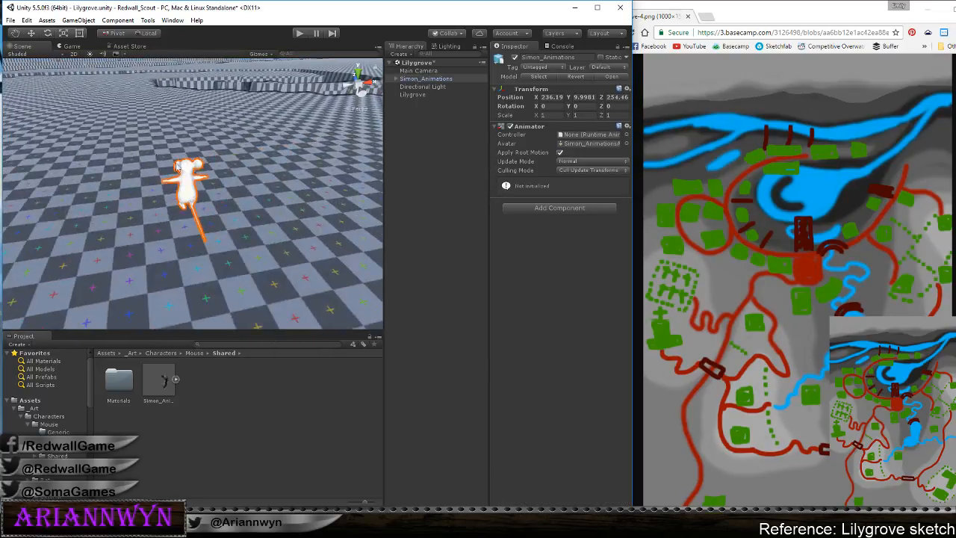
click(31, 34)
drag(207, 196, 470, 173)
key(f)
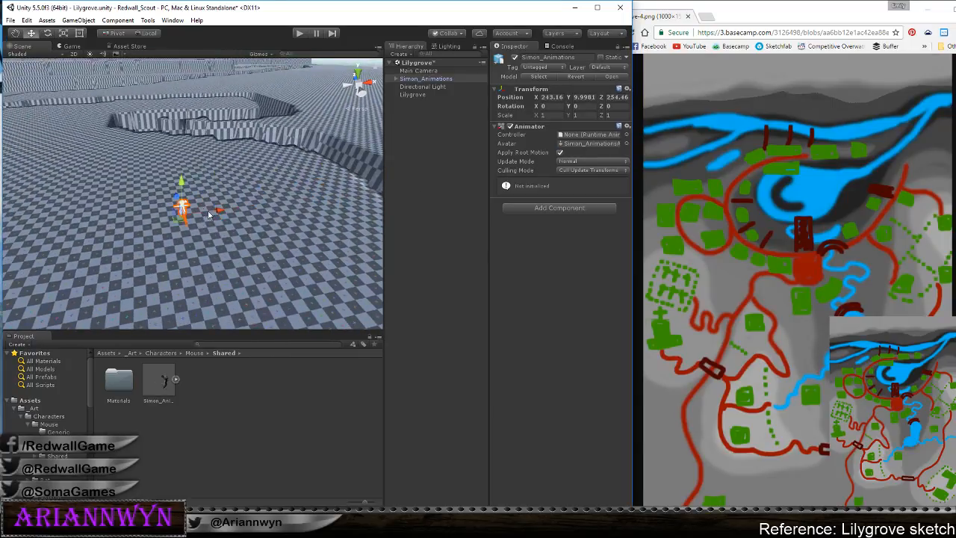
drag(244, 203, 403, 173)
key(f)
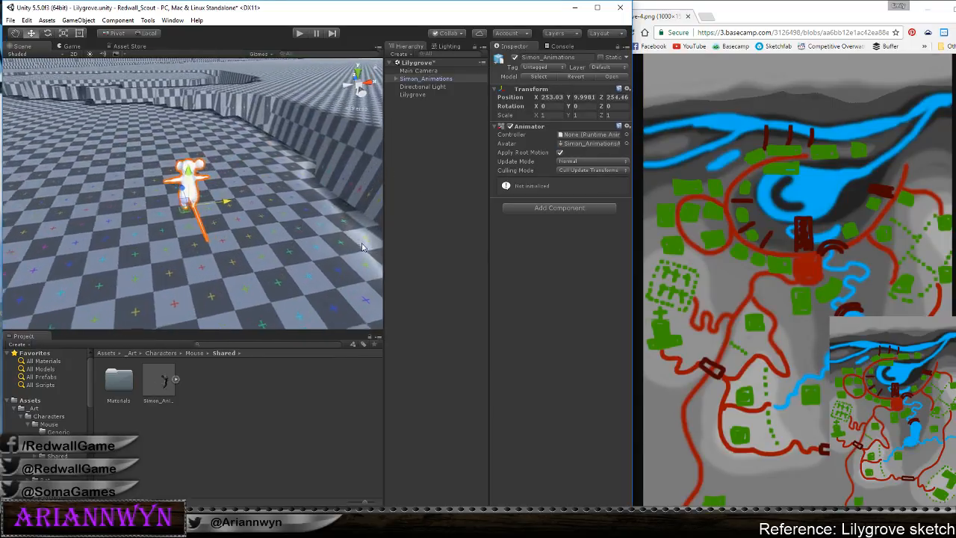
alt+drag(224, 201, 385, 238)
Examine the stream banks next to the mouse character and the whole terrain from several angles to judge scale
middle_drag(385, 237, 148, 212)
alt+drag(173, 227, 229, 210)
scroll(229, 210, down, 8)
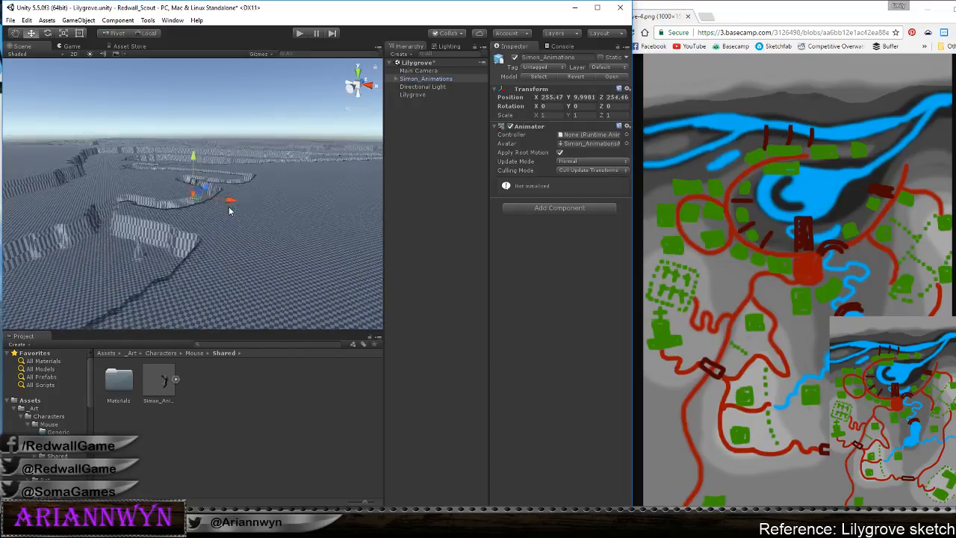
scroll(229, 211, down, 3)
alt+drag(228, 211, 239, 240)
scroll(239, 239, up, 8)
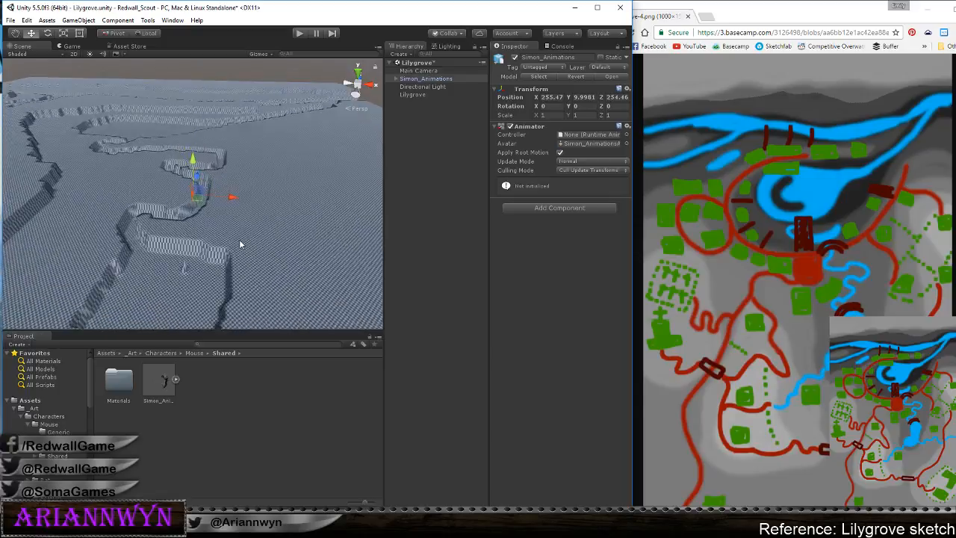
scroll(239, 239, up, 10)
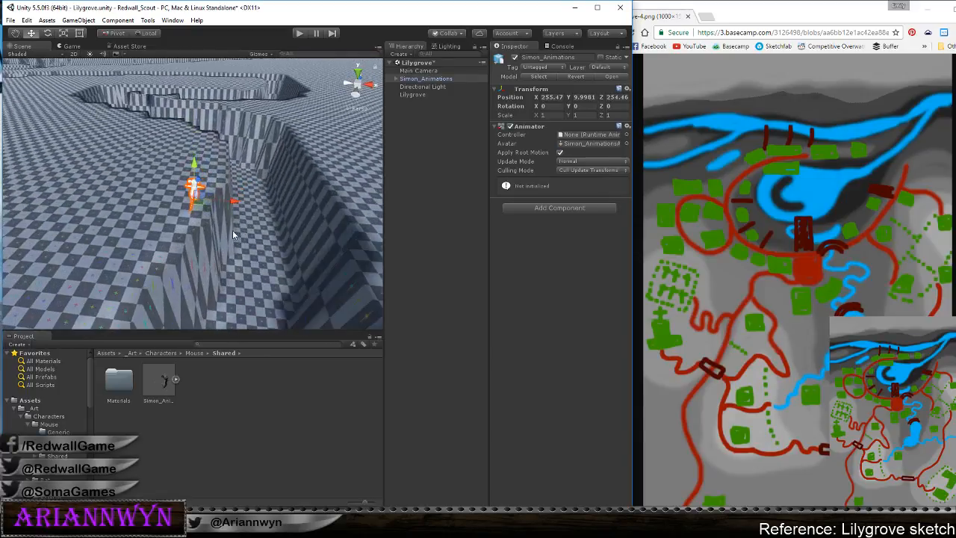
alt+drag(232, 234, 198, 207)
scroll(198, 207, down, 10)
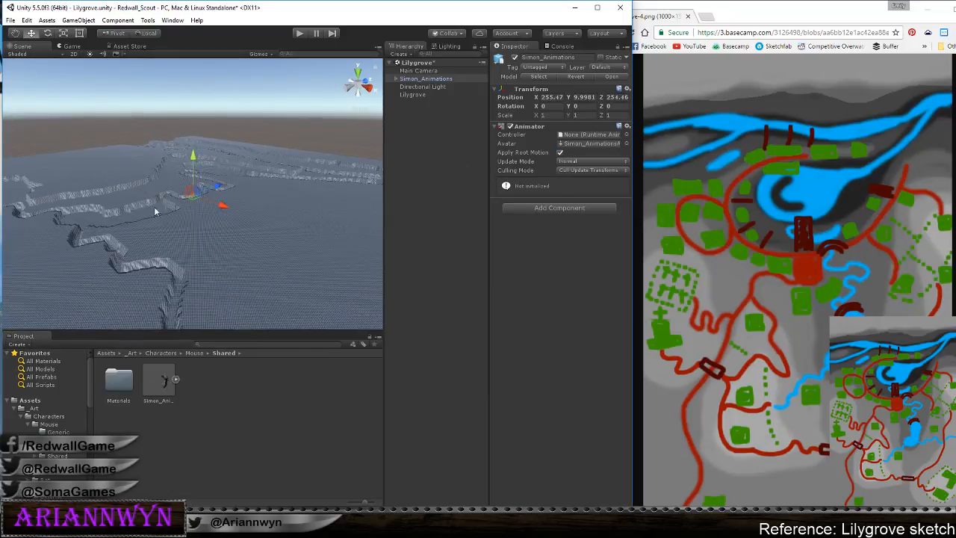
alt+drag(289, 243, 179, 187)
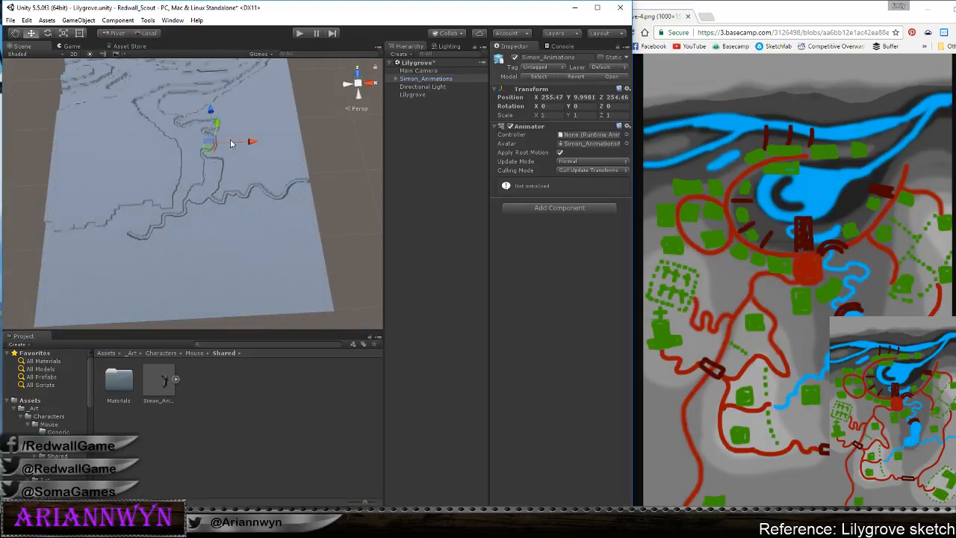
middle_drag(179, 187, 240, 169)
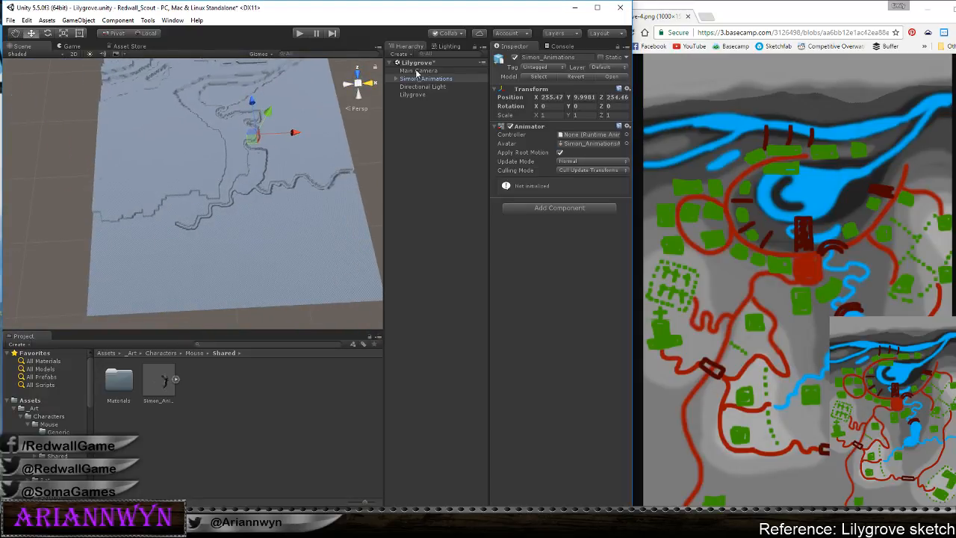
Paint the Lilygrove terrain west of the southwest stream at height 15 with the square brush, extending the area south along the west edge
click(413, 94)
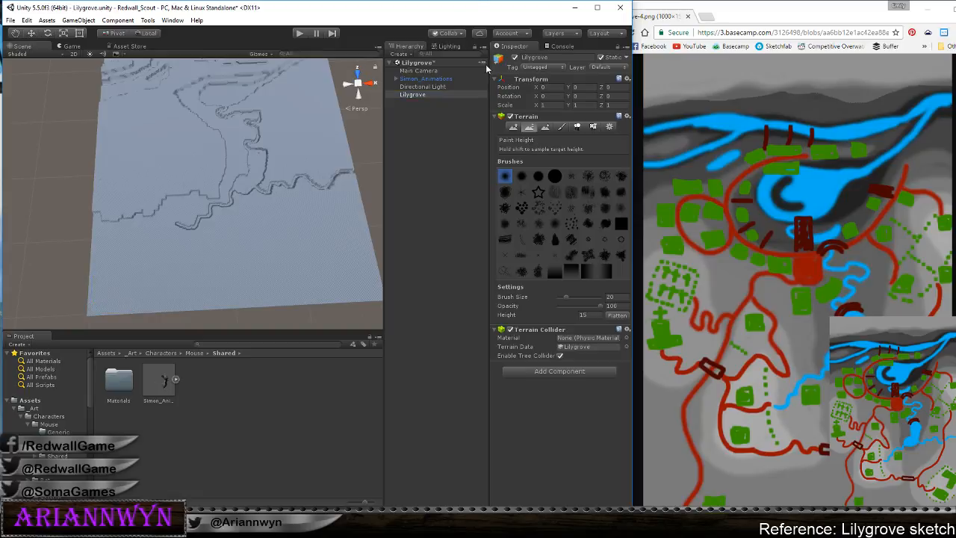
scroll(352, 187, up, 8)
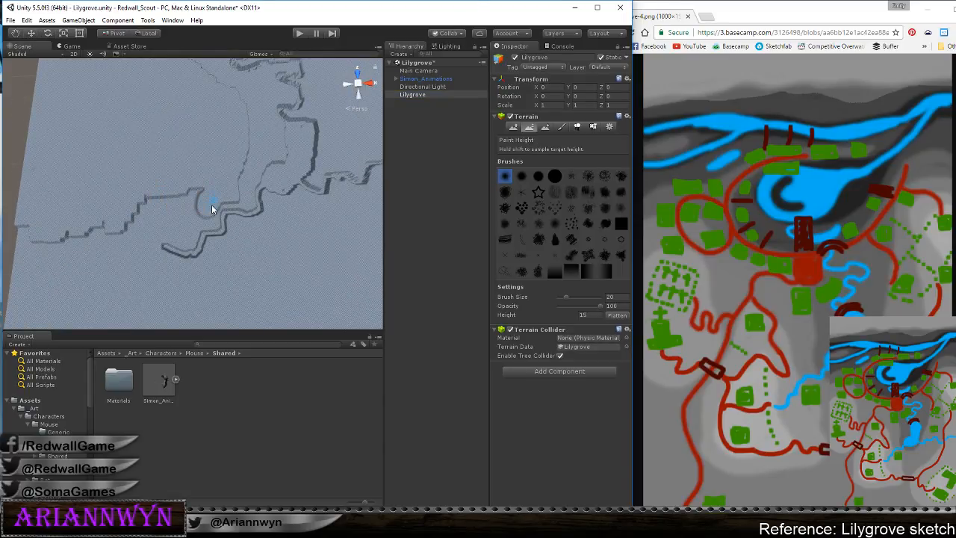
click(615, 223)
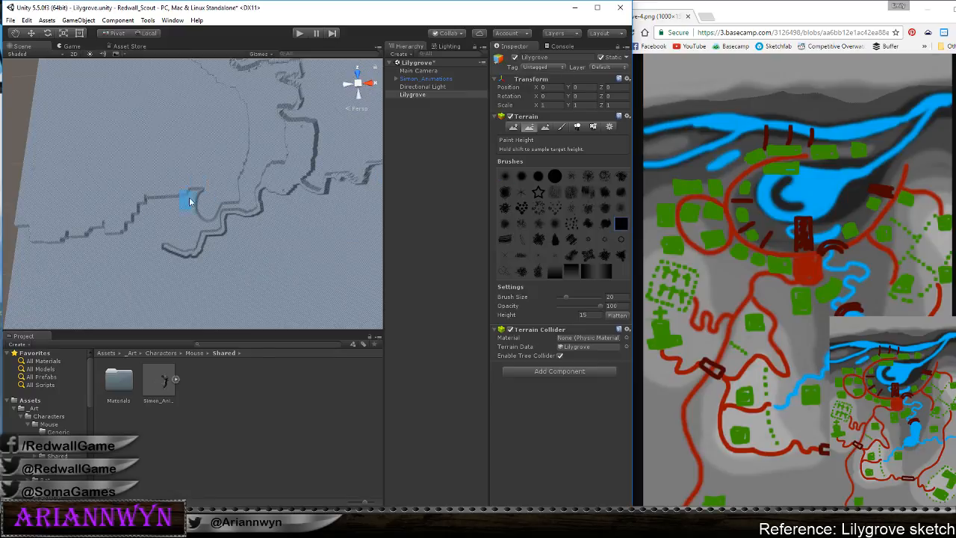
mouse_move(190, 202)
mouse_down()
mouse_move(204, 213)
mouse_move(171, 215)
mouse_move(145, 202)
mouse_up()
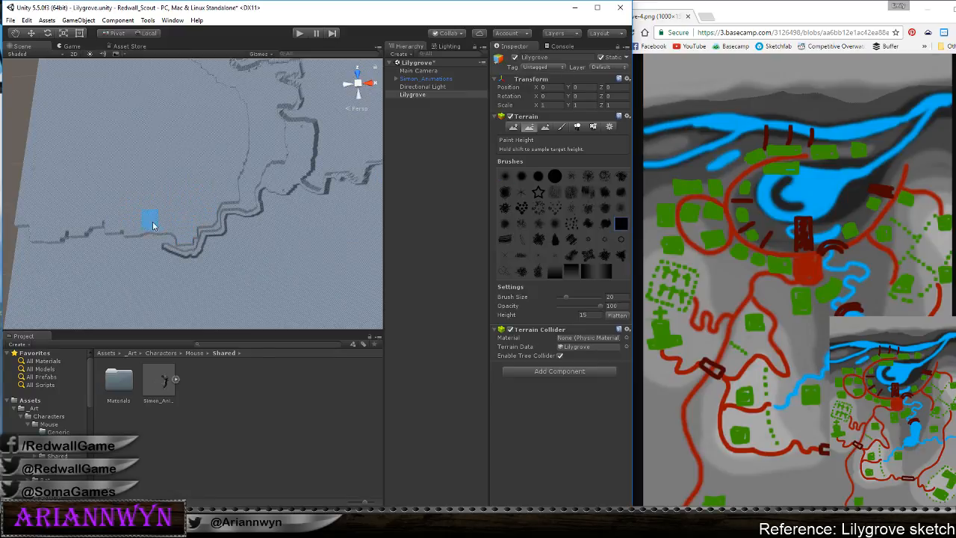
mouse_move(135, 236)
mouse_down()
mouse_move(89, 268)
mouse_move(105, 236)
mouse_up()
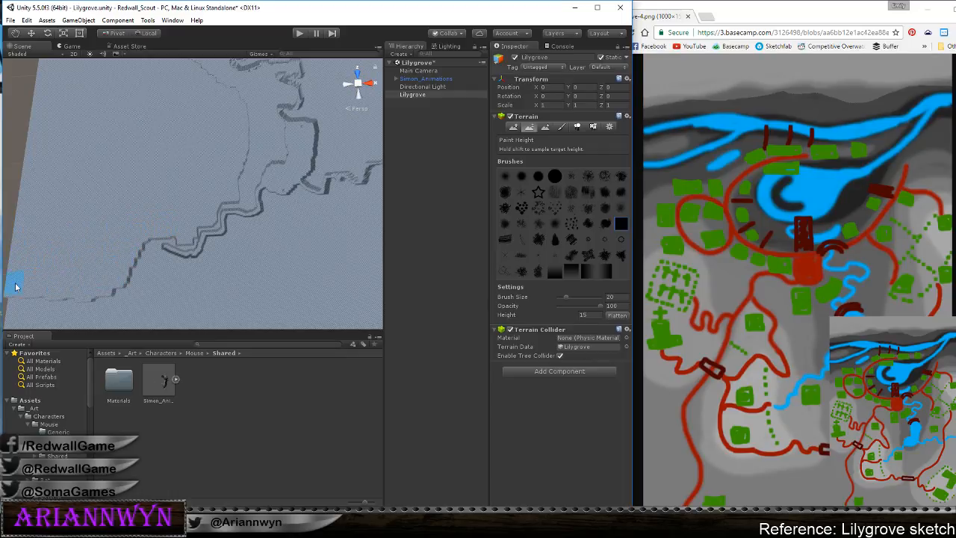
Paint the southwest corner and the land along the south edge at height 15 with brush size 20, working up toward the stream
scroll(126, 218, down, 5)
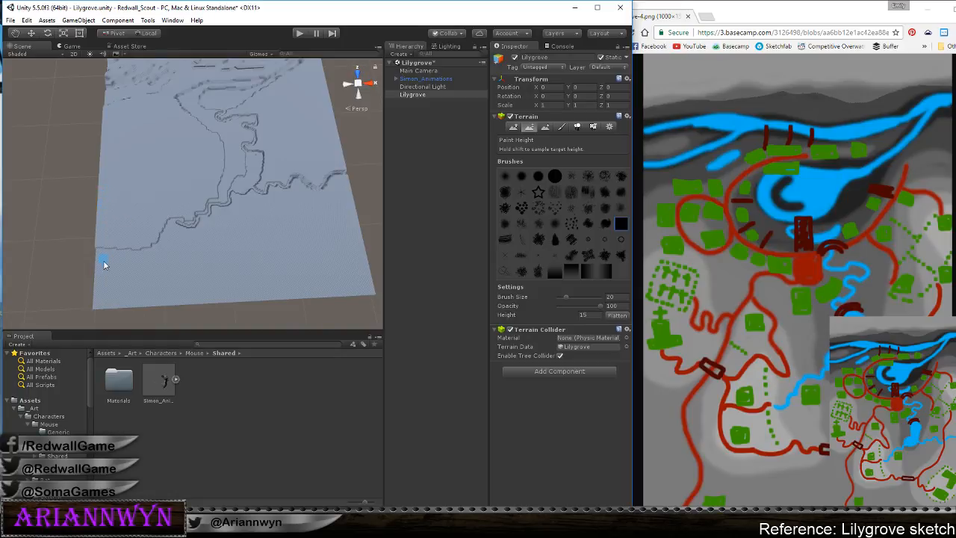
drag(105, 265, 94, 248)
mouse_move(105, 302)
mouse_down()
mouse_move(124, 256)
mouse_move(123, 303)
mouse_move(171, 322)
mouse_up()
mouse_move(152, 272)
mouse_down()
mouse_move(163, 233)
mouse_move(153, 240)
mouse_up()
mouse_move(222, 289)
mouse_down()
mouse_move(224, 298)
mouse_move(277, 256)
mouse_up()
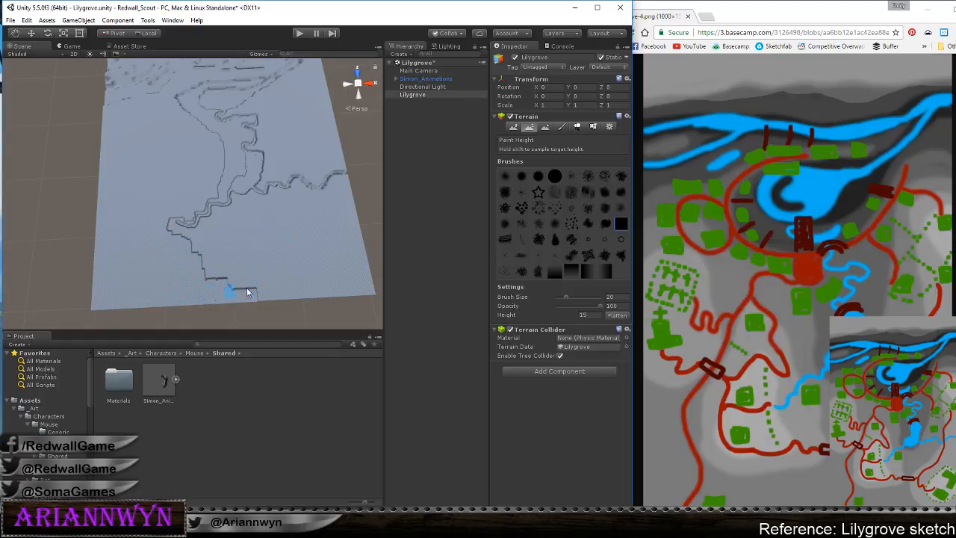
drag(248, 292, 368, 282)
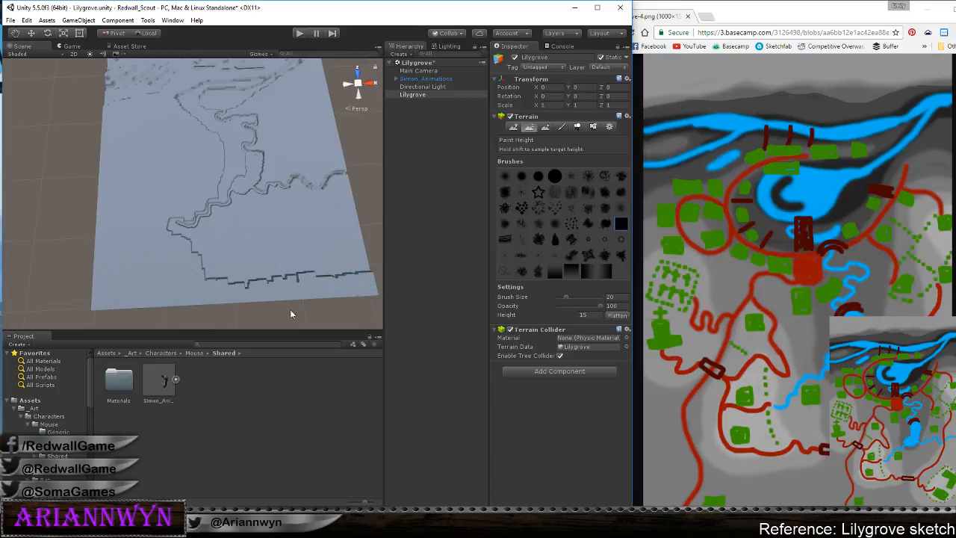
mouse_move(291, 313)
mouse_down()
mouse_move(344, 262)
mouse_move(332, 262)
mouse_move(341, 230)
mouse_move(357, 236)
mouse_move(239, 277)
mouse_move(299, 276)
mouse_up()
Fill the remaining land south of the stream at height 15 with brush size 50, leaving a margin along its bank
click(610, 297)
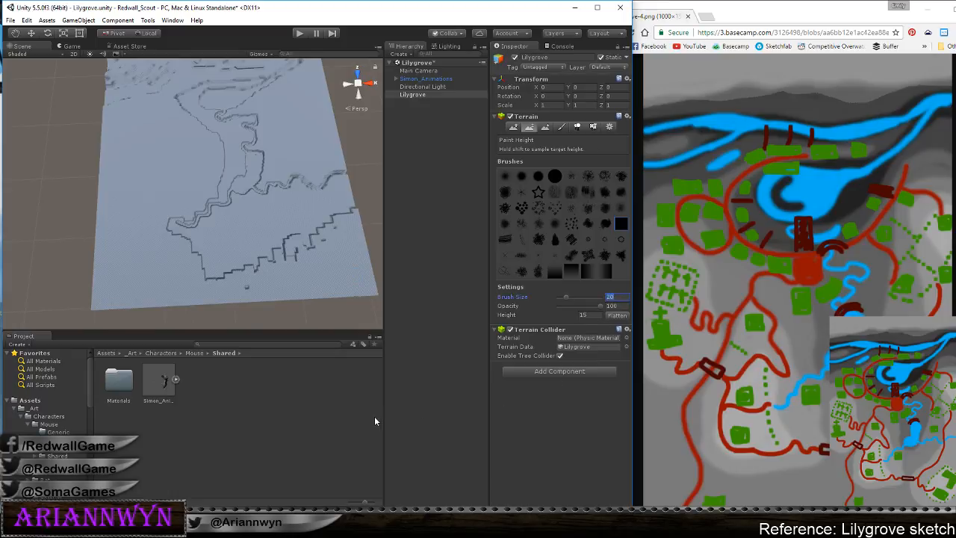
text(50)
mouse_move(241, 296)
mouse_down()
mouse_move(221, 274)
mouse_move(245, 249)
mouse_move(332, 236)
mouse_up()
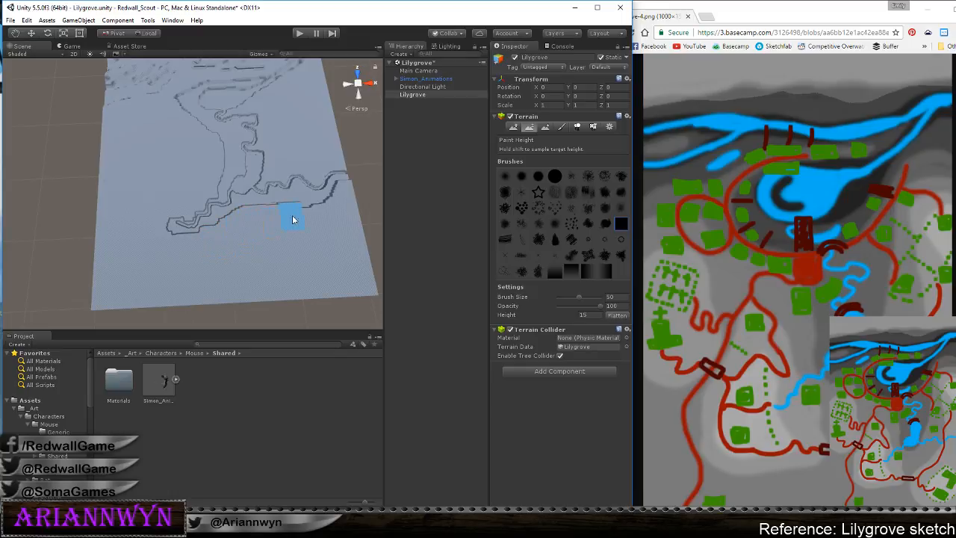
drag(292, 219, 282, 219)
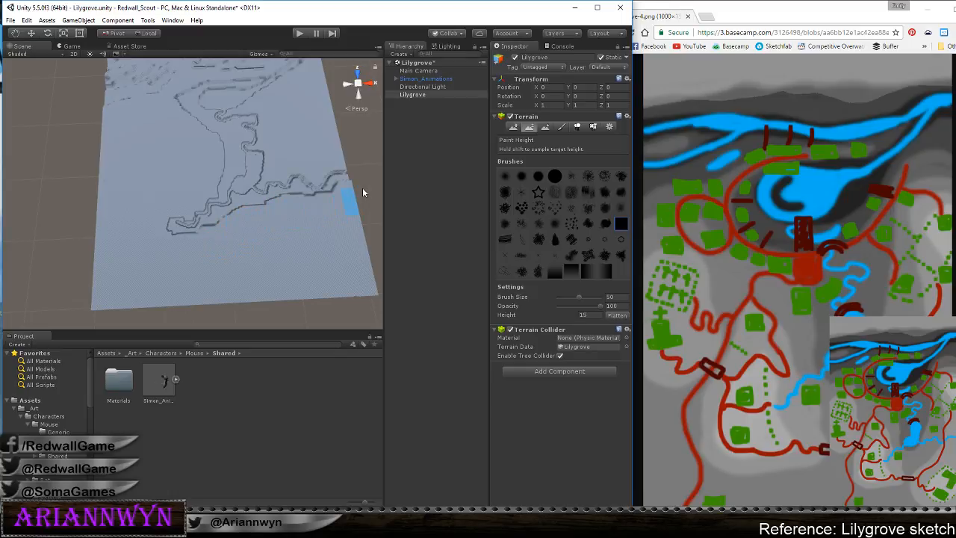
Paint the eastern land at height 15, from above the southern stream north along the east edge to the main river
middle_drag(362, 187, 226, 215)
scroll(227, 215, up, 4)
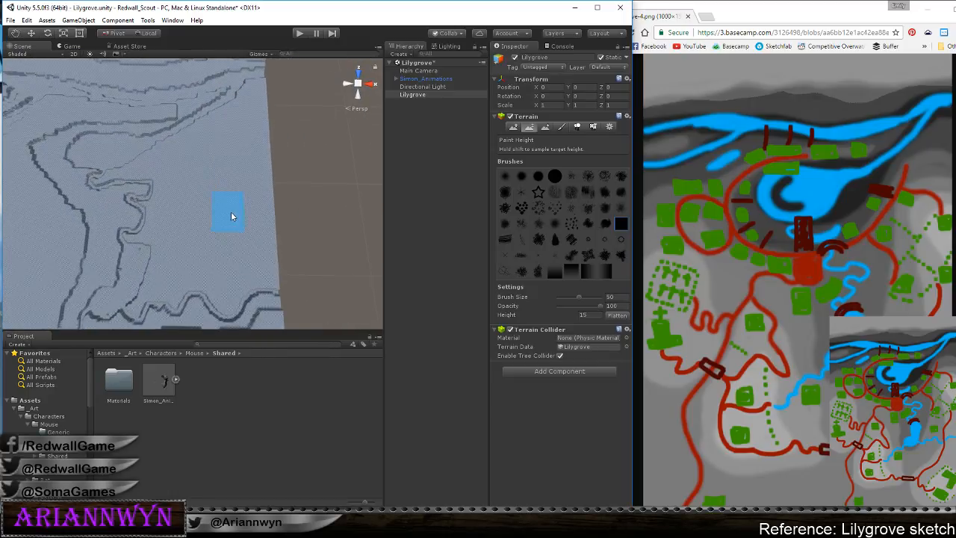
mouse_move(329, 248)
mouse_down()
mouse_move(320, 226)
mouse_move(282, 225)
mouse_move(291, 183)
mouse_move(251, 190)
mouse_up()
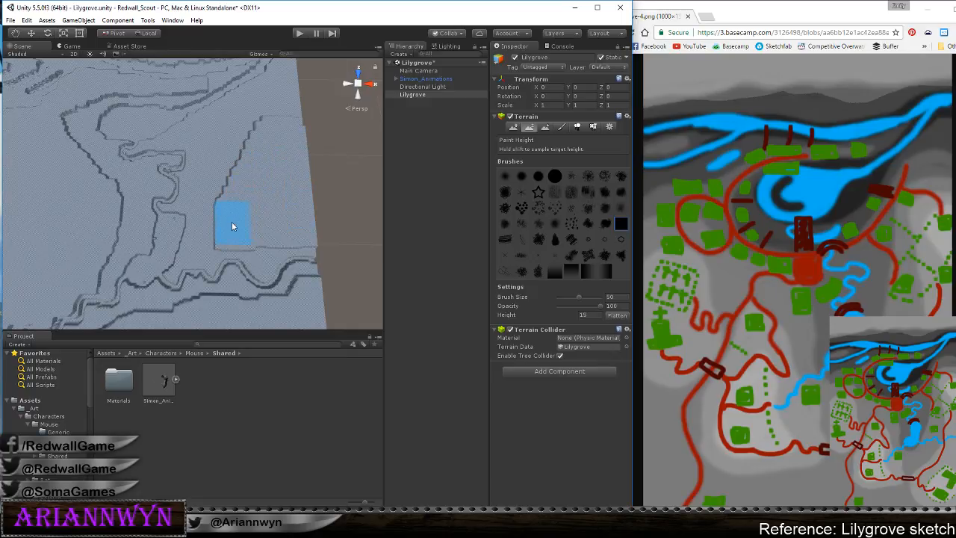
mouse_move(232, 224)
mouse_down()
mouse_move(215, 220)
mouse_move(249, 172)
mouse_up()
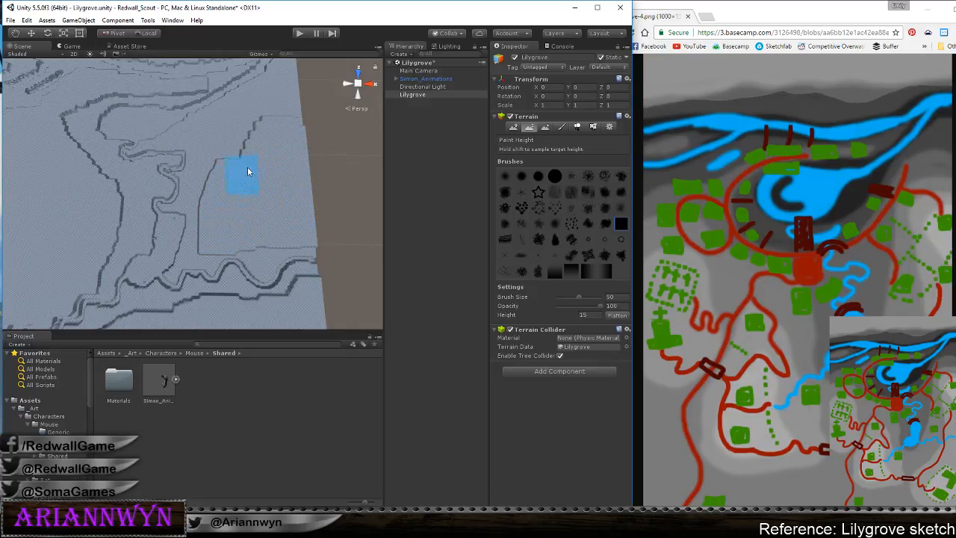
scroll(280, 153, down, 3)
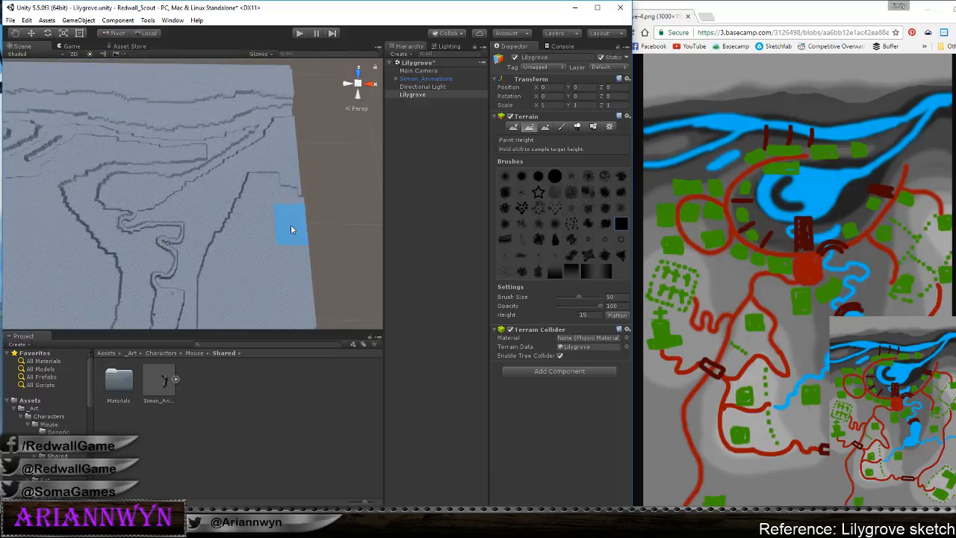
drag(303, 192, 283, 170)
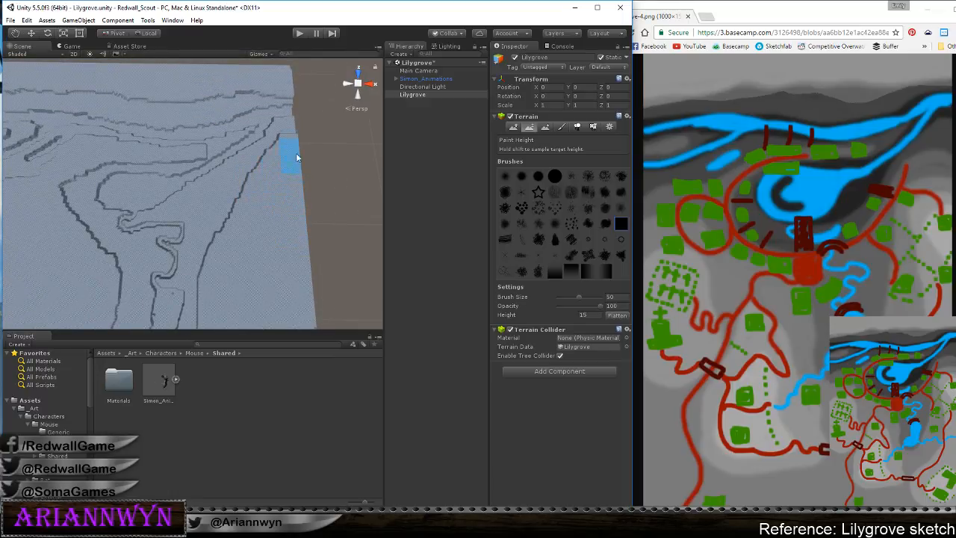
scroll(333, 192, down, 2)
mouse_move(286, 186)
middle_down()
mouse_move(338, 36)
mouse_move(321, 123)
middle_up()
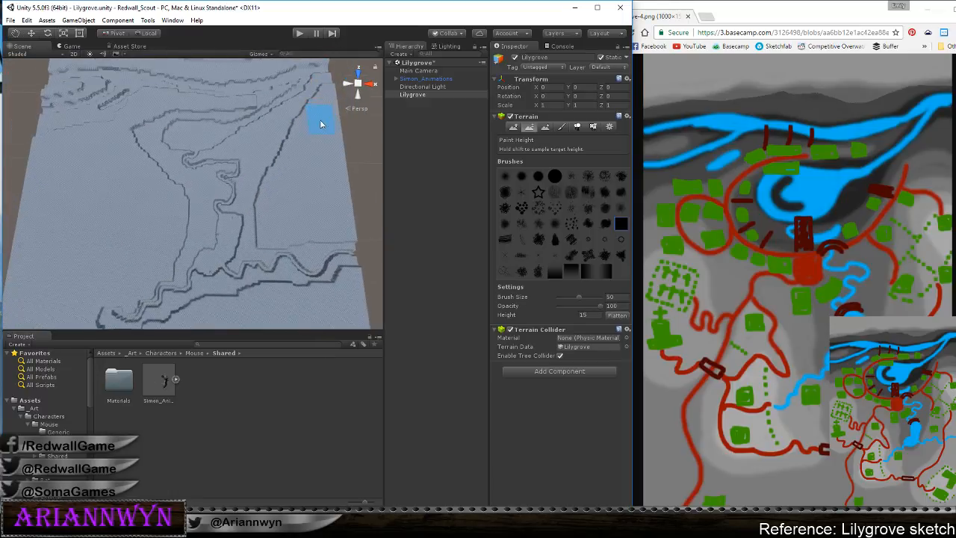
Set the brush size to 10 and paint height 15 close along the southwest stream's north bank, around its west end and onto the south bank
middle_drag(304, 224, 348, 120)
click(609, 296)
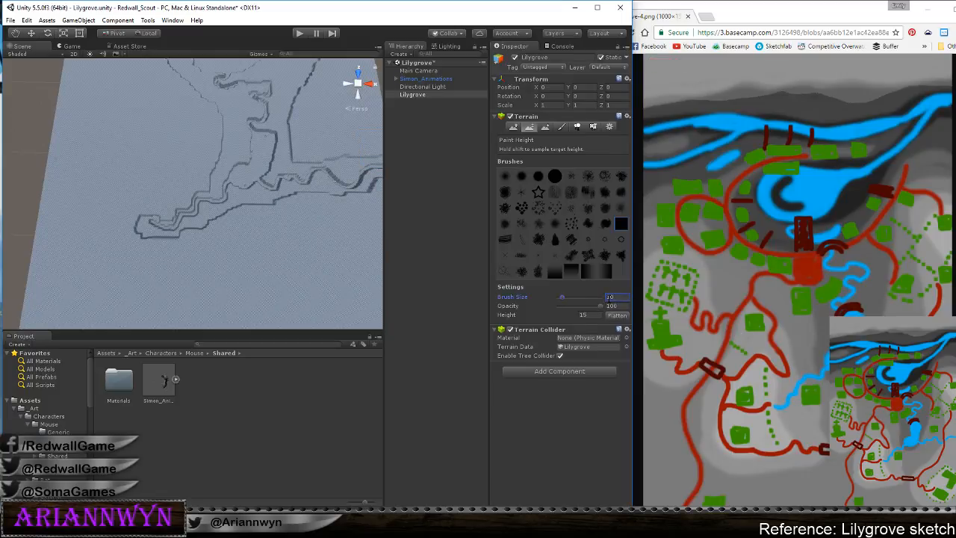
scroll(280, 219, up, 8)
mouse_move(284, 222)
middle_down()
mouse_move(271, 202)
mouse_move(239, 205)
middle_up()
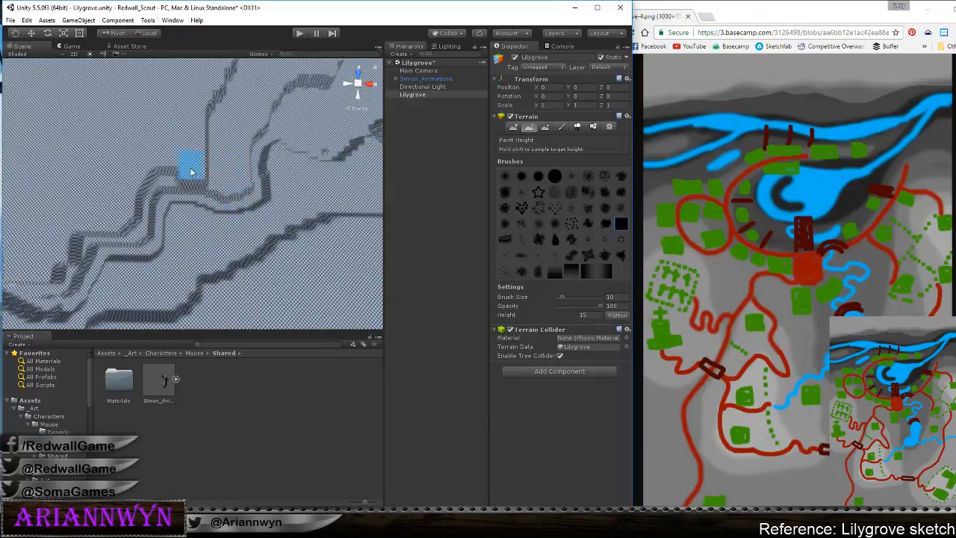
mouse_move(191, 172)
mouse_down()
mouse_move(141, 172)
mouse_move(175, 157)
mouse_move(131, 202)
mouse_move(133, 216)
mouse_move(64, 245)
mouse_move(58, 267)
mouse_move(93, 250)
mouse_up()
middle_drag(92, 250, 198, 172)
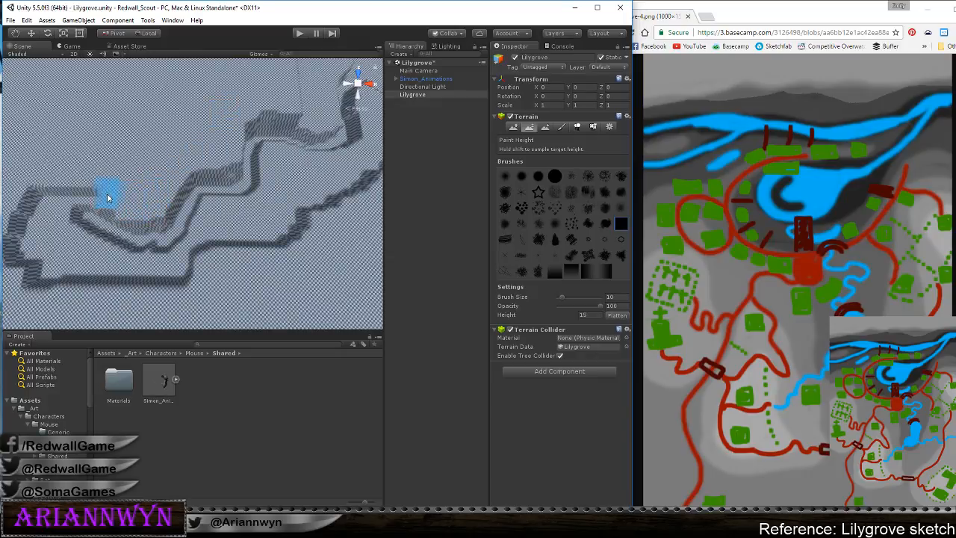
mouse_move(79, 189)
mouse_down()
mouse_move(117, 197)
mouse_move(36, 206)
mouse_move(21, 233)
mouse_move(38, 265)
mouse_move(45, 220)
mouse_move(29, 232)
mouse_move(43, 208)
mouse_move(82, 271)
mouse_move(133, 287)
mouse_move(157, 273)
mouse_move(179, 281)
mouse_move(91, 275)
mouse_move(199, 270)
mouse_move(231, 238)
mouse_move(214, 215)
mouse_move(258, 218)
mouse_move(291, 250)
mouse_move(281, 158)
mouse_up()
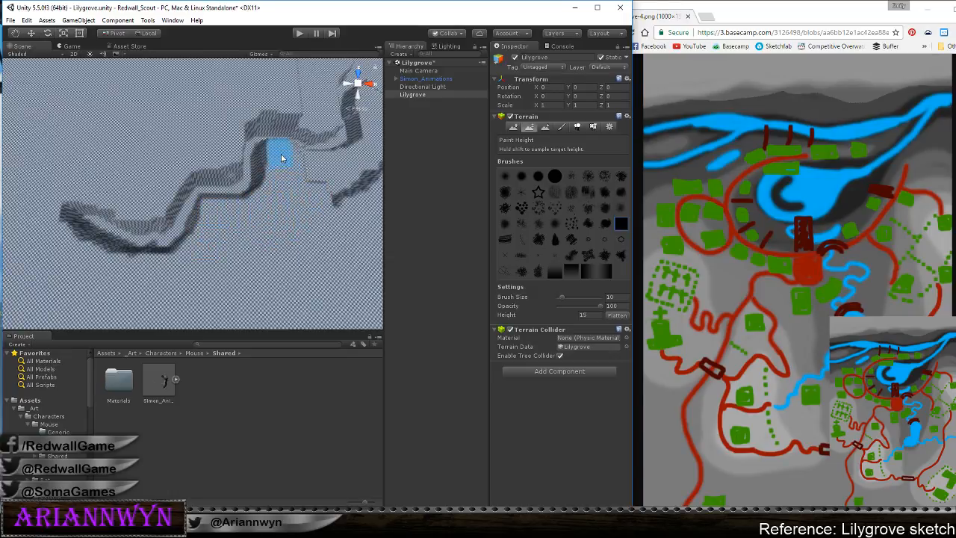
Extend the height 15 land eastward along the stream's south bank, past the junction with the winding creek, closing the gap to the channel
middle_drag(267, 202, 186, 259)
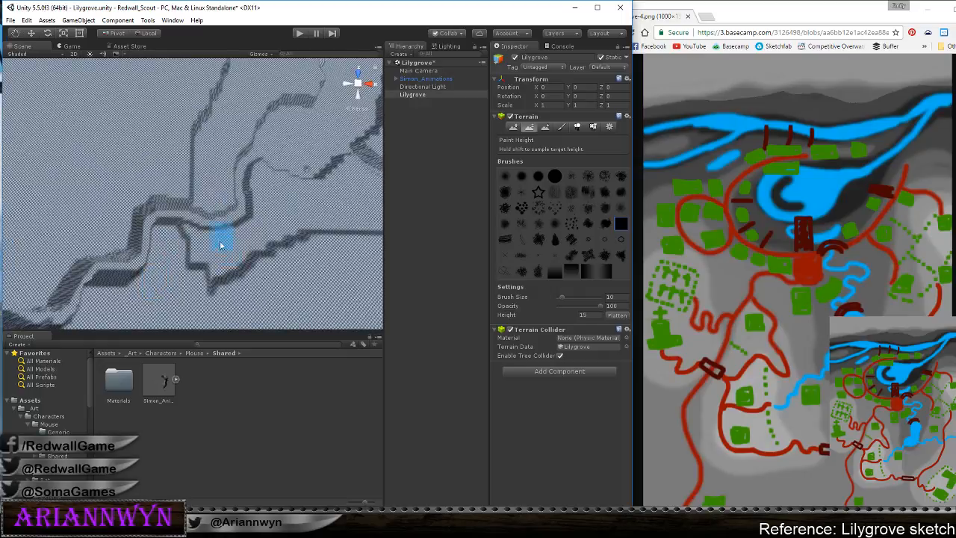
mouse_move(179, 246)
mouse_down()
mouse_move(218, 259)
mouse_move(293, 246)
mouse_up()
middle_drag(316, 274, 200, 314)
mouse_move(203, 252)
mouse_down()
mouse_move(186, 256)
mouse_move(192, 276)
mouse_move(180, 278)
mouse_move(241, 287)
mouse_move(316, 277)
mouse_move(297, 283)
mouse_up()
mouse_move(297, 283)
middle_down()
mouse_move(252, 283)
mouse_move(269, 256)
mouse_move(179, 269)
middle_up()
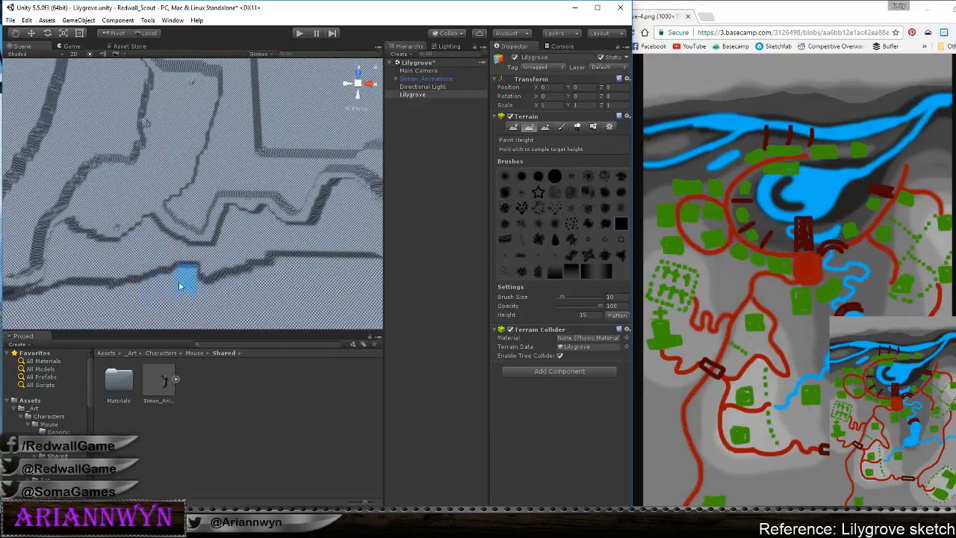
mouse_move(193, 269)
mouse_down()
mouse_move(242, 261)
mouse_move(241, 219)
mouse_move(274, 249)
mouse_up()
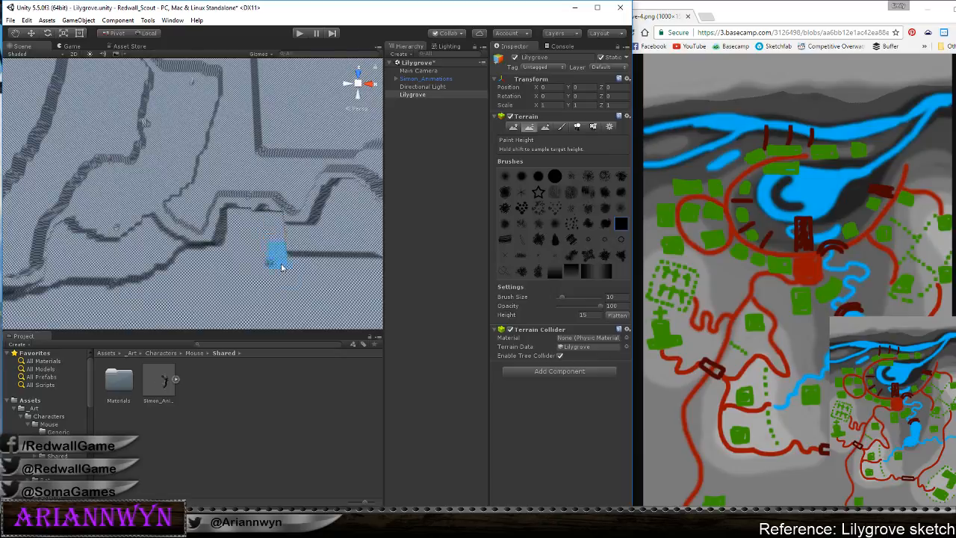
Finish painting the southern stream's south bank at height 15 around its eastern bends to the terrain's east edge
mouse_move(274, 257)
middle_down()
mouse_move(213, 277)
mouse_move(159, 314)
middle_up()
mouse_move(197, 270)
mouse_down()
mouse_move(196, 256)
mouse_move(170, 263)
mouse_up()
mouse_move(191, 314)
mouse_down()
mouse_move(228, 281)
mouse_move(271, 279)
mouse_move(279, 239)
mouse_move(299, 241)
mouse_move(274, 279)
mouse_move(332, 288)
mouse_up()
middle_drag(331, 288, 252, 241)
mouse_move(252, 241)
mouse_down()
mouse_move(197, 225)
mouse_move(213, 257)
mouse_move(284, 269)
mouse_move(324, 258)
mouse_move(316, 242)
mouse_move(314, 250)
mouse_move(337, 207)
mouse_move(323, 243)
mouse_up()
mouse_move(323, 243)
middle_down()
mouse_move(301, 230)
mouse_move(226, 250)
middle_up()
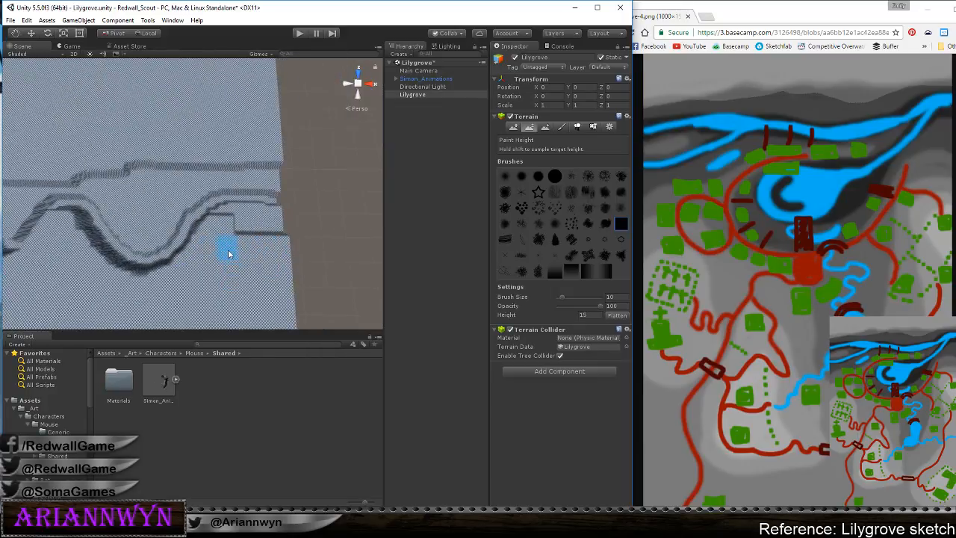
mouse_move(226, 249)
mouse_down()
mouse_move(216, 221)
mouse_move(296, 220)
mouse_up()
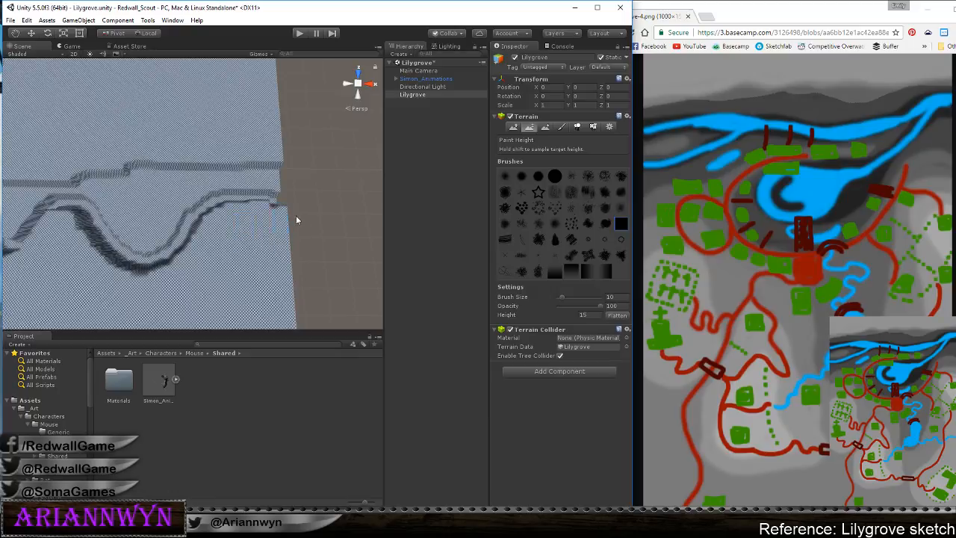
Paint height 15 along the southern stream's north bank from the east edge westward, extending the eastern land's southwest corner diagonally toward the creek
mouse_move(255, 178)
mouse_down()
mouse_move(273, 169)
mouse_move(171, 171)
mouse_move(162, 216)
mouse_move(149, 228)
mouse_move(173, 204)
mouse_move(125, 224)
mouse_up()
mouse_move(106, 192)
mouse_down()
mouse_move(122, 171)
mouse_move(85, 186)
mouse_move(97, 187)
mouse_move(68, 181)
mouse_up()
middle_drag(185, 166, 358, 189)
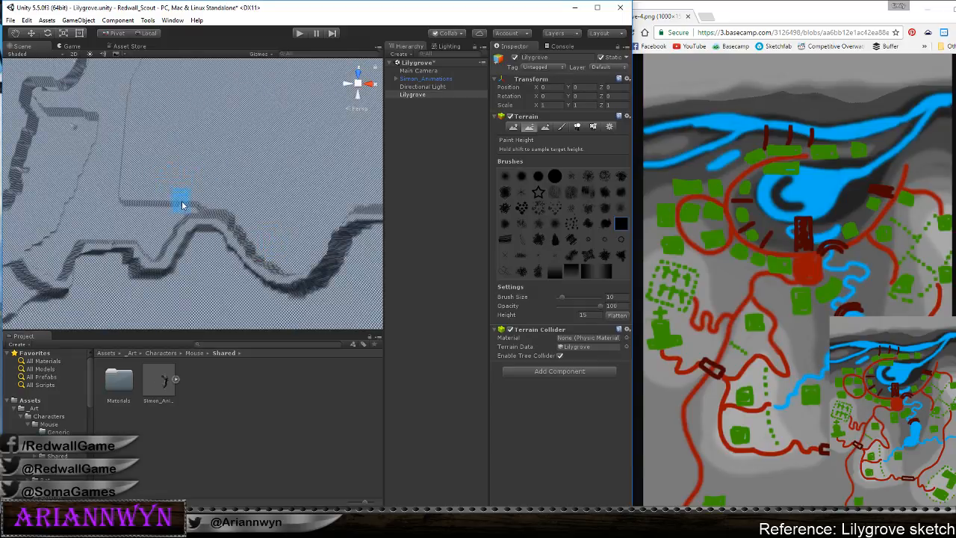
mouse_move(201, 205)
mouse_down()
mouse_move(177, 197)
mouse_move(154, 248)
mouse_move(139, 212)
mouse_move(141, 226)
mouse_move(118, 222)
mouse_move(127, 227)
mouse_move(138, 174)
mouse_up()
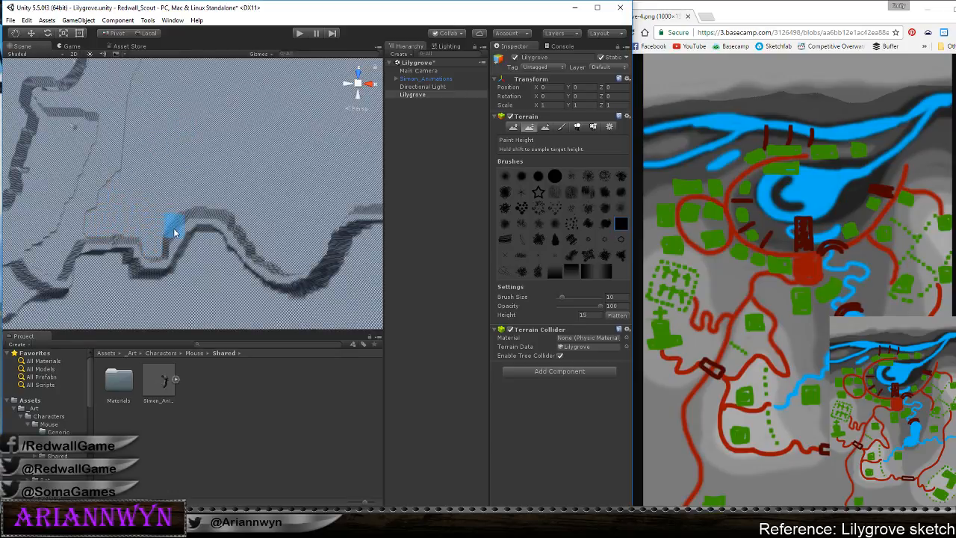
key(ctrl+z)
middle_drag(186, 201, 289, 203)
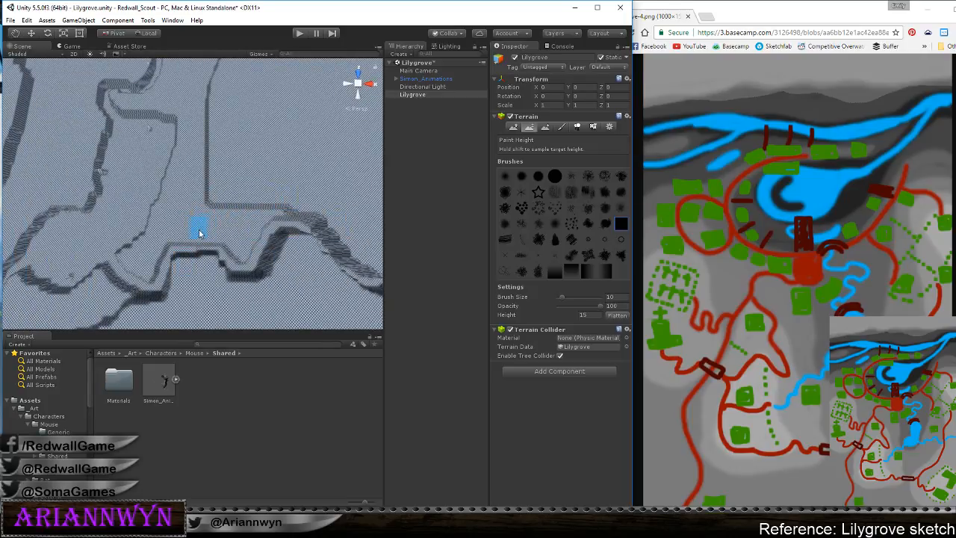
drag(193, 231, 223, 168)
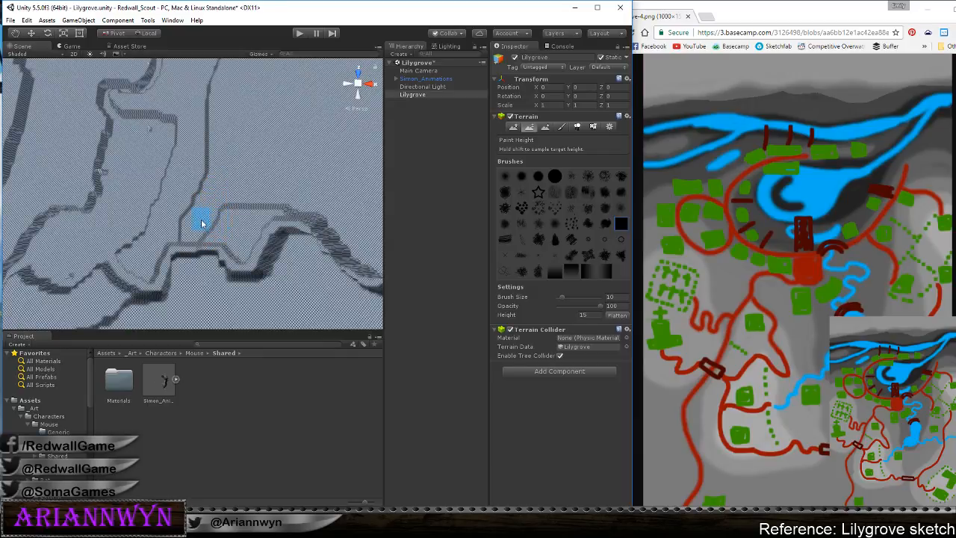
mouse_move(200, 233)
mouse_down()
mouse_move(228, 219)
mouse_move(240, 243)
mouse_move(274, 210)
mouse_move(251, 203)
mouse_up()
scroll(224, 186, down, 5)
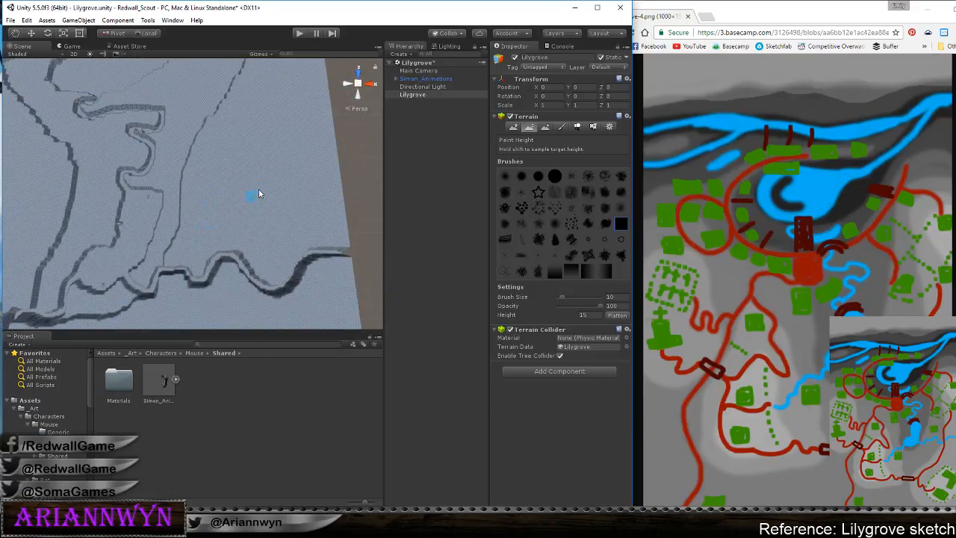
Examine the eastern land, the main river and the central pond valley against the map sketch
middle_drag(197, 205, 228, 326)
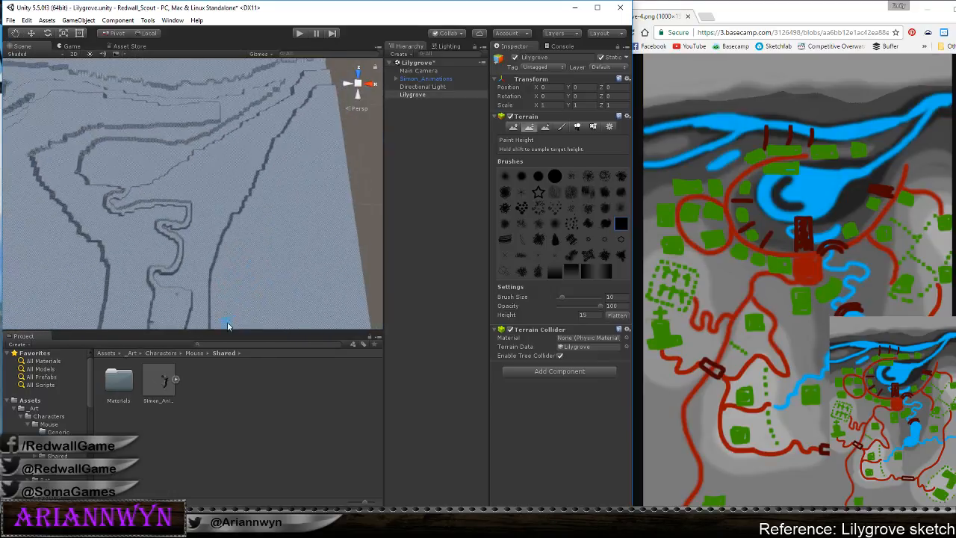
scroll(280, 215, down, 3)
middle_drag(280, 215, 199, 305)
scroll(232, 275, up, 3)
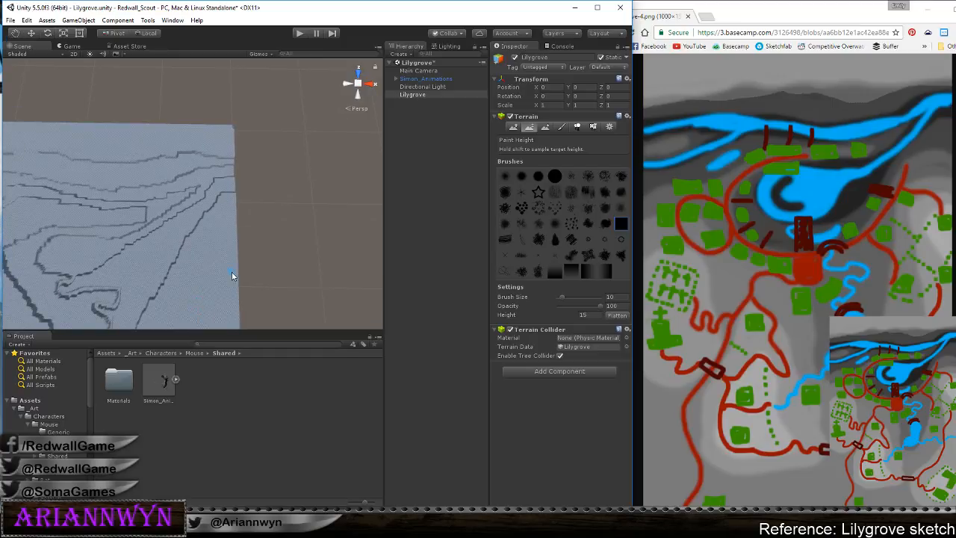
middle_drag(175, 255, 268, 169)
scroll(220, 233, down, 3)
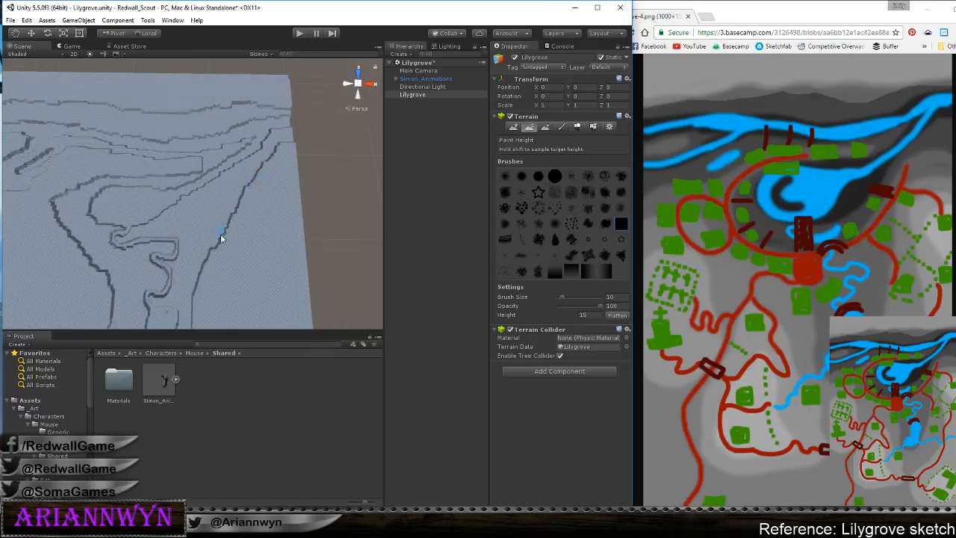
middle_drag(220, 233, 295, 123)
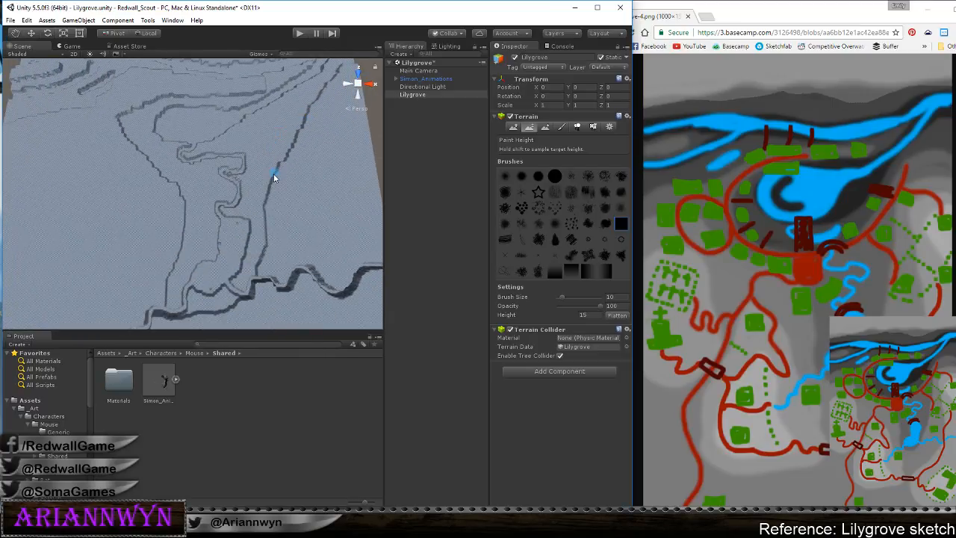
scroll(273, 173, down, 3)
middle_drag(273, 173, 278, 261)
scroll(278, 258, up, 6)
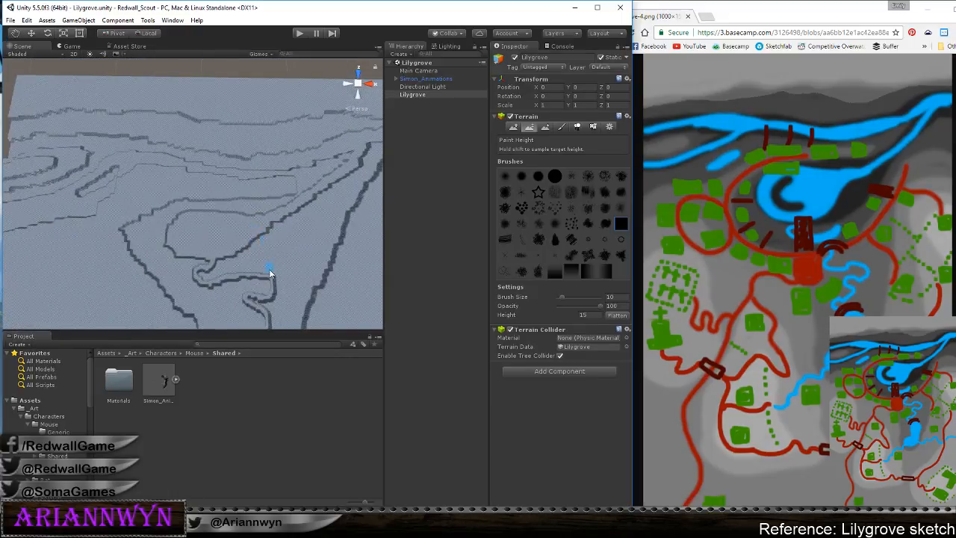
Round off the valley's northwest corner beside the central pond by painting the land there at height 15
alt+drag(271, 258, 273, 214)
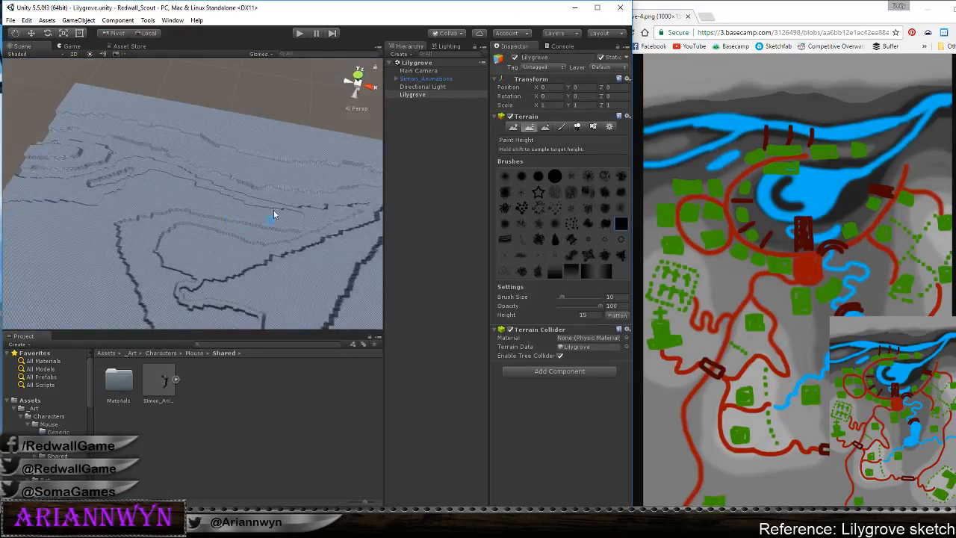
middle_drag(267, 176, 314, 192)
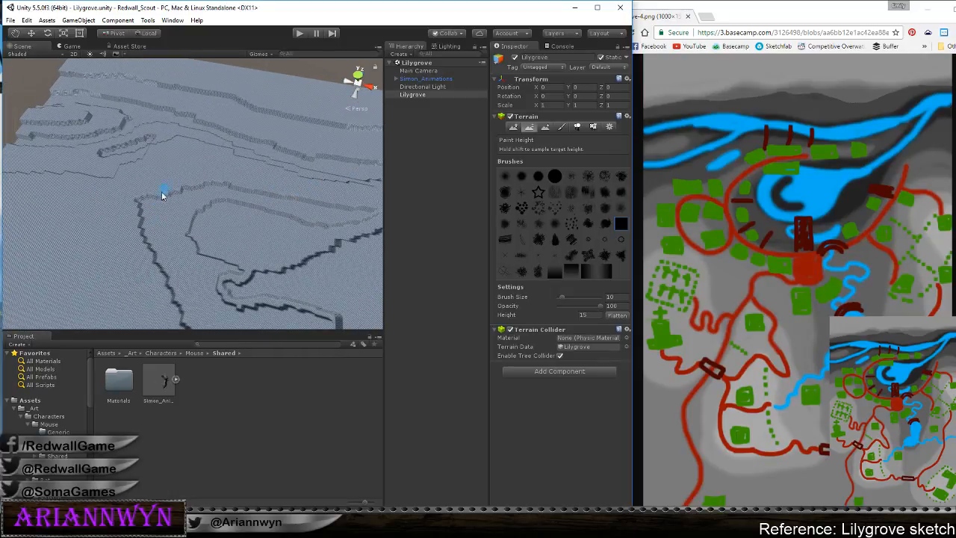
drag(177, 187, 136, 225)
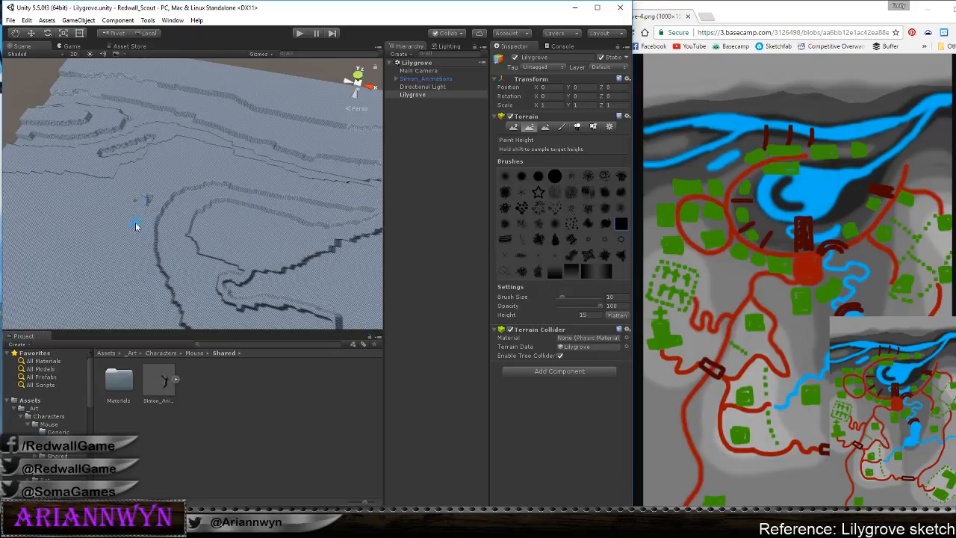
Inspect the river banks, pond valley and height levels across the whole terrain from several angles
scroll(135, 261, down, 6)
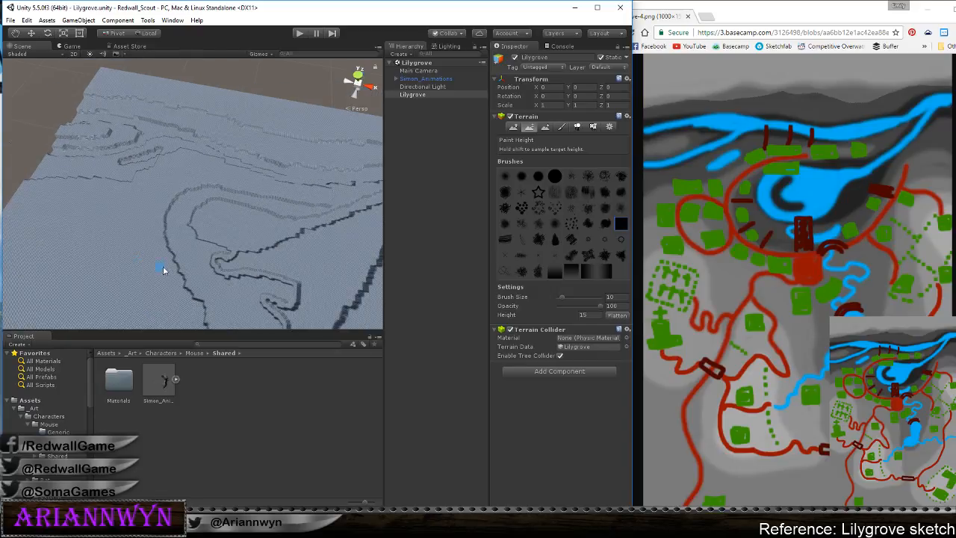
middle_drag(169, 260, 169, 187)
scroll(200, 215, down, 3)
mouse_move(201, 216)
middle_down()
mouse_move(217, 134)
mouse_move(203, 202)
middle_up()
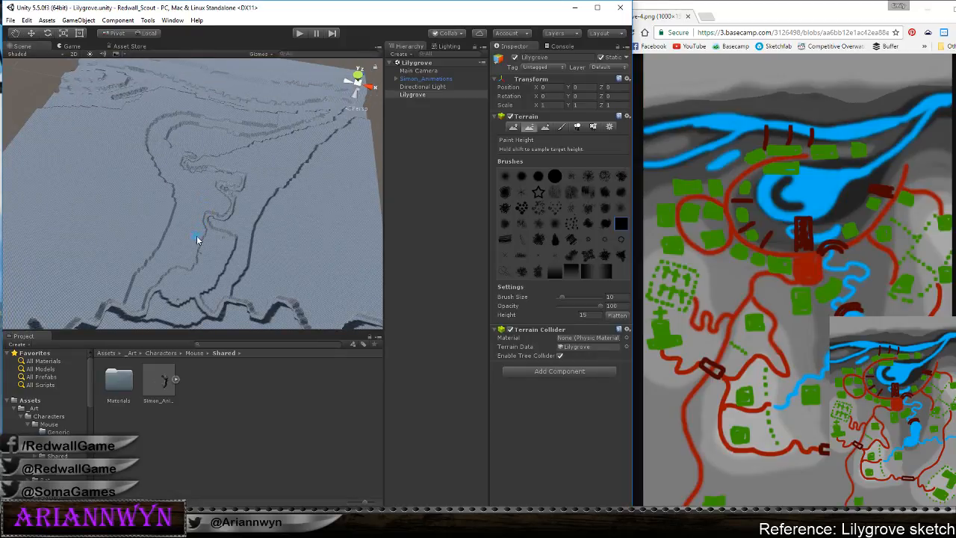
mouse_move(196, 236)
alt+mouse_down()
mouse_move(297, 247)
mouse_move(258, 209)
mouse_move(249, 256)
mouse_move(203, 248)
alt+mouse_up()
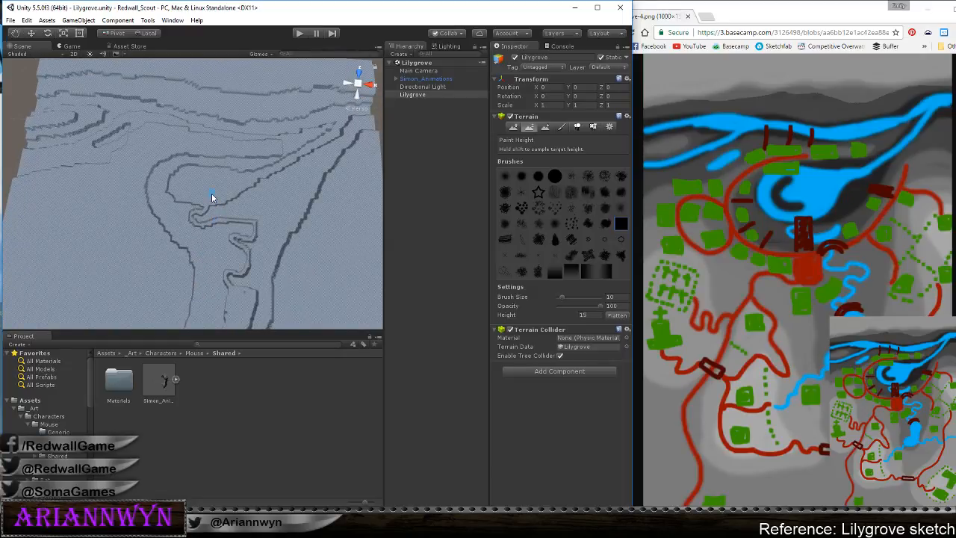
middle_drag(211, 193, 211, 144)
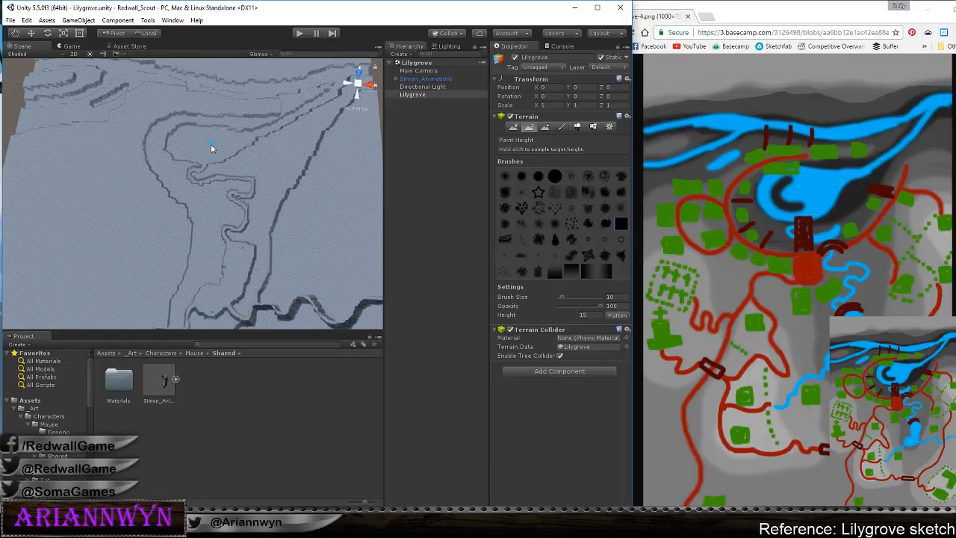
alt+drag(211, 144, 218, 73)
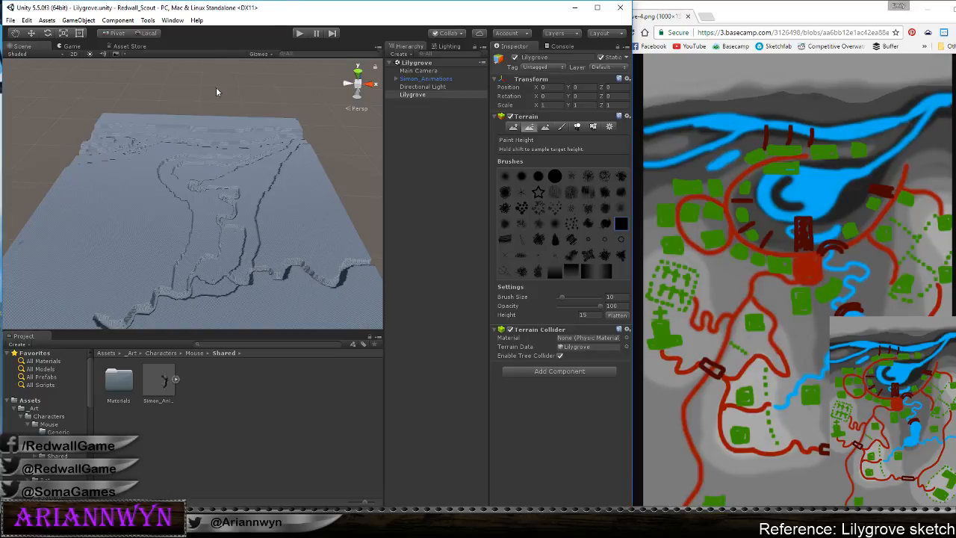
alt+drag(156, 170, 216, 153)
scroll(291, 211, up, 8)
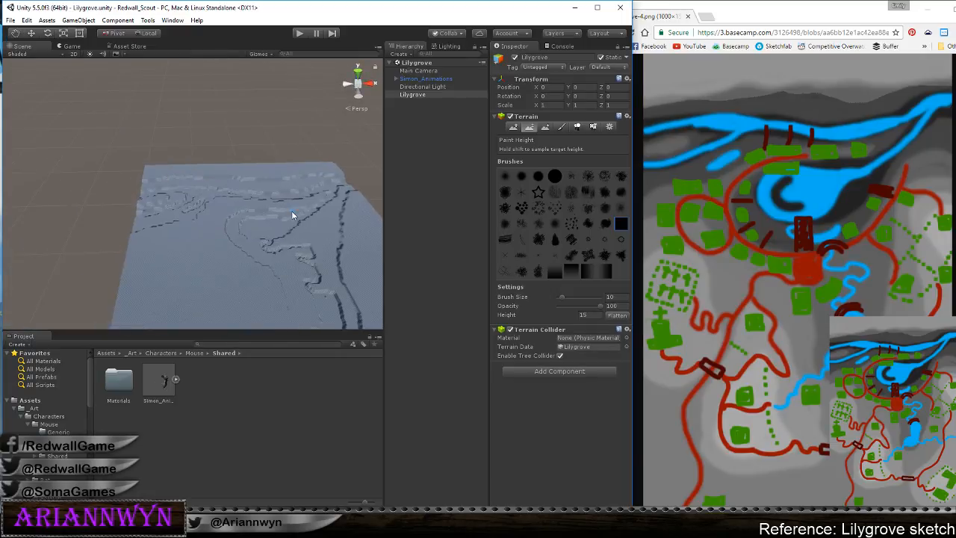
scroll(294, 217, up, 3)
alt+drag(293, 216, 246, 292)
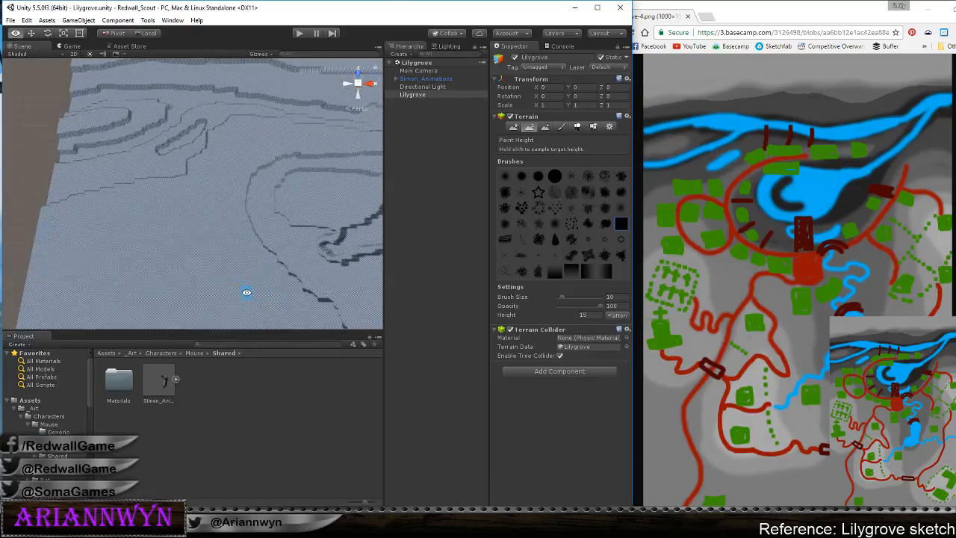
alt+drag(302, 210, 328, 105)
With paint height 20 and brush size 30, paint a raised block inward from the terrain's west edge, following the map sketch
click(358, 71)
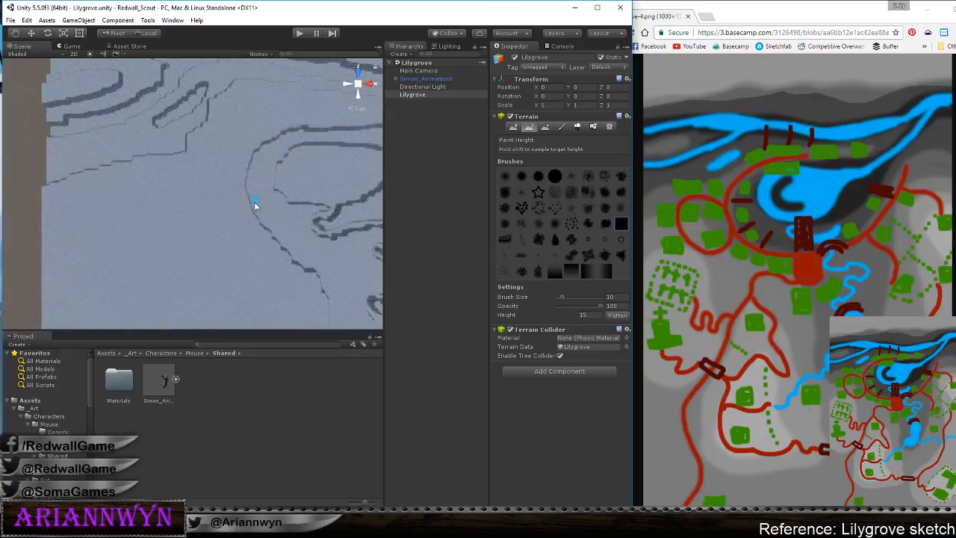
scroll(262, 202, down, 2)
middle_drag(266, 198, 264, 249)
scroll(268, 241, up, 2)
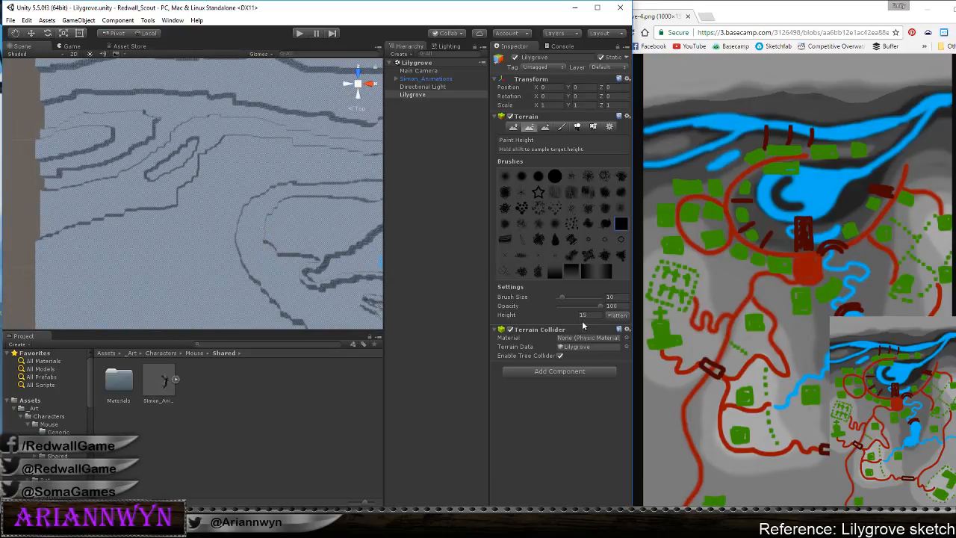
click(653, 261)
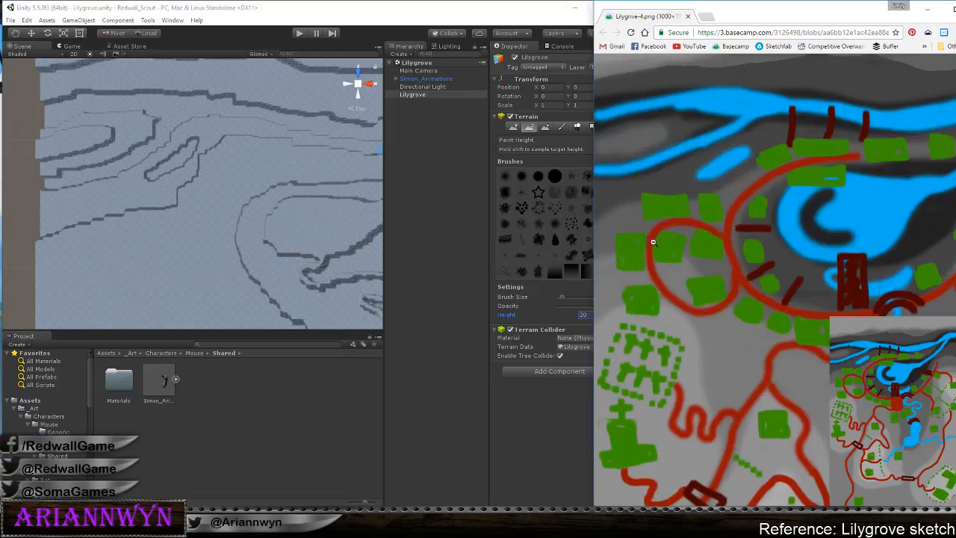
click(644, 281)
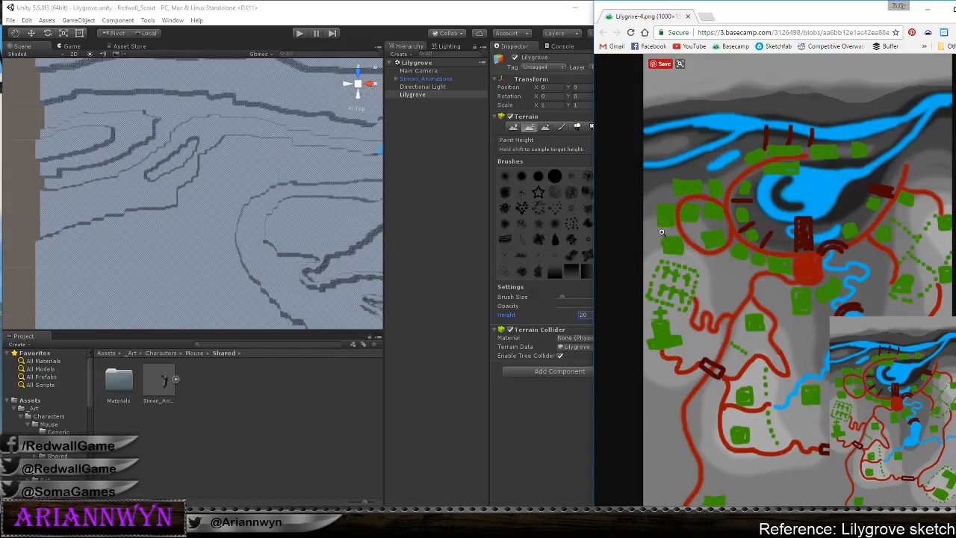
middle_drag(266, 227, 316, 224)
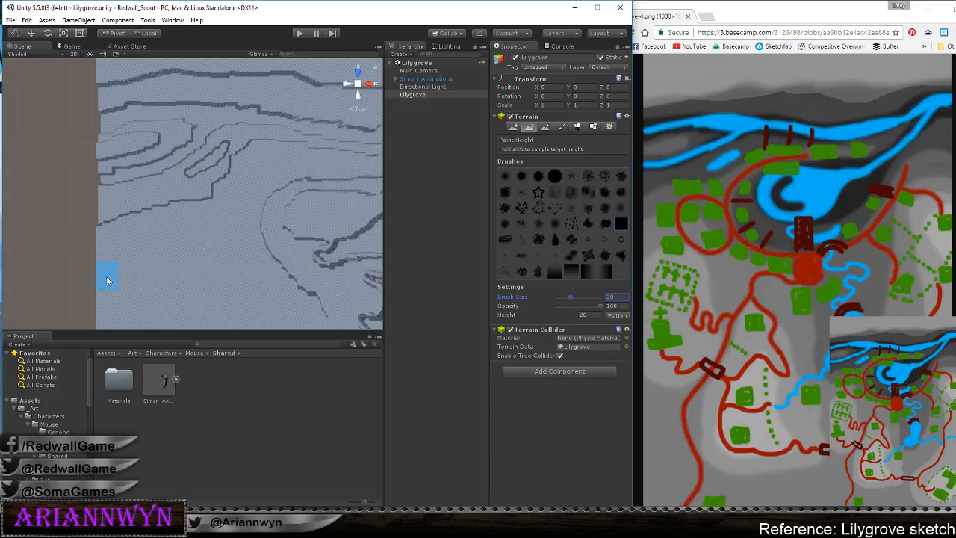
mouse_move(95, 271)
mouse_down()
mouse_move(159, 245)
mouse_move(200, 243)
mouse_up()
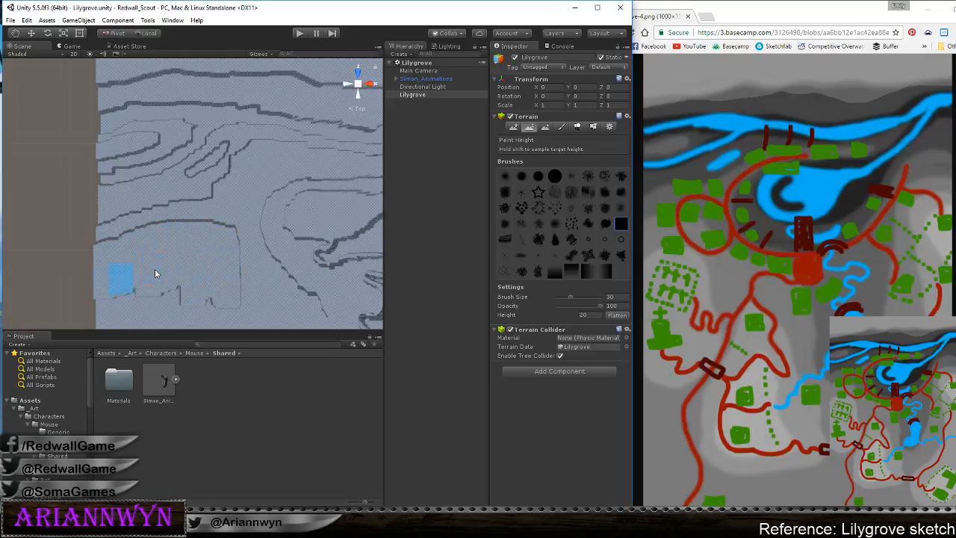
Extend the height 20 western land southeast toward the southern stream and fill the land back to the west edge
middle_drag(240, 315, 210, 195)
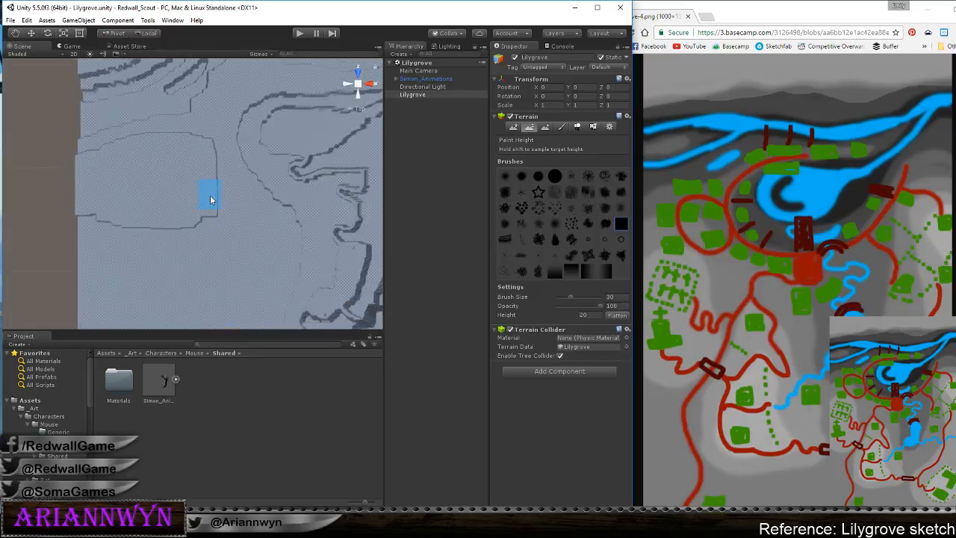
drag(198, 220, 202, 224)
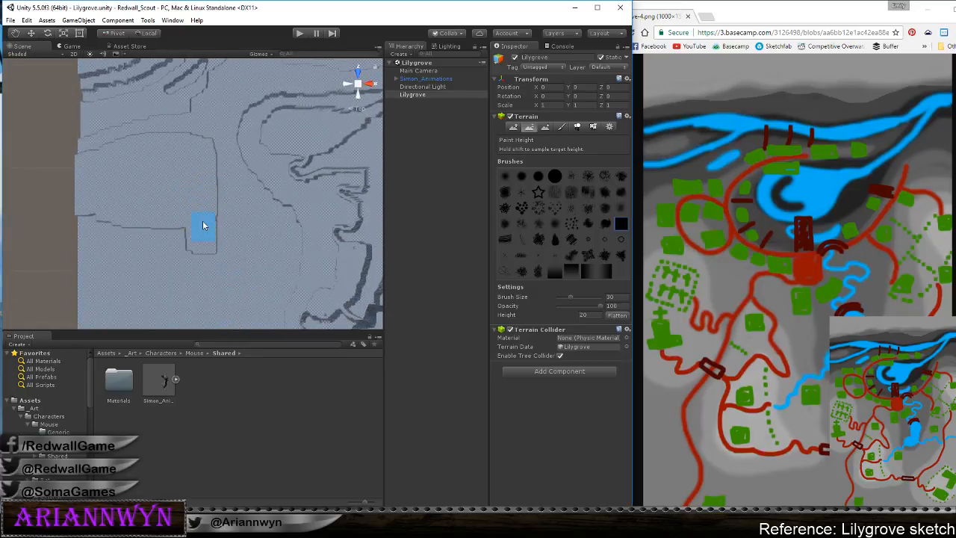
mouse_move(220, 284)
mouse_down()
mouse_move(248, 257)
mouse_move(207, 262)
mouse_up()
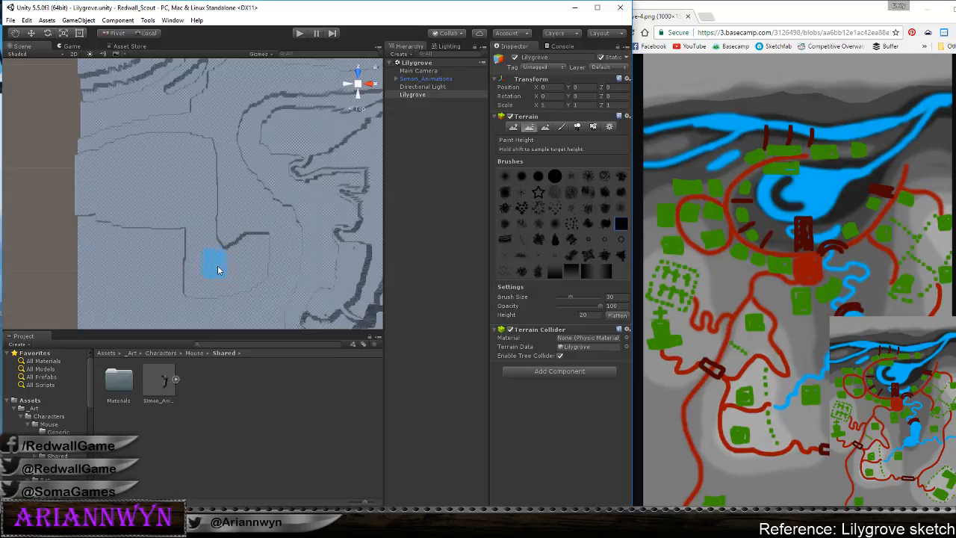
middle_drag(253, 286, 244, 180)
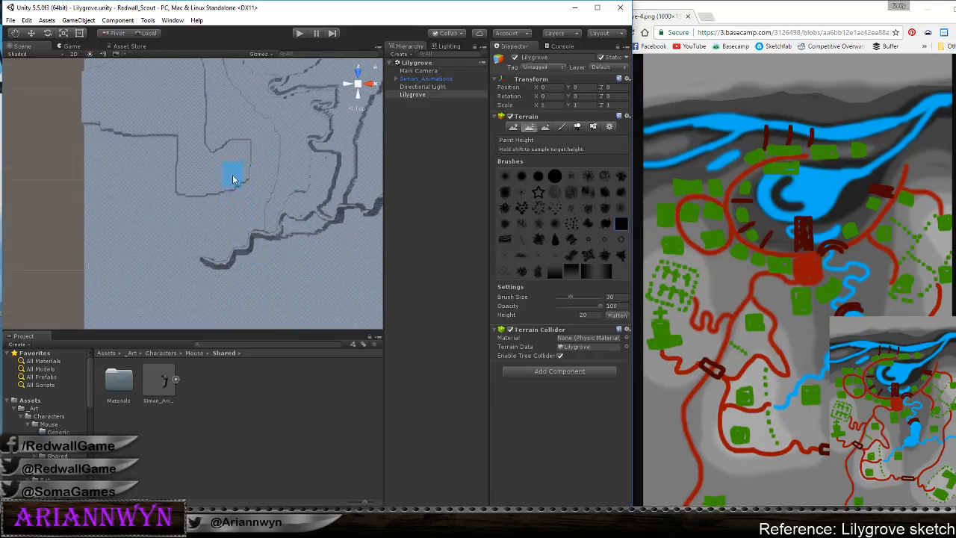
mouse_move(232, 218)
mouse_down()
mouse_move(155, 191)
mouse_move(116, 152)
mouse_move(94, 166)
mouse_move(122, 217)
mouse_up()
drag(110, 260, 84, 224)
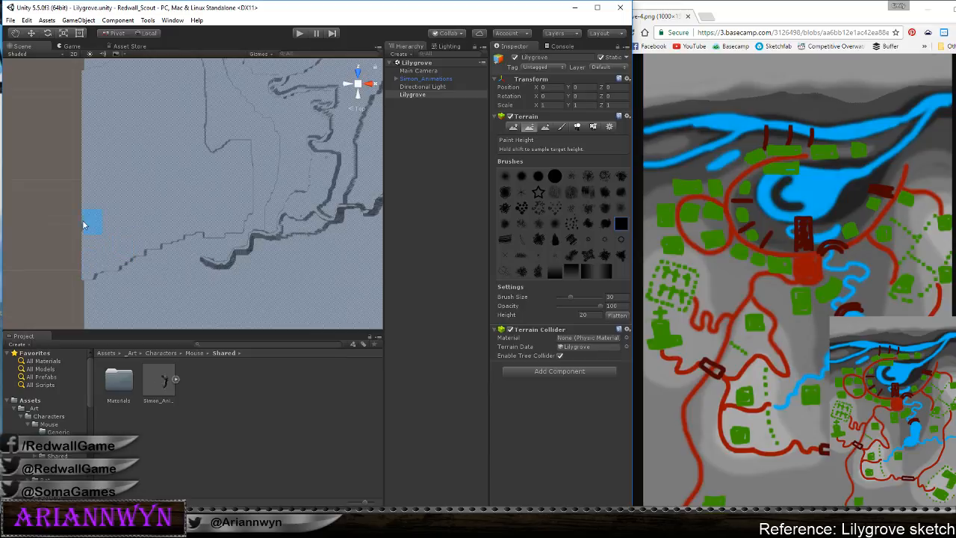
Fill the terrain's southwest corner at height 20, carrying the border around the stream's western tip and along the south edge
scroll(83, 165, down, 4)
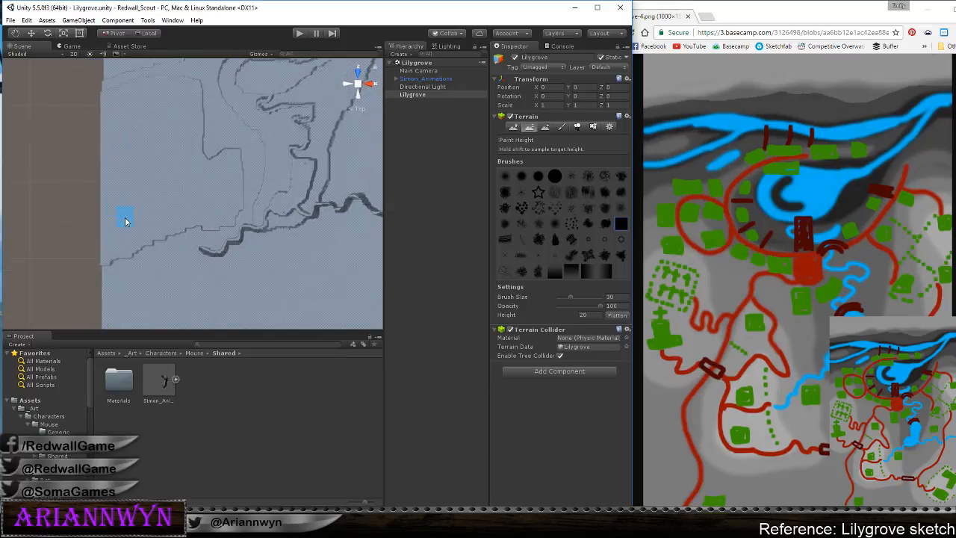
scroll(130, 160, up, 2)
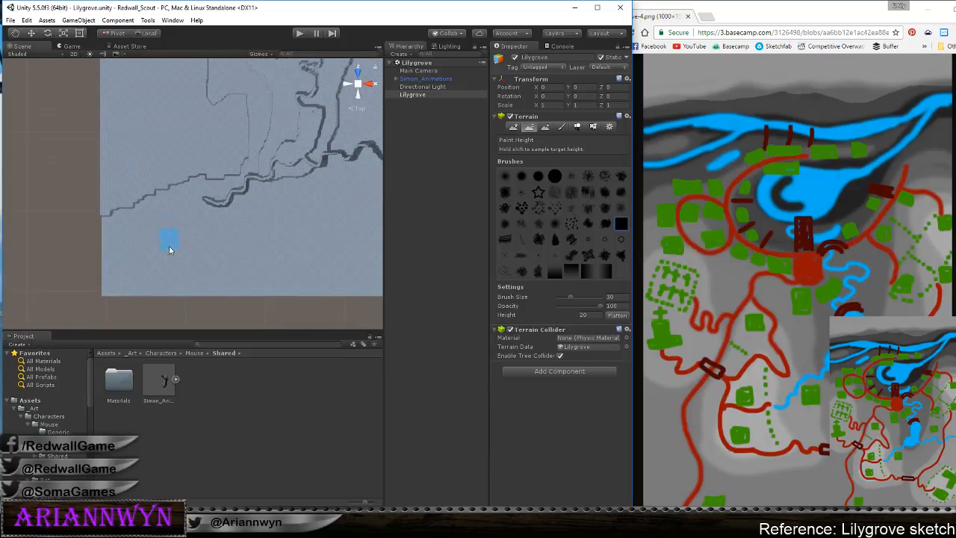
mouse_move(115, 203)
mouse_down()
mouse_move(107, 284)
mouse_move(98, 284)
mouse_move(134, 211)
mouse_up()
mouse_move(177, 314)
mouse_down()
mouse_move(234, 310)
mouse_move(195, 289)
mouse_up()
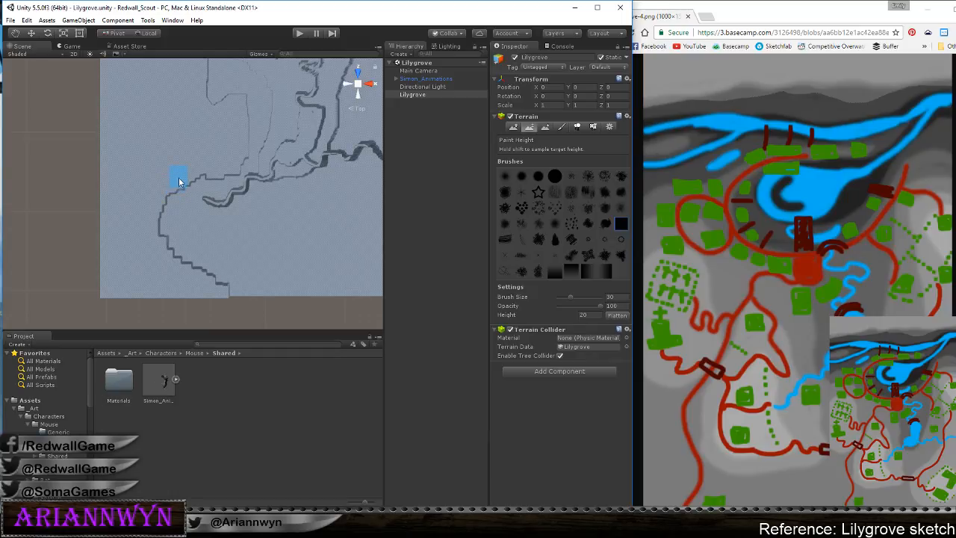
scroll(180, 181, up, 2)
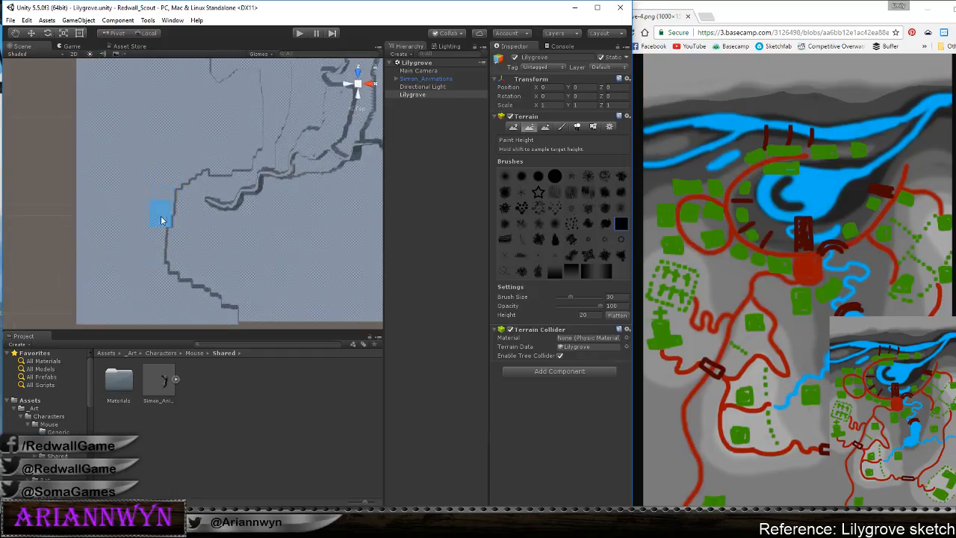
mouse_move(190, 179)
mouse_down()
mouse_move(179, 275)
mouse_move(229, 312)
mouse_move(190, 275)
mouse_move(187, 247)
mouse_move(284, 284)
mouse_move(256, 283)
mouse_move(280, 344)
mouse_up()
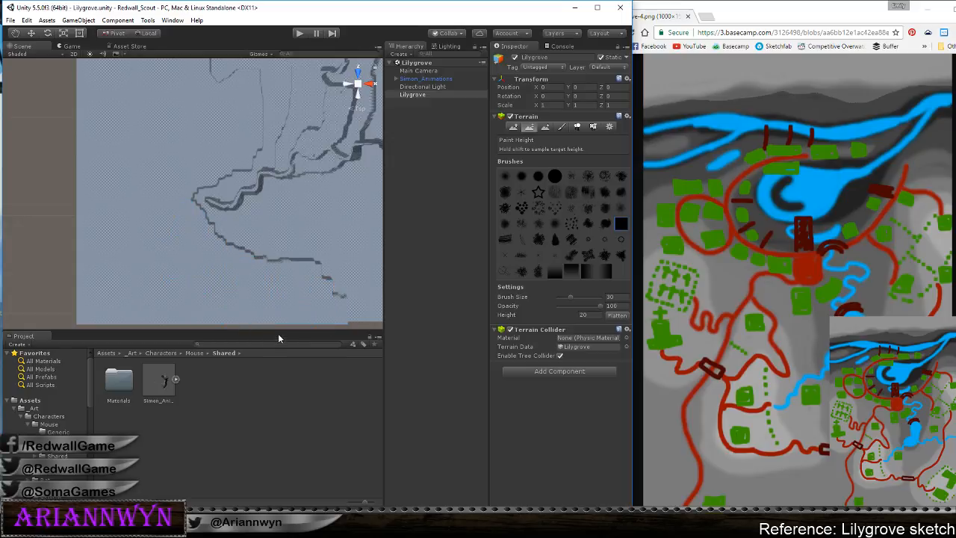
Paint the land south of the southern stream at height 20 across to the southeast corner and up toward the stream's south bank
scroll(313, 284, down, 4)
middle_drag(322, 264, 197, 272)
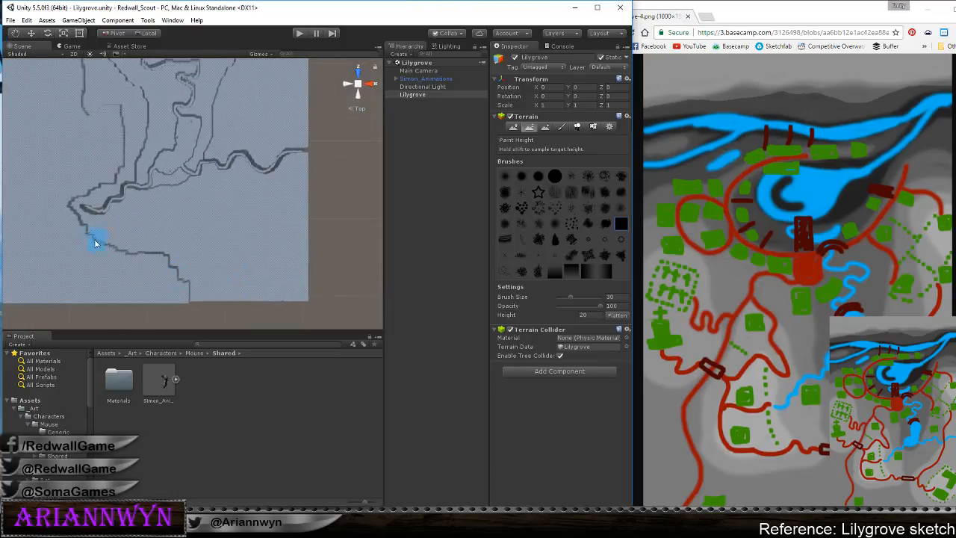
mouse_move(159, 218)
mouse_down()
mouse_move(160, 249)
mouse_move(248, 298)
mouse_up()
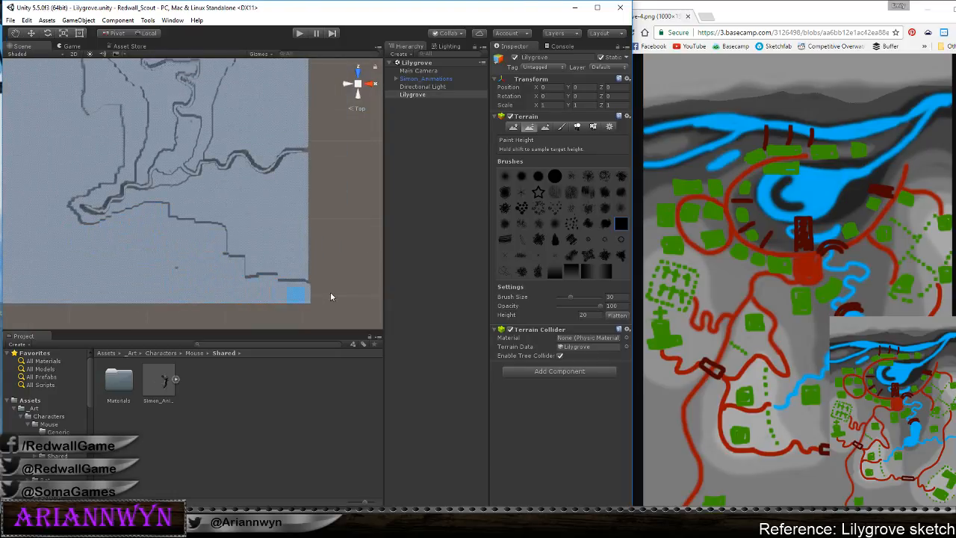
mouse_move(331, 296)
mouse_down()
mouse_move(317, 270)
mouse_move(247, 261)
mouse_move(238, 225)
mouse_move(167, 218)
mouse_move(230, 199)
mouse_move(329, 226)
mouse_up()
drag(261, 210, 305, 181)
click(239, 184)
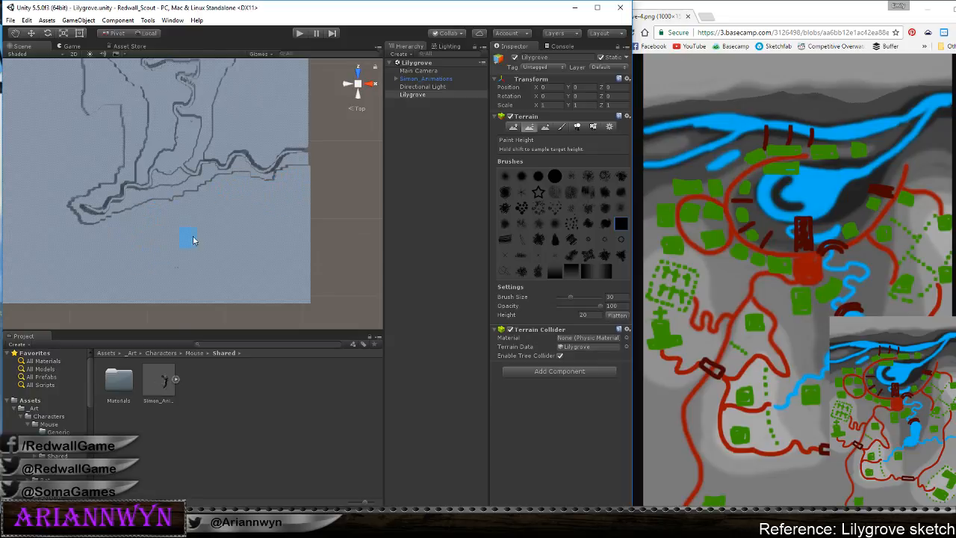
Paint a height 20 strip along the terrain's east edge, from below the main river down to the southern stream
scroll(192, 240, up, 2)
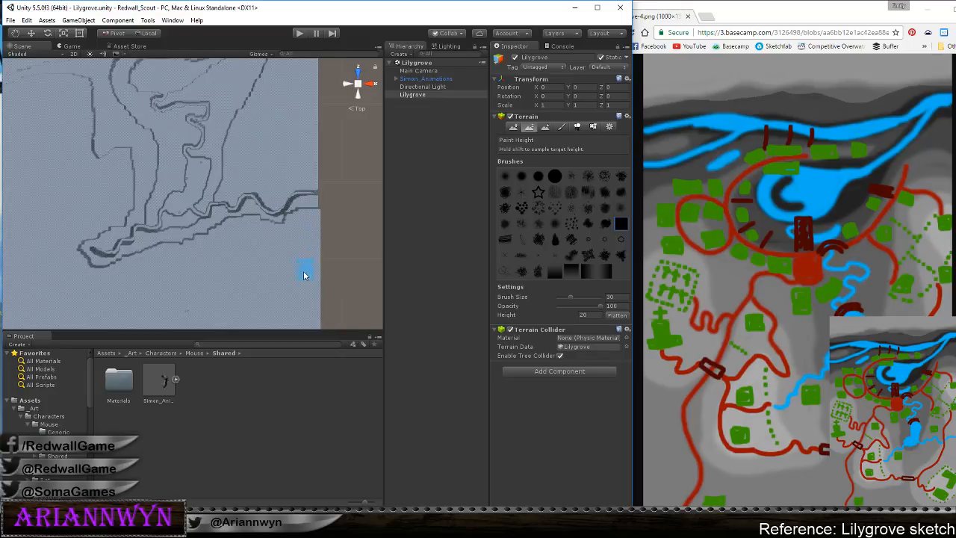
scroll(299, 228, up, 3)
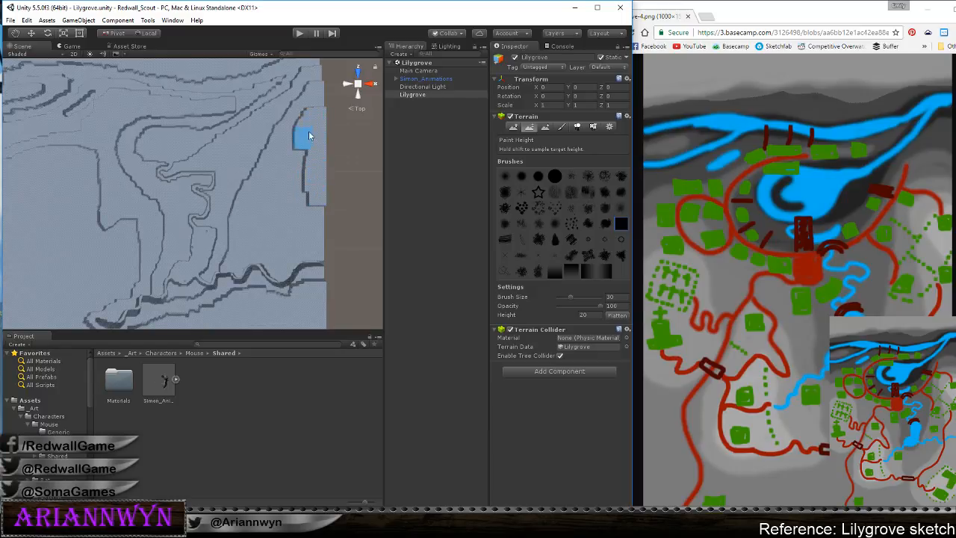
mouse_move(309, 130)
mouse_down()
mouse_move(288, 164)
mouse_move(283, 216)
mouse_up()
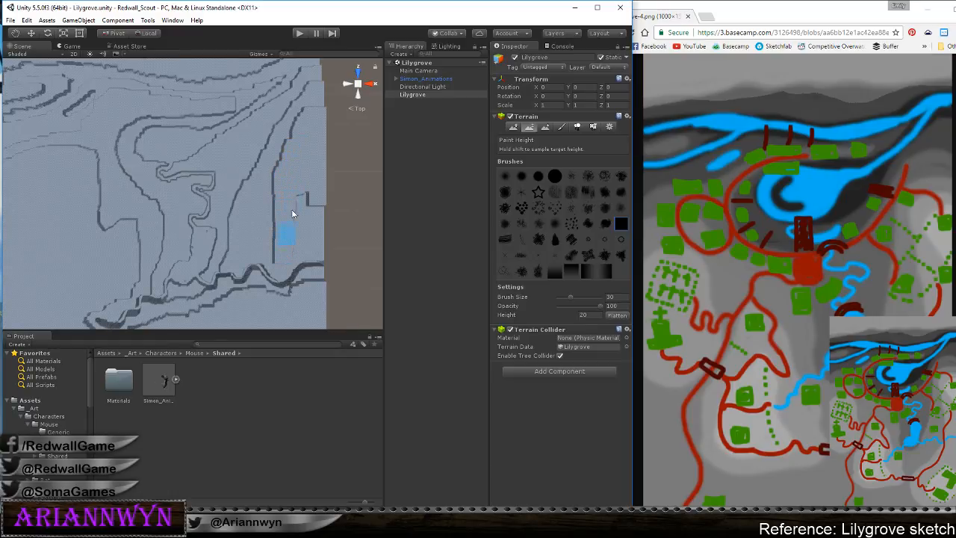
mouse_move(292, 213)
mouse_down()
mouse_move(314, 196)
mouse_move(327, 216)
mouse_up()
drag(286, 253, 283, 259)
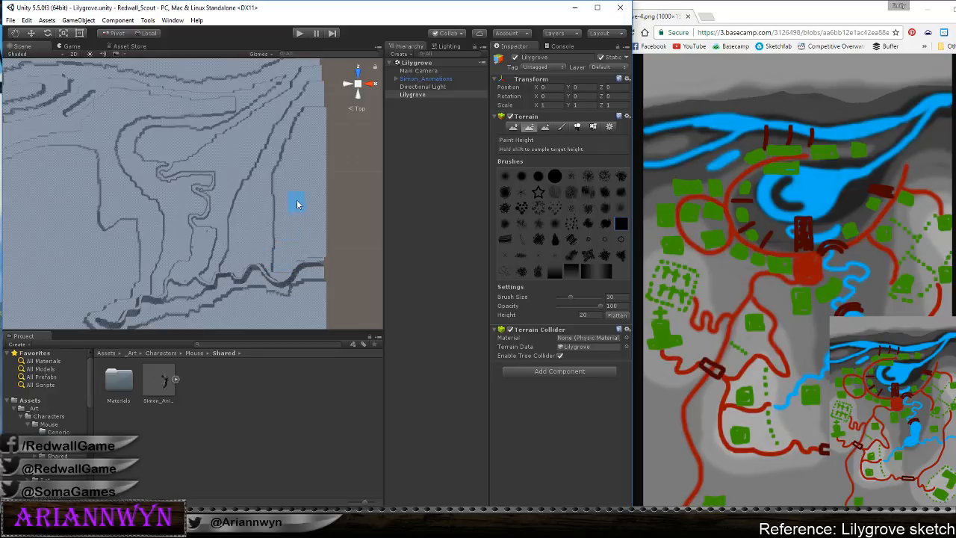
Examine the height 20 areas around the southern stream, creek and eastern strip from above and at an angle
scroll(231, 185, down, 4)
mouse_move(224, 266)
middle_down()
mouse_move(231, 186)
mouse_move(263, 162)
middle_up()
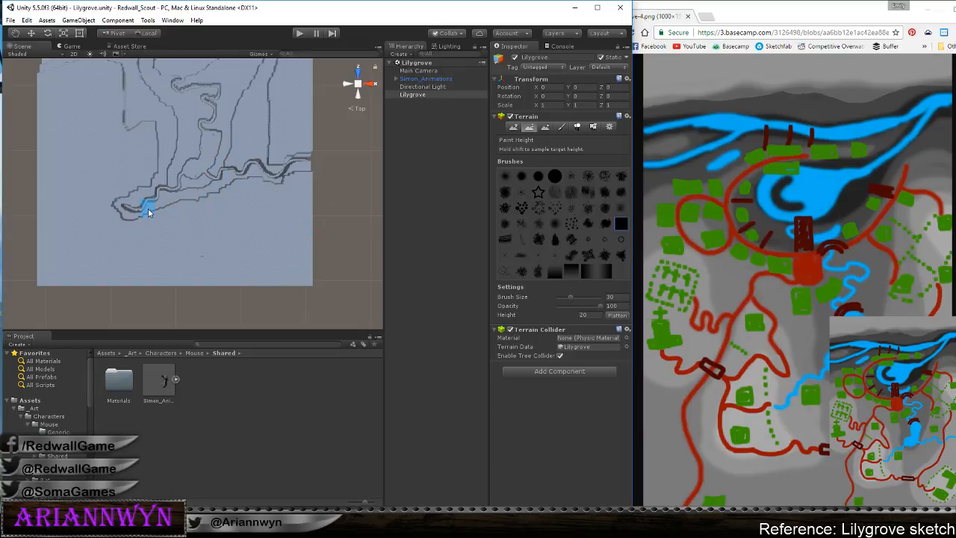
scroll(231, 192, up, 5)
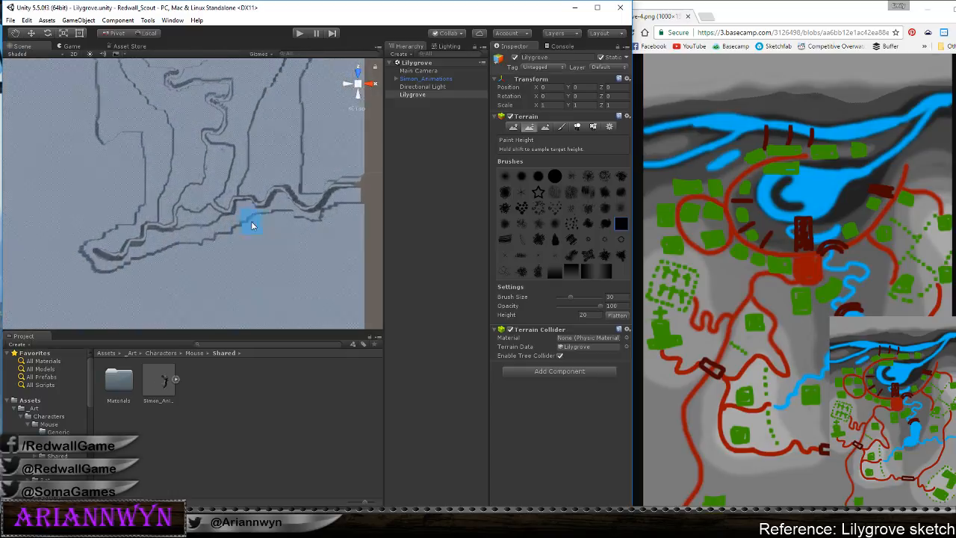
middle_drag(252, 237, 259, 319)
scroll(272, 249, down, 3)
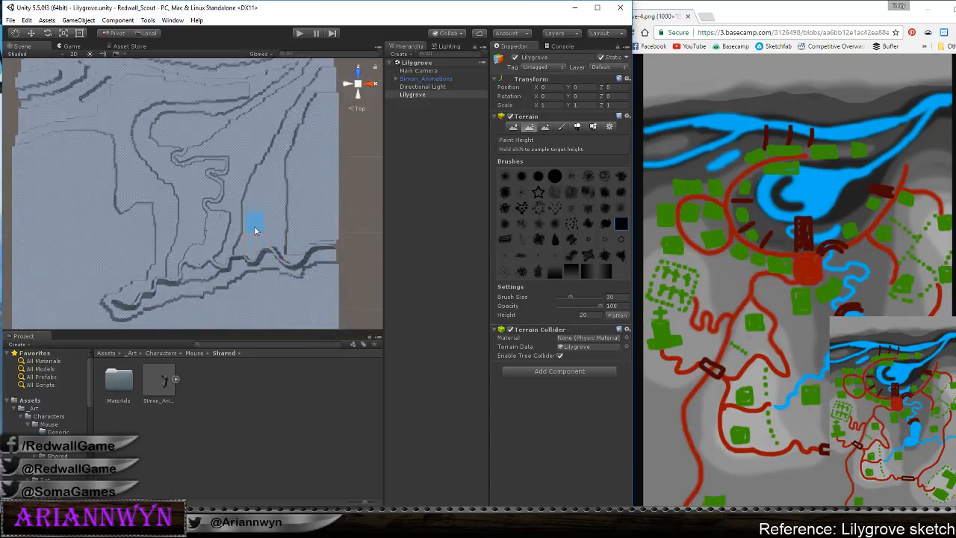
alt+drag(260, 246, 268, 202)
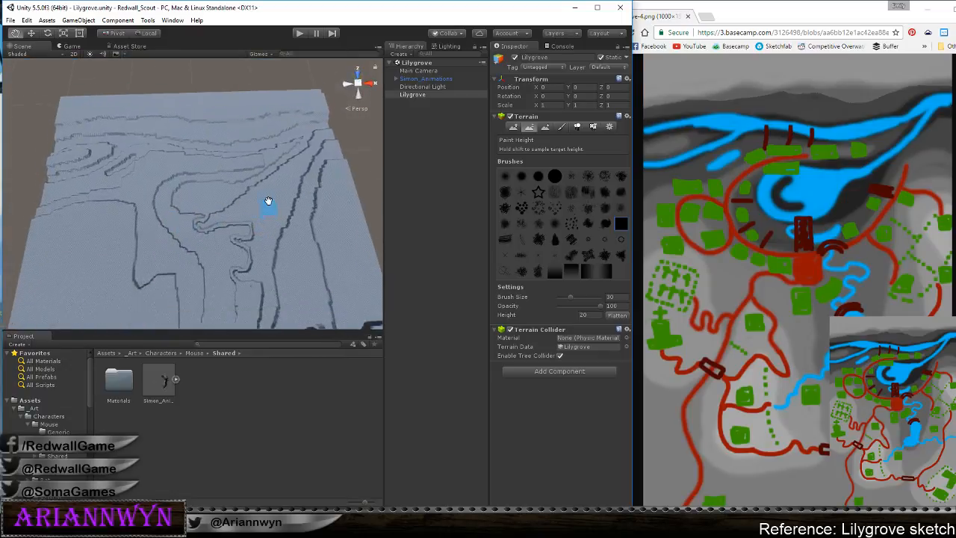
middle_drag(268, 201, 270, 154)
alt+drag(307, 166, 299, 177)
click(357, 72)
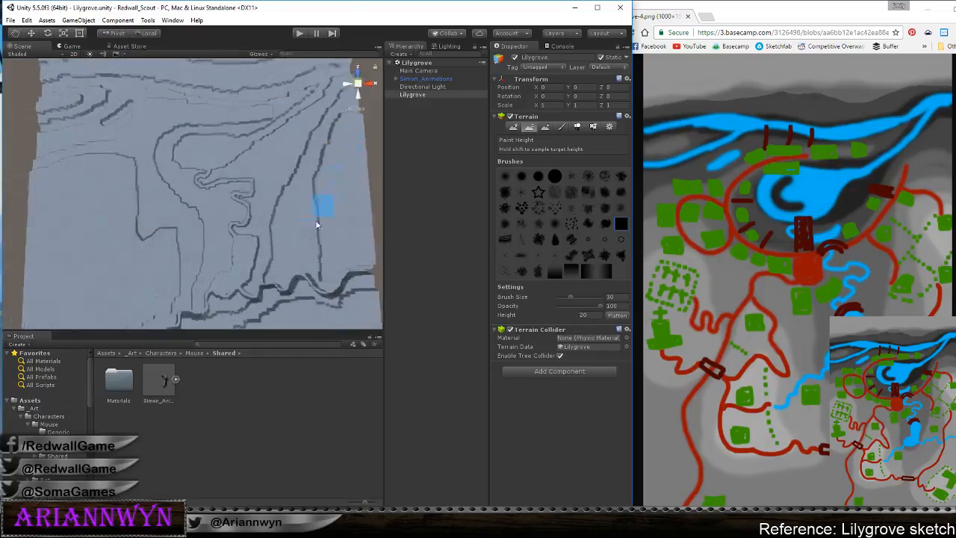
Set the brush size to 10 and paint height 20 up to the southern stream's north bank near the east edge
scroll(316, 224, up, 6)
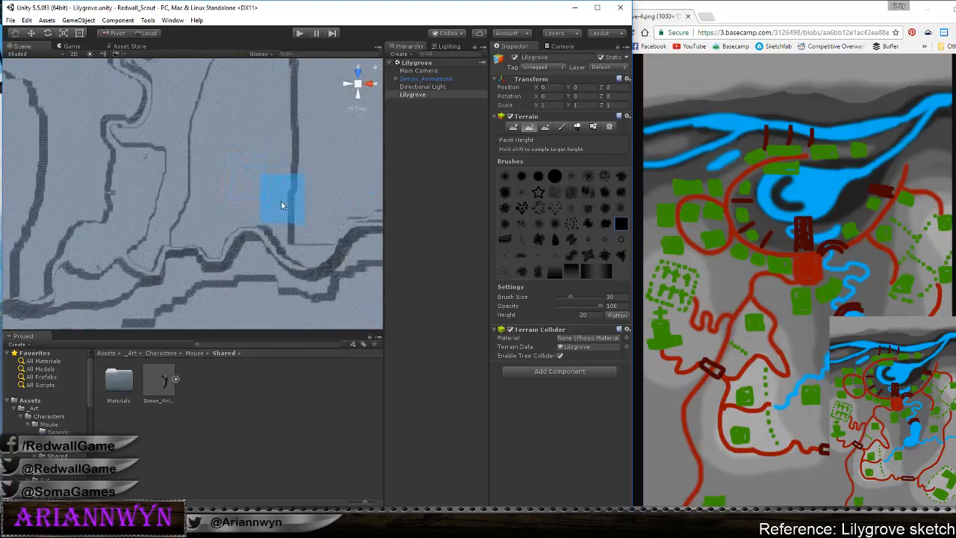
scroll(280, 201, down, 4)
middle_drag(137, 218, 207, 239)
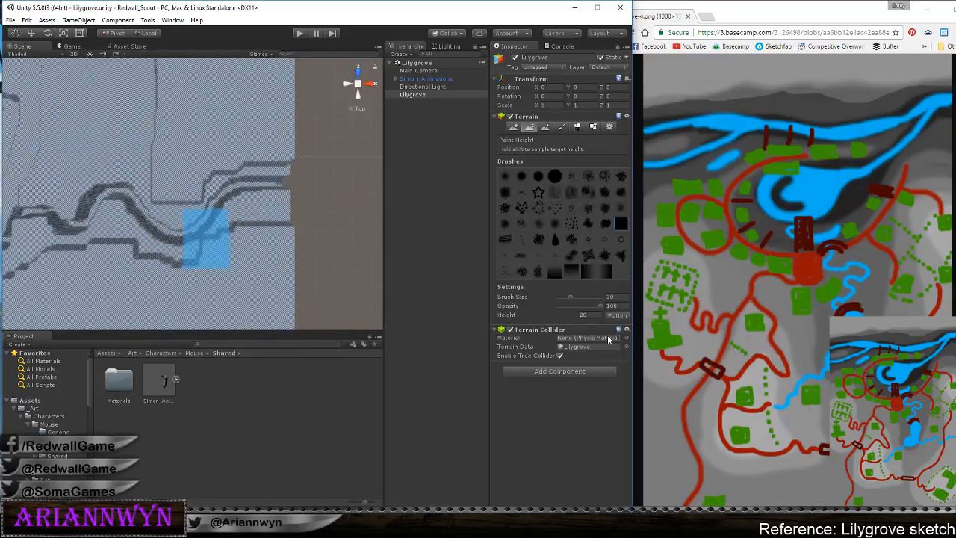
click(610, 296)
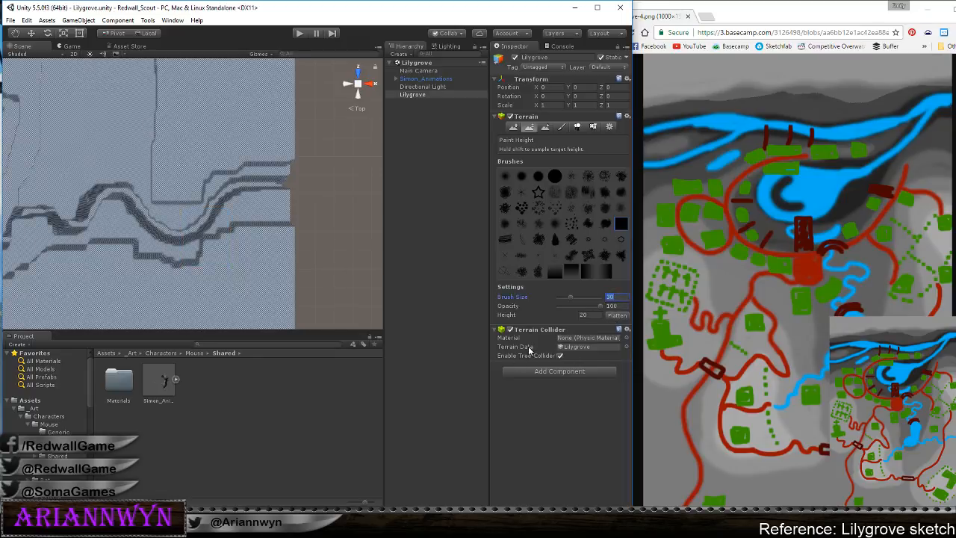
text(10)
key(Return)
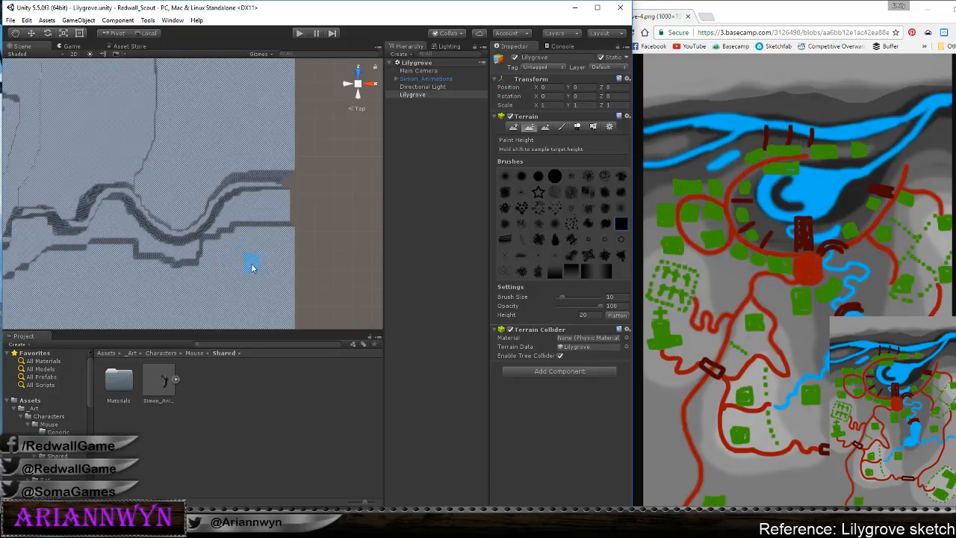
Paint height 20 up to the southern stream's south bank, working west from the terrain's east edge
mouse_move(267, 258)
mouse_down()
mouse_move(291, 229)
mouse_move(269, 213)
mouse_move(288, 204)
mouse_move(250, 207)
mouse_move(207, 255)
mouse_move(171, 259)
mouse_move(141, 252)
mouse_move(113, 212)
mouse_move(120, 252)
mouse_up()
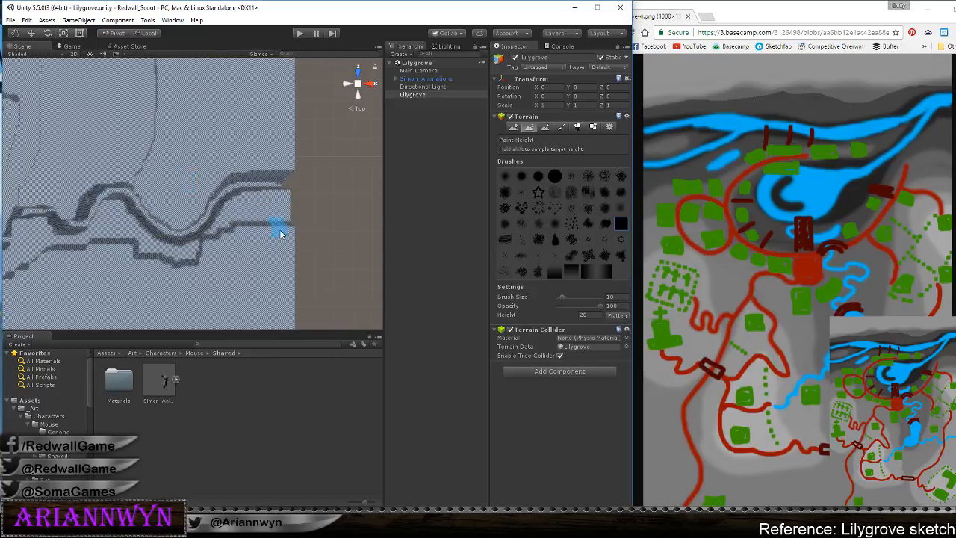
mouse_move(280, 234)
mouse_down()
mouse_move(277, 206)
mouse_move(267, 206)
mouse_move(215, 246)
mouse_move(279, 203)
mouse_move(175, 274)
mouse_move(197, 249)
mouse_move(215, 256)
mouse_move(177, 268)
mouse_move(102, 214)
mouse_move(83, 245)
mouse_move(33, 262)
mouse_up()
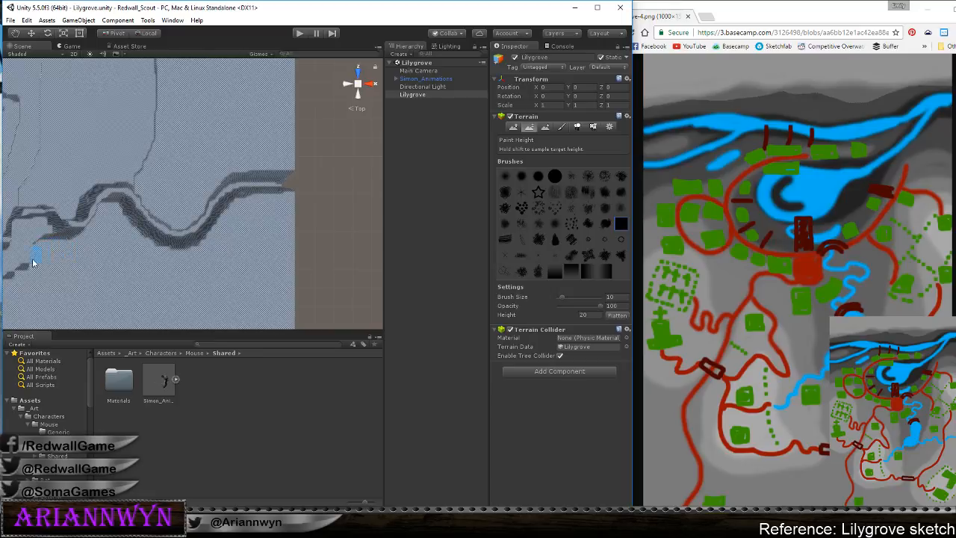
middle_drag(146, 256, 313, 245)
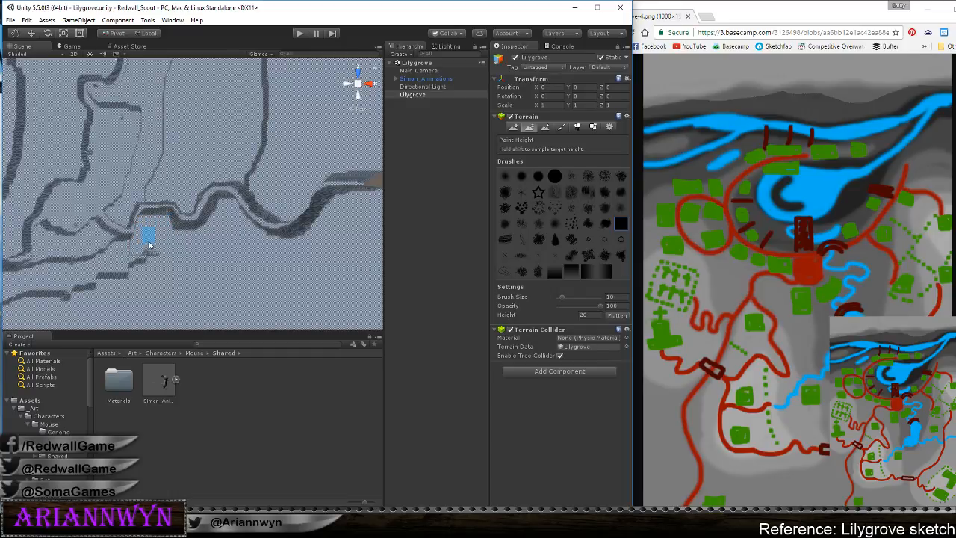
mouse_move(121, 274)
mouse_down()
mouse_move(115, 259)
mouse_move(69, 282)
mouse_up()
scroll(58, 279, down, 3)
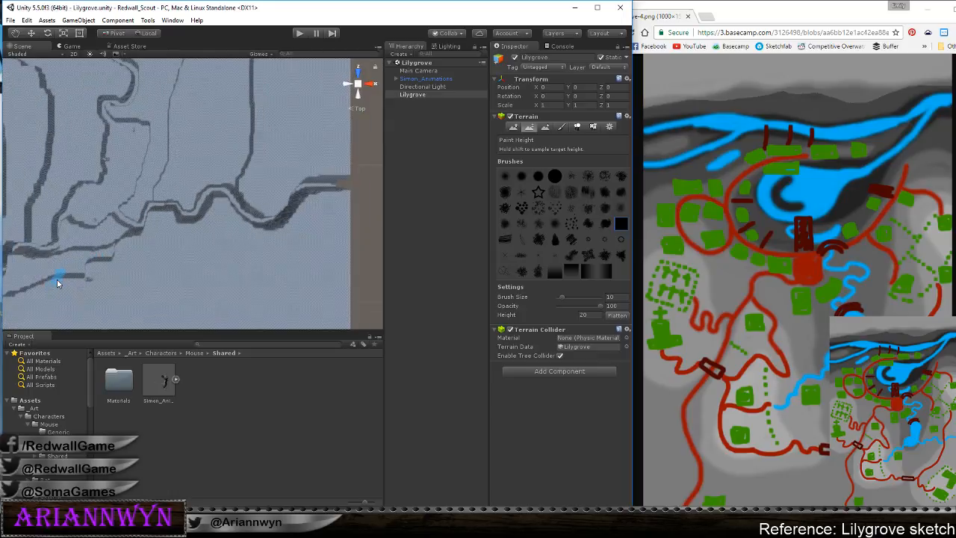
middle_drag(112, 281, 202, 255)
scroll(291, 246, down, 5)
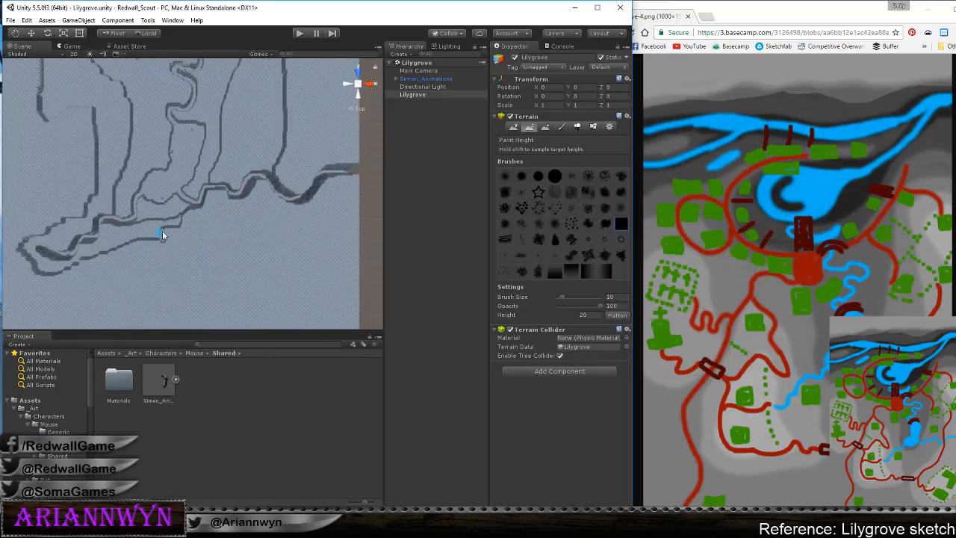
drag(184, 237, 165, 238)
Examine the terrain's height 20 areas and the southern stream's banks from above and at low angles
scroll(270, 289, down, 5)
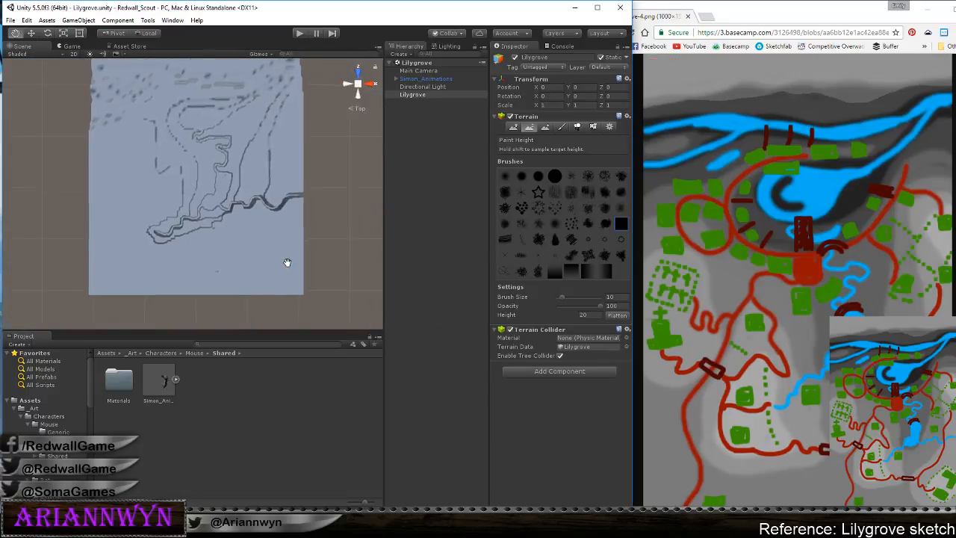
scroll(224, 226, up, 4)
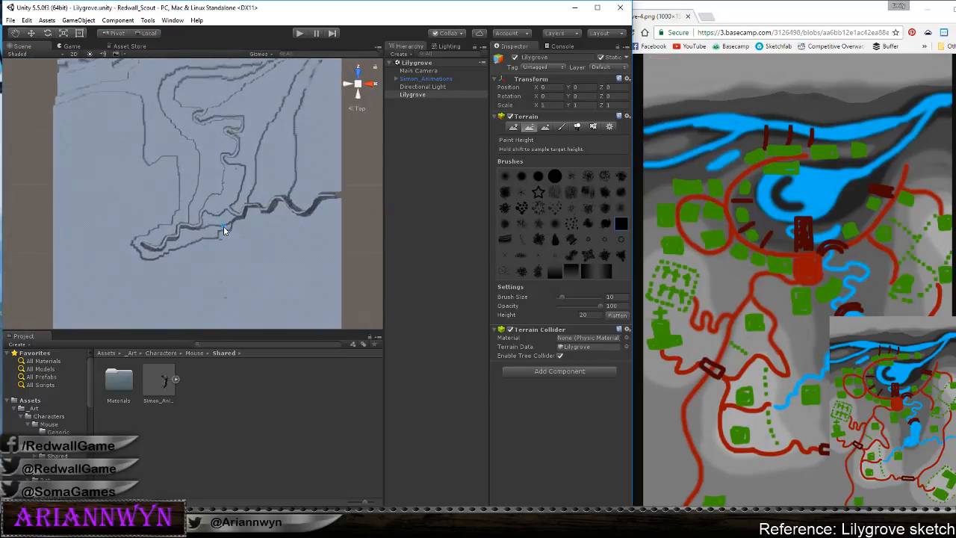
middle_drag(224, 226, 261, 270)
scroll(262, 271, down, 3)
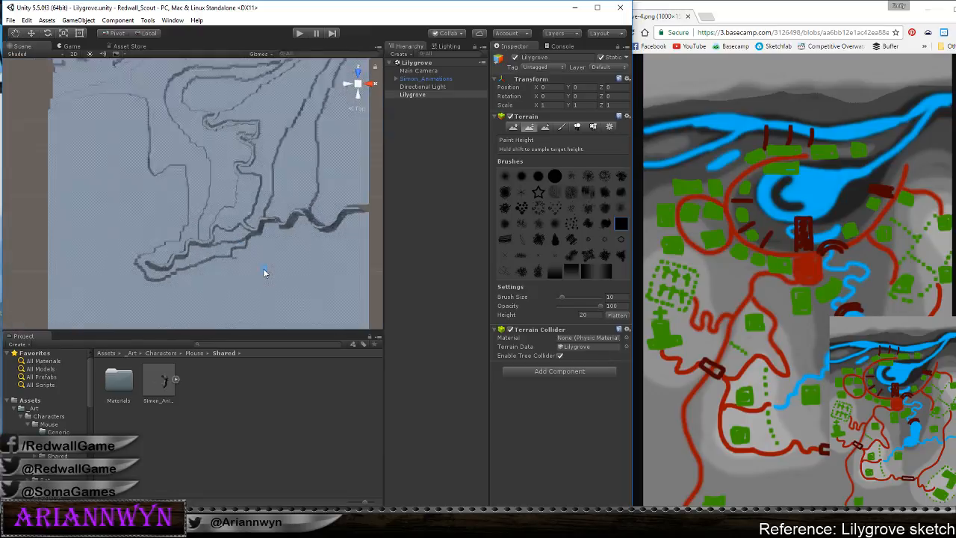
alt+drag(262, 273, 281, 237)
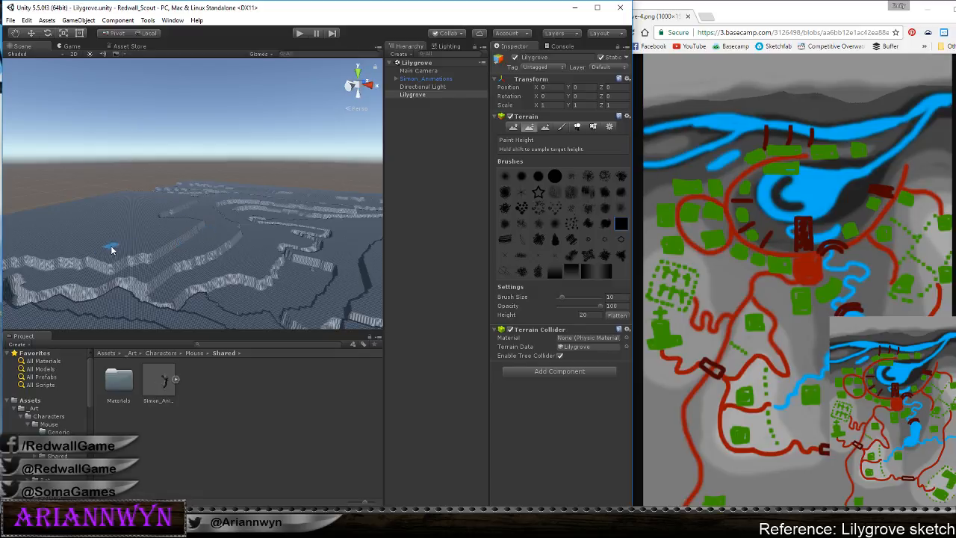
alt+drag(112, 258, 261, 328)
alt+drag(176, 165, 198, 289)
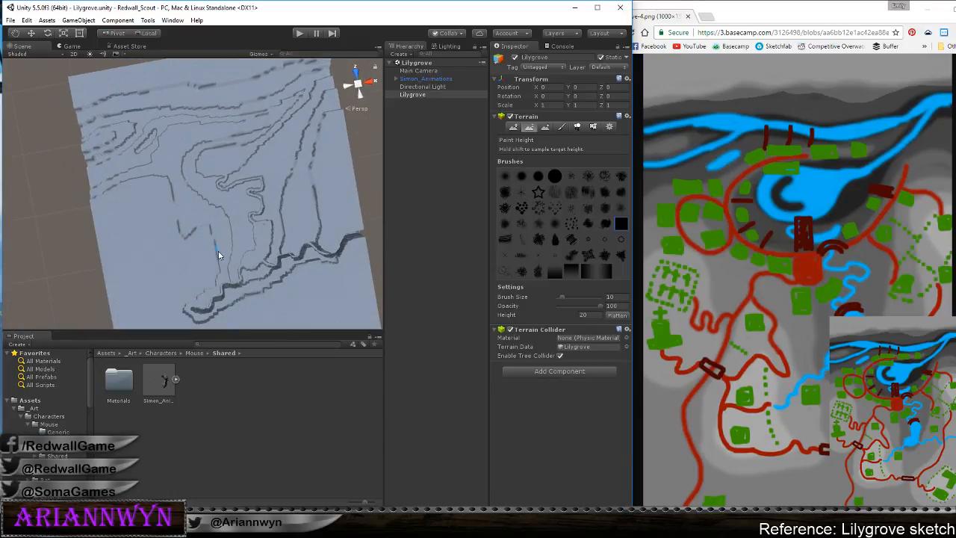
alt+drag(219, 256, 263, 174)
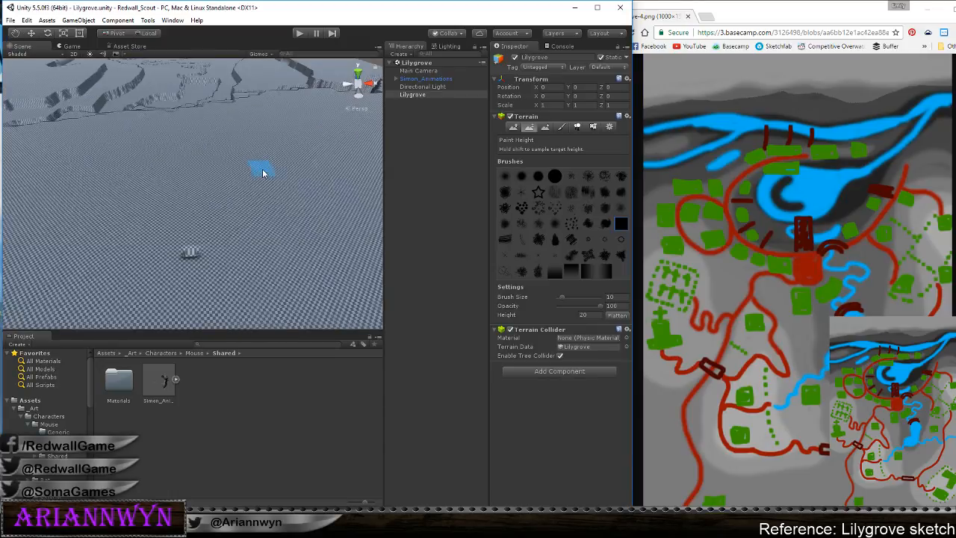
Flatten the stray bump on the open land south of the southern stream with the height 20 brush
scroll(263, 173, up, 3)
scroll(263, 174, down, 4)
middle_drag(249, 130, 249, 160)
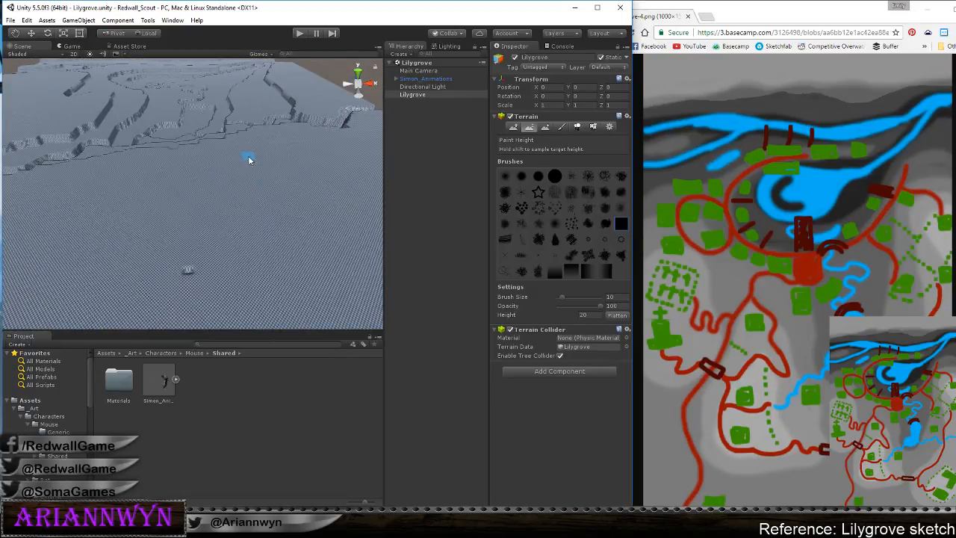
click(194, 275)
Paint height 20 over the low ground north of the southern stream's western end
middle_drag(164, 299, 185, 351)
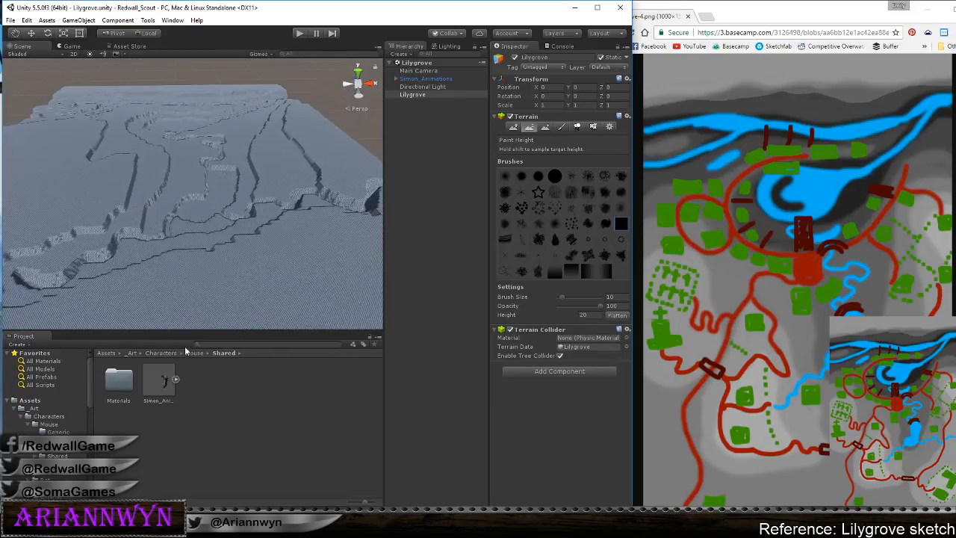
scroll(271, 273, up, 5)
alt+drag(212, 269, 284, 187)
middle_drag(179, 189, 192, 249)
scroll(191, 249, up, 2)
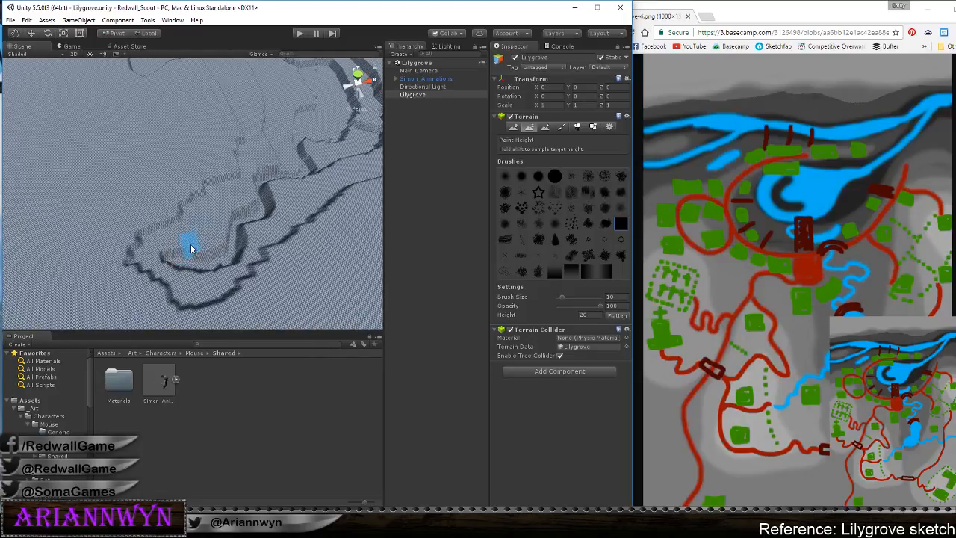
mouse_move(131, 228)
mouse_down()
mouse_move(135, 260)
mouse_move(146, 231)
mouse_move(202, 238)
mouse_move(220, 216)
mouse_move(209, 204)
mouse_up()
right_drag(182, 223, 180, 211)
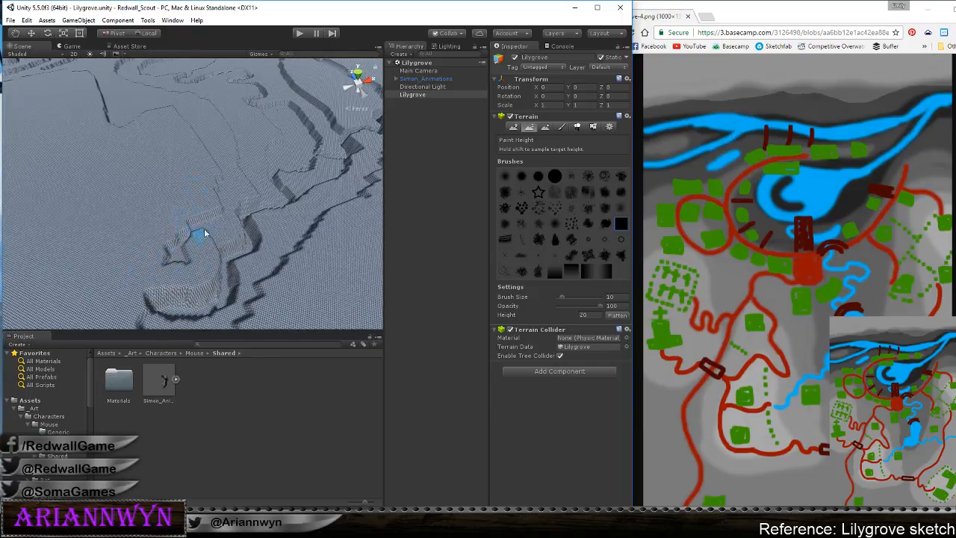
Fill the remaining low ground around the southern stream's western tip and along its adjoining banks at height 20
scroll(227, 208, down, 4)
alt+drag(266, 237, 230, 279)
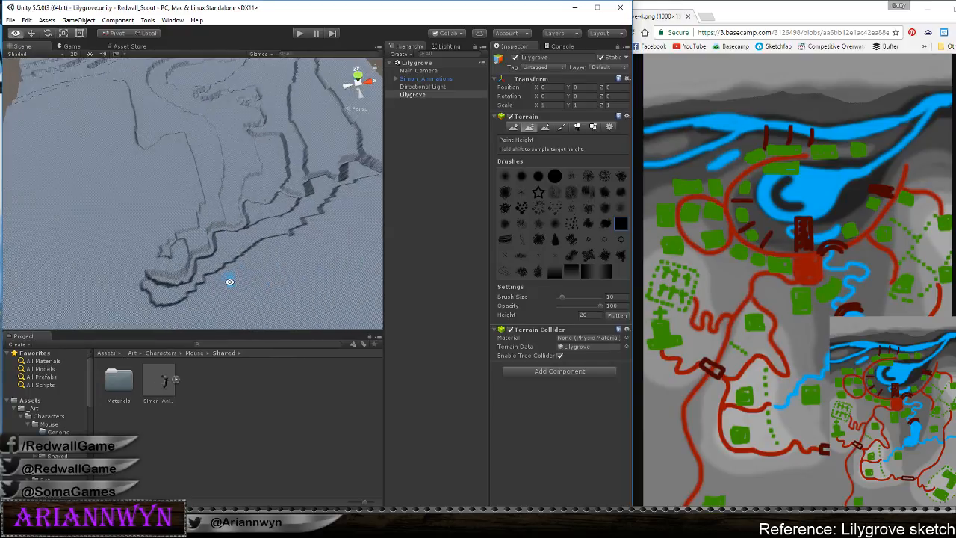
middle_drag(231, 279, 235, 230)
scroll(236, 230, up, 3)
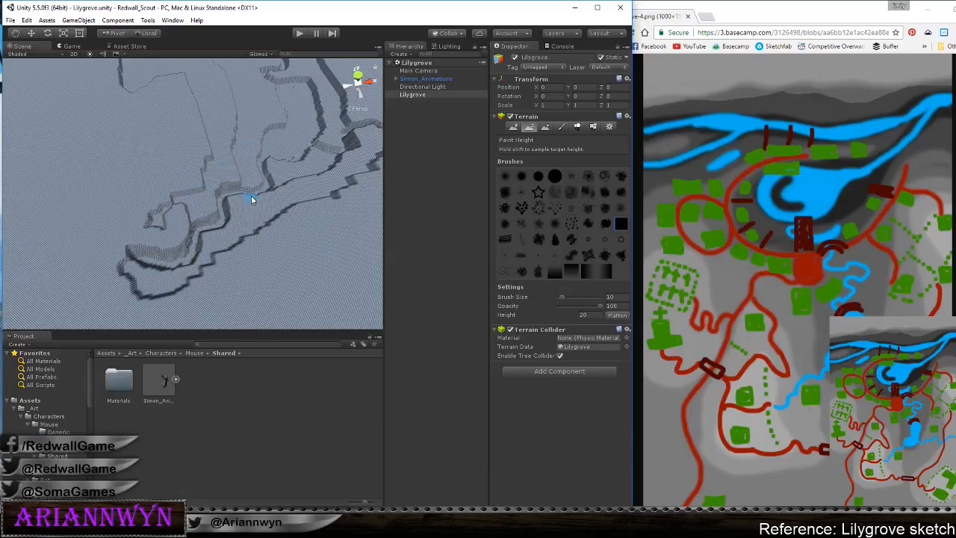
mouse_move(274, 215)
alt+mouse_down()
mouse_move(241, 228)
mouse_move(262, 241)
mouse_move(201, 238)
mouse_move(198, 191)
alt+mouse_up()
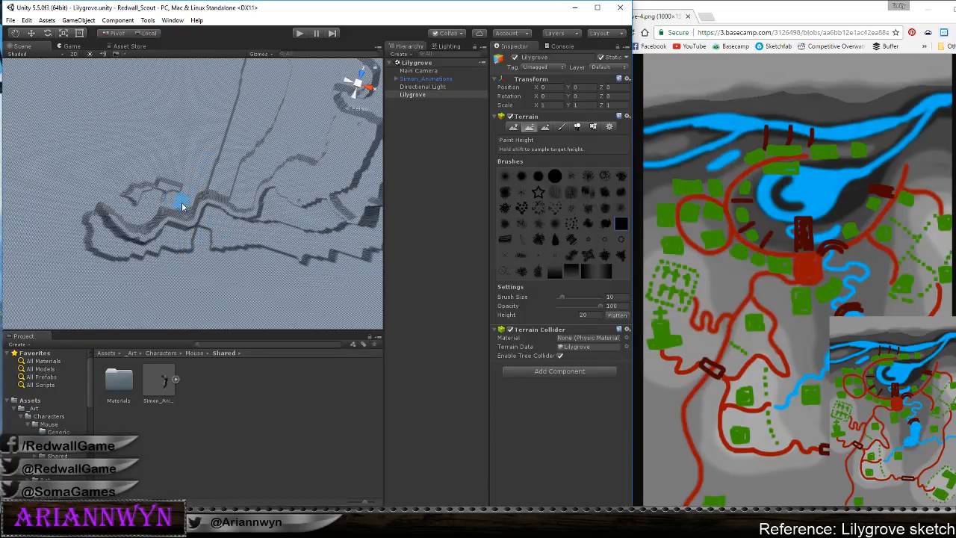
drag(156, 185, 144, 194)
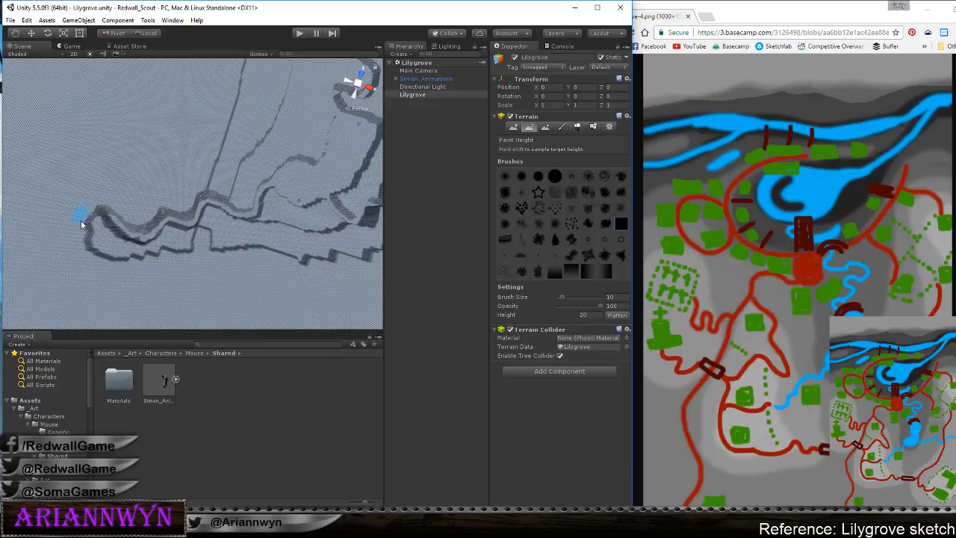
mouse_move(82, 224)
mouse_down()
mouse_move(114, 253)
mouse_move(186, 241)
mouse_move(254, 277)
mouse_up()
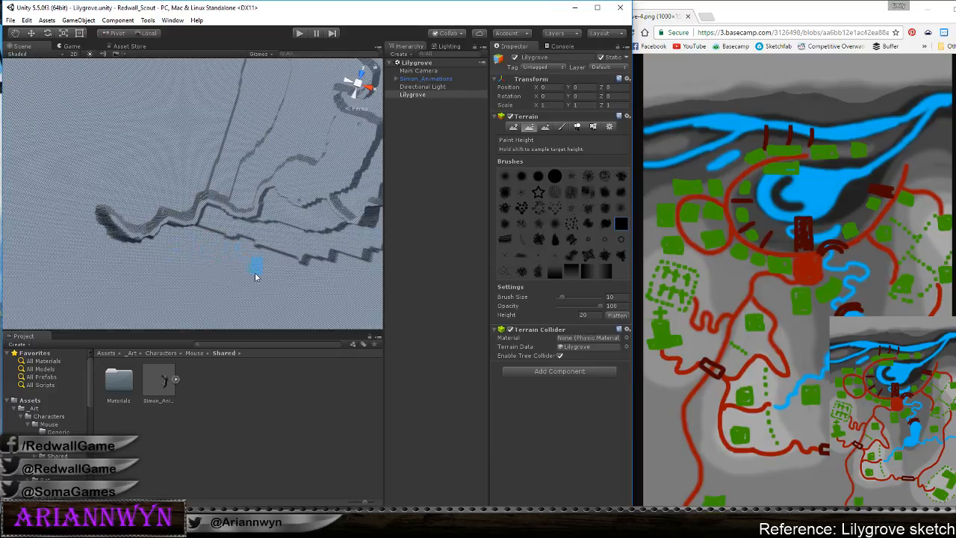
Switch to Chrome, open a new tab in its own window and search Google for "architecture level design book"
click(706, 15)
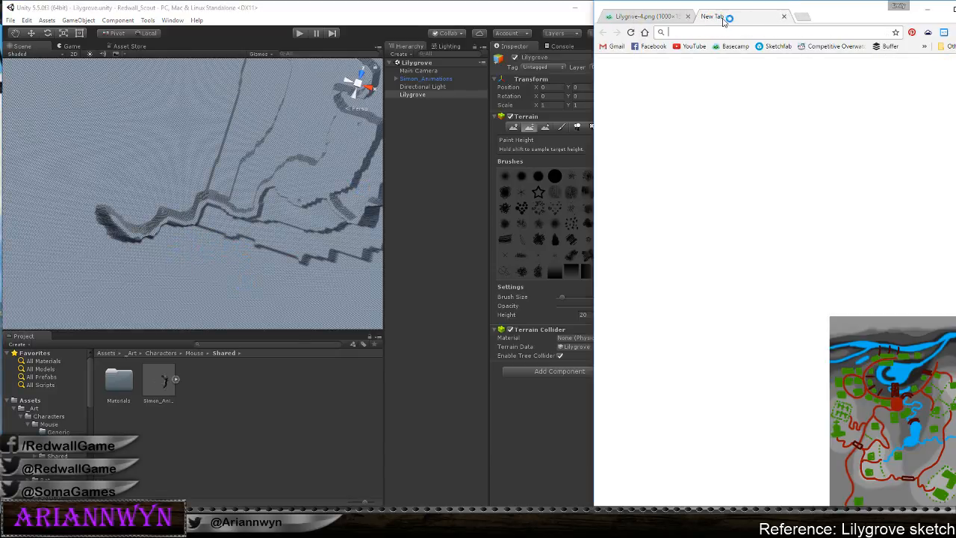
drag(721, 20, 448, 4)
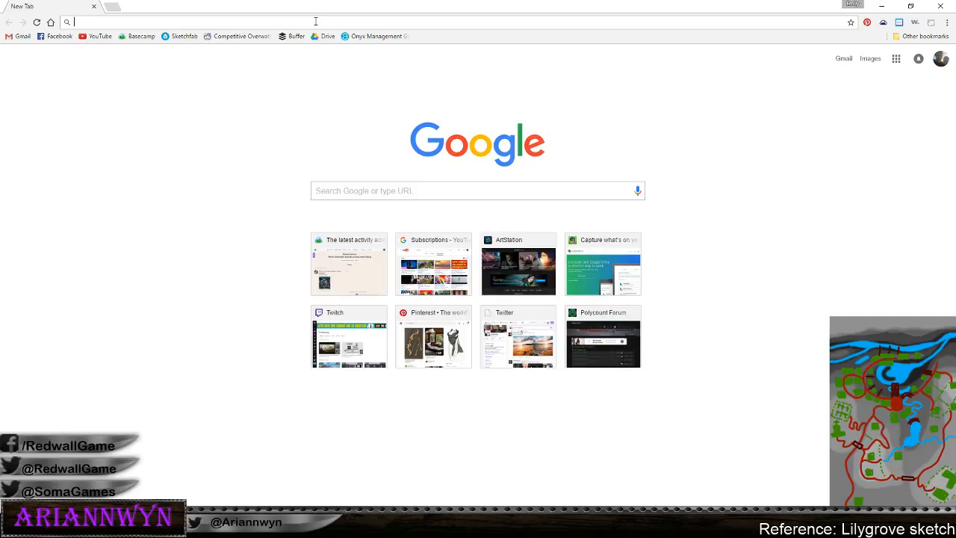
text(archetec)
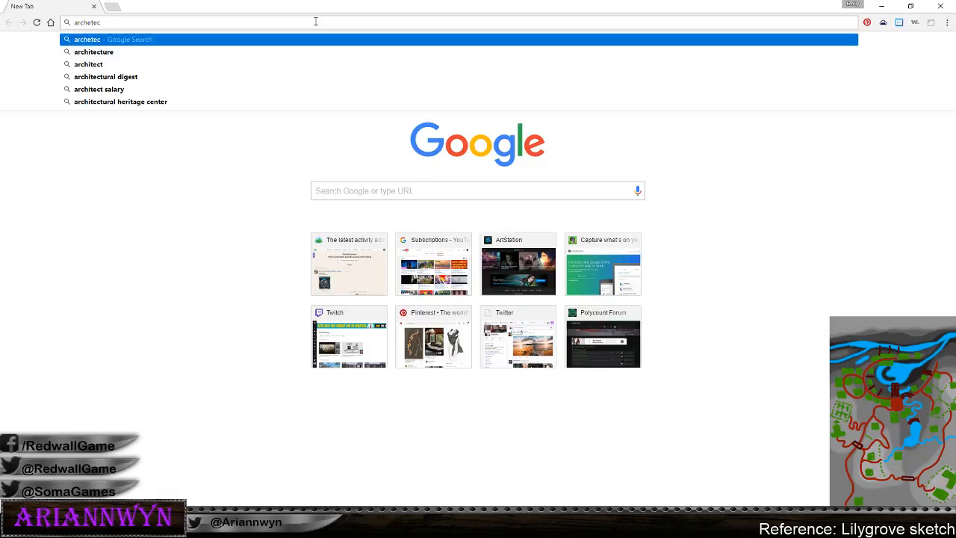
key(Down)
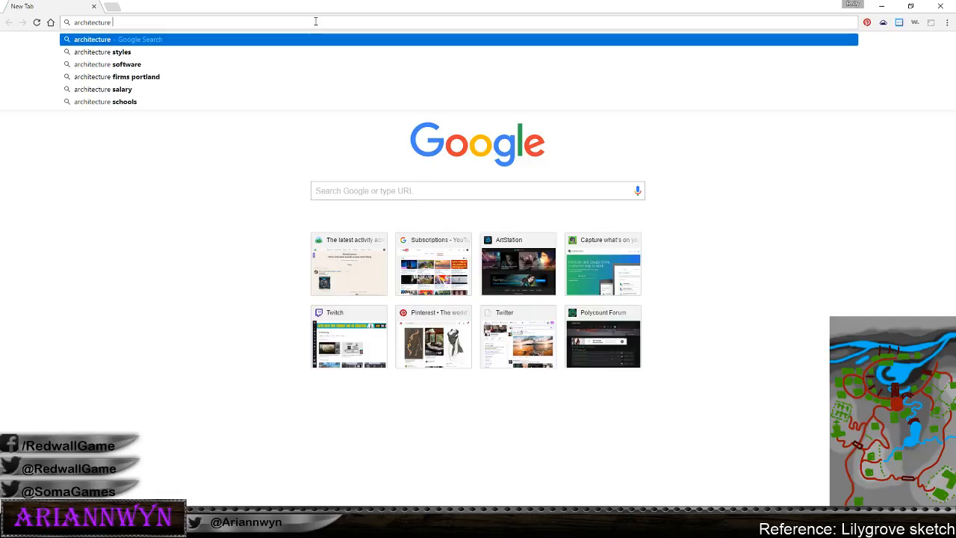
text(level d)
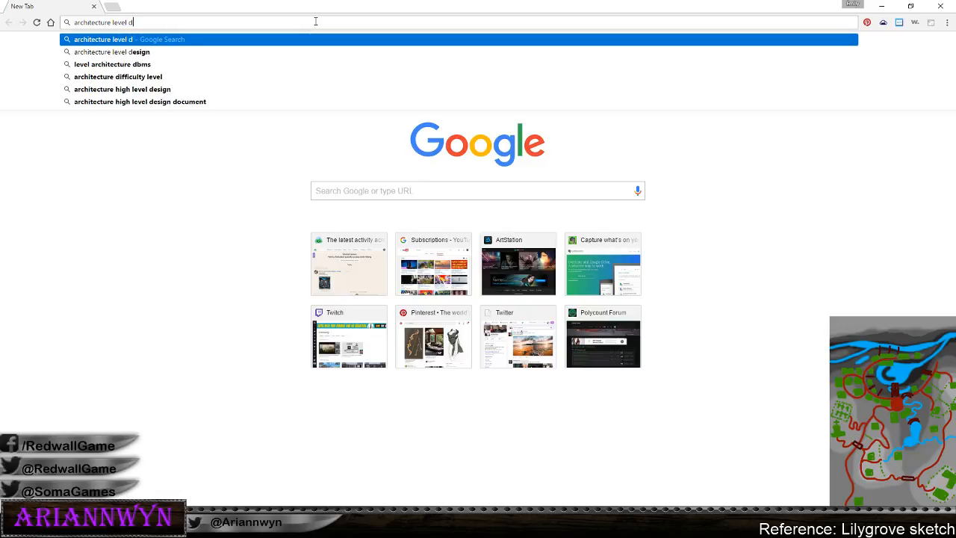
text(esignbook)
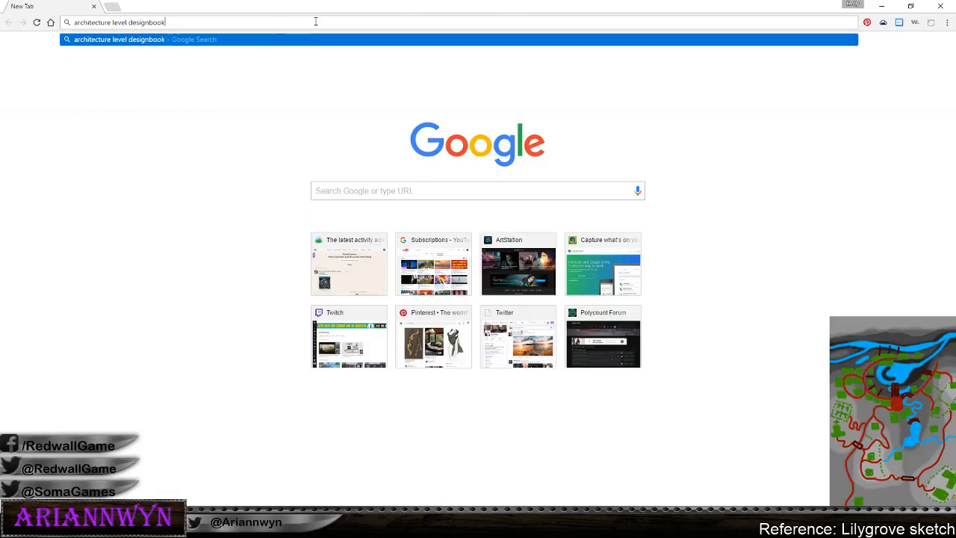
key(Return)
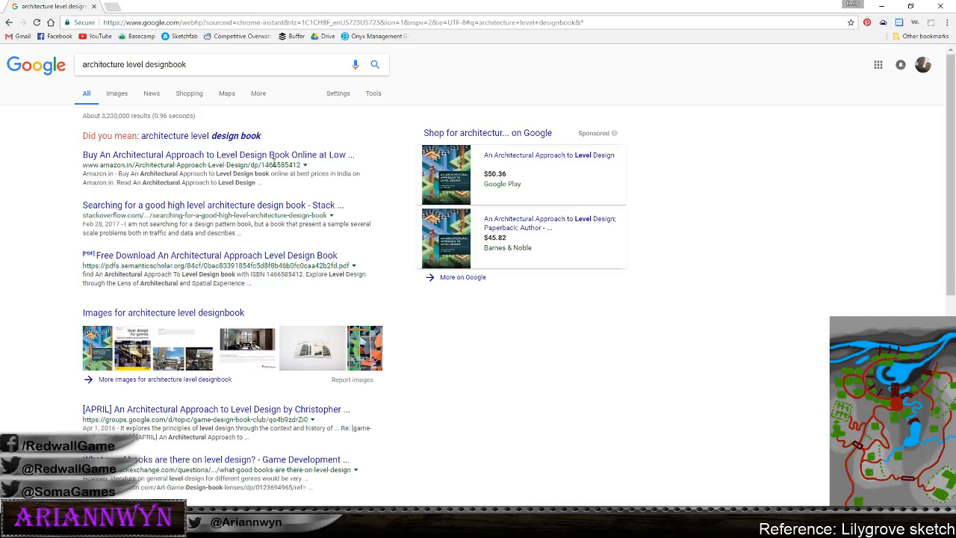
click(238, 138)
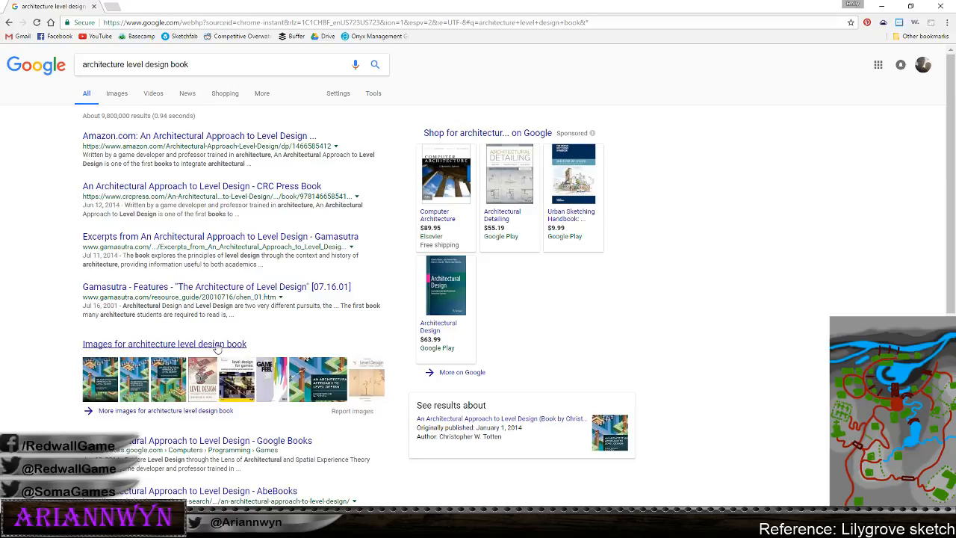
View the Amazon page for An Architectural Approach to Level Design and return to the search results
click(183, 142)
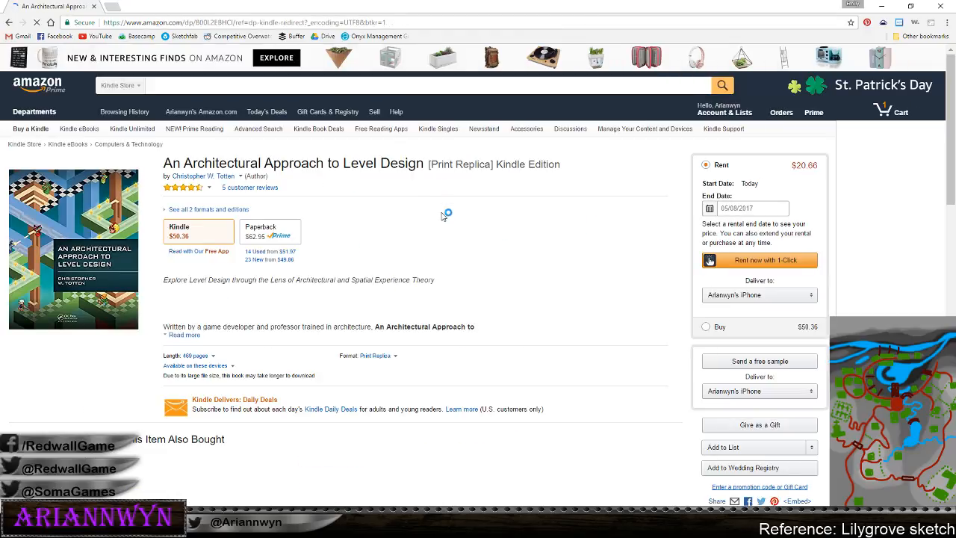
key(alt+Left)
drag(251, 9, 0, 224)
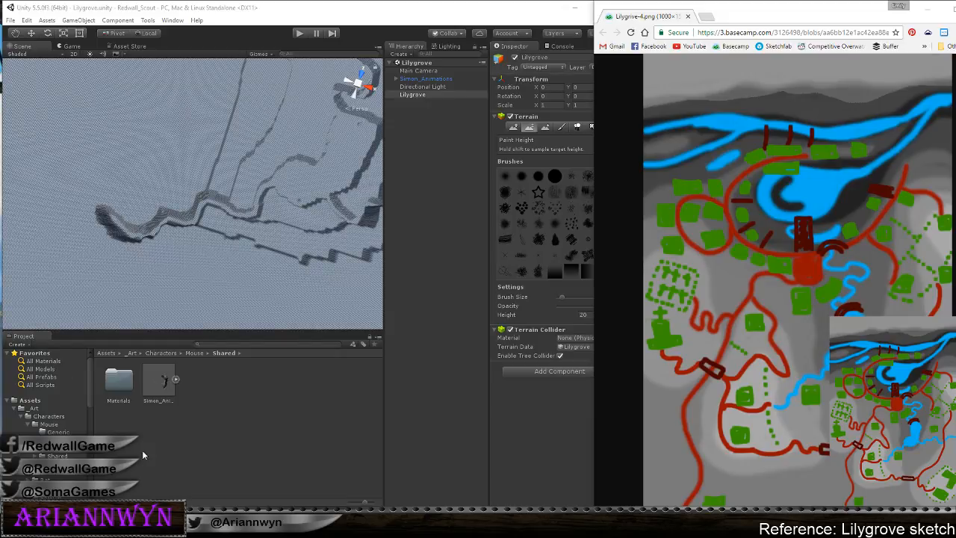
Switch to the Chrome window with the book search and search Google for "preproduction blueprint book"
click(258, 522)
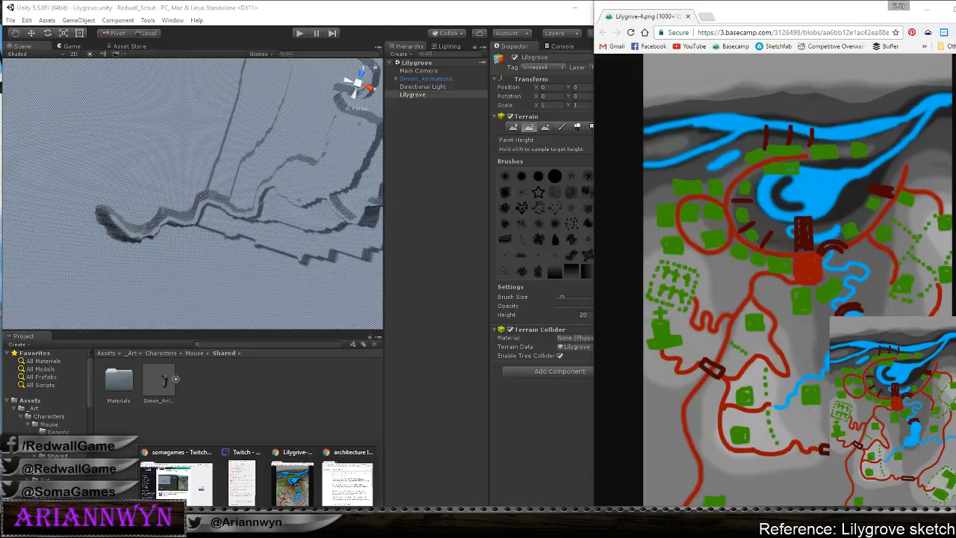
click(347, 482)
drag(413, 84, 242, 96)
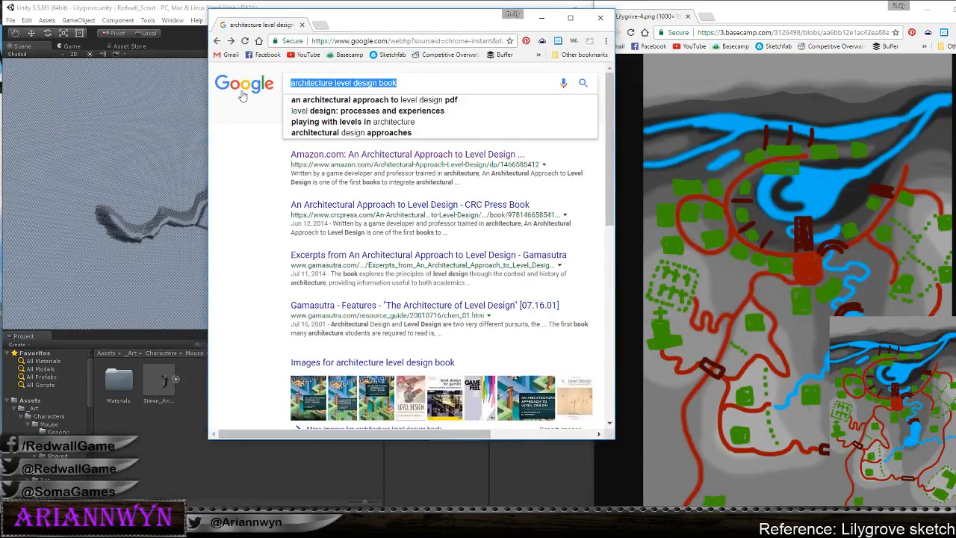
text(prepr)
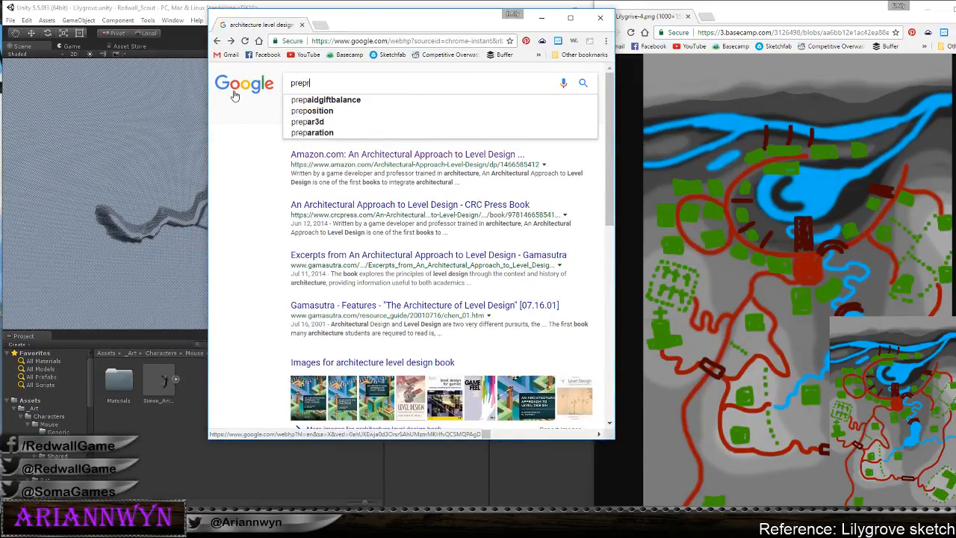
text(oduct)
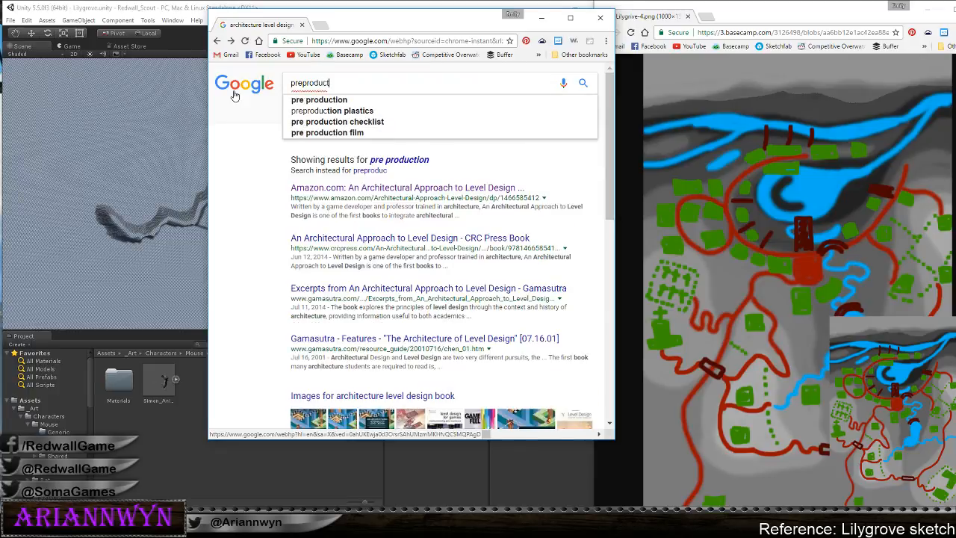
text(ion blueprint)
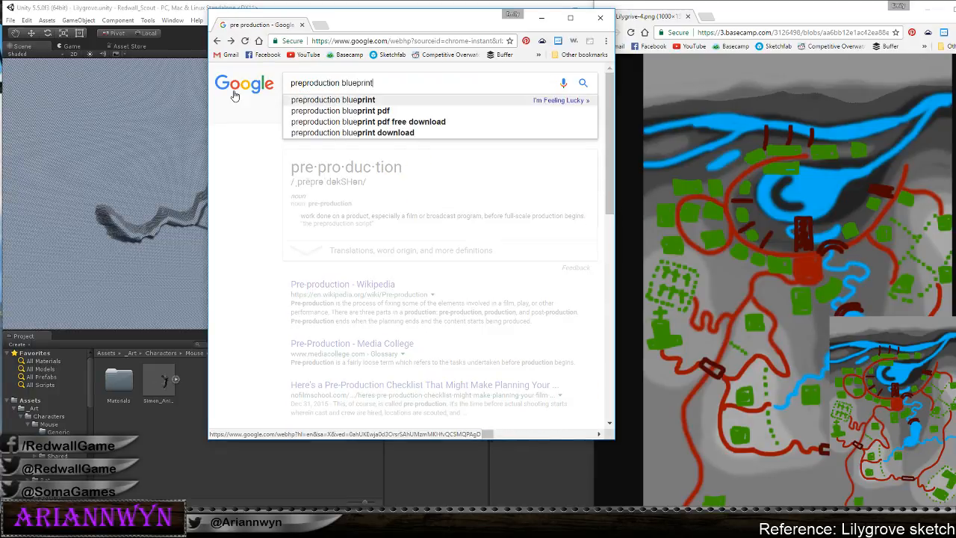
text( book)
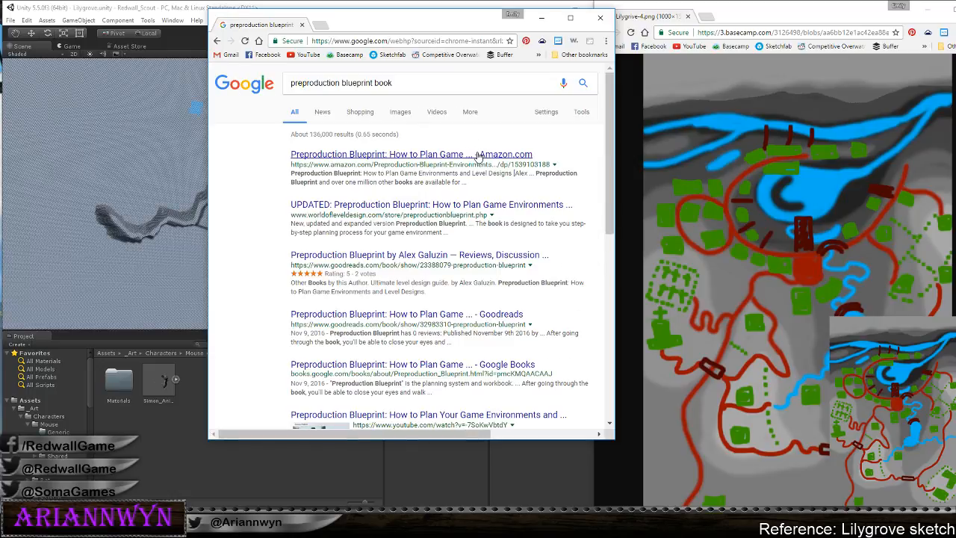
Open the Amazon page for Preproduction Blueprint and view the opening pages in its Look Inside preview
click(478, 154)
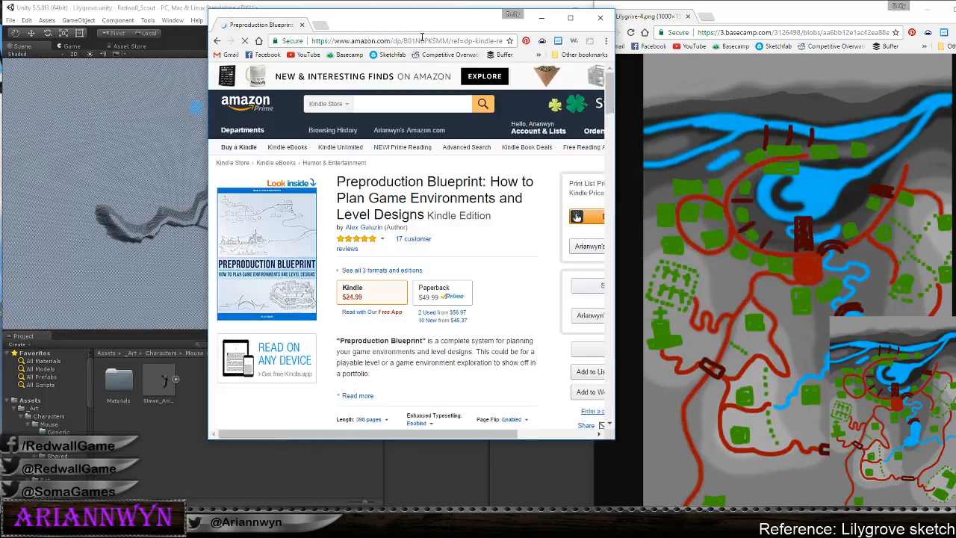
click(421, 40)
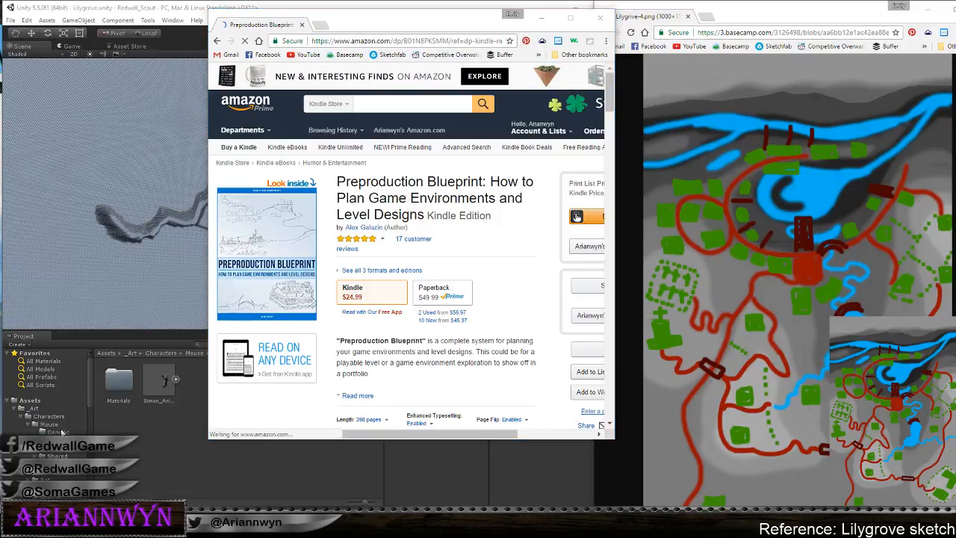
click(299, 186)
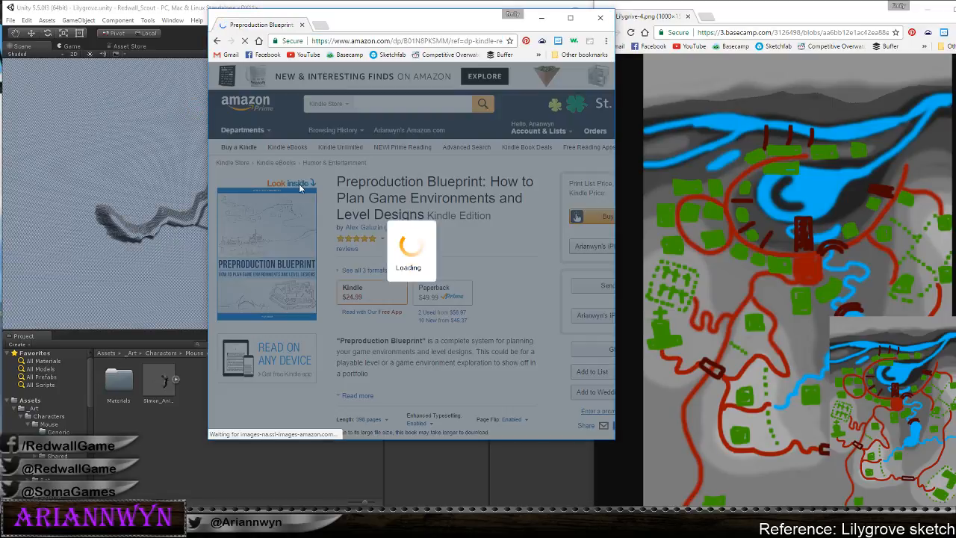
click(557, 268)
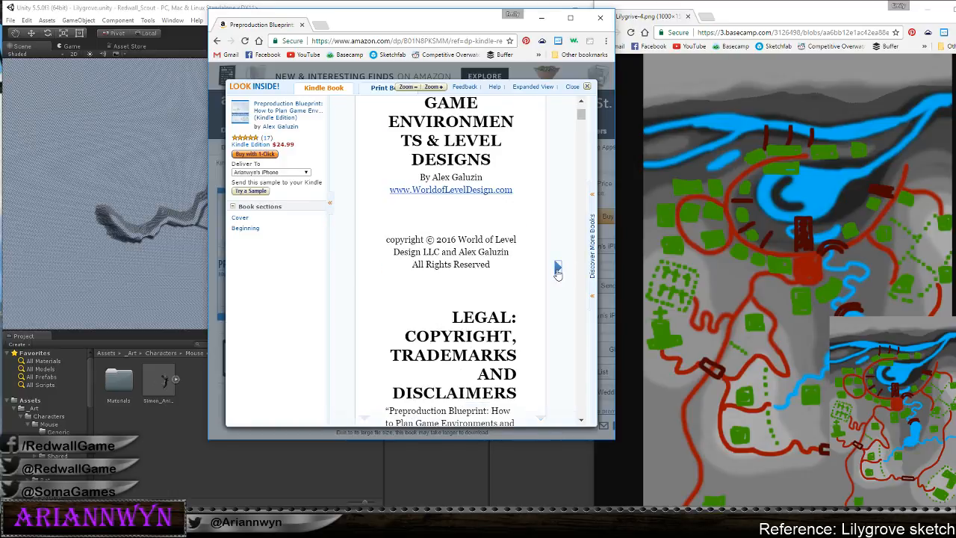
click(557, 267)
scroll(557, 273, down, 3)
scroll(557, 273, up, 5)
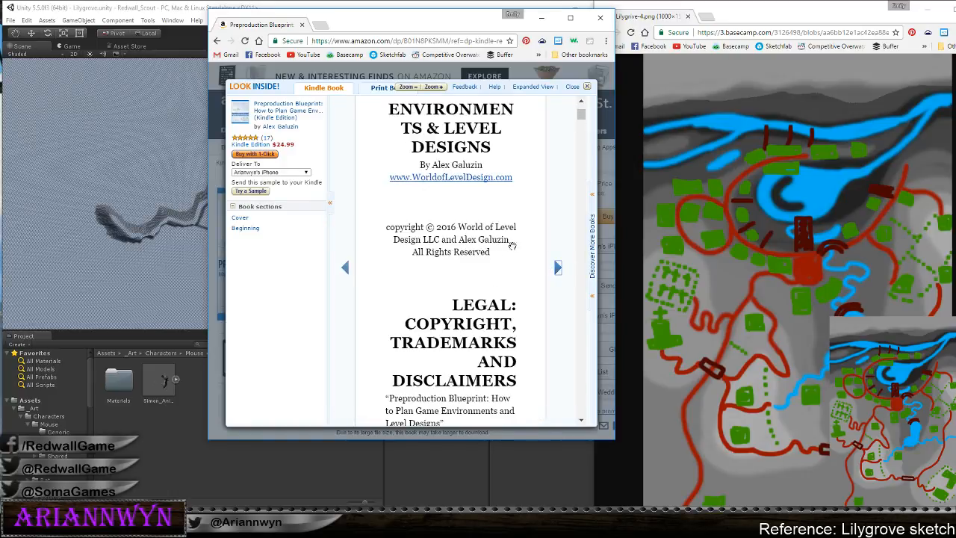
Go to the beginning of the previewed book and examine its table of contents, including the planning steps
click(246, 229)
scroll(488, 210, down, 10)
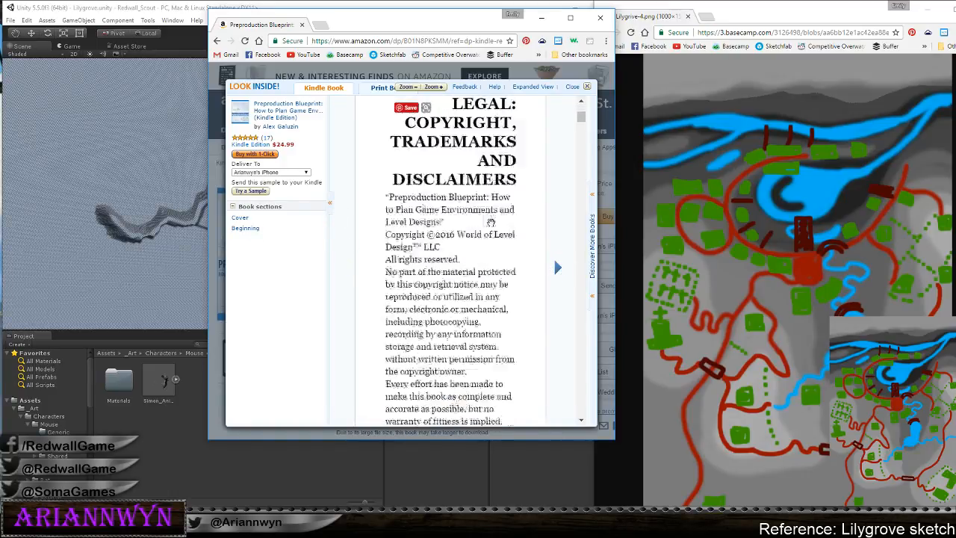
scroll(487, 209, down, 5)
scroll(491, 213, up, 6)
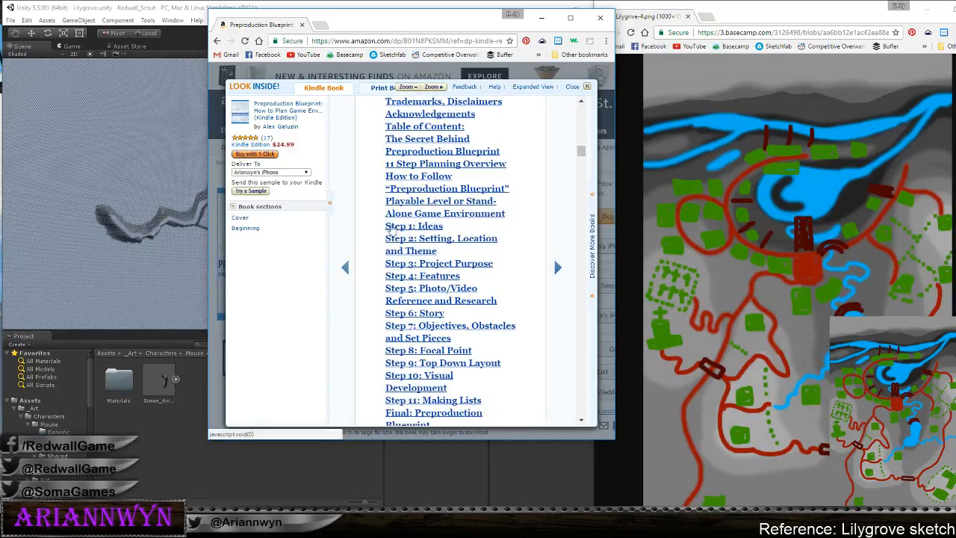
scroll(418, 224, up, 2)
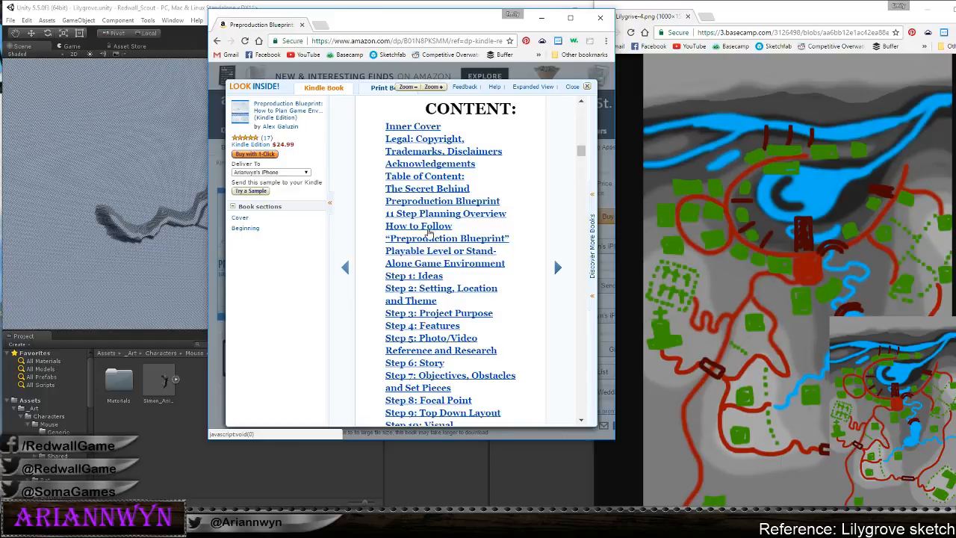
scroll(435, 273, down, 1)
scroll(436, 270, down, 2)
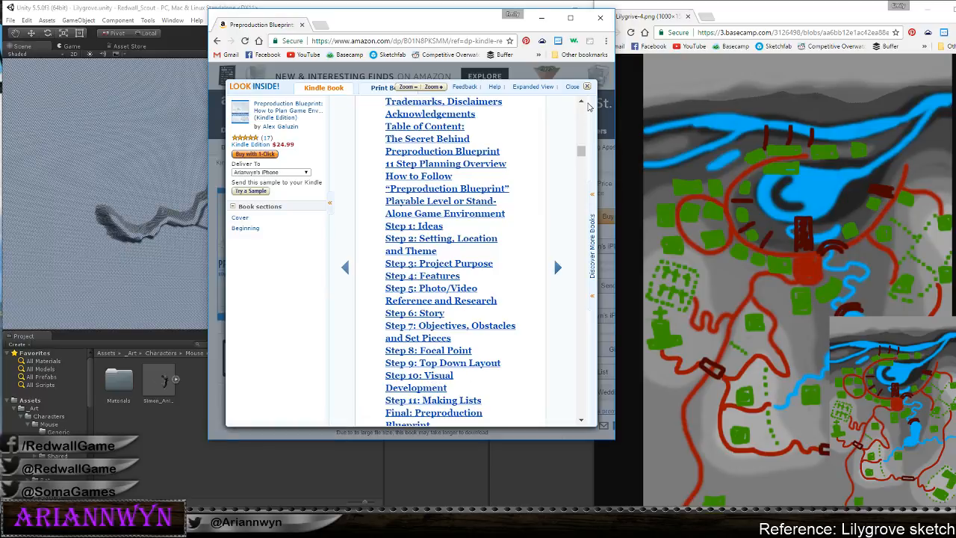
Close the book preview, select the product page's address and move the browser window out of the way
click(588, 88)
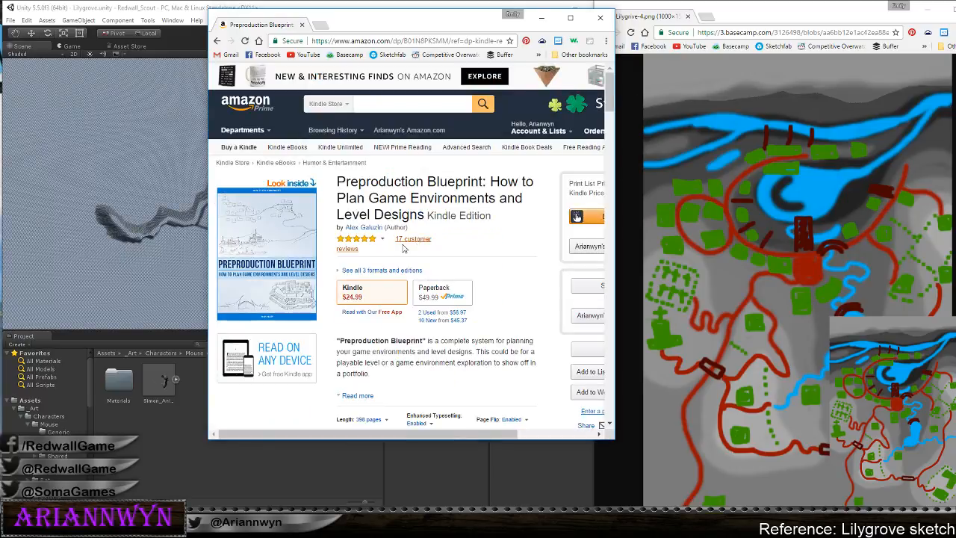
click(348, 41)
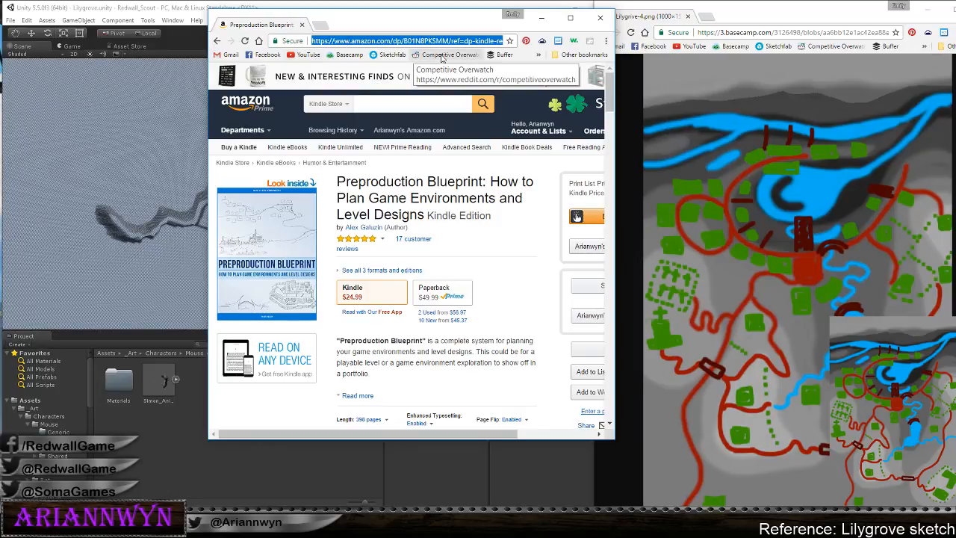
drag(410, 17, 1, 127)
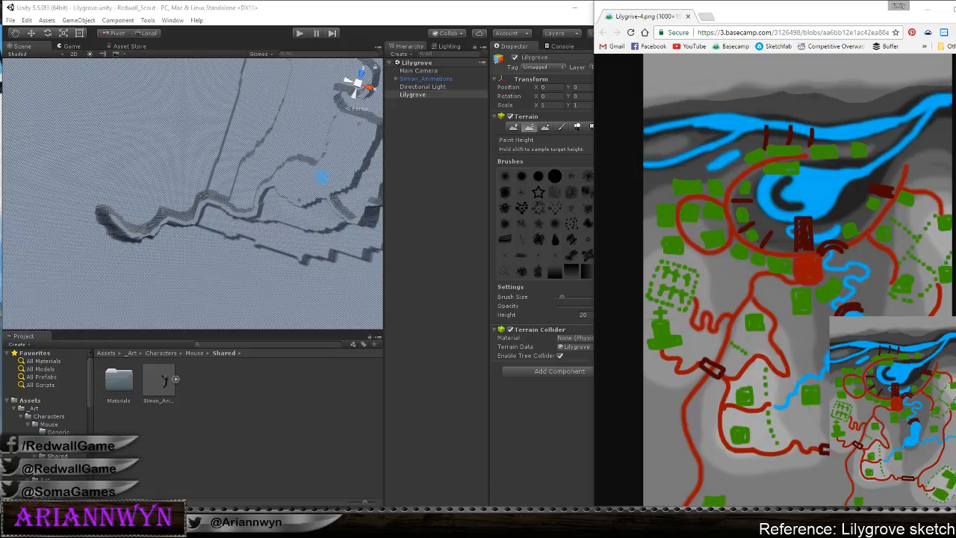
View the GDC YouTube video page for Mass Effect 2's Iterative Level Design Process and close its window
drag(0, 42, 288, 52)
click(333, 308)
click(263, 66)
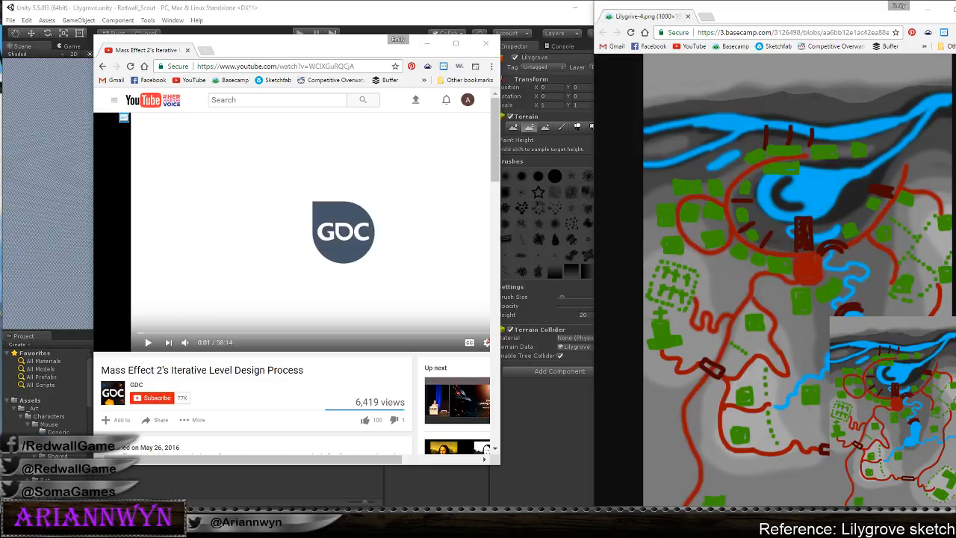
click(485, 43)
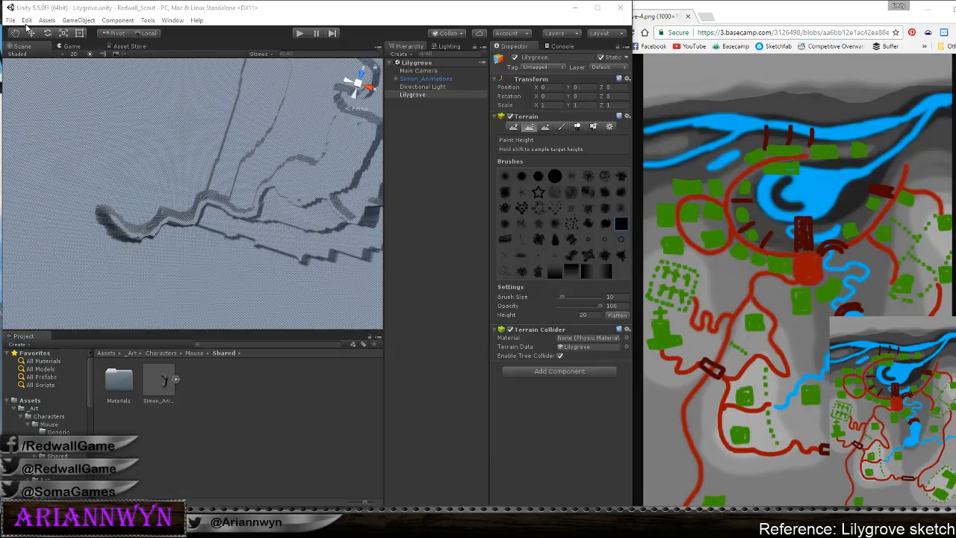
Switch back to Unity and set the Paint Height tool to height 25 and brush size 20, with the terrain seen from the top
click(287, 4)
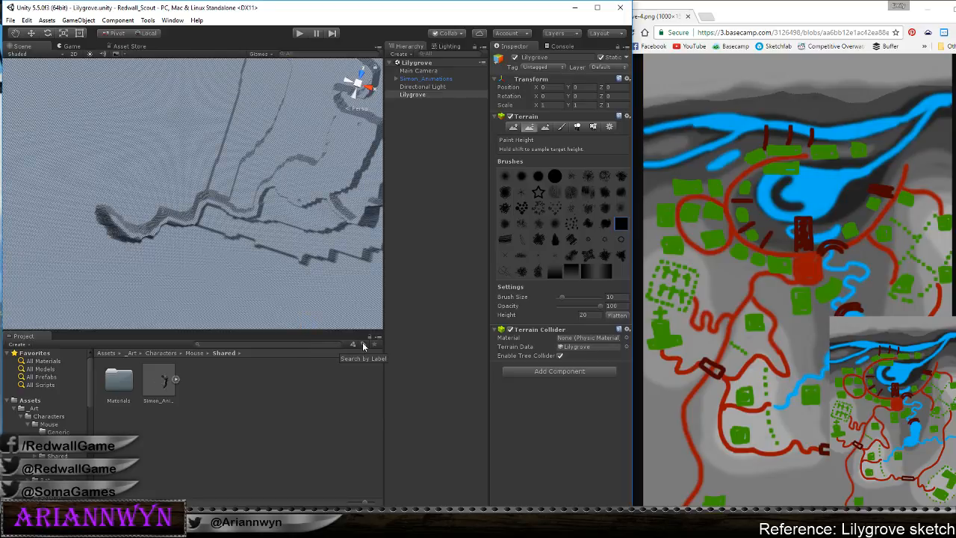
right_drag(286, 297, 296, 265)
scroll(296, 264, up, 6)
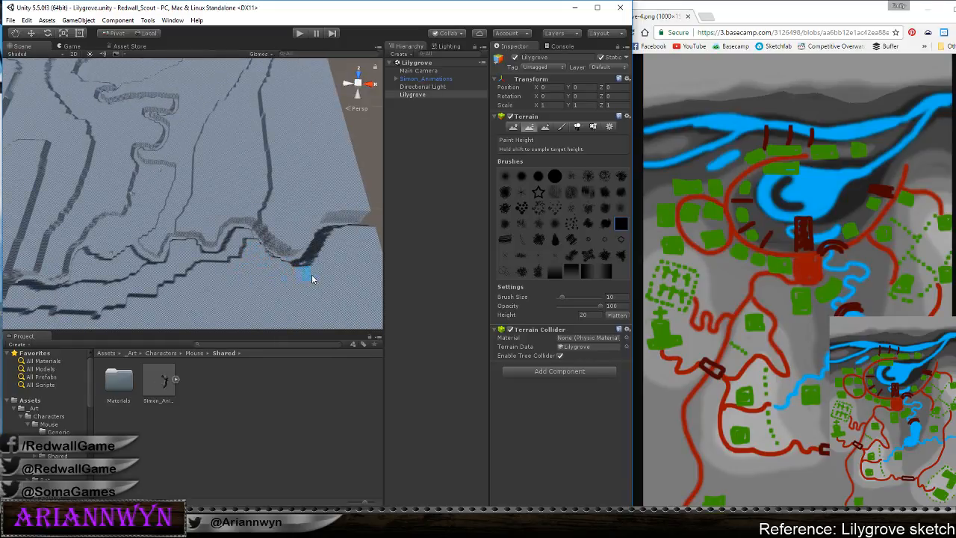
right_drag(273, 271, 110, 248)
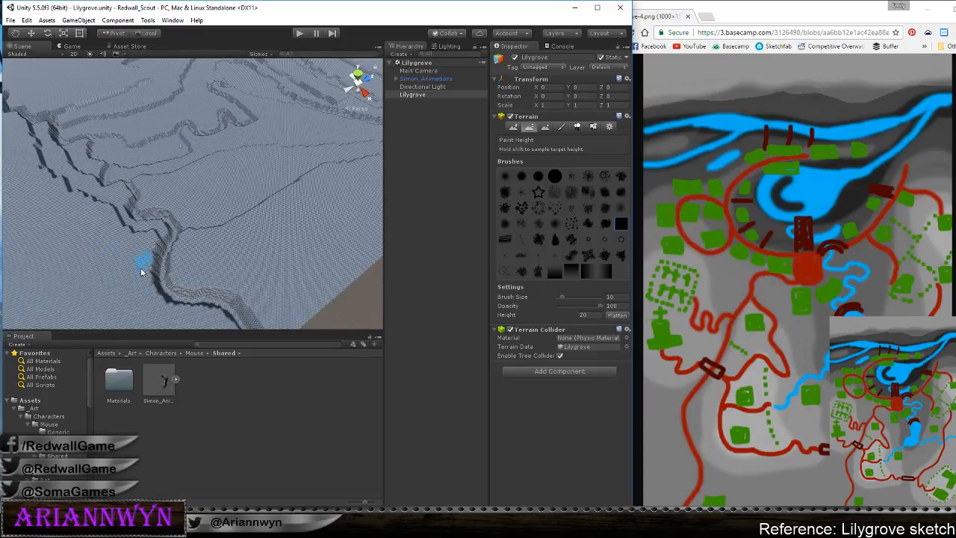
mouse_move(177, 258)
right_down()
mouse_move(326, 273)
mouse_move(254, 246)
mouse_move(274, 258)
mouse_move(241, 180)
mouse_move(307, 168)
mouse_move(369, 201)
right_up()
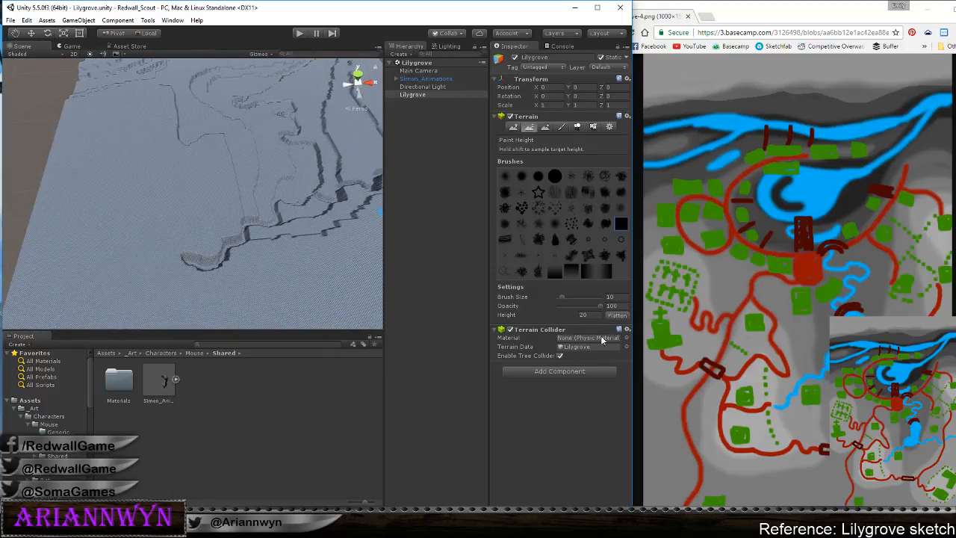
click(586, 315)
text(25)
scroll(254, 198, down, 6)
middle_drag(253, 198, 298, 270)
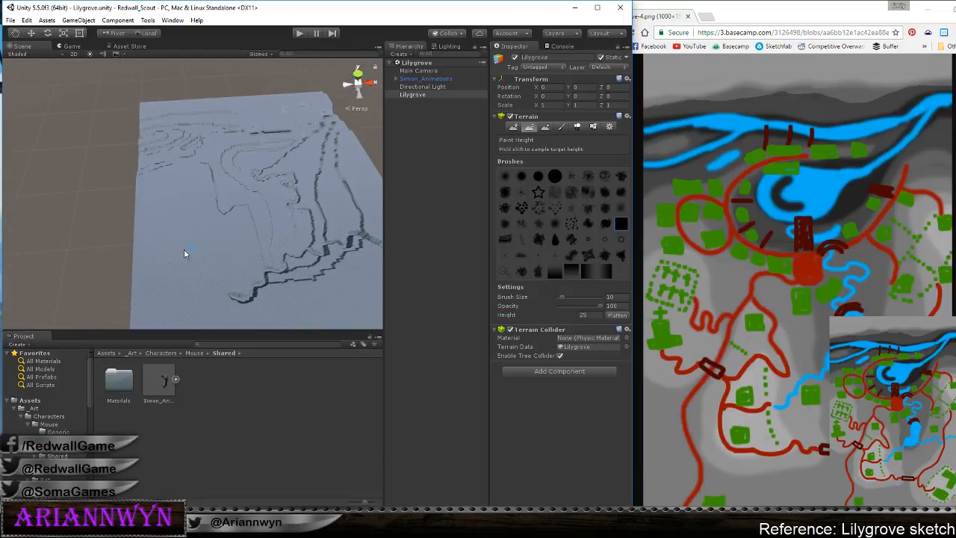
click(613, 297)
text(20)
click(359, 76)
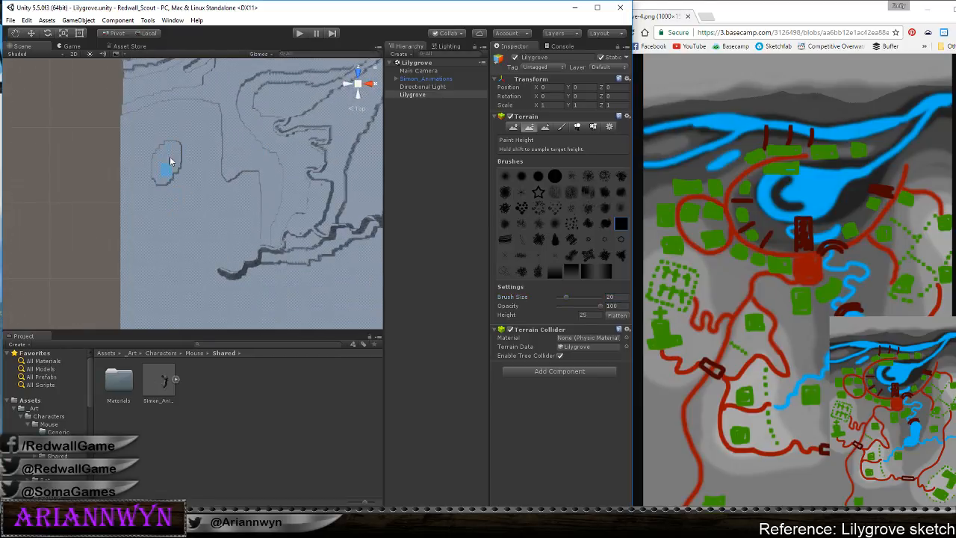
Try to paint a plateau at height 25 along the terrain's western edge, and undo the painting
drag(169, 158, 126, 177)
drag(136, 268, 146, 189)
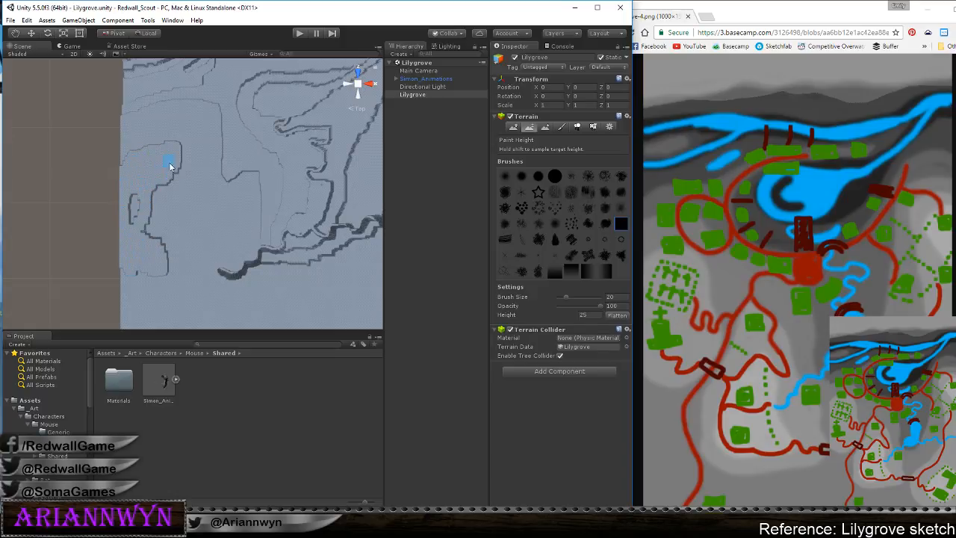
mouse_move(193, 219)
mouse_down()
mouse_move(190, 247)
mouse_move(136, 263)
mouse_move(153, 276)
mouse_move(168, 198)
mouse_move(126, 217)
mouse_up()
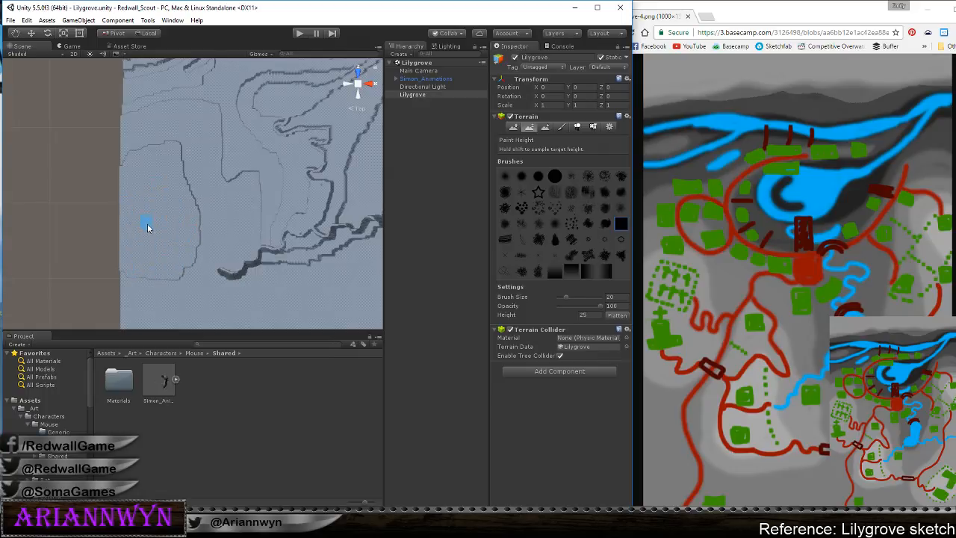
middle_drag(149, 223, 138, 274)
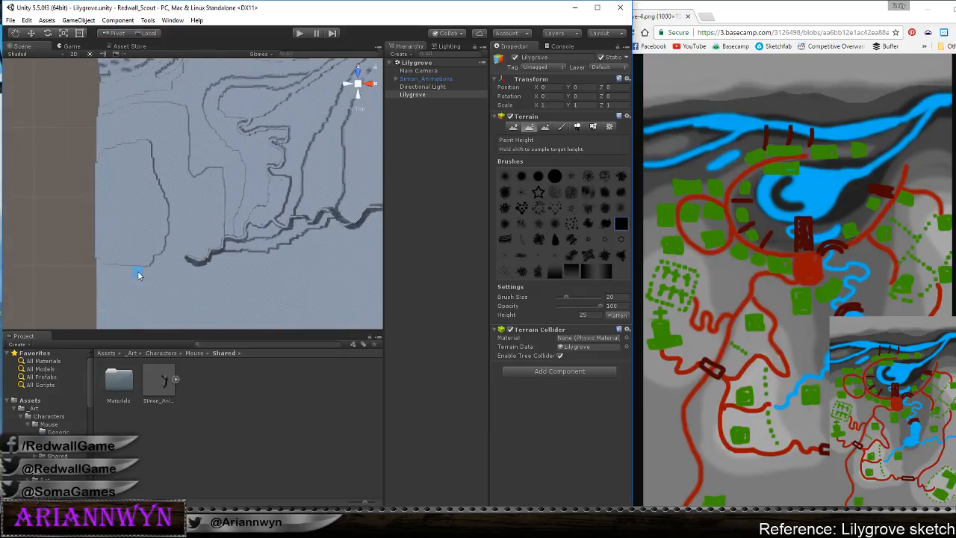
click(375, 10)
middle_drag(214, 258, 200, 210)
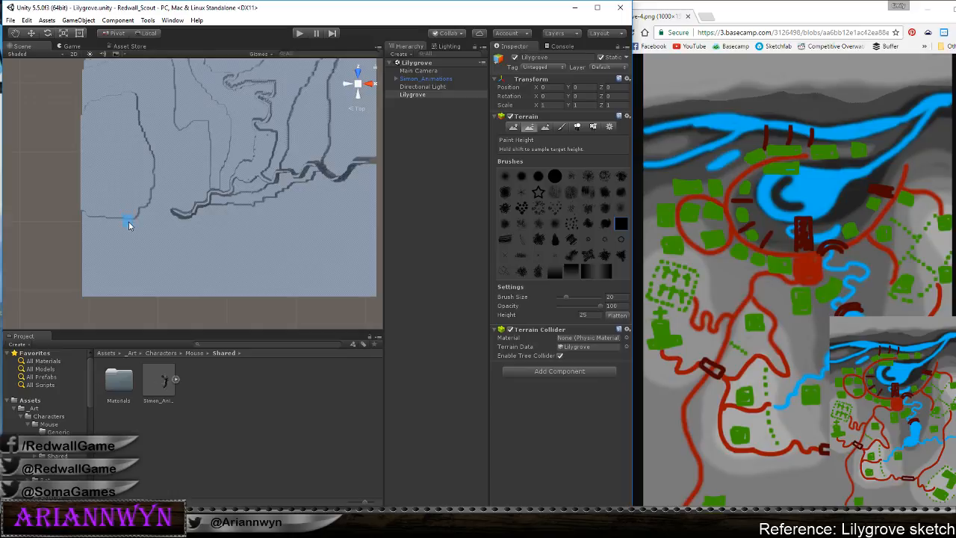
mouse_move(128, 220)
mouse_down()
mouse_move(140, 201)
mouse_move(149, 218)
mouse_up()
key(ctrl+z)
key(ctrl+z)
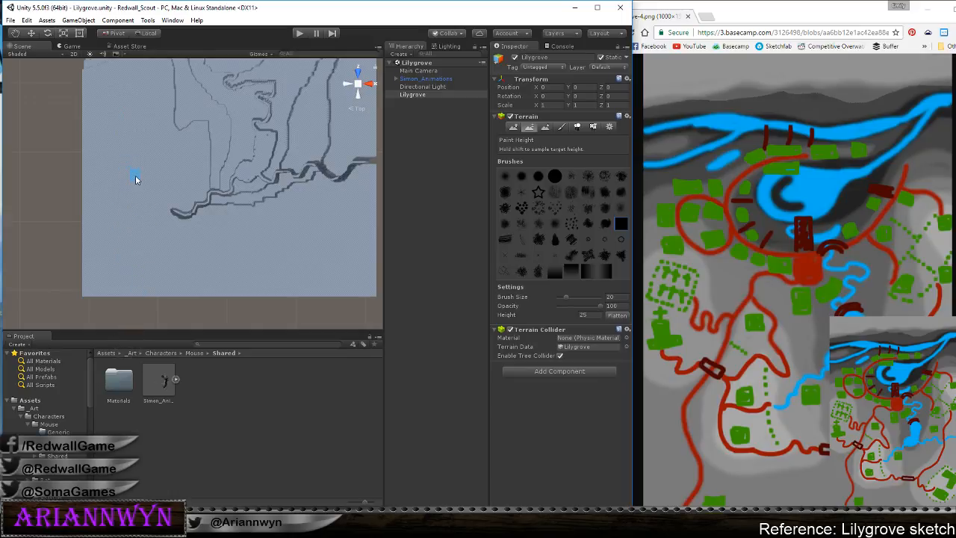
Paint height 25 over a plateau on the terrain's western edge and over the ground around the southern stream's western tip
mouse_move(129, 177)
mouse_down()
mouse_move(93, 185)
mouse_move(132, 156)
mouse_move(126, 103)
mouse_move(86, 101)
mouse_move(92, 186)
mouse_move(111, 115)
mouse_move(117, 163)
mouse_up()
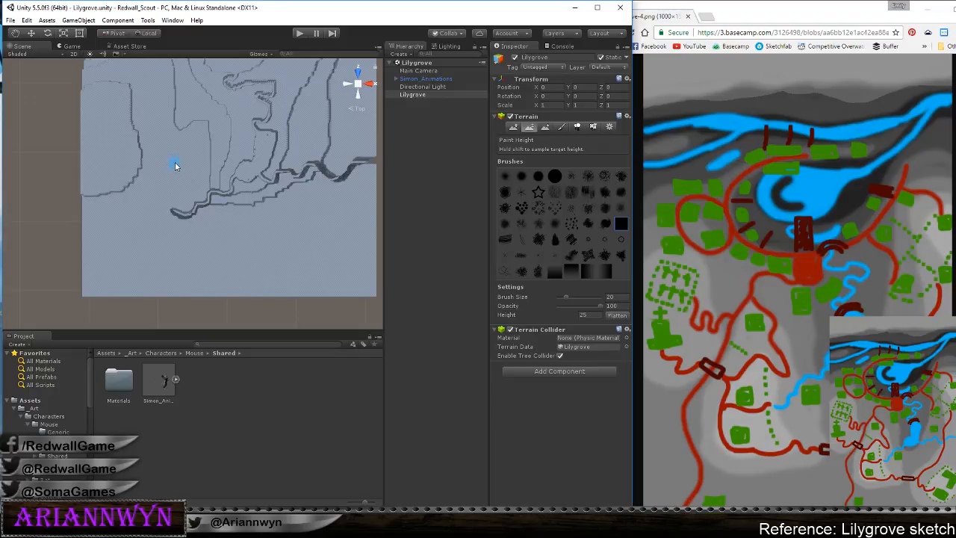
drag(175, 166, 174, 161)
mouse_move(135, 274)
mouse_down()
mouse_move(195, 261)
mouse_move(214, 224)
mouse_move(185, 253)
mouse_move(154, 232)
mouse_move(145, 207)
mouse_move(157, 192)
mouse_move(181, 192)
mouse_move(159, 198)
mouse_move(182, 196)
mouse_move(159, 219)
mouse_up()
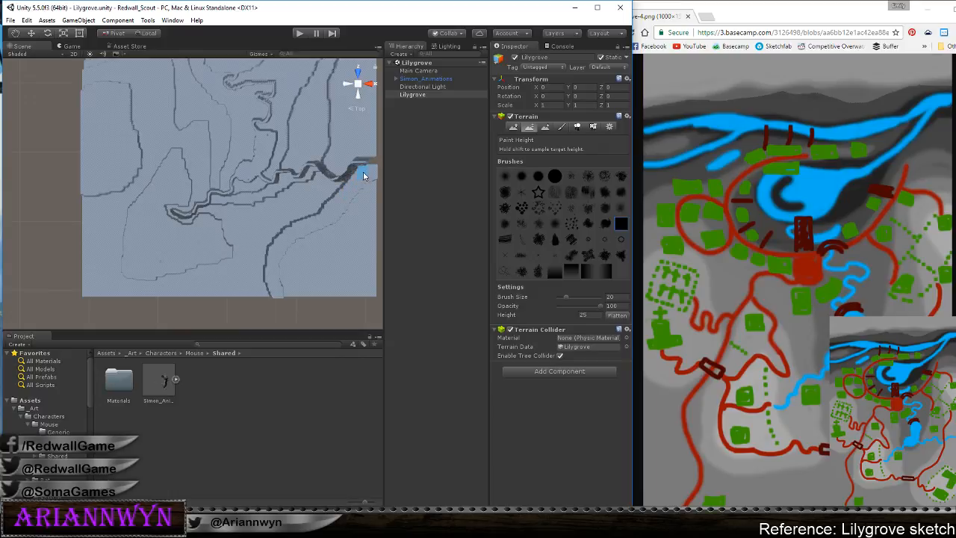
Fill the terrain's southeastern corner below the southern stream at height 25
mouse_move(362, 172)
mouse_down()
mouse_move(346, 221)
mouse_move(370, 220)
mouse_move(357, 207)
mouse_move(313, 247)
mouse_move(305, 242)
mouse_up()
mouse_move(283, 295)
mouse_down()
mouse_move(299, 263)
mouse_move(375, 296)
mouse_move(363, 270)
mouse_move(378, 186)
mouse_move(374, 215)
mouse_up()
mouse_move(350, 273)
mouse_down()
mouse_move(311, 262)
mouse_move(345, 266)
mouse_move(319, 272)
mouse_up()
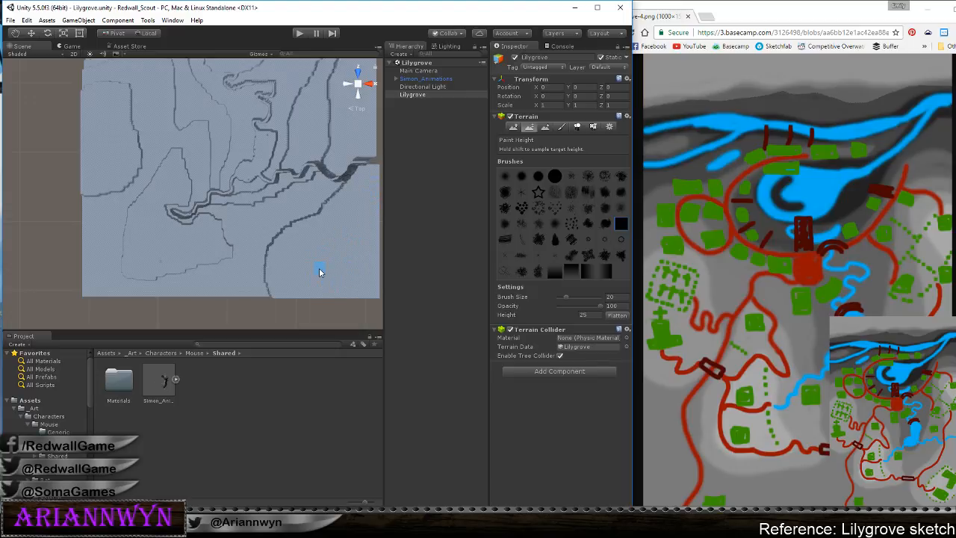
scroll(341, 220, up, 4)
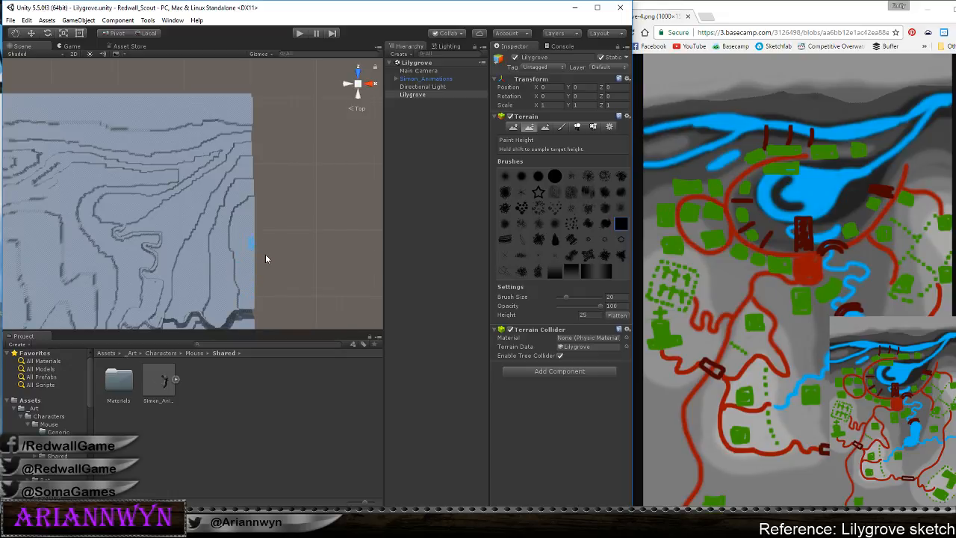
Paint height 25 over the ground on both sides of the southern stream's western tip, trimming the tip's outer ledges
scroll(265, 254, down, 7)
middle_drag(265, 254, 336, 197)
scroll(336, 200, up, 6)
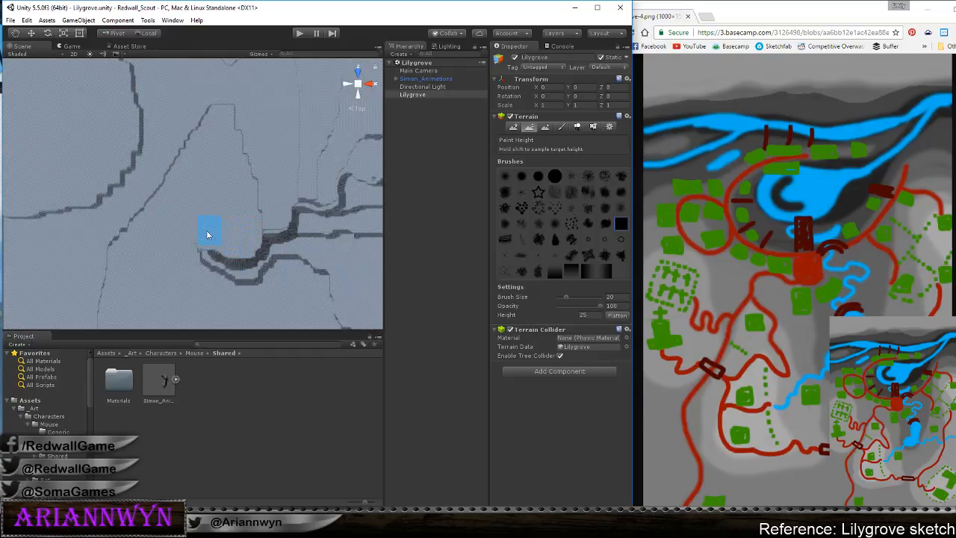
mouse_move(207, 234)
mouse_down()
mouse_move(187, 273)
mouse_move(251, 294)
mouse_up()
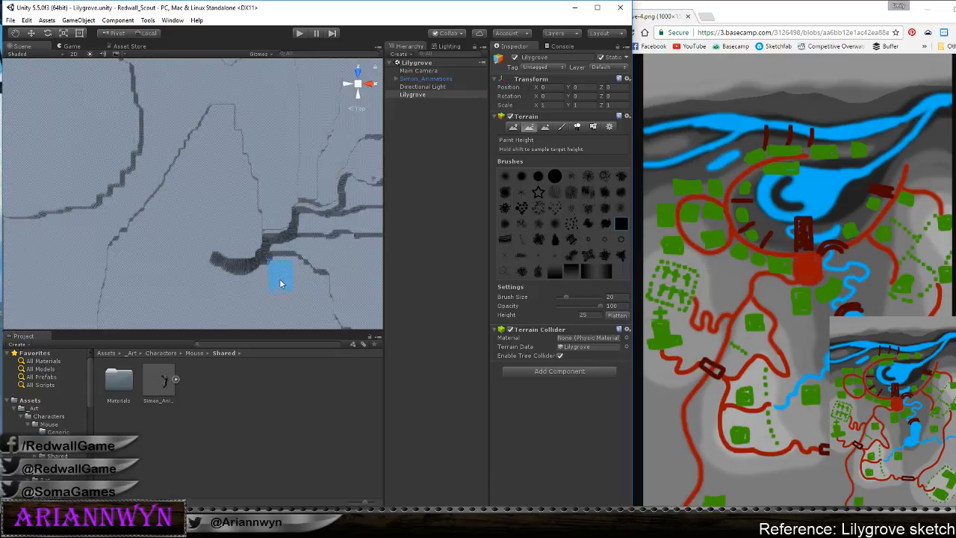
Try a square dab at height 10 in the winding stream's bed, undo it, and set the paint height to 5
mouse_move(280, 278)
alt+mouse_down()
mouse_move(271, 288)
mouse_move(271, 242)
mouse_move(214, 215)
mouse_move(198, 257)
mouse_move(209, 248)
mouse_move(213, 262)
mouse_move(271, 231)
mouse_move(215, 198)
alt+mouse_up()
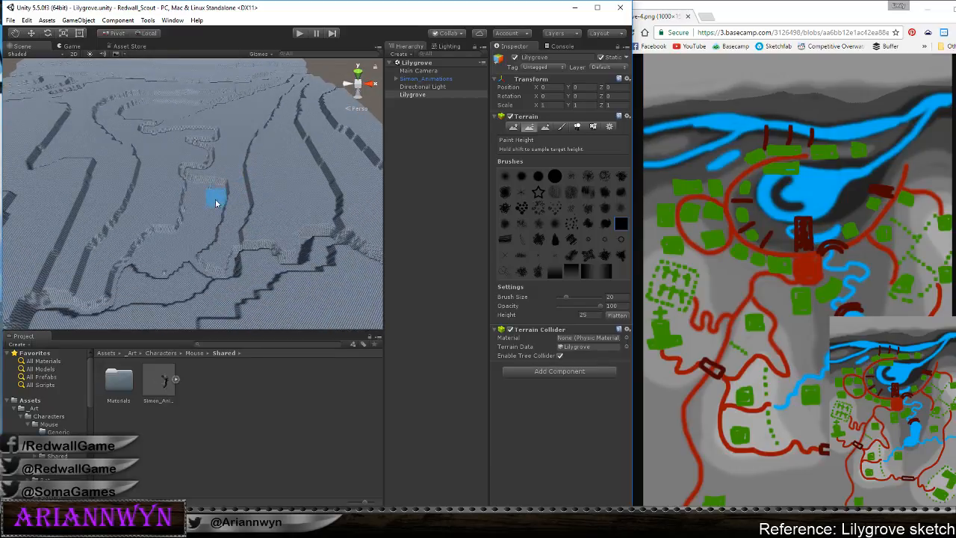
click(583, 315)
scroll(207, 205, up, 3)
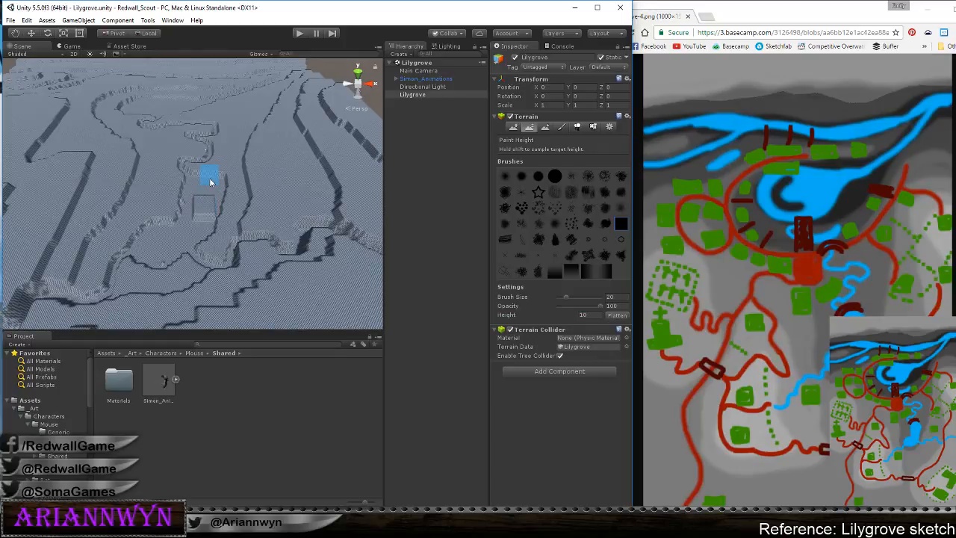
click(588, 315)
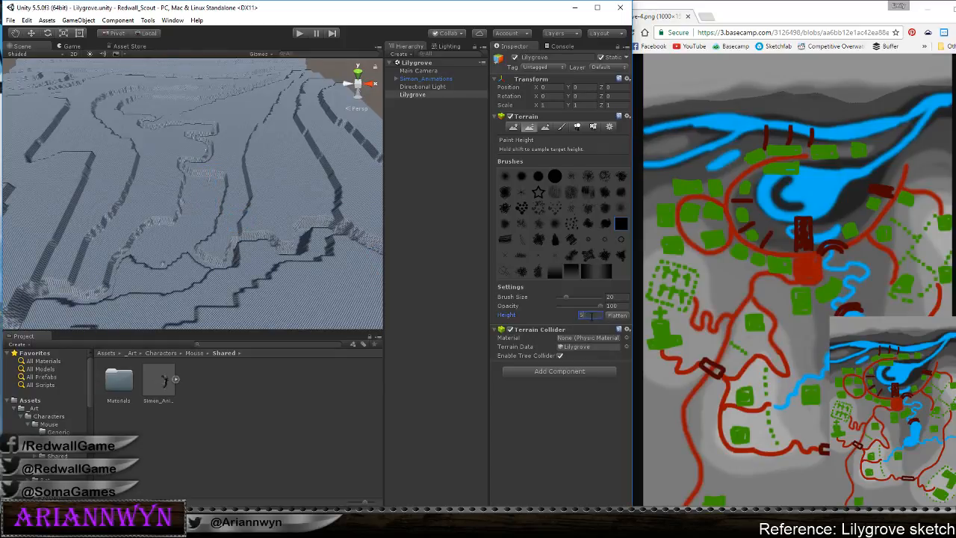
text(5)
key(Return)
scroll(193, 239, up, 2)
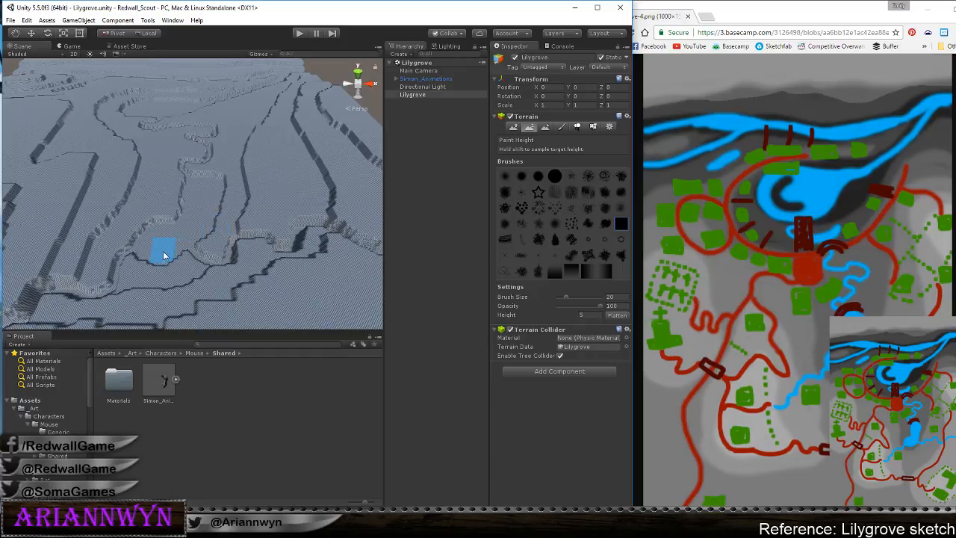
Set the brush size to 5 and paint the lower stretch of the southern stream's bed at height 10
alt+drag(173, 250, 201, 216)
click(621, 296)
text(10)
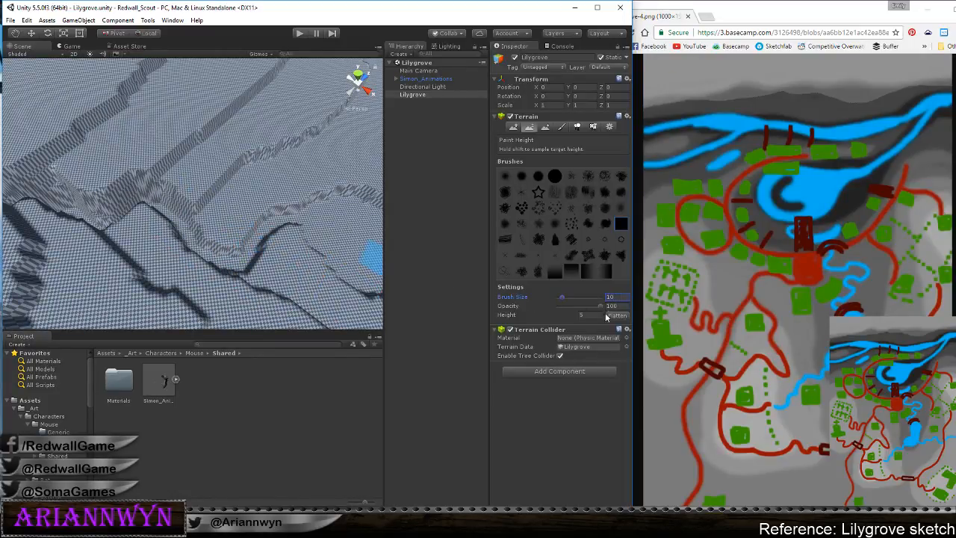
key(BackSpace)
key(BackSpace)
text(5)
click(586, 316)
text(10)
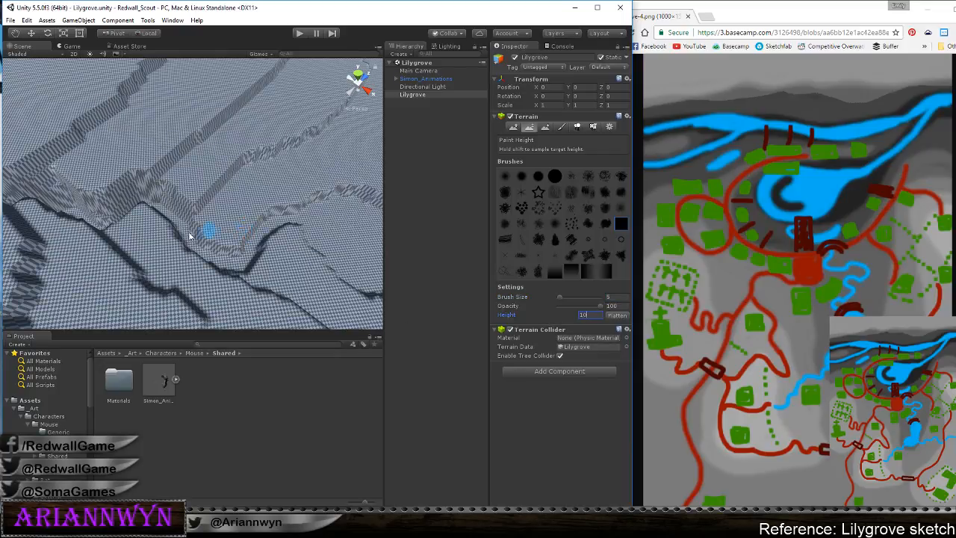
alt+drag(215, 146, 59, 139)
mouse_move(60, 139)
middle_down()
mouse_move(185, 162)
mouse_move(197, 173)
middle_up()
mouse_move(207, 199)
mouse_down()
mouse_move(214, 224)
mouse_move(234, 177)
mouse_up()
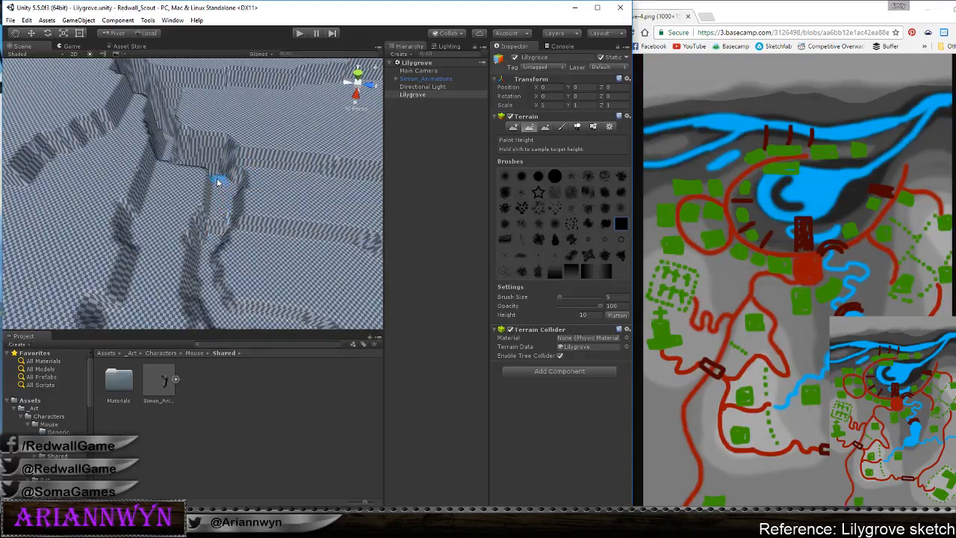
alt+drag(211, 159, 252, 195)
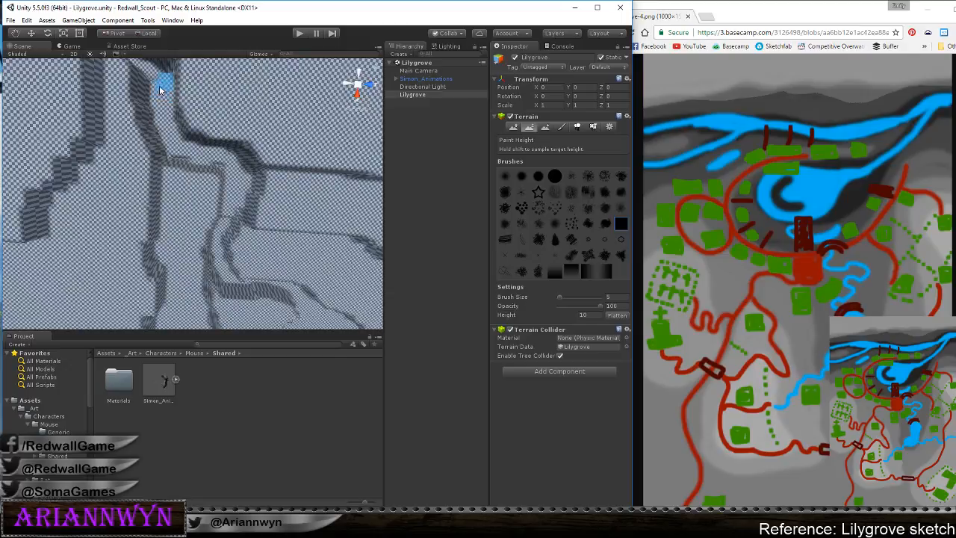
Paint the middle stretch of the southern stream's bed at height 15 as the next step up
alt+drag(261, 182, 309, 252)
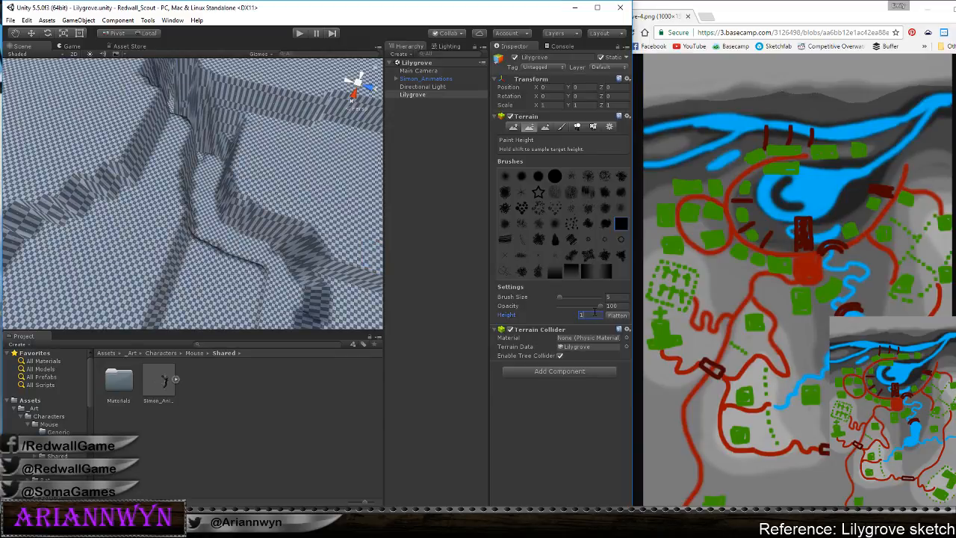
mouse_move(202, 195)
mouse_down()
mouse_move(202, 206)
mouse_move(206, 176)
mouse_up()
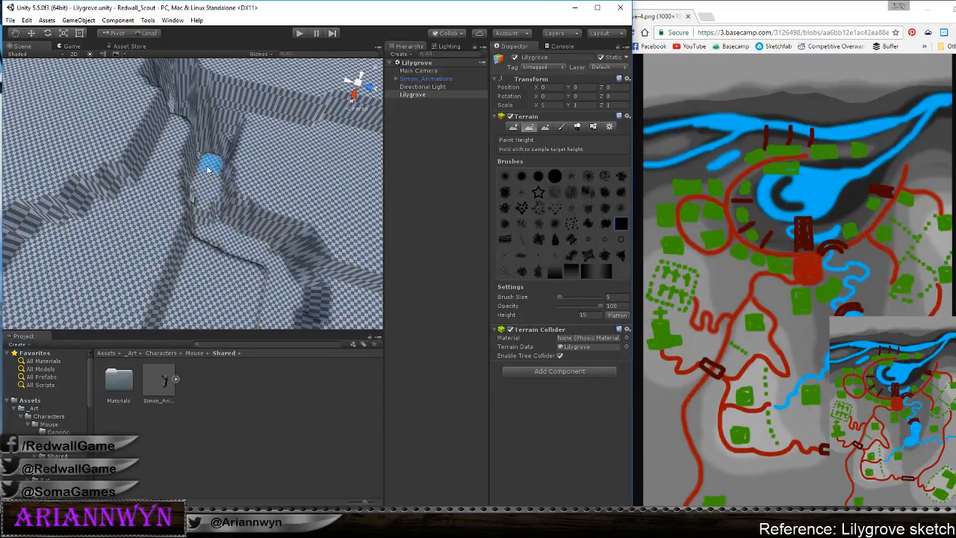
alt+drag(331, 194, 214, 197)
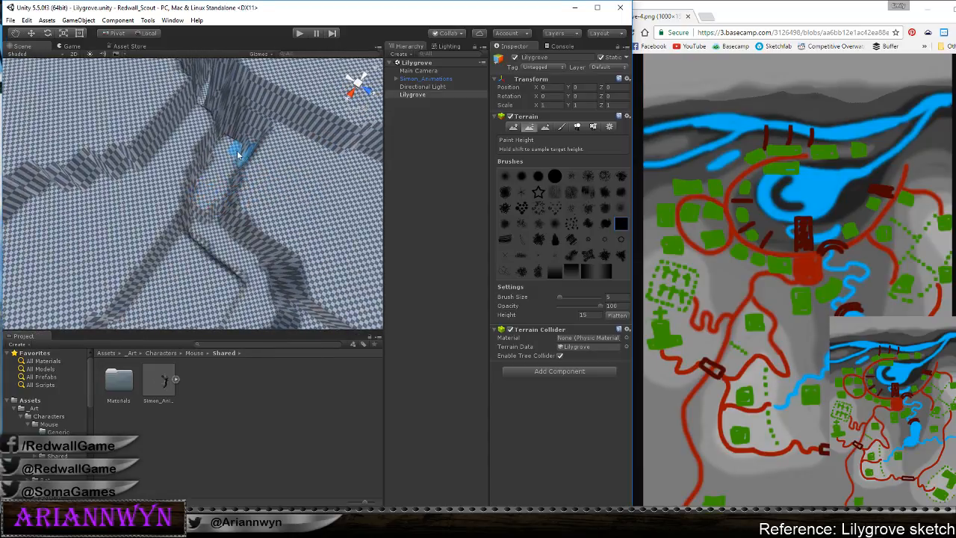
Paint the upper stretch of the southern stream's bed at height 20, up to its western tip
mouse_move(238, 155)
alt+mouse_down()
mouse_move(197, 181)
mouse_move(188, 219)
mouse_move(207, 281)
alt+mouse_up()
scroll(200, 201, down, 3)
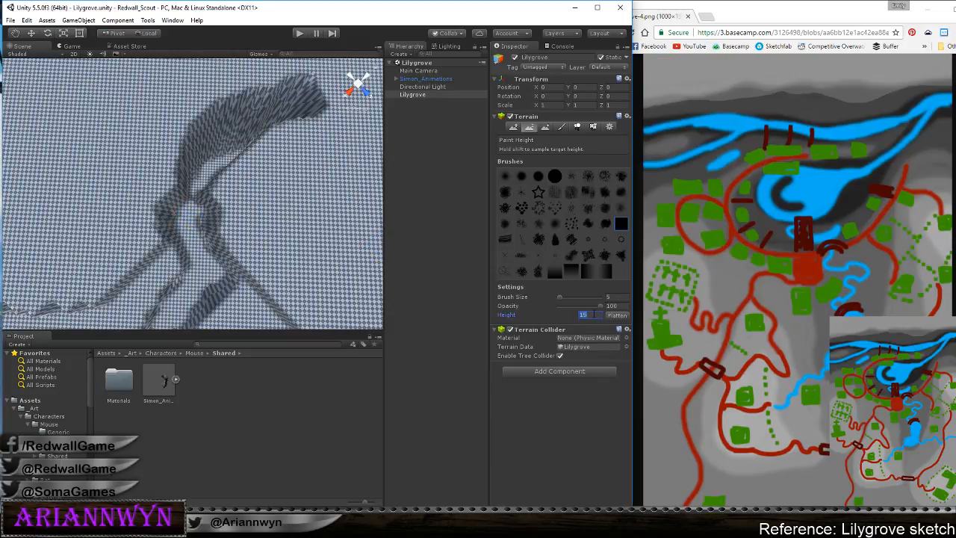
mouse_move(192, 215)
mouse_down()
mouse_move(194, 185)
mouse_move(219, 154)
mouse_up()
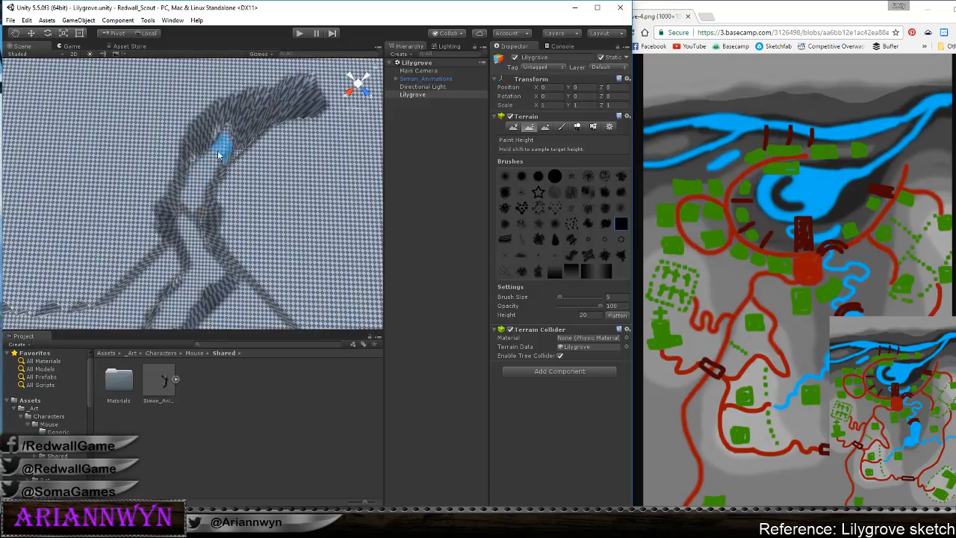
alt+drag(152, 184, 309, 212)
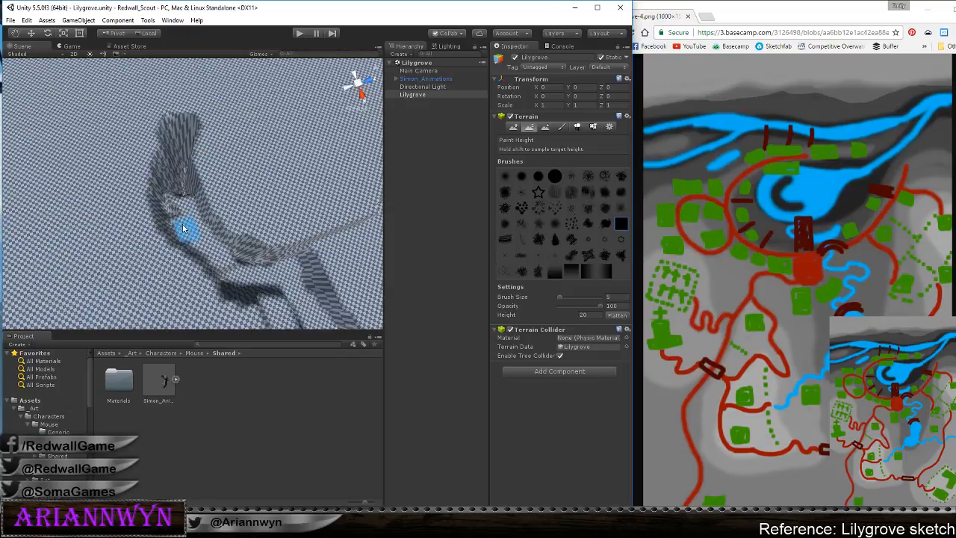
drag(177, 211, 177, 174)
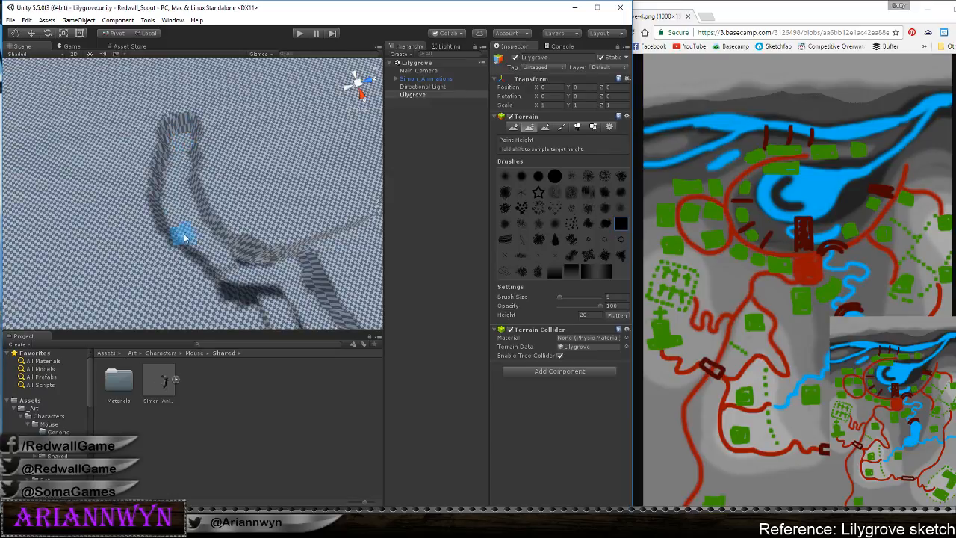
Smooth the height steps along the southern stream's bed into slopes with the Smooth Height tool at brush size 5
alt+drag(159, 189, 277, 153)
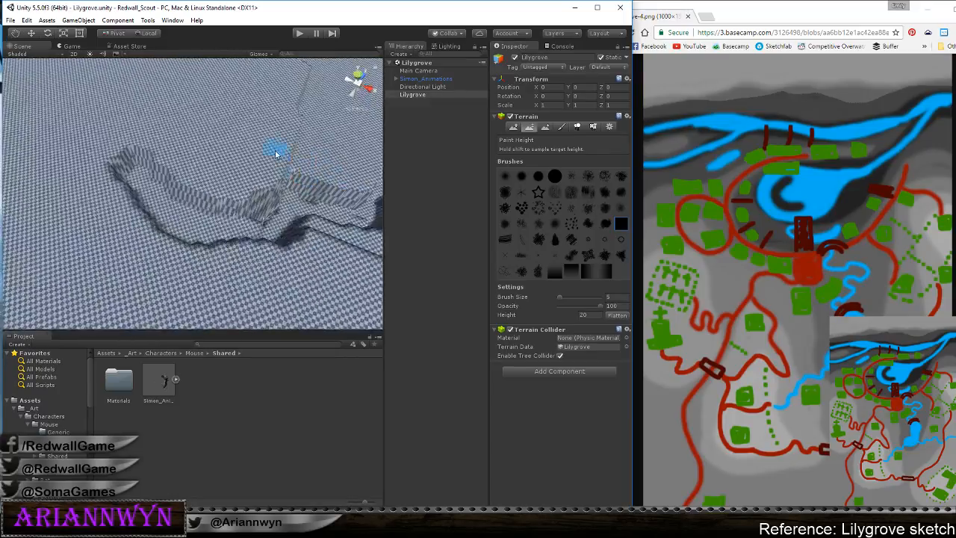
scroll(281, 152, down, 4)
alt+drag(301, 214, 3, 178)
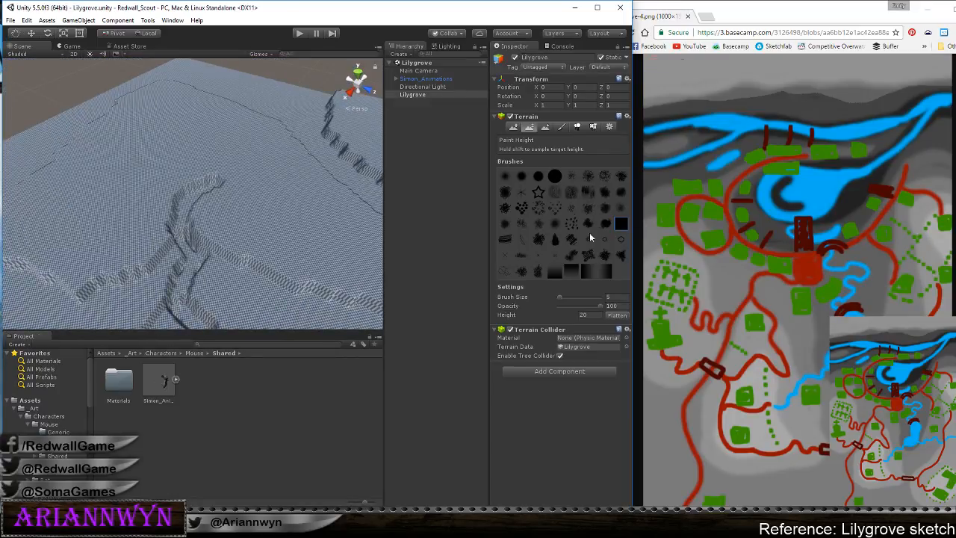
mouse_move(178, 223)
alt+mouse_down()
mouse_move(256, 173)
mouse_move(285, 169)
mouse_move(181, 207)
mouse_move(202, 214)
mouse_move(223, 106)
mouse_move(209, 202)
alt+mouse_up()
scroll(182, 207, up, 4)
key(shift+e)
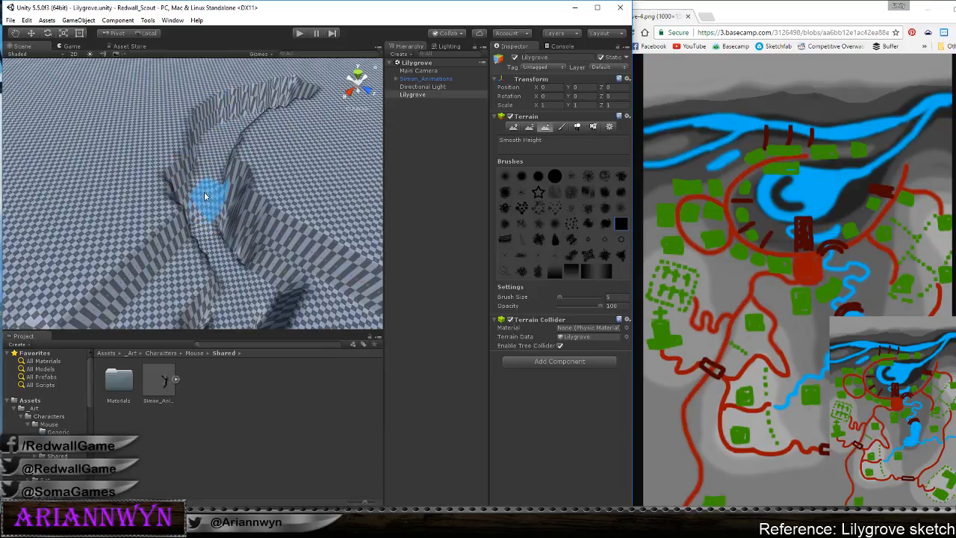
middle_drag(239, 259, 215, 150)
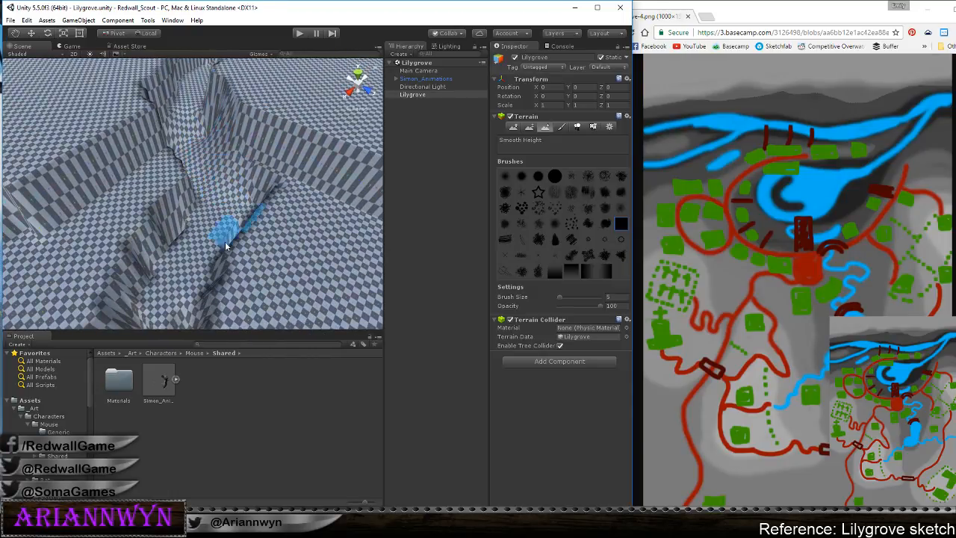
scroll(225, 245, down, 3)
middle_drag(178, 302, 223, 168)
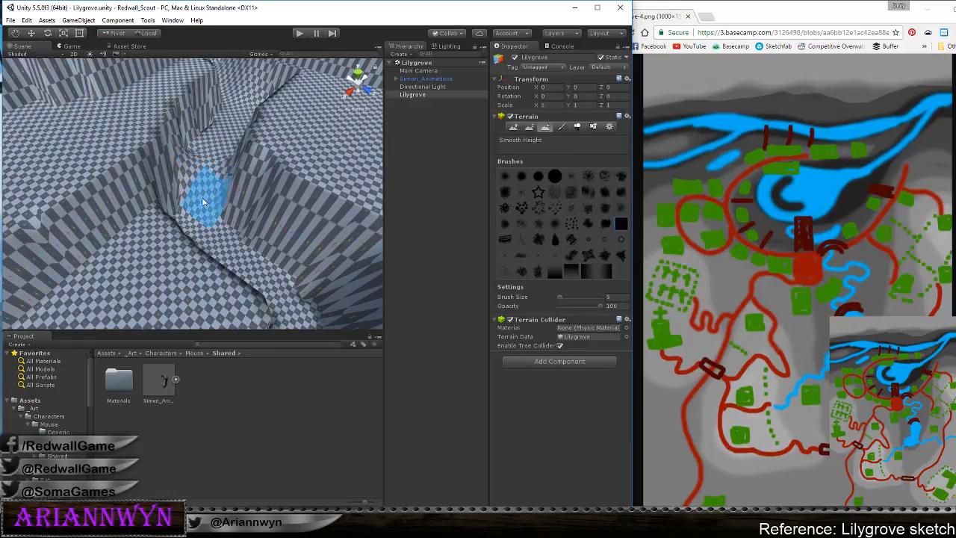
scroll(298, 186, down, 3)
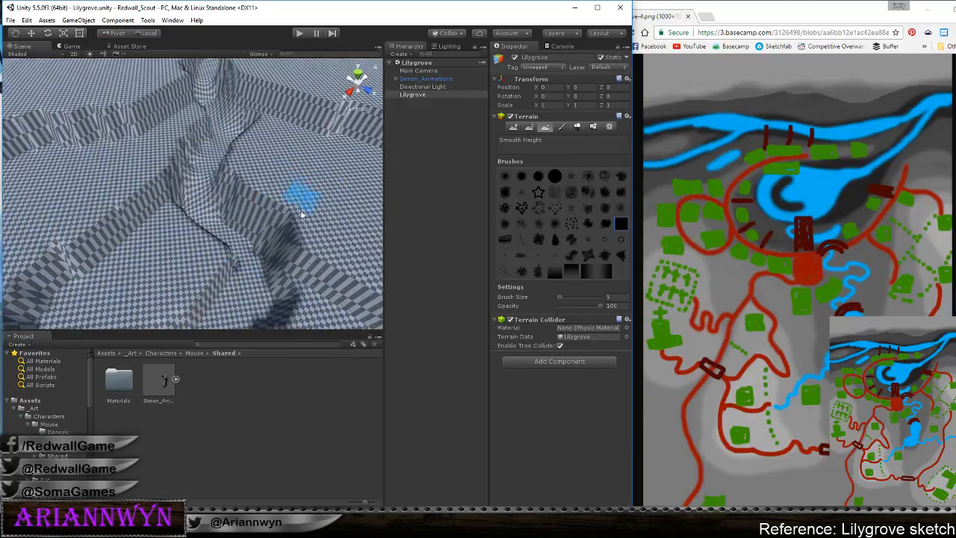
Smooth the steep drop in the narrow channel beside the stepped cliffs with the Smooth Height brush
mouse_move(301, 213)
middle_down()
mouse_move(260, 152)
mouse_move(307, 179)
middle_up()
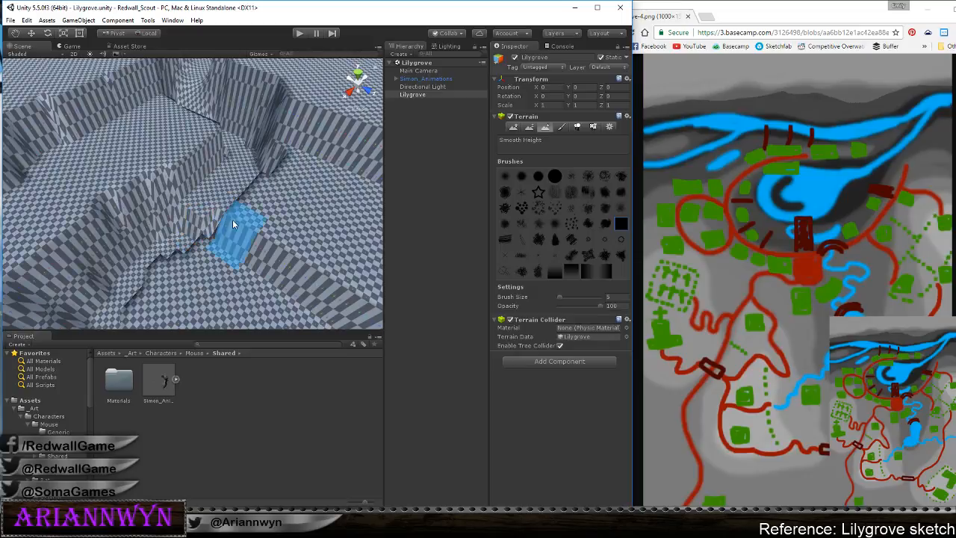
mouse_move(232, 219)
right_down()
mouse_move(277, 231)
mouse_move(267, 231)
right_up()
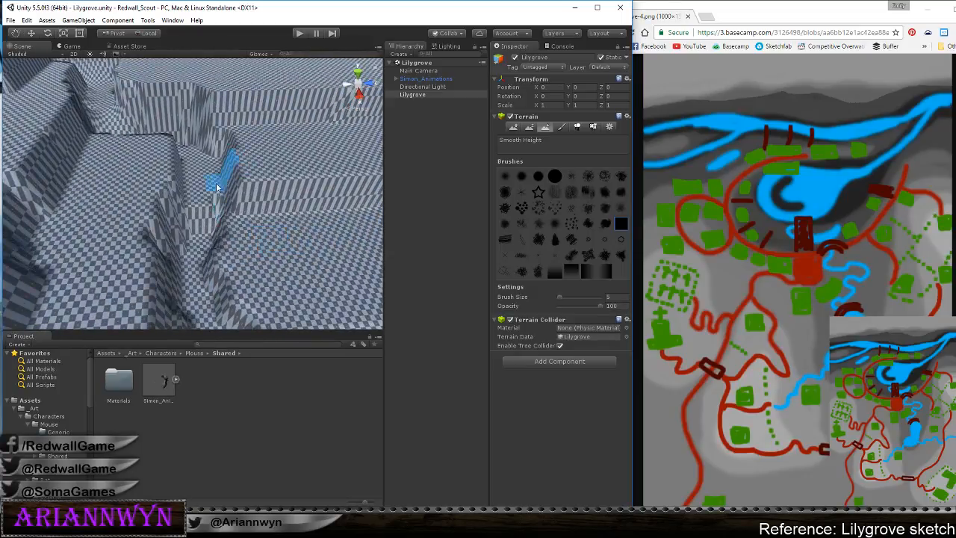
mouse_move(217, 188)
mouse_down()
mouse_move(205, 207)
mouse_move(211, 143)
mouse_up()
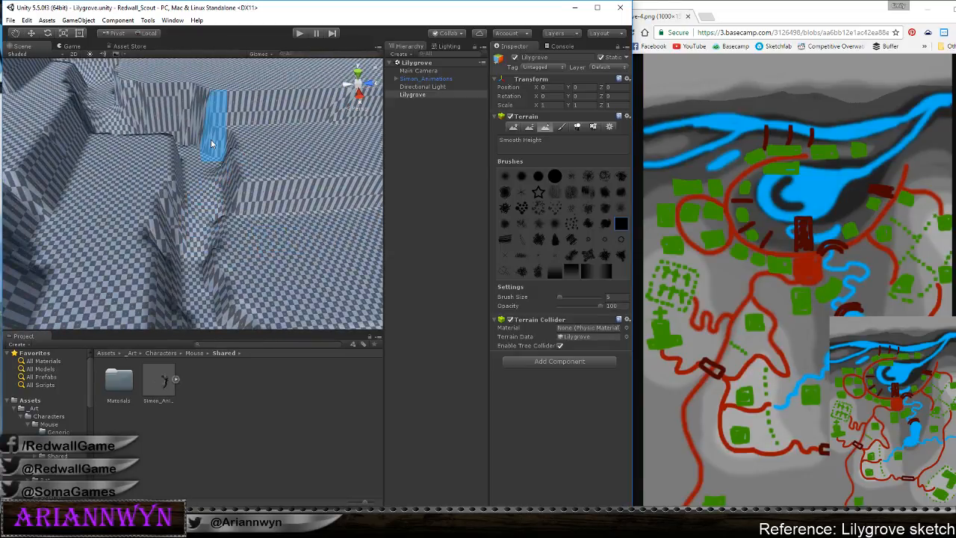
mouse_move(211, 144)
middle_down()
mouse_move(224, 159)
mouse_move(217, 232)
middle_up()
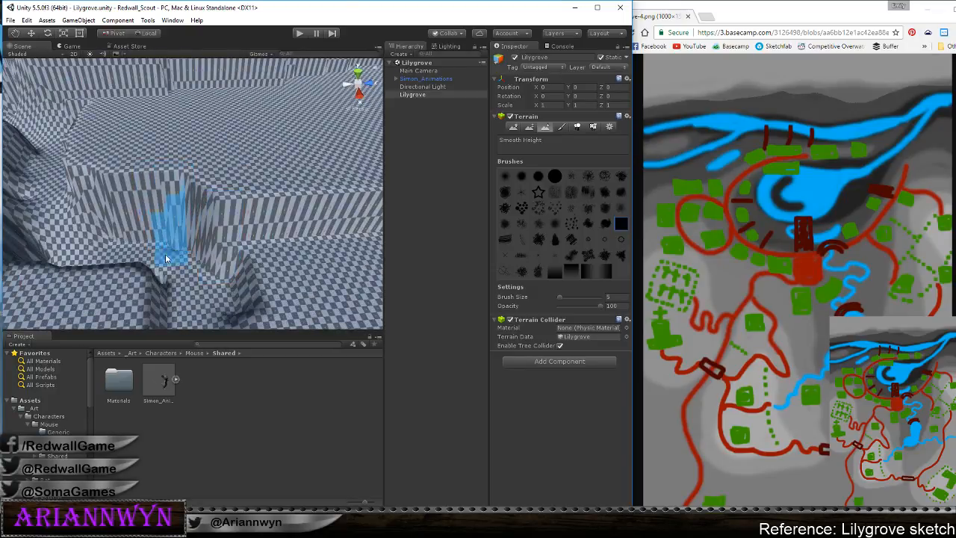
mouse_move(166, 259)
mouse_down()
mouse_move(174, 275)
mouse_move(176, 230)
mouse_up()
scroll(198, 209, down, 4)
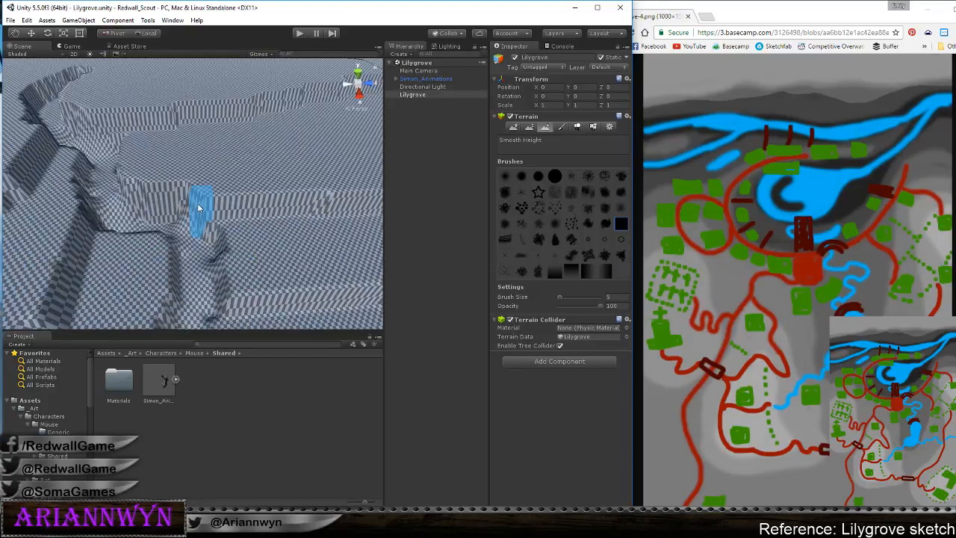
mouse_move(197, 208)
middle_down()
mouse_move(192, 144)
mouse_move(251, 160)
middle_up()
click(528, 126)
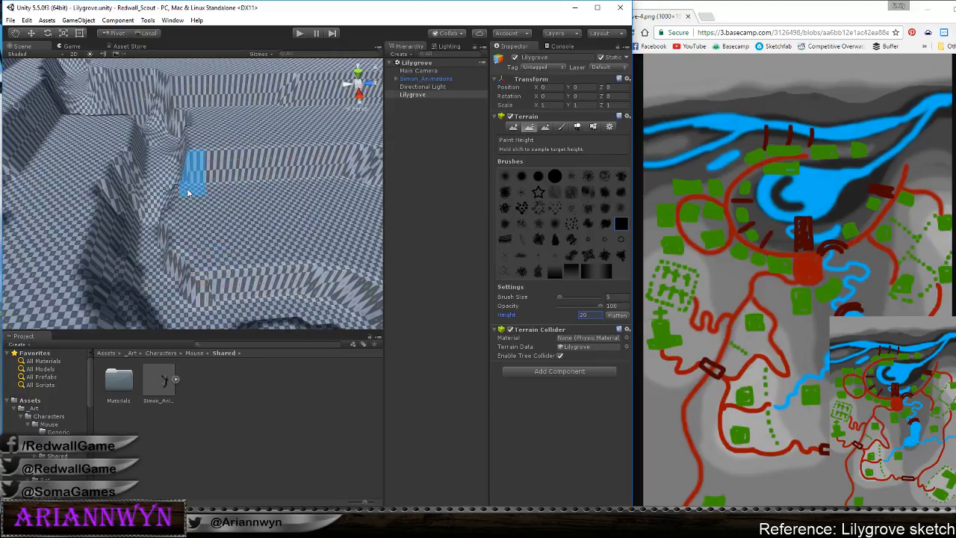
drag(188, 191, 188, 184)
key(z)
drag(256, 237, 316, 228)
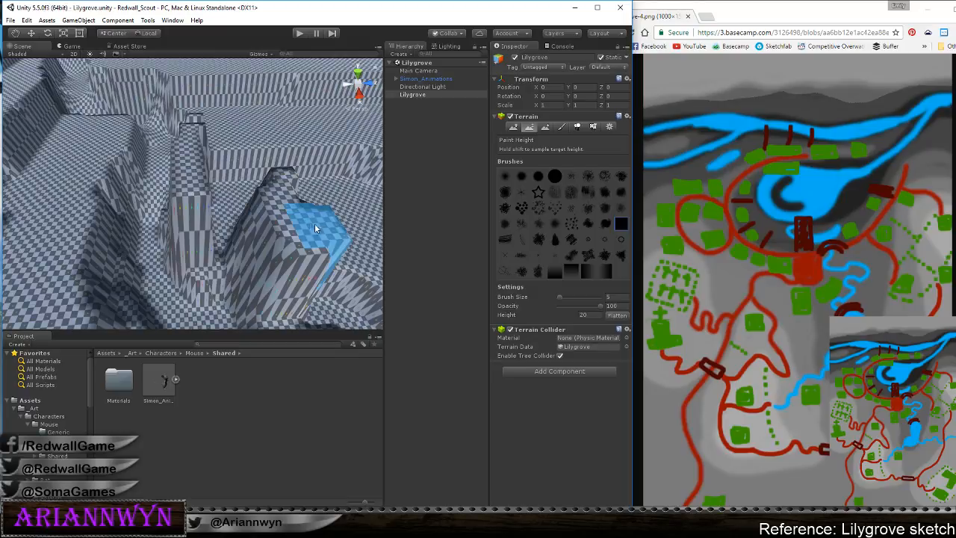
key(ctrl+z)
Set the Paint Height value to 15 and level the terrace corner and cliff edge beside the channel
mouse_move(288, 216)
right_down()
mouse_move(410, 178)
mouse_move(341, 213)
right_up()
key(w)
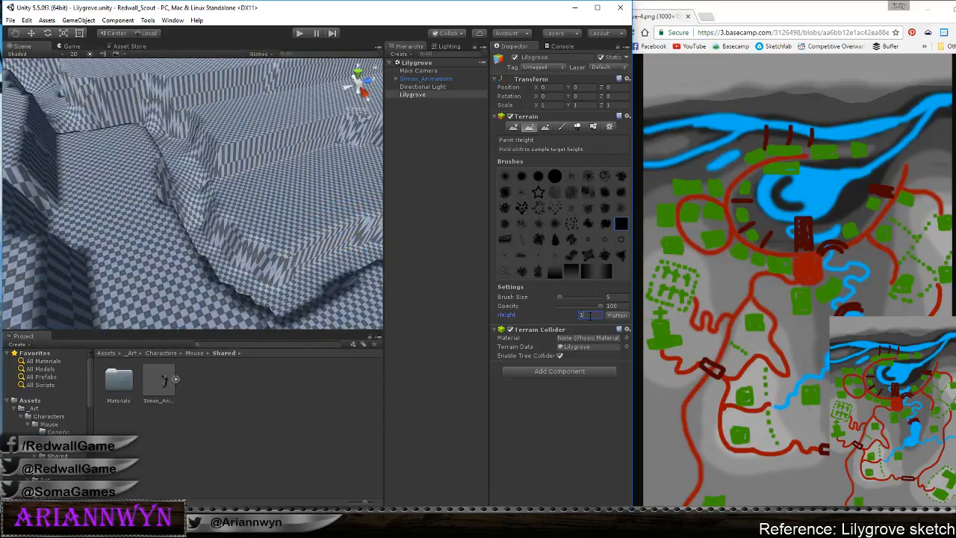
drag(227, 179, 236, 174)
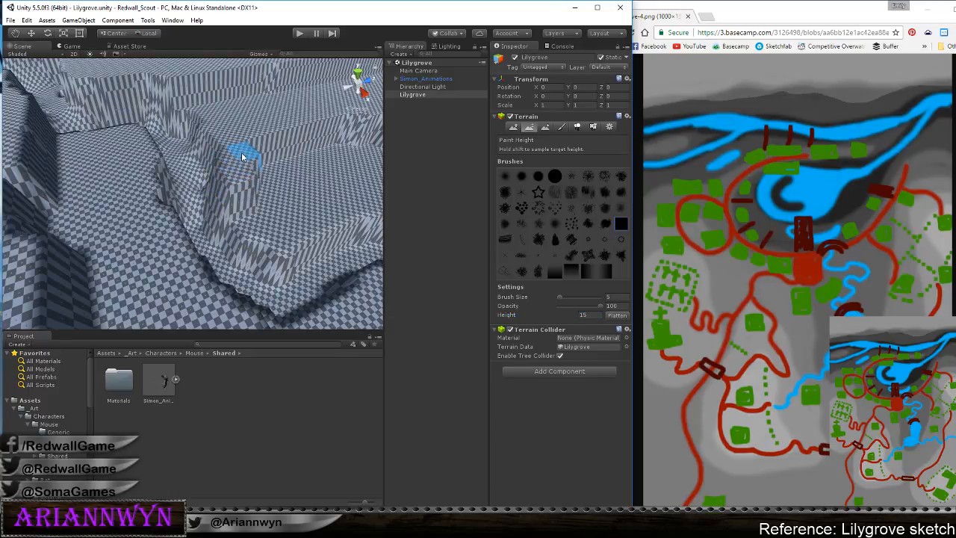
mouse_move(247, 127)
mouse_down()
mouse_move(219, 160)
mouse_move(256, 148)
mouse_move(212, 150)
mouse_up()
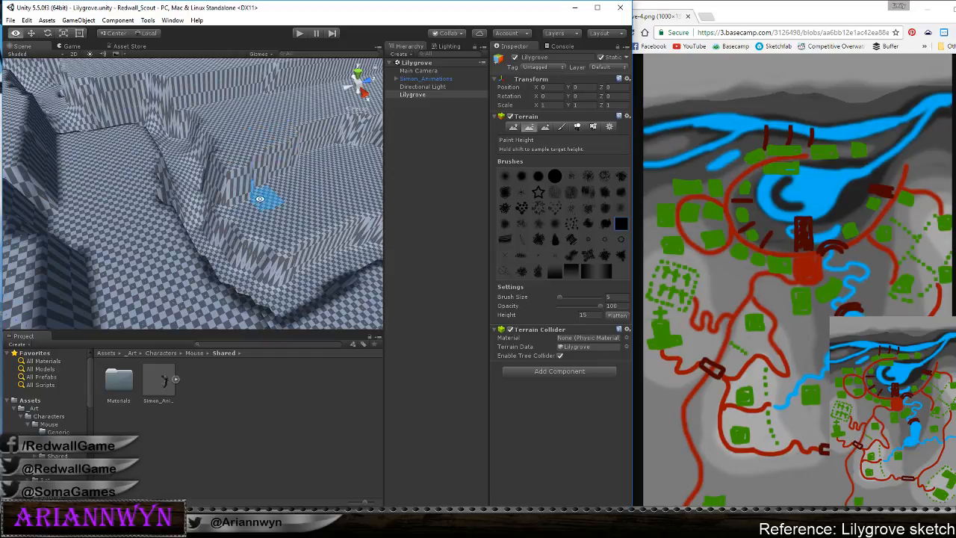
mouse_move(261, 196)
right_down()
mouse_move(171, 224)
mouse_move(197, 187)
right_up()
mouse_move(200, 150)
mouse_down()
mouse_move(179, 174)
mouse_move(212, 153)
mouse_move(257, 160)
mouse_move(284, 143)
mouse_up()
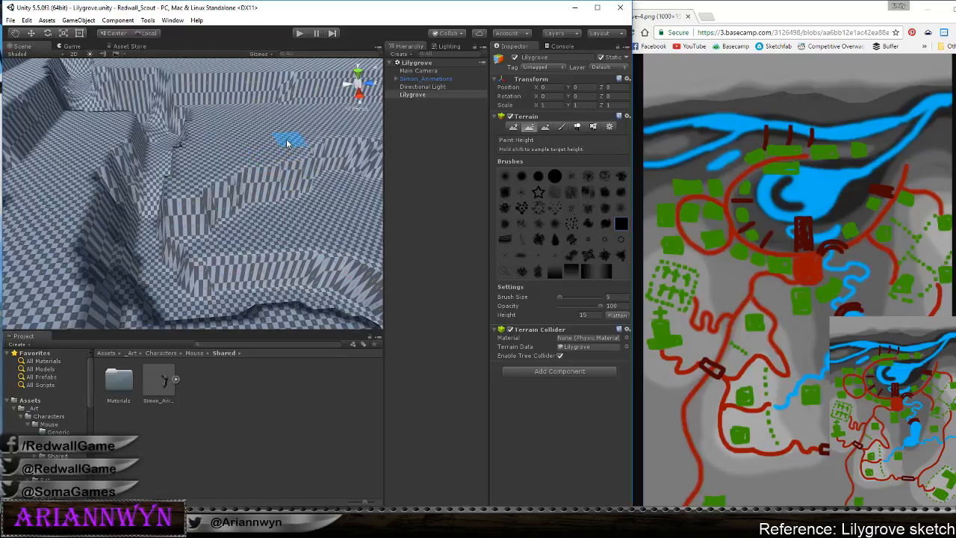
drag(79, 180, 86, 162)
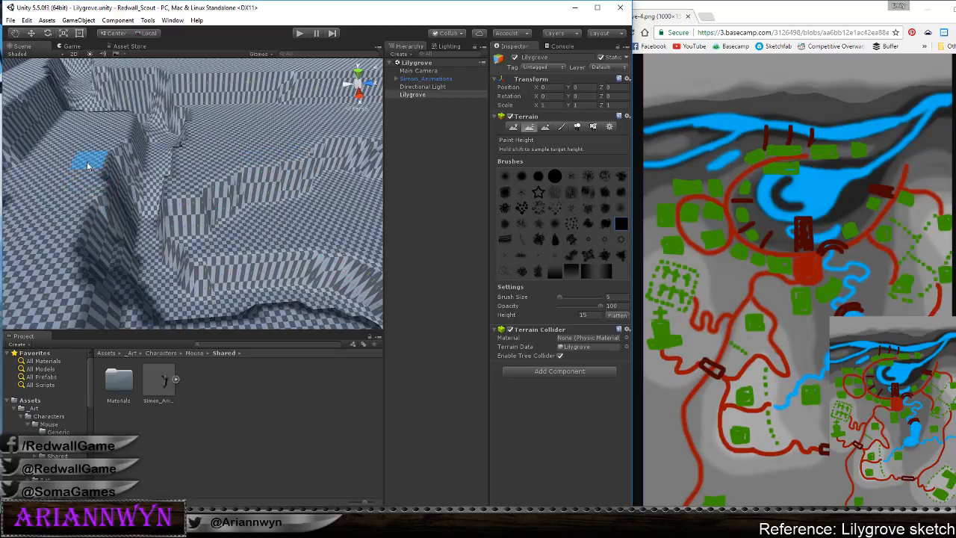
drag(75, 217, 104, 140)
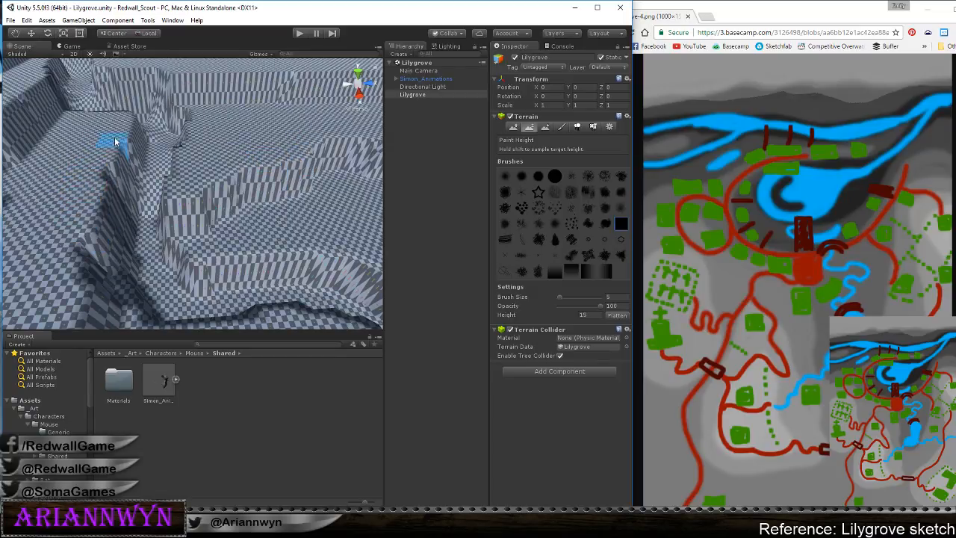
Set the Paint Height value to 10 and paint a ledge into the narrow channel between the cliff walls
scroll(135, 190, down, 3)
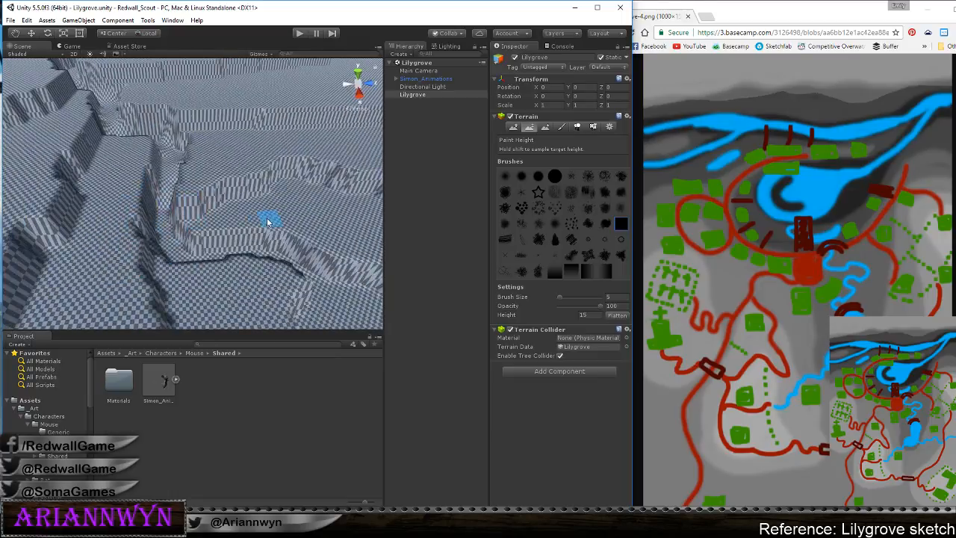
mouse_move(267, 221)
alt+mouse_down()
mouse_move(396, 254)
mouse_move(307, 252)
mouse_move(201, 224)
mouse_move(375, 274)
mouse_move(124, 214)
mouse_move(177, 209)
mouse_move(309, 250)
mouse_move(268, 209)
alt+mouse_up()
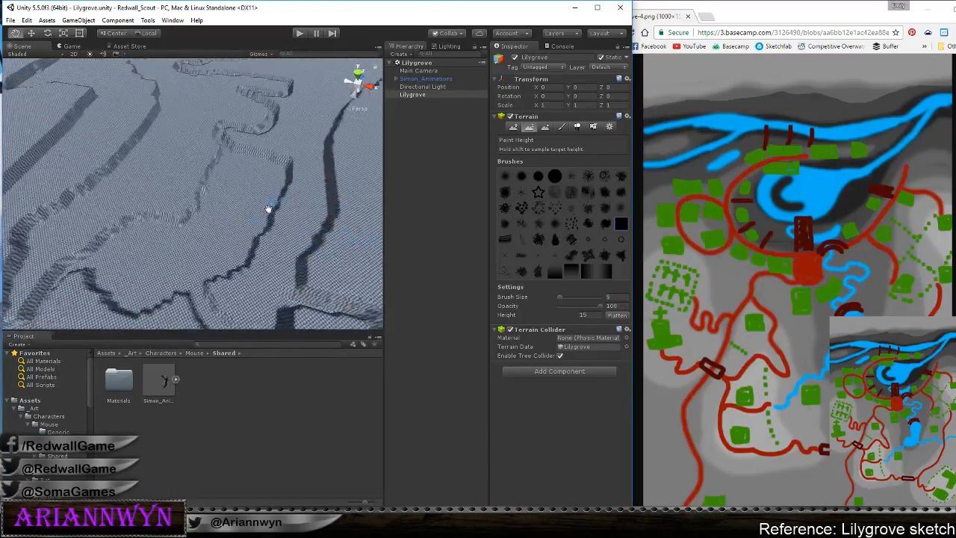
middle_drag(268, 209, 229, 270)
alt+drag(190, 196, 269, 225)
scroll(276, 179, up, 10)
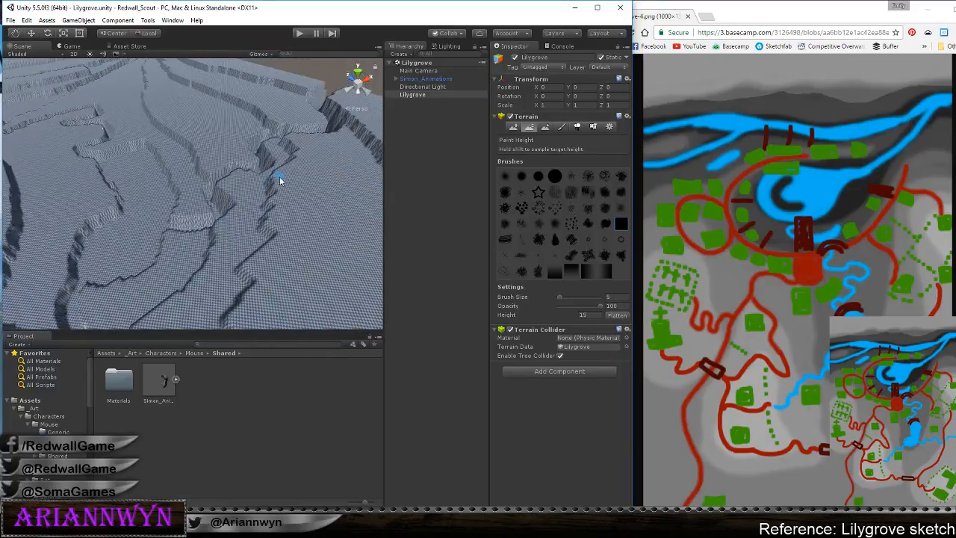
alt+drag(324, 247, 351, 269)
click(593, 316)
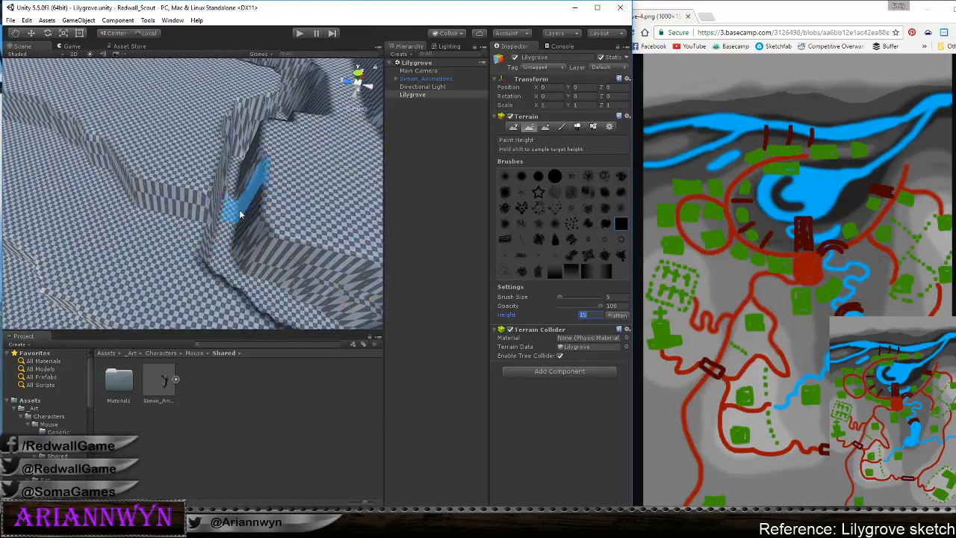
click(221, 224)
click(246, 106)
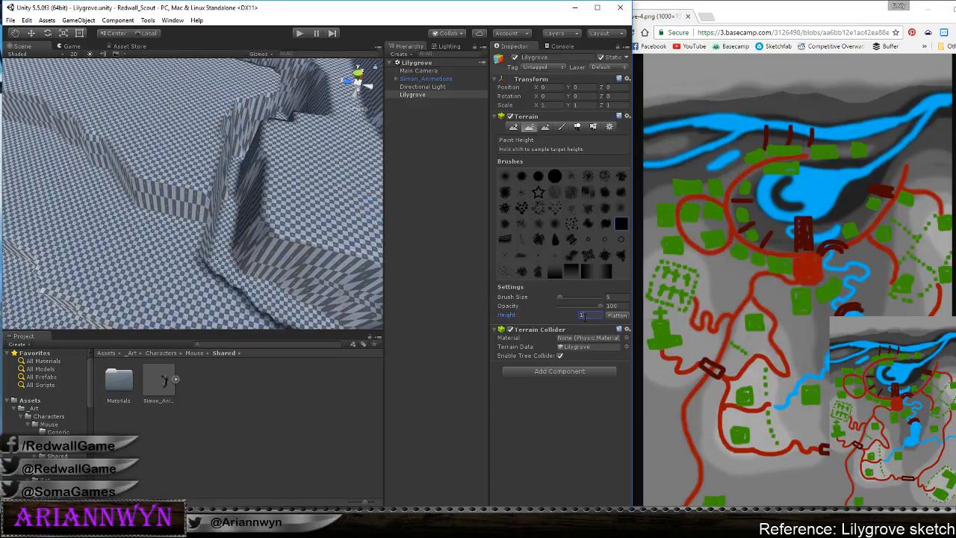
text(10)
drag(288, 246, 234, 198)
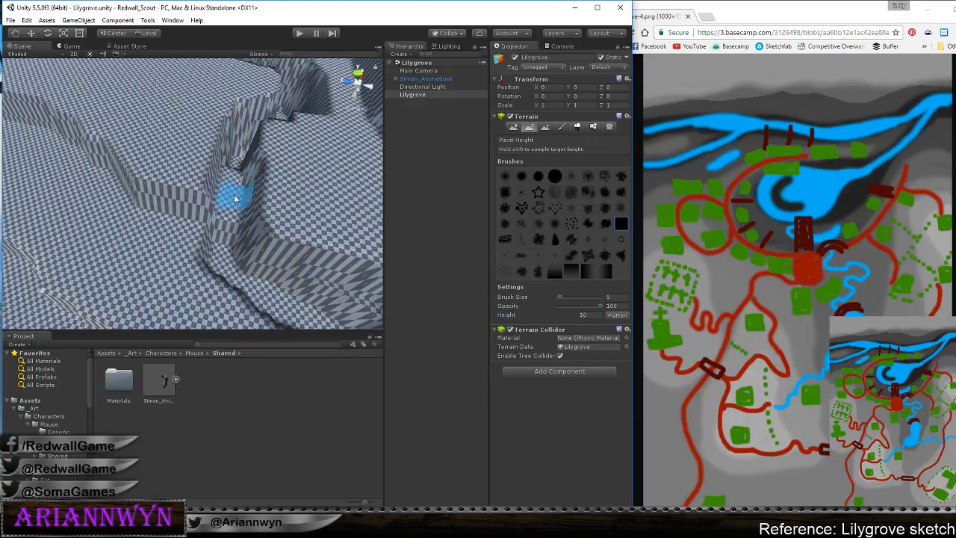
Paint the winding channel floor at height 10, widening it upstream through the bends between the cliffs
middle_drag(253, 198, 241, 191)
middle_drag(234, 129, 230, 184)
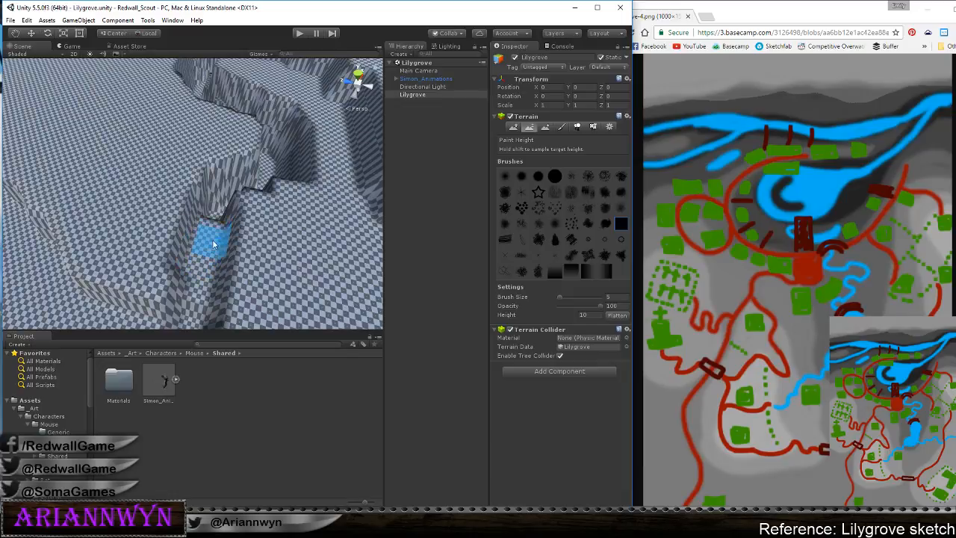
mouse_move(226, 202)
mouse_down()
mouse_move(229, 191)
mouse_move(247, 232)
mouse_move(298, 284)
mouse_move(295, 219)
mouse_move(168, 217)
mouse_up()
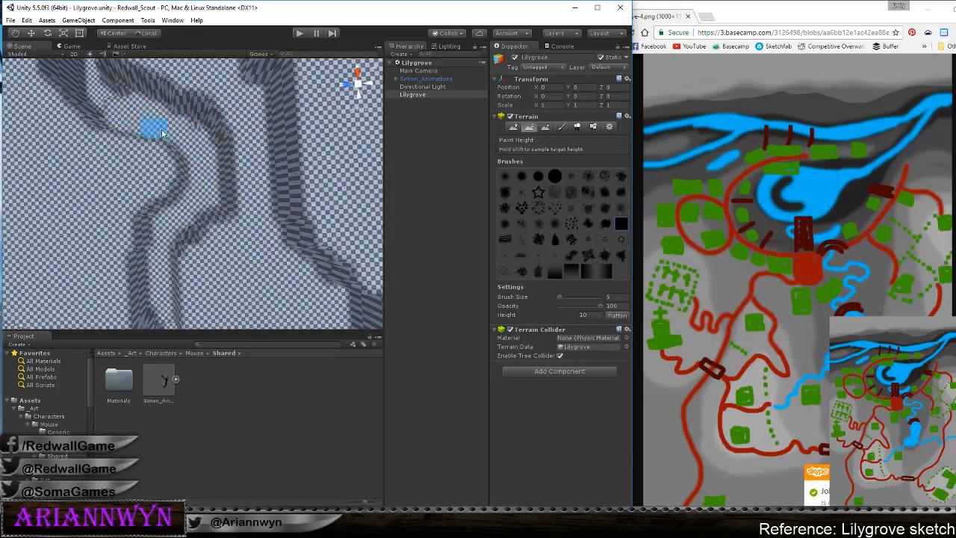
mouse_move(162, 133)
middle_down()
mouse_move(160, 86)
mouse_move(258, 186)
middle_up()
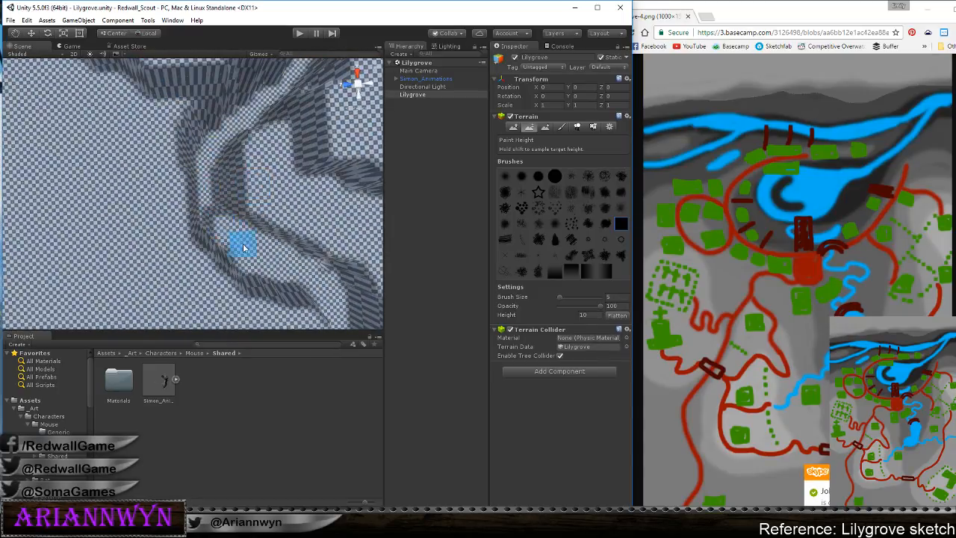
mouse_move(242, 248)
mouse_down()
mouse_move(204, 164)
mouse_move(213, 224)
mouse_move(222, 125)
mouse_move(271, 73)
mouse_up()
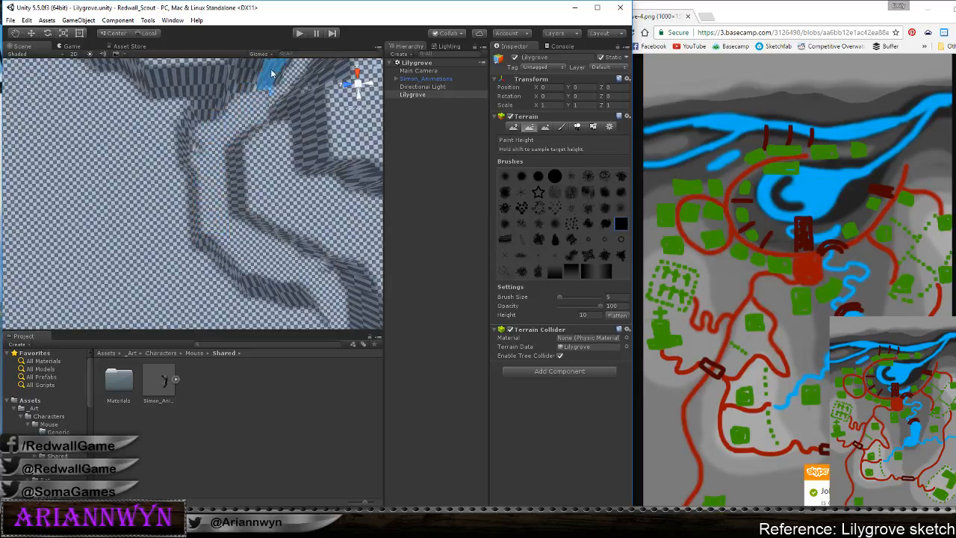
Set the Paint Height value to 15 and widen the narrow upper stretch of the channel
middle_drag(271, 73, 299, 160)
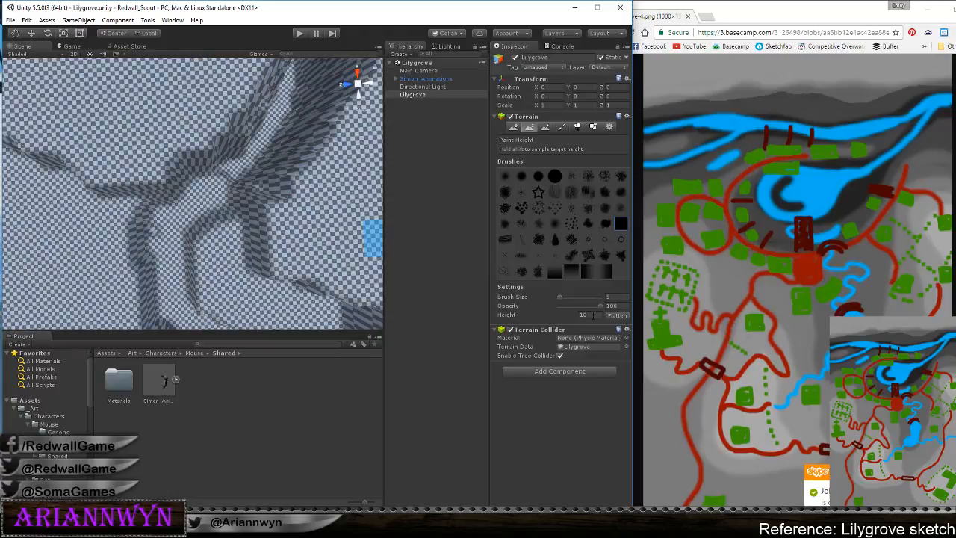
mouse_move(233, 198)
mouse_down()
mouse_move(246, 175)
mouse_move(239, 160)
mouse_move(249, 164)
mouse_move(302, 93)
mouse_move(265, 152)
mouse_move(306, 95)
mouse_move(306, 114)
mouse_up()
mouse_move(285, 119)
middle_down()
mouse_move(223, 162)
mouse_move(200, 215)
middle_up()
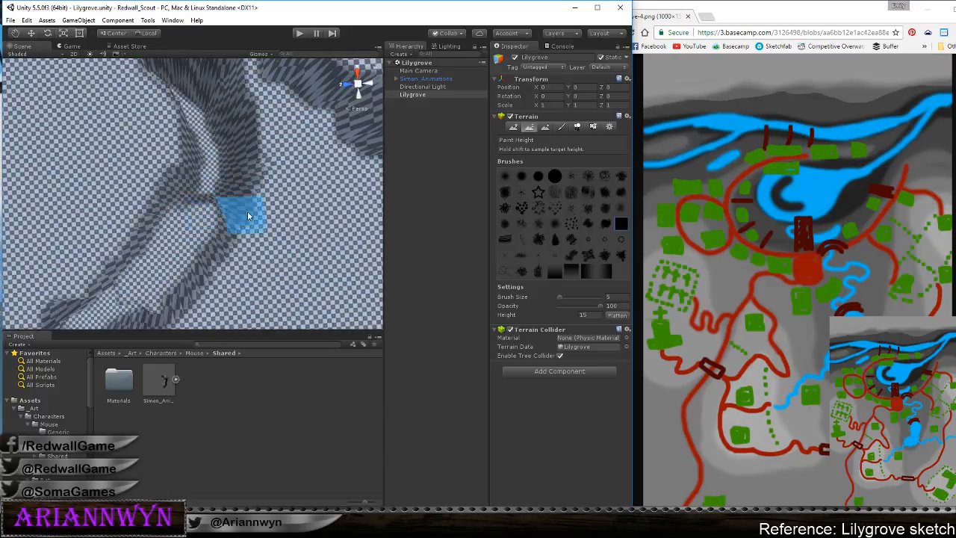
drag(208, 209, 214, 133)
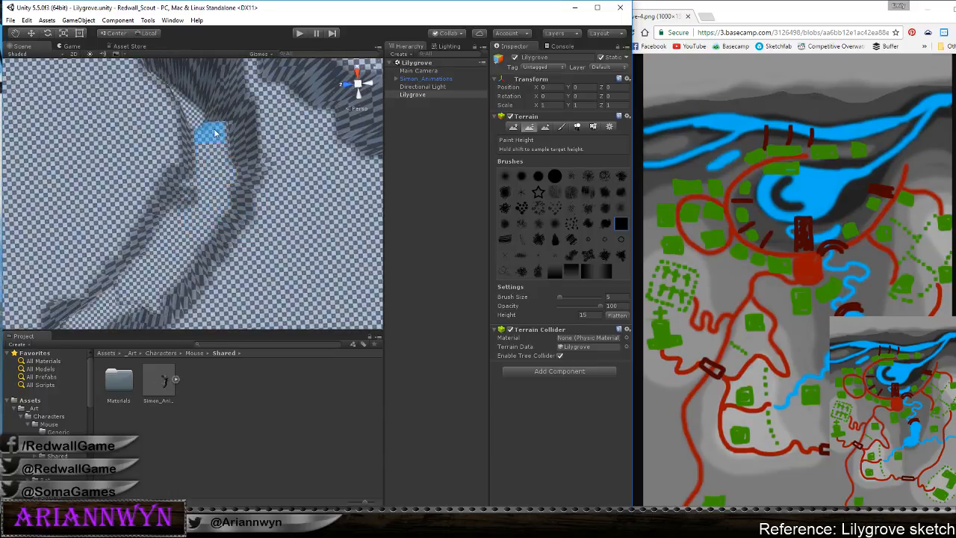
Smooth the height steps in the channel floor where it passes the terrace edges with Smooth Height
middle_drag(219, 207, 216, 231)
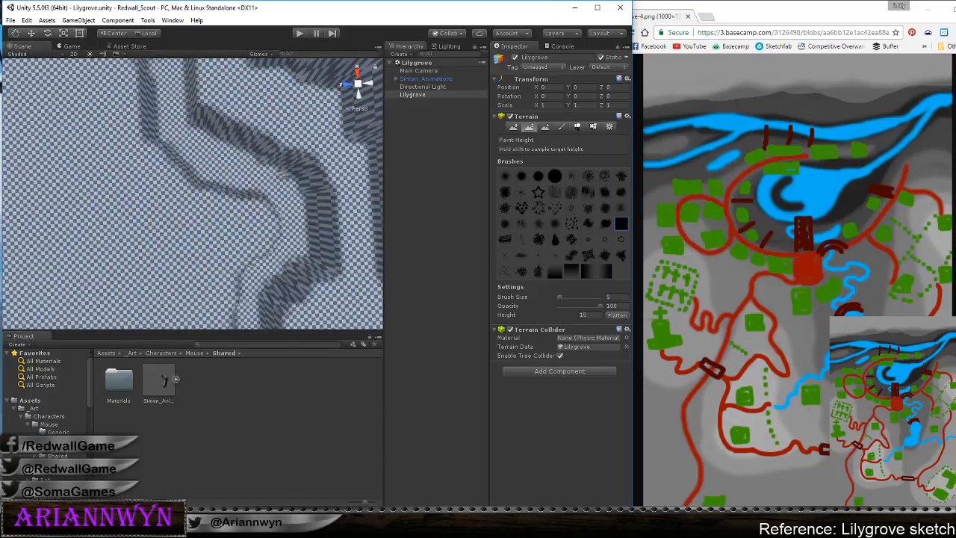
middle_drag(303, 151, 261, 94)
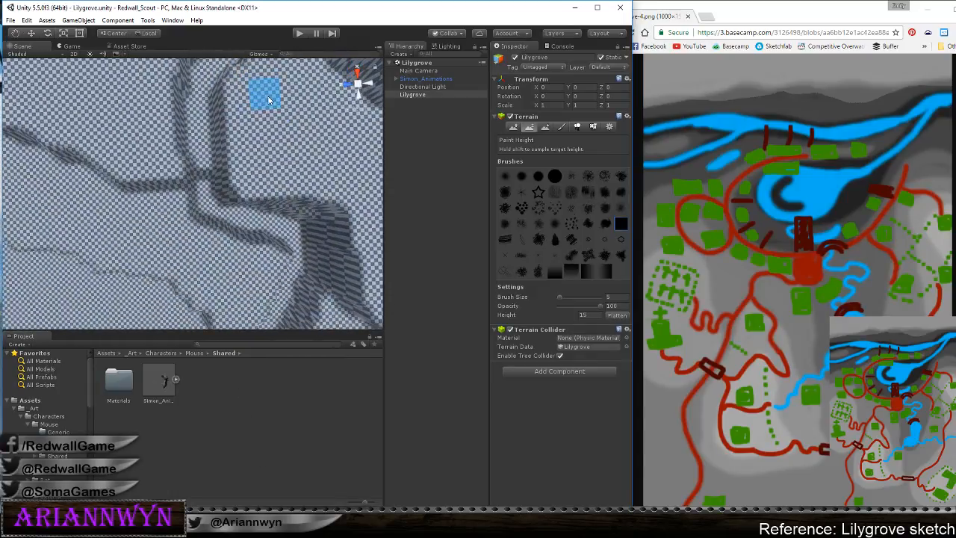
click(545, 126)
alt+drag(189, 175, 183, 81)
mouse_move(192, 206)
alt+mouse_down()
mouse_move(149, 207)
mouse_move(230, 171)
mouse_move(207, 157)
alt+mouse_up()
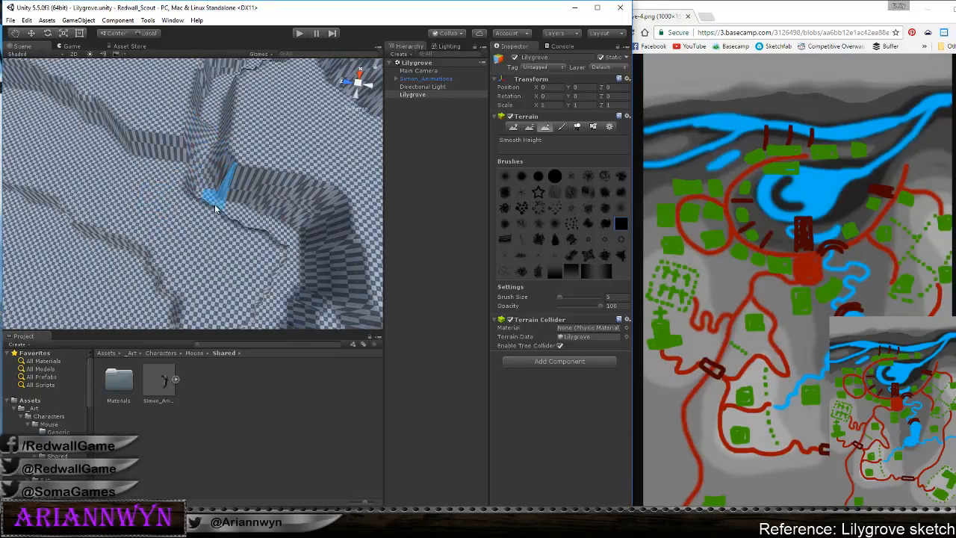
mouse_move(255, 94)
alt+mouse_down()
mouse_move(267, 217)
mouse_move(239, 162)
mouse_move(259, 184)
alt+mouse_up()
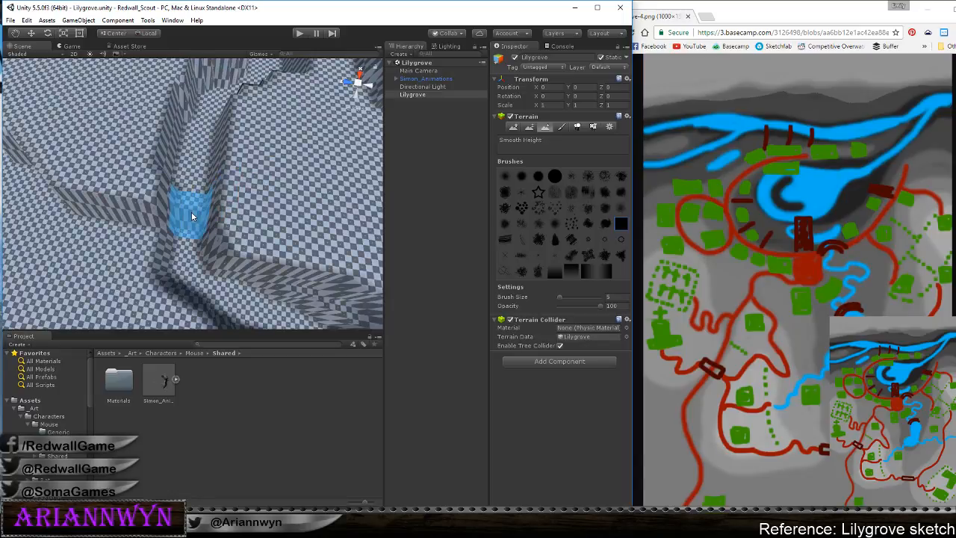
drag(191, 213, 197, 174)
Paint the channel floor through the cliff at height 10 and its lower end at height 5
mouse_move(209, 133)
alt+mouse_down()
mouse_move(246, 266)
mouse_move(276, 90)
mouse_move(267, 160)
mouse_move(230, 203)
mouse_move(284, 209)
alt+mouse_up()
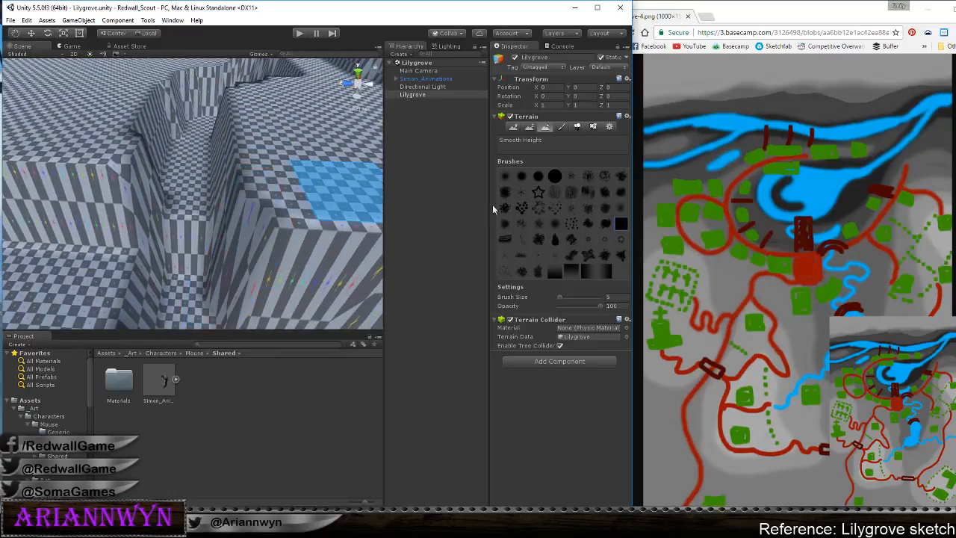
click(529, 126)
text(10)
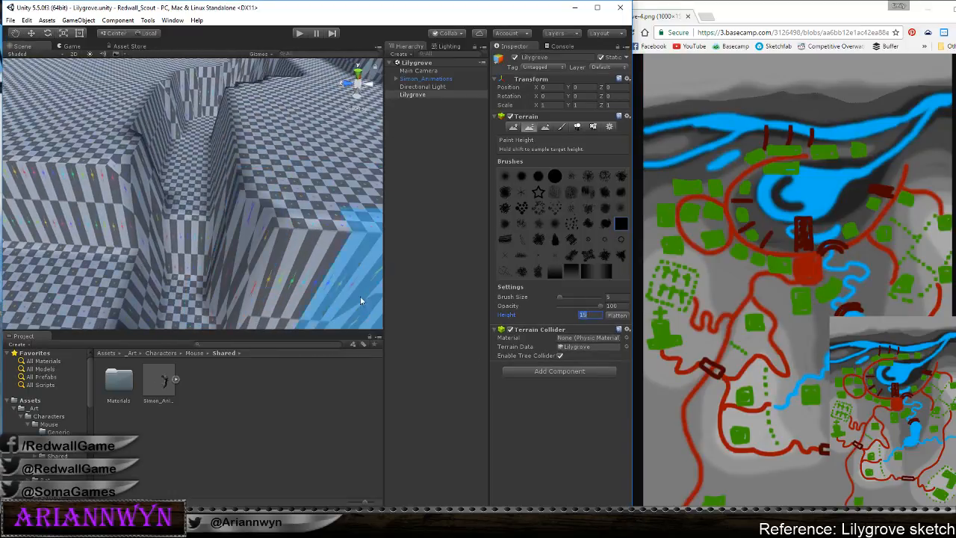
mouse_move(188, 214)
mouse_down()
mouse_move(195, 200)
mouse_move(204, 237)
mouse_move(211, 176)
mouse_up()
click(588, 314)
text(5)
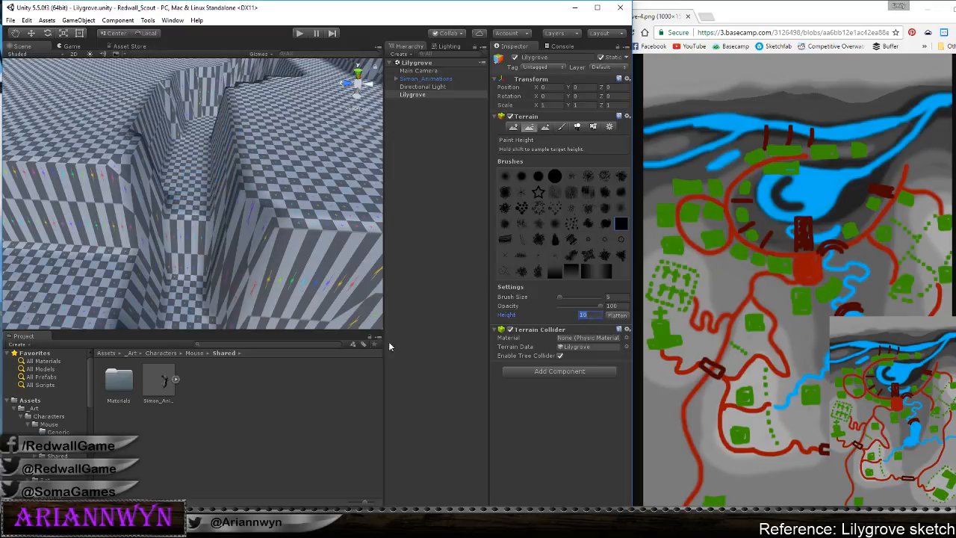
mouse_move(221, 261)
mouse_down()
mouse_move(197, 242)
mouse_move(216, 300)
mouse_move(175, 237)
mouse_move(159, 254)
mouse_move(192, 317)
mouse_move(266, 307)
mouse_move(226, 202)
mouse_move(246, 241)
mouse_move(212, 258)
mouse_move(214, 267)
mouse_move(222, 244)
mouse_move(221, 333)
mouse_move(236, 229)
mouse_up()
Smooth the abrupt height steps in the channel floor where it drops between the cliff terraces with Smooth Height
scroll(247, 241, up, 3)
click(546, 127)
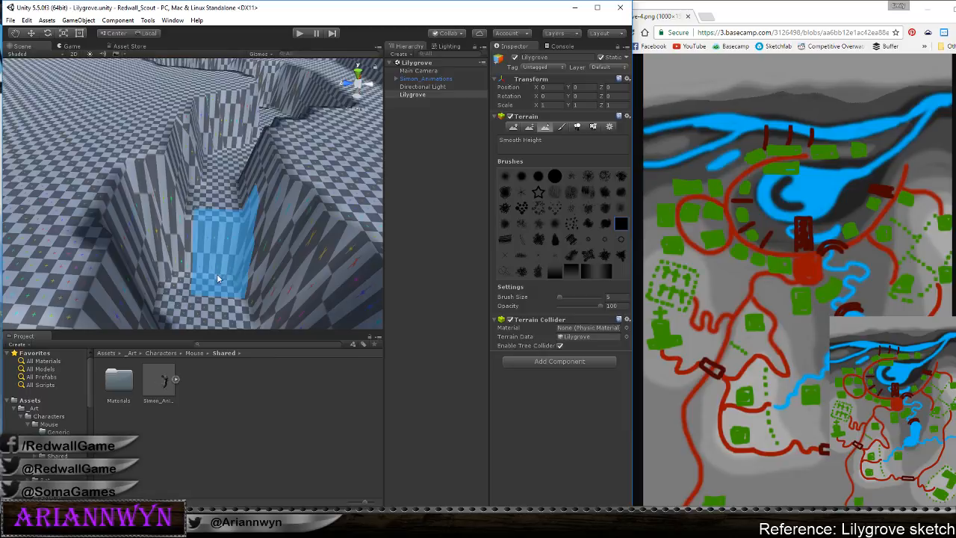
middle_drag(218, 265, 208, 385)
scroll(242, 154, down, 5)
scroll(228, 235, up, 2)
middle_drag(161, 139, 239, 291)
alt+drag(209, 267, 246, 285)
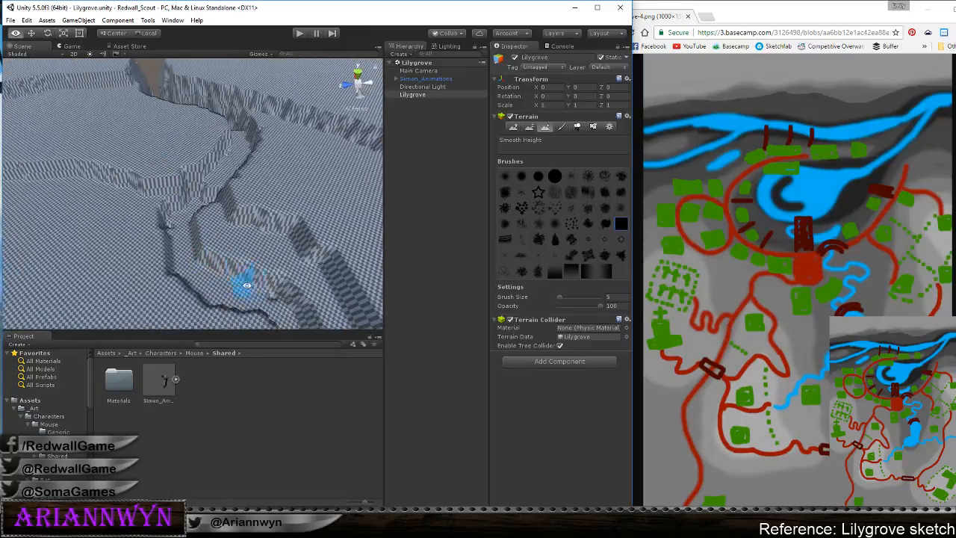
scroll(243, 269, up, 6)
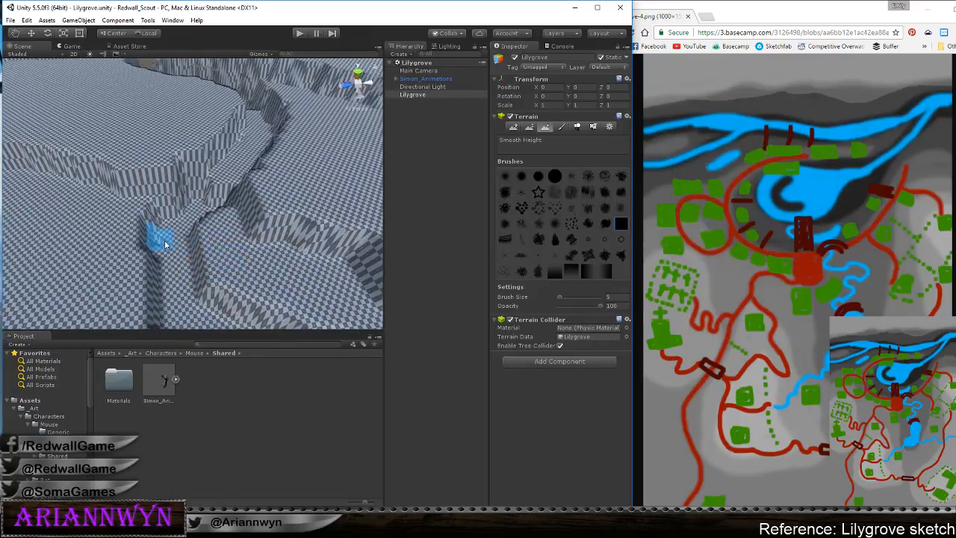
key(f)
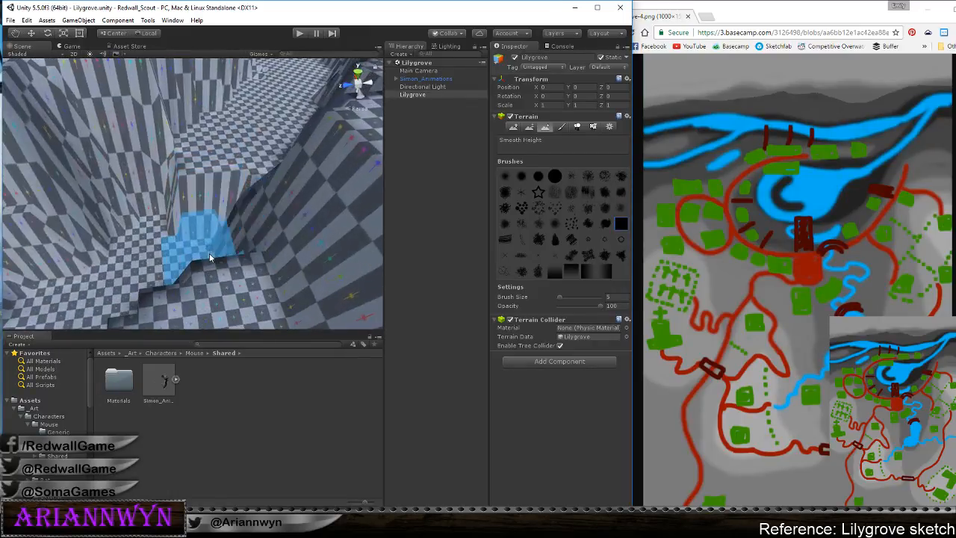
alt+drag(211, 238, 309, 246)
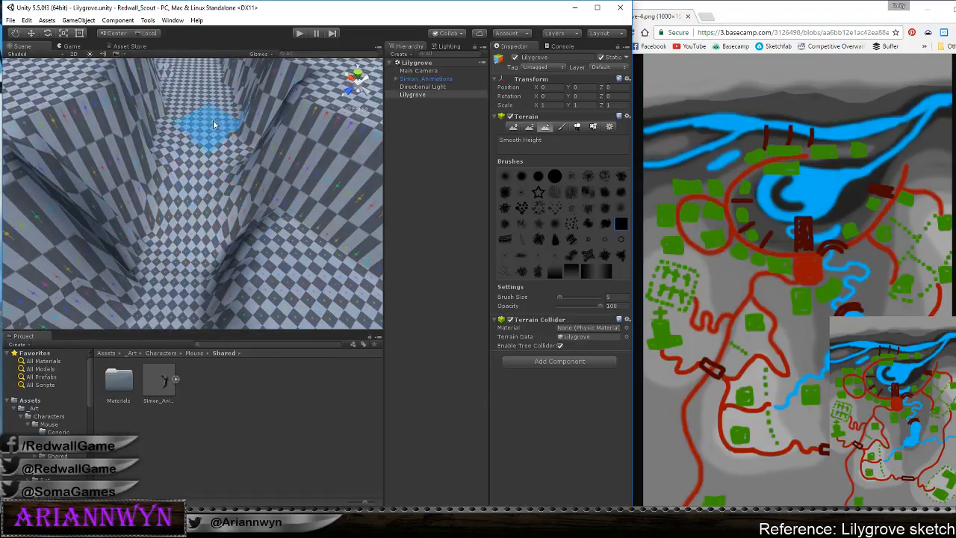
Set the Paint Height value to 15 and paint the channel floor upstream from the narrow bend below the cliff
scroll(214, 112, down, 10)
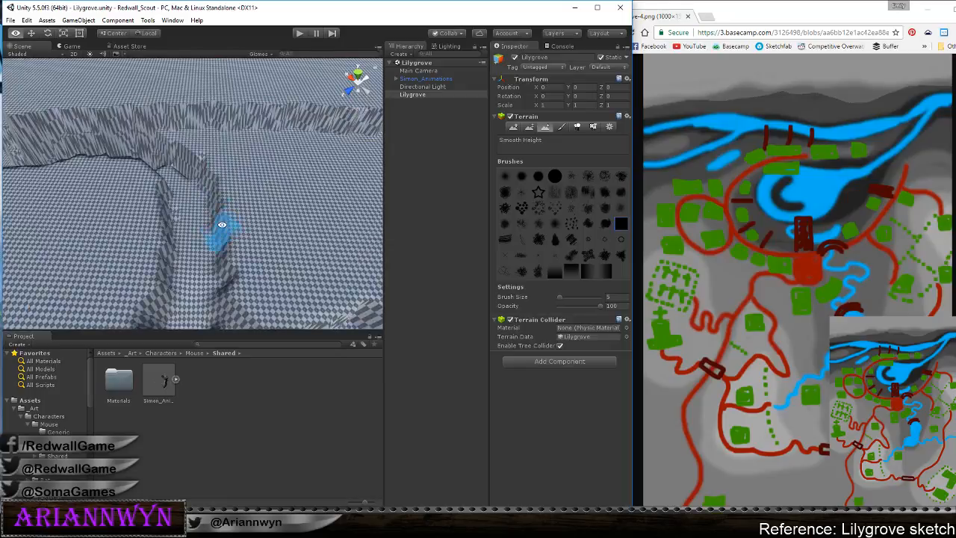
alt+drag(222, 228, 96, 256)
middle_drag(246, 192, 234, 267)
scroll(234, 267, up, 6)
mouse_move(234, 268)
alt+mouse_down()
mouse_move(200, 247)
mouse_move(175, 207)
mouse_move(198, 228)
mouse_move(224, 228)
alt+mouse_up()
scroll(201, 250, up, 8)
click(529, 127)
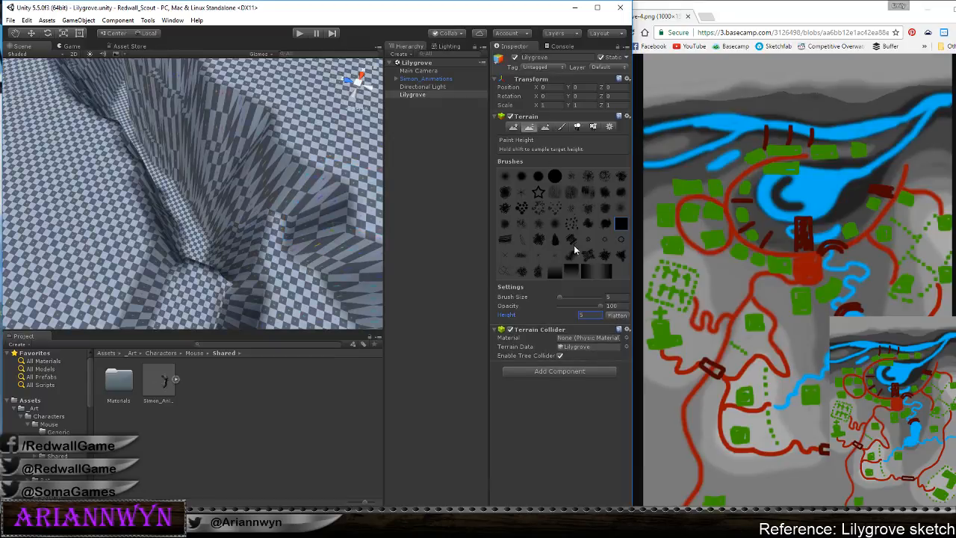
text(015)
key(Return)
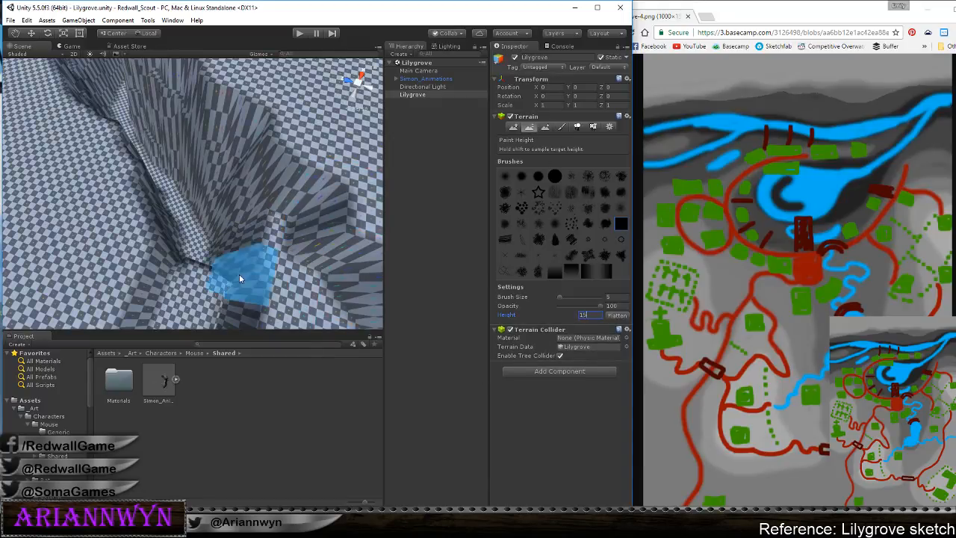
mouse_move(212, 261)
mouse_down()
mouse_move(217, 217)
mouse_move(188, 203)
mouse_move(196, 178)
mouse_move(153, 84)
mouse_move(160, 117)
mouse_move(94, 187)
mouse_up()
Widen the upper channel at height 15 along its banks and through the narrow gap between the high cliffs
alt+drag(238, 85, 267, 262)
mouse_move(249, 154)
mouse_down()
mouse_move(175, 213)
mouse_move(202, 235)
mouse_move(171, 159)
mouse_move(192, 85)
mouse_move(175, 102)
mouse_move(186, 186)
mouse_up()
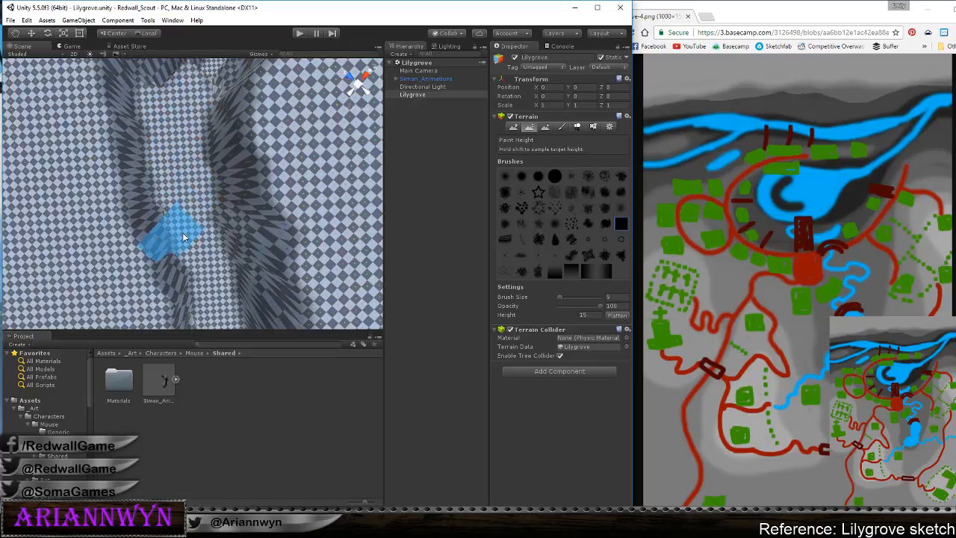
mouse_move(173, 231)
alt+mouse_down()
mouse_move(239, 190)
mouse_move(258, 224)
mouse_move(245, 256)
mouse_move(297, 209)
alt+mouse_up()
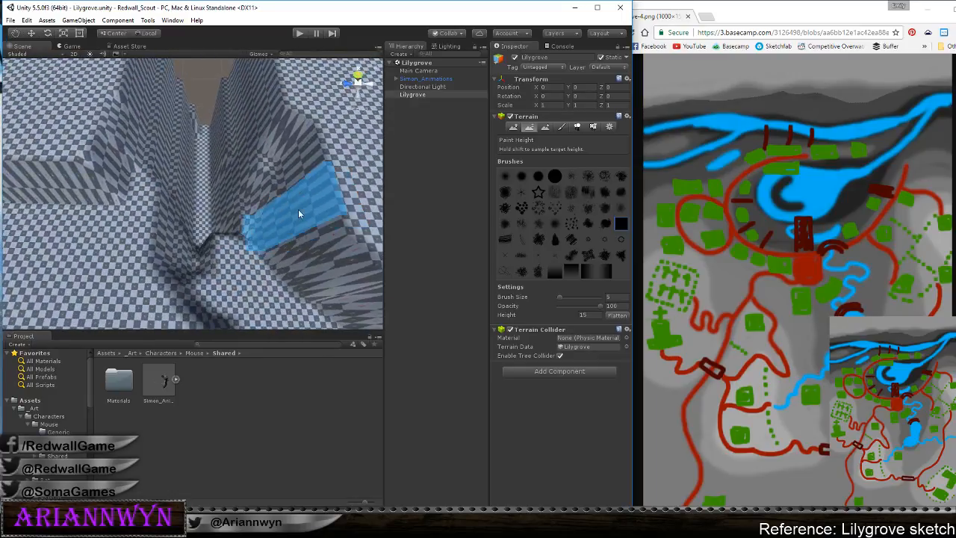
mouse_move(200, 213)
mouse_down()
mouse_move(207, 221)
mouse_move(203, 187)
mouse_move(216, 174)
mouse_move(205, 109)
mouse_move(218, 80)
mouse_move(313, 224)
mouse_up()
Paint the far upper stretch of the channel floor at height 20 and smooth the step down to the lower floor
click(583, 314)
text(2)
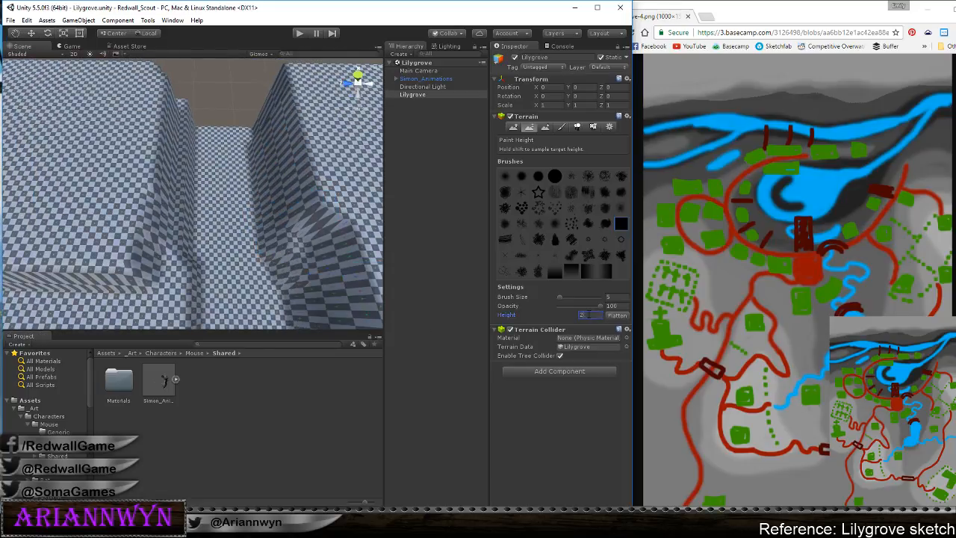
text(0)
mouse_move(224, 214)
mouse_down()
mouse_move(213, 196)
mouse_move(242, 166)
mouse_move(202, 157)
mouse_move(207, 190)
mouse_move(249, 198)
mouse_move(257, 90)
mouse_move(217, 127)
mouse_move(187, 95)
mouse_up()
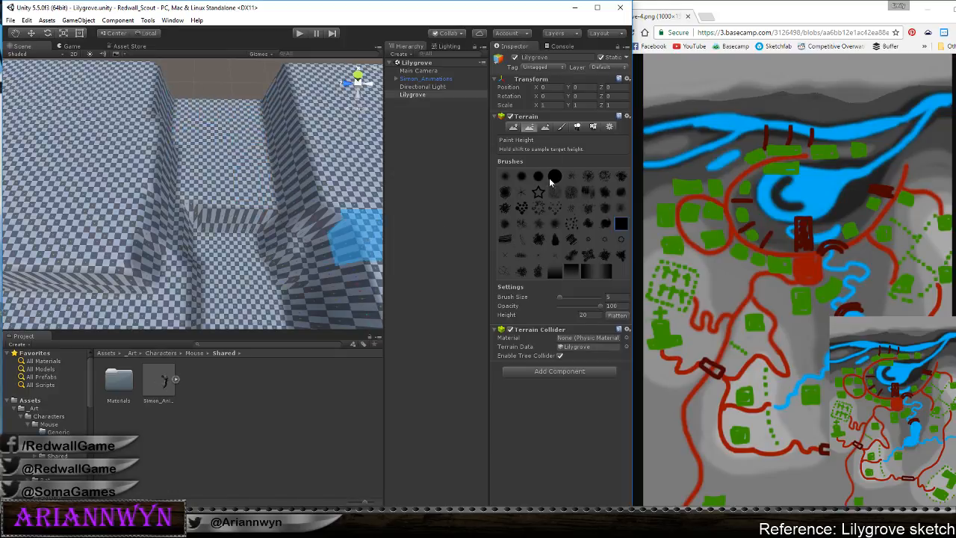
click(545, 127)
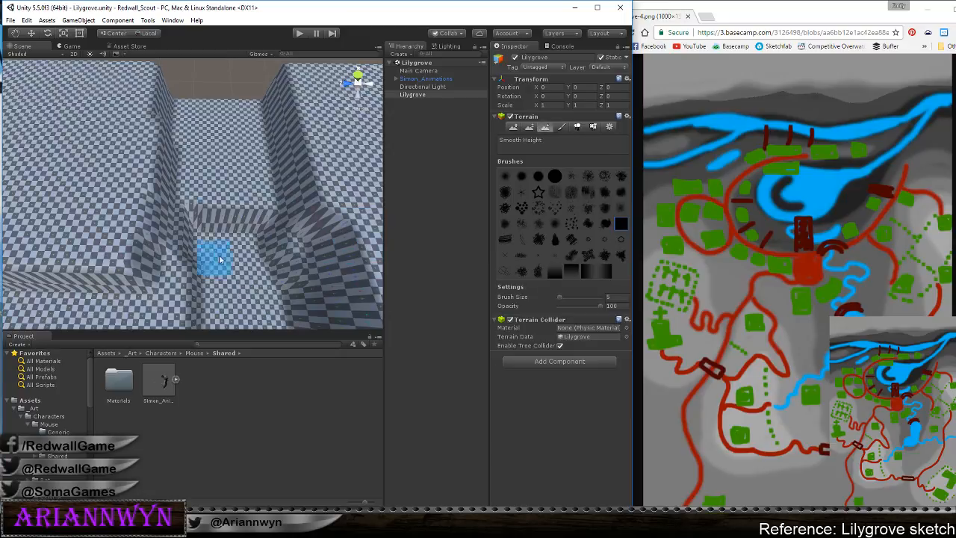
drag(250, 251, 252, 301)
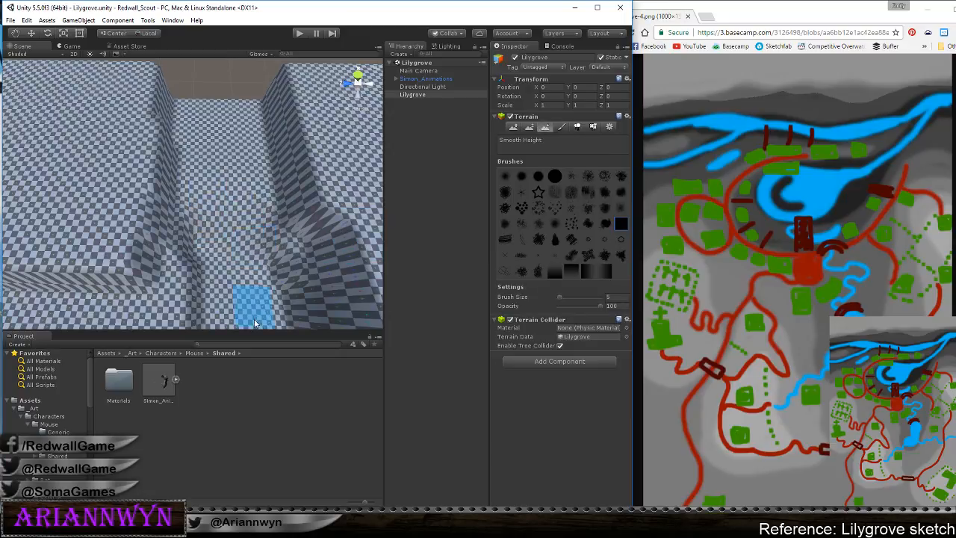
Set the Paint Height value to 25 and reshape the channel banks where the upper channel meets the cliff corner
scroll(222, 226, down, 3)
middle_drag(222, 226, 217, 145)
alt+drag(217, 145, 109, 127)
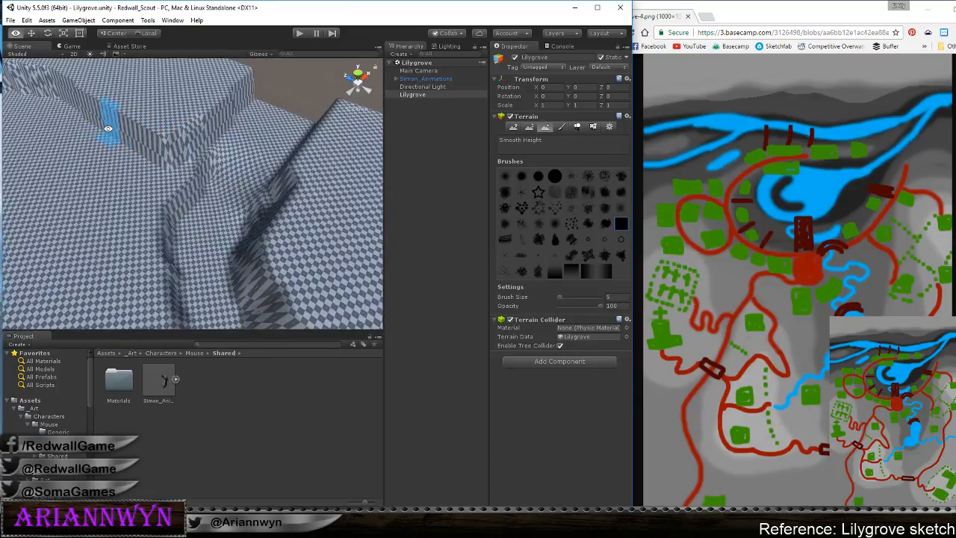
middle_drag(151, 144, 269, 167)
click(532, 126)
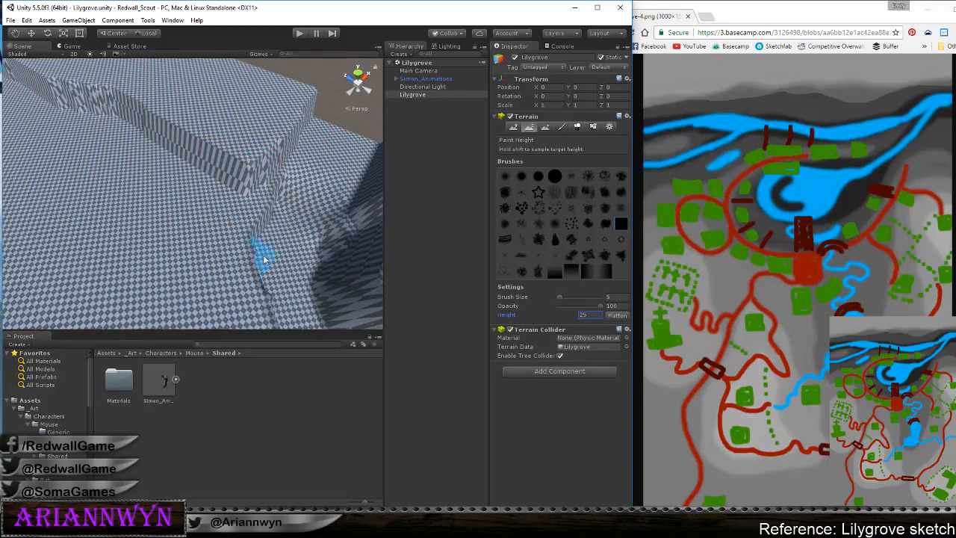
mouse_move(256, 277)
mouse_down()
mouse_move(251, 202)
mouse_move(256, 153)
mouse_move(267, 153)
mouse_move(223, 167)
mouse_move(202, 145)
mouse_move(267, 134)
mouse_move(277, 142)
mouse_move(317, 90)
mouse_move(287, 209)
mouse_up()
mouse_move(373, 172)
middle_down()
mouse_move(247, 174)
mouse_move(239, 188)
middle_up()
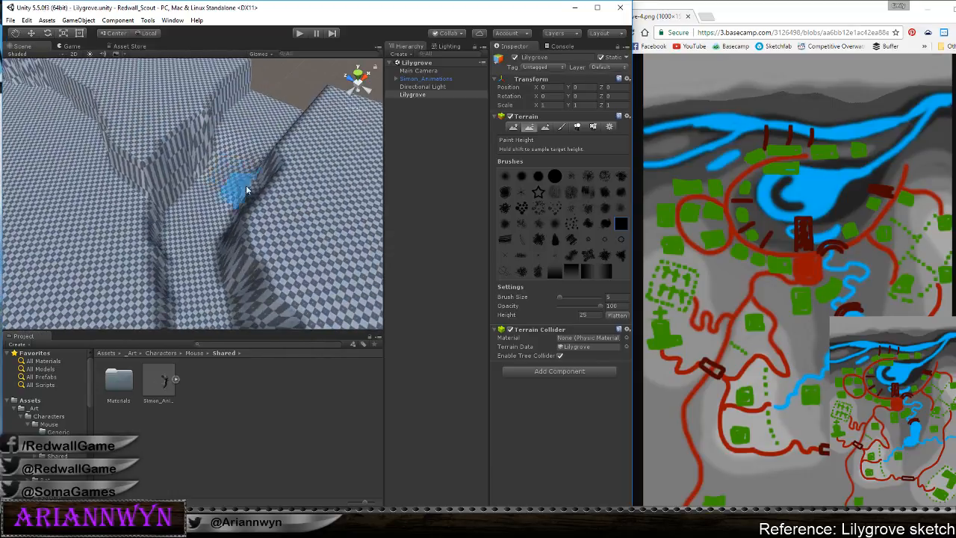
alt+drag(256, 213, 372, 217)
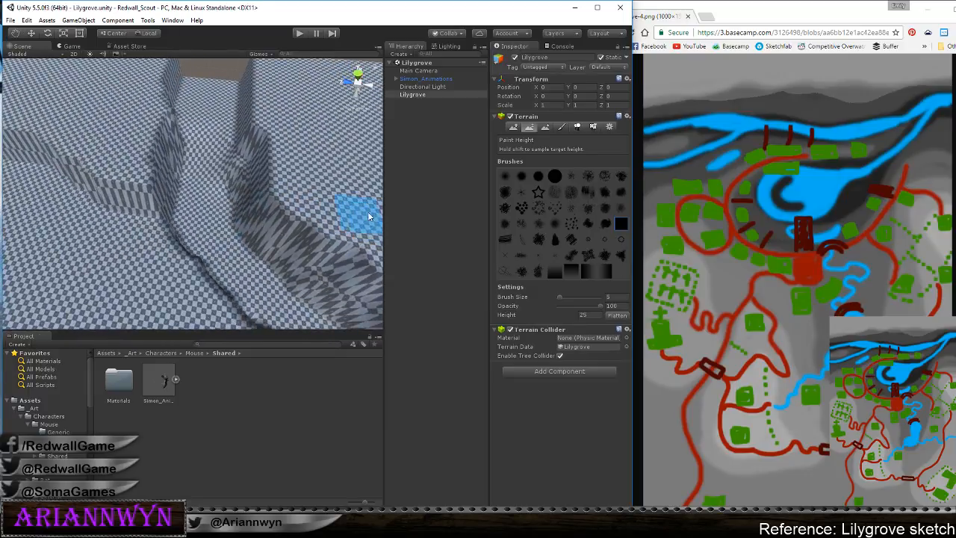
mouse_move(235, 192)
mouse_down()
mouse_move(278, 106)
mouse_move(263, 158)
mouse_move(267, 139)
mouse_move(275, 157)
mouse_up()
Examine the channel and terraces across the whole terrain from several angles for comparison with the reference sketch
scroll(330, 162, down, 3)
middle_drag(306, 195, 261, 146)
scroll(234, 111, down, 5)
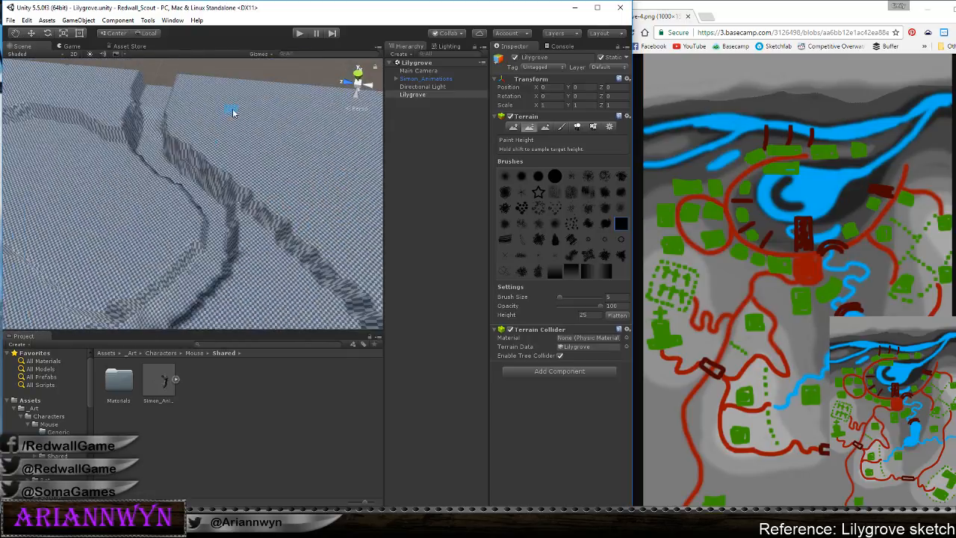
mouse_move(226, 224)
middle_down()
mouse_move(273, 79)
mouse_move(257, 158)
middle_up()
scroll(270, 91, down, 2)
scroll(269, 97, down, 2)
scroll(256, 158, up, 3)
alt+drag(278, 222, 75, 237)
alt+drag(307, 243, 230, 252)
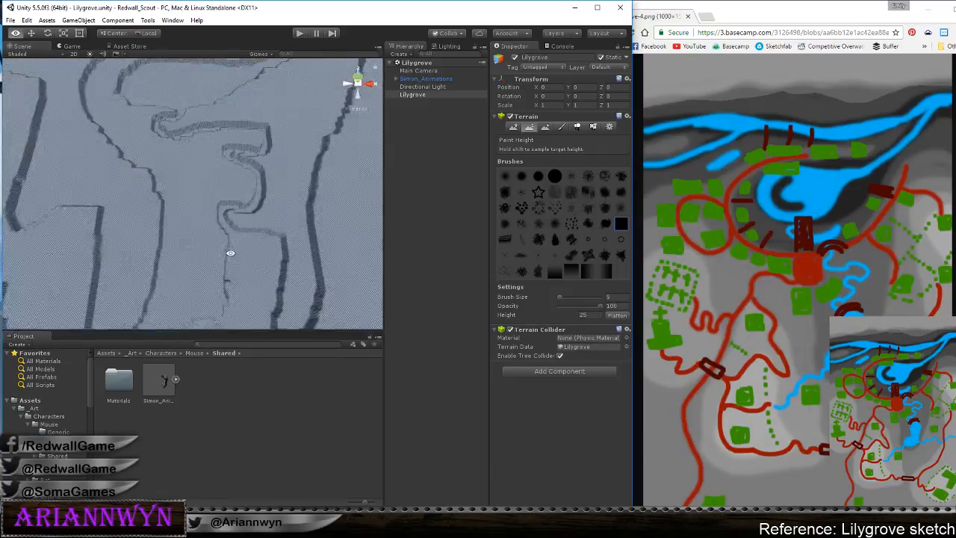
middle_drag(258, 94, 131, 308)
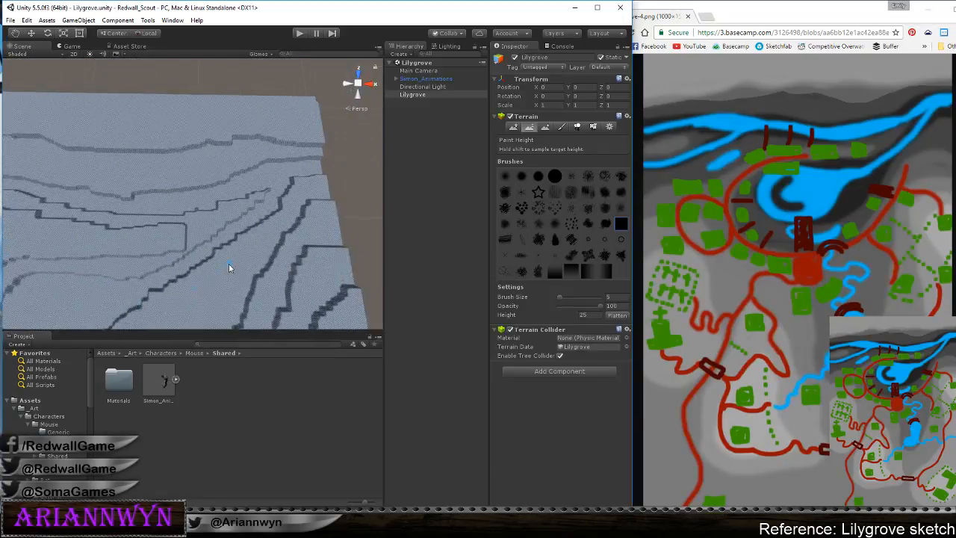
scroll(228, 265, up, 2)
alt+drag(227, 267, 187, 230)
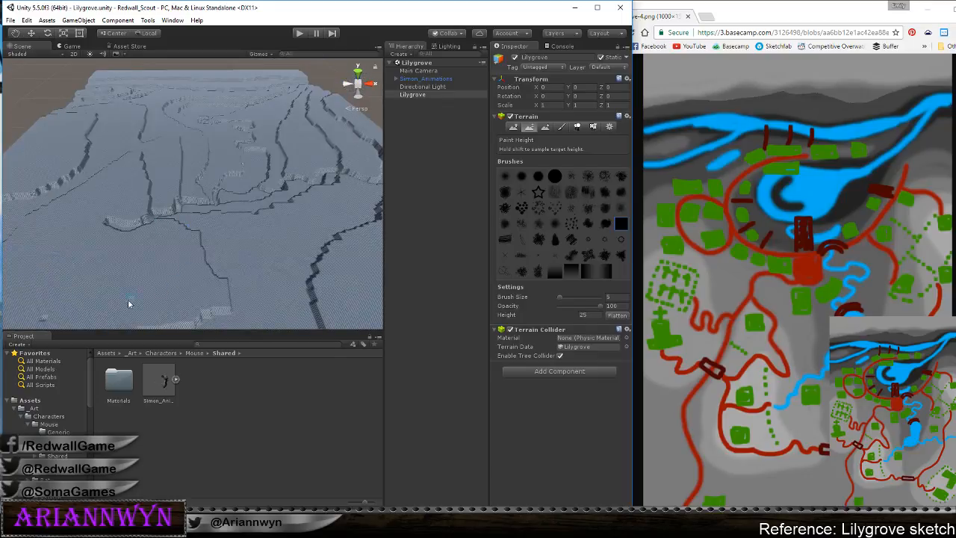
alt+drag(127, 304, 136, 271)
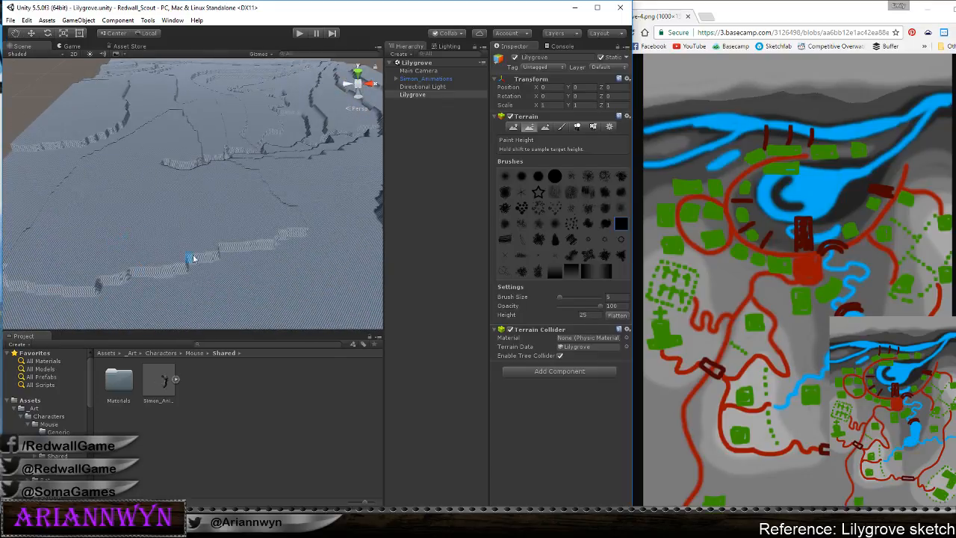
scroll(222, 164, down, 5)
alt+drag(222, 165, 275, 195)
scroll(231, 274, up, 3)
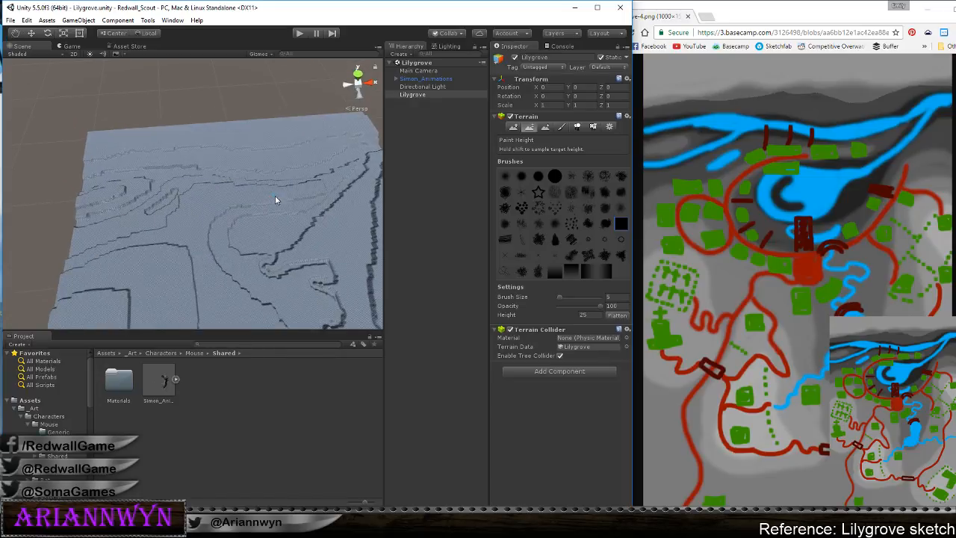
scroll(327, 206, up, 4)
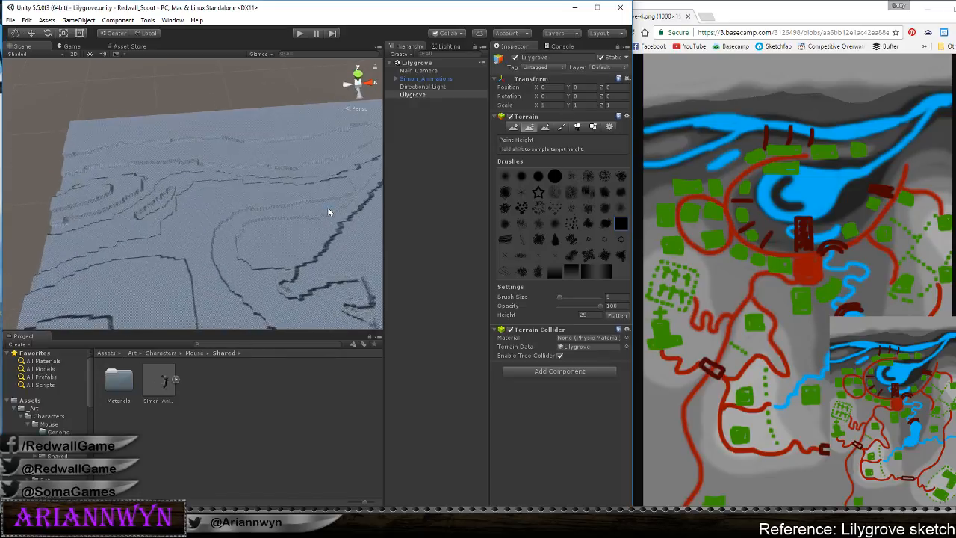
middle_drag(265, 211, 282, 216)
alt+drag(282, 216, 239, 175)
mouse_move(239, 175)
middle_down()
mouse_move(364, 280)
mouse_move(303, 219)
mouse_move(328, 209)
mouse_move(294, 114)
middle_up()
Add the Test Grid Yellow texture to the terrain's Paint Texture set
click(559, 128)
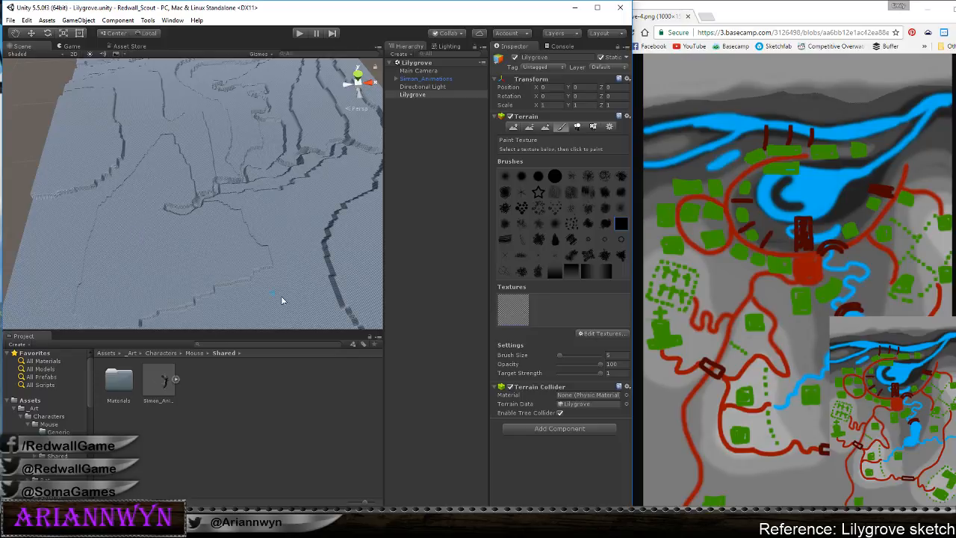
click(595, 333)
click(597, 336)
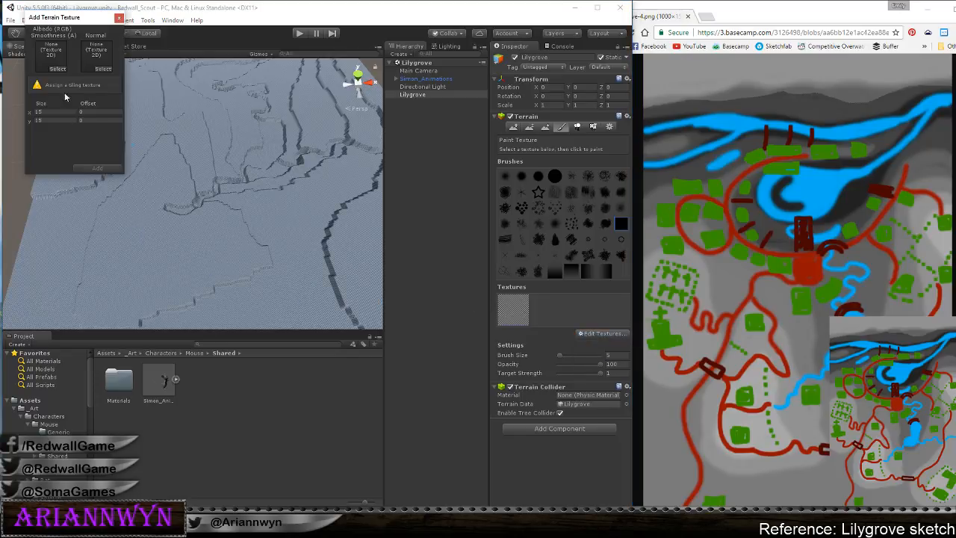
click(59, 73)
text(tes)
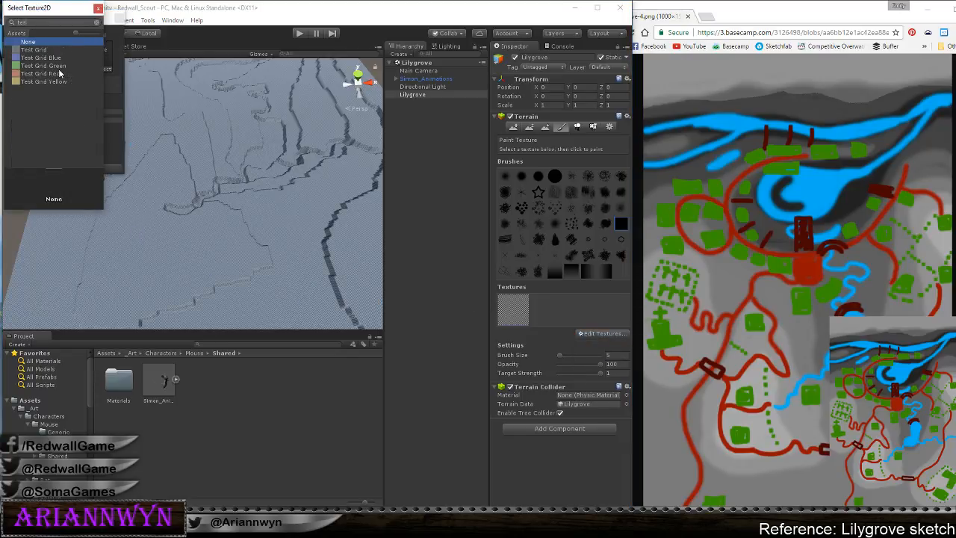
text(t)
click(62, 82)
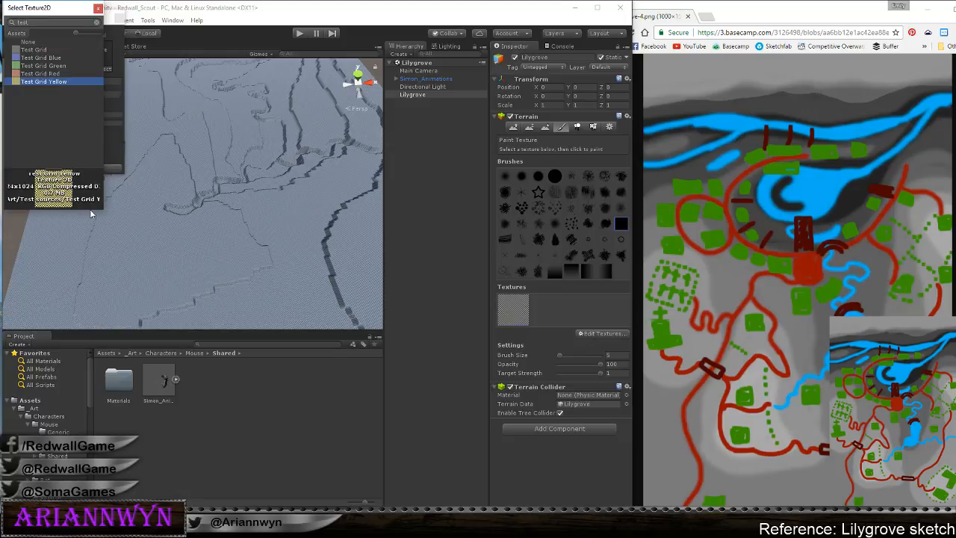
click(97, 10)
click(114, 173)
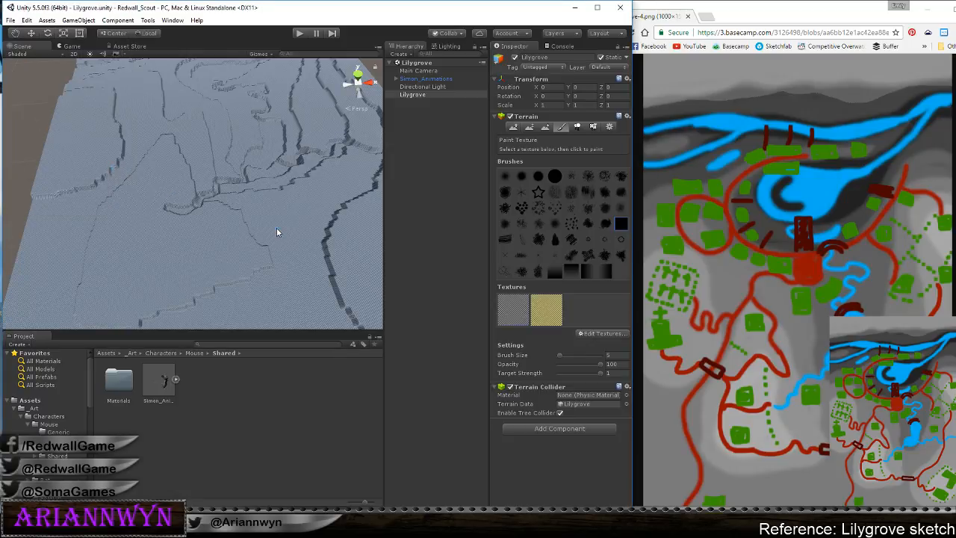
Try to paint a path in the yellow grid texture starting from the terrain's near edge
right_drag(276, 232, 427, 288)
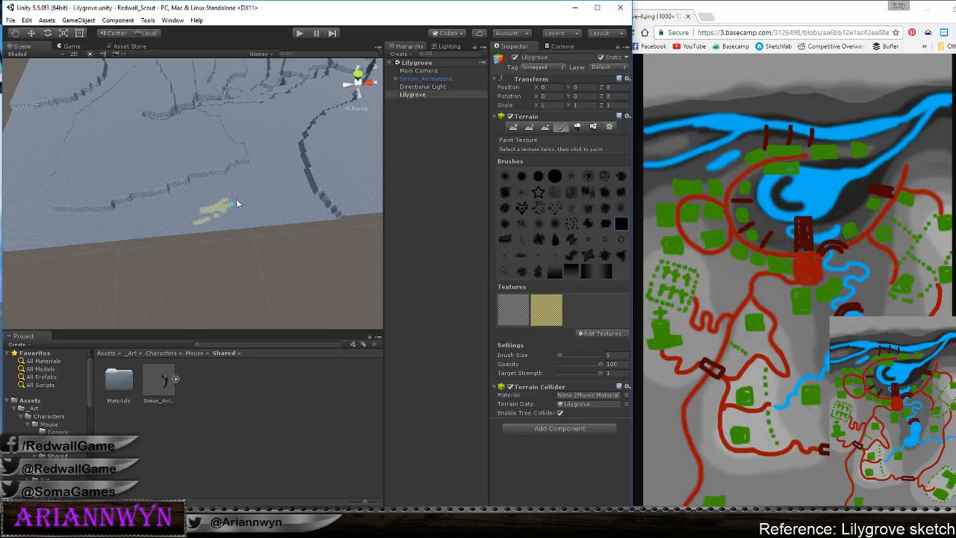
key(ctrl+z)
right_drag(241, 205, 333, 274)
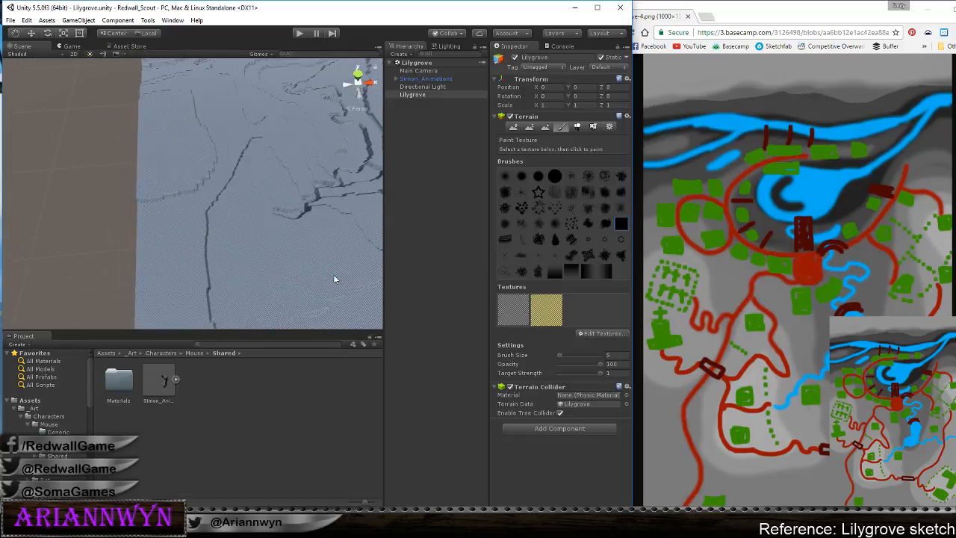
right_drag(272, 258, 207, 240)
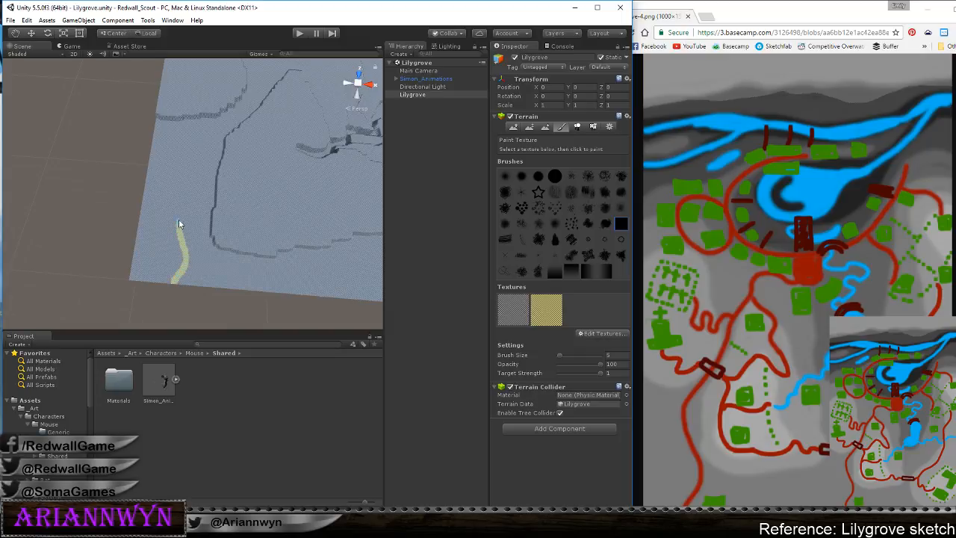
key(ctrl+z)
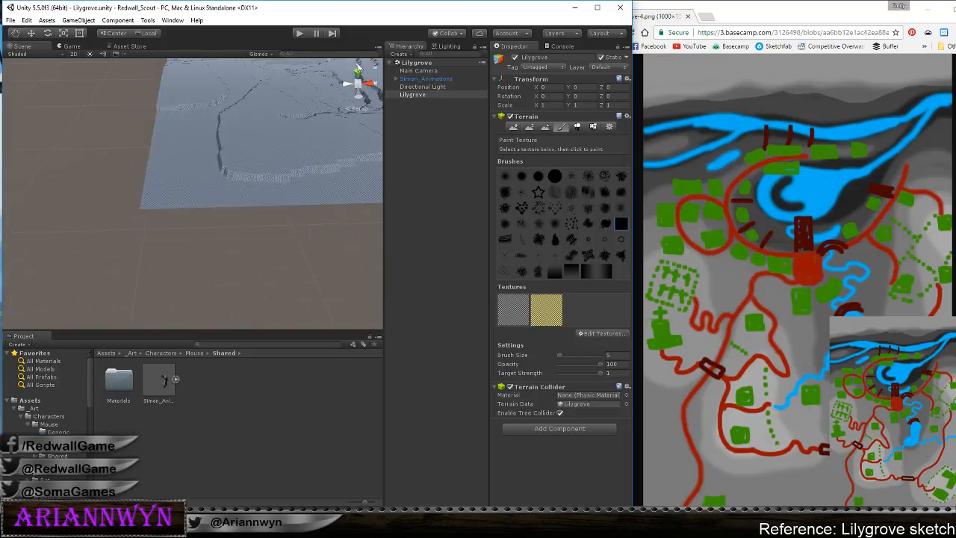
Switch the scene to the top view and undo the stray yellow paint near the terrain's corner
click(357, 71)
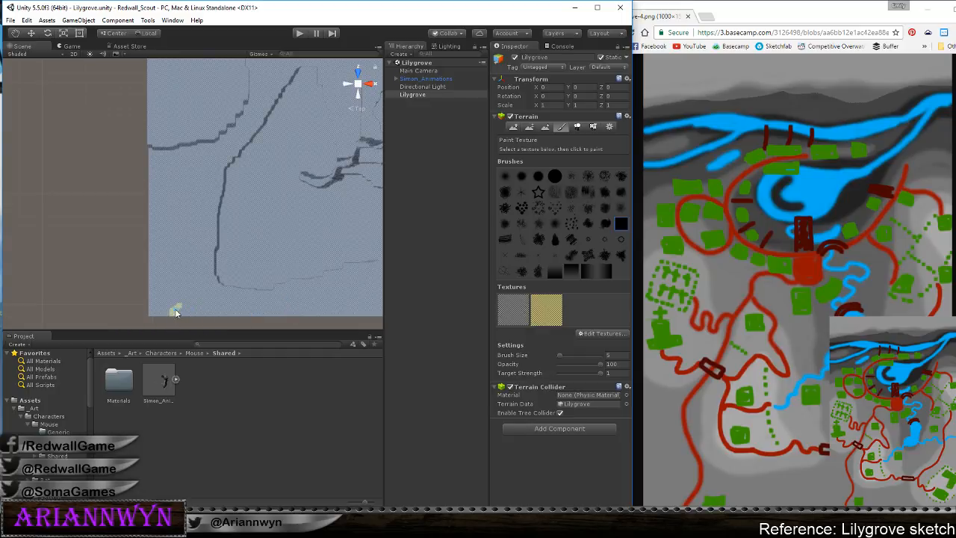
key(ctrl+z)
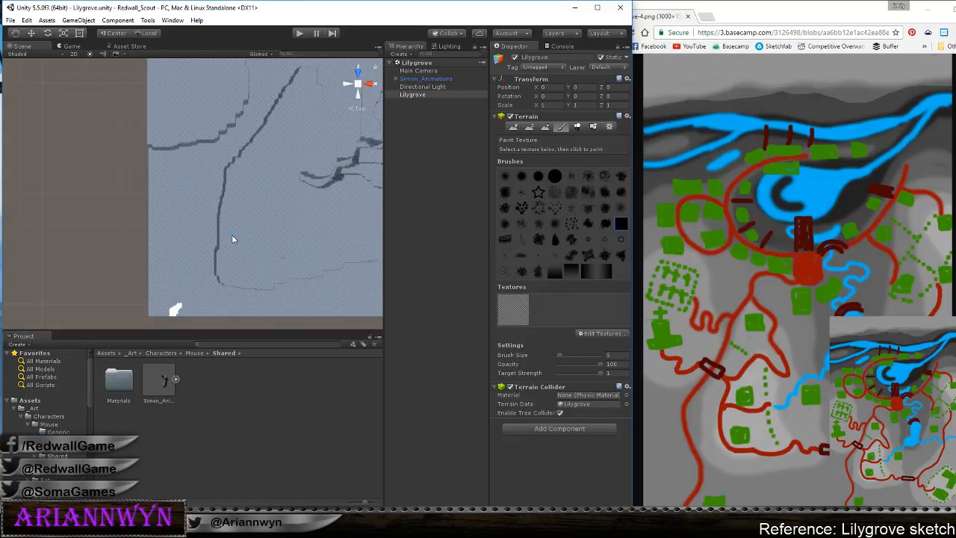
middle_drag(232, 238, 224, 203)
Add the Test Grid Yellow texture to the terrain's paint textures again
click(614, 338)
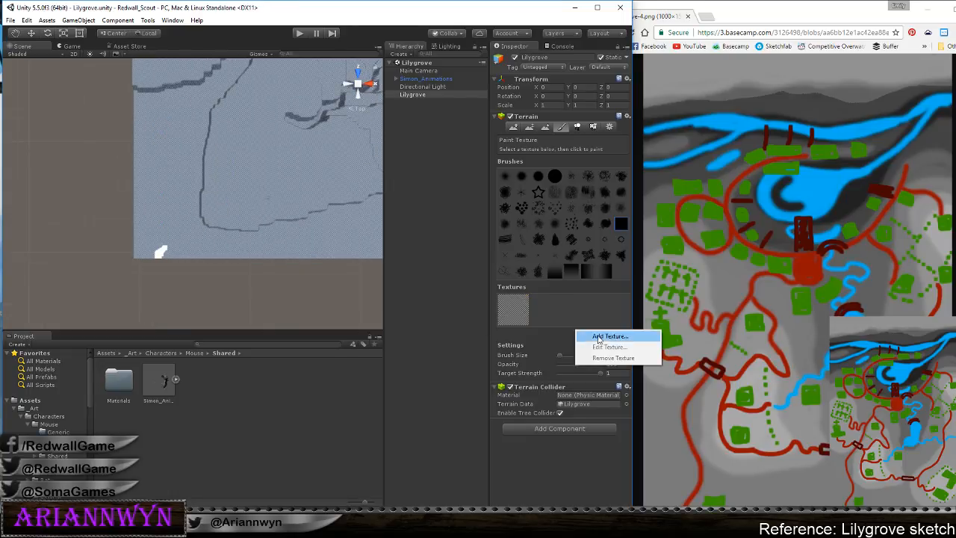
click(637, 335)
click(58, 68)
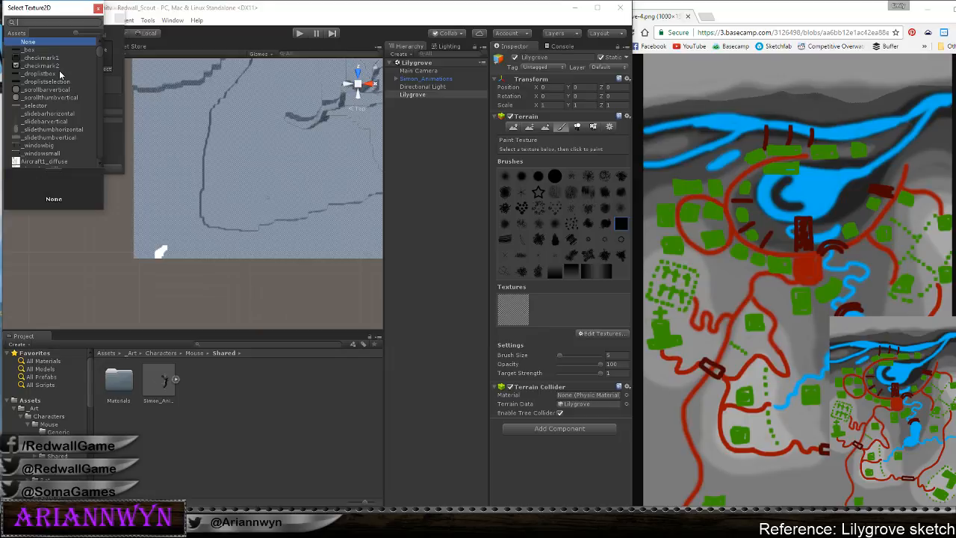
text(test)
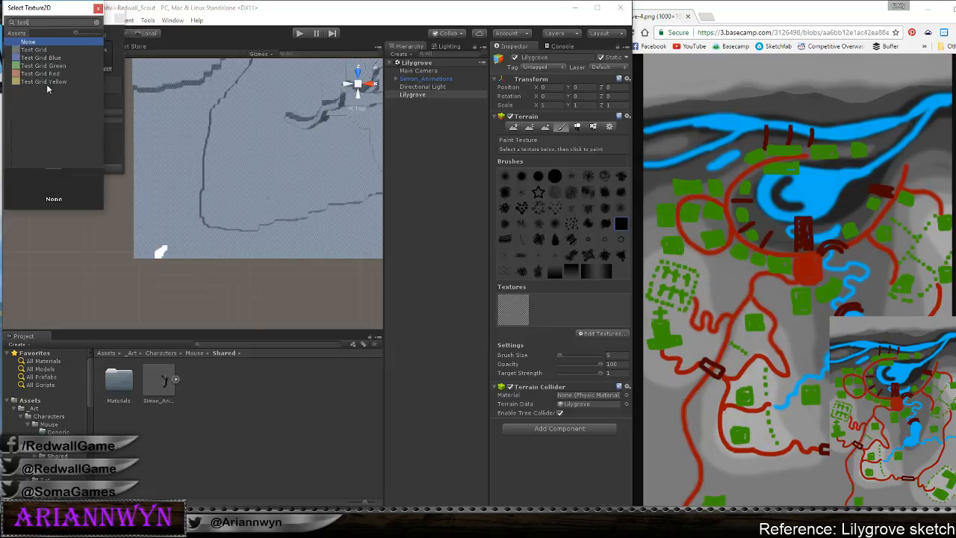
click(45, 82)
click(97, 8)
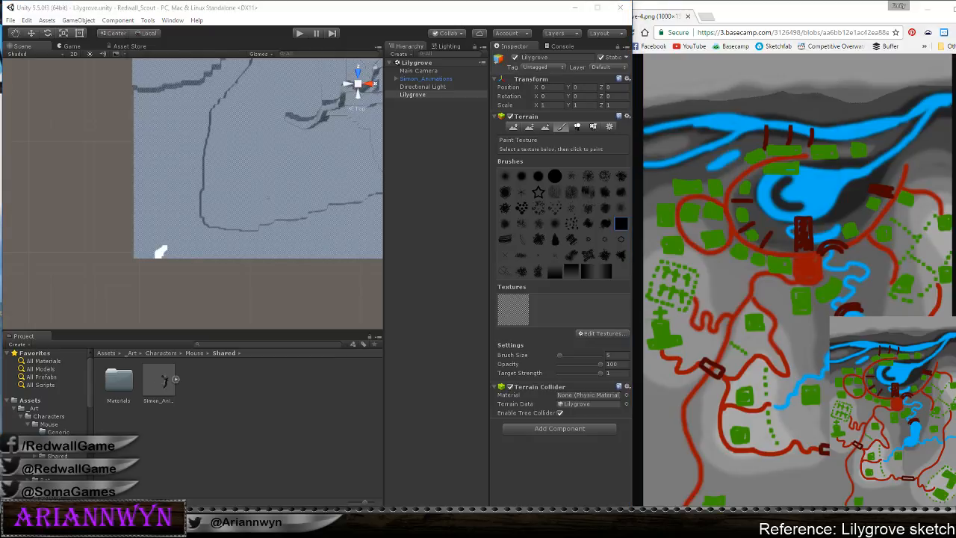
click(380, 304)
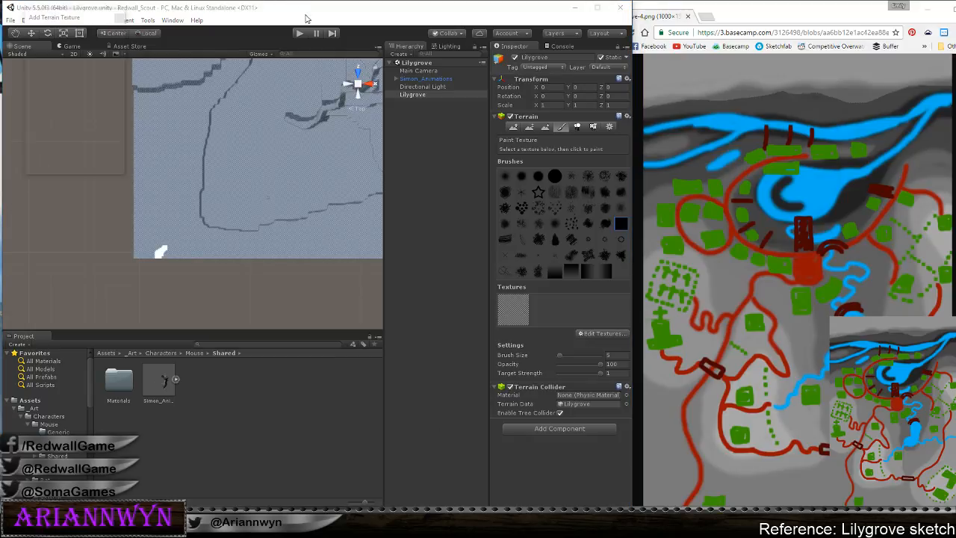
click(82, 169)
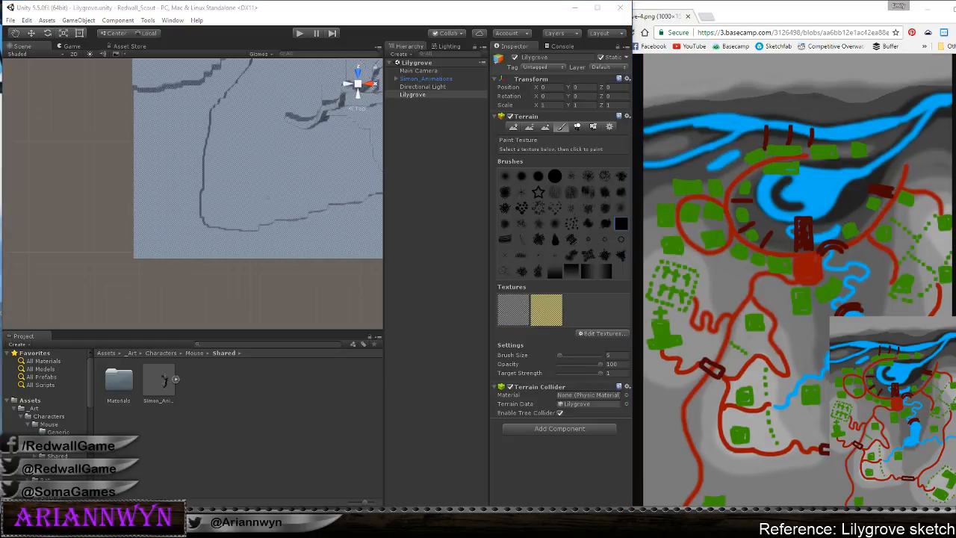
click(20, 287)
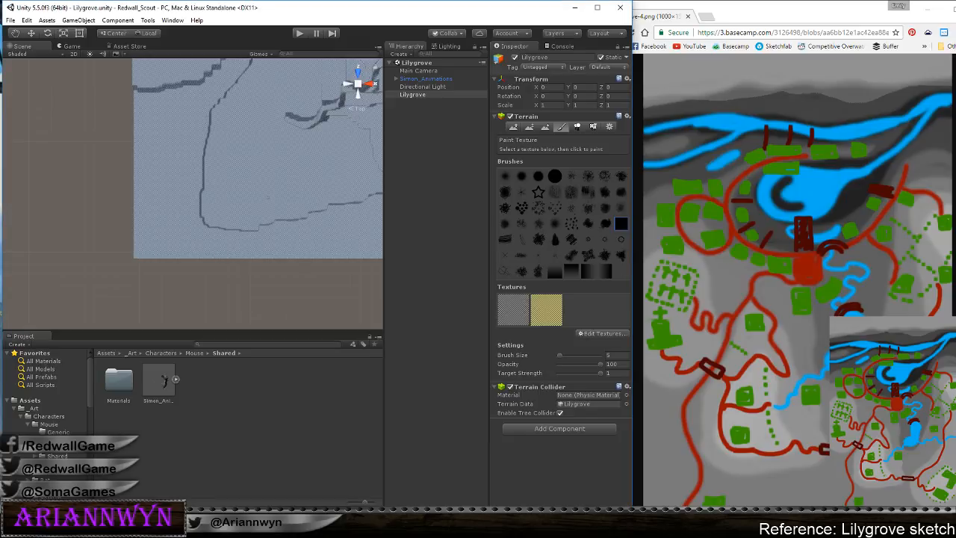
Paint a yellow grid path from the terrain's near edge up past the lower terraces to the notch in the cliff line
click(234, 119)
drag(178, 207, 162, 138)
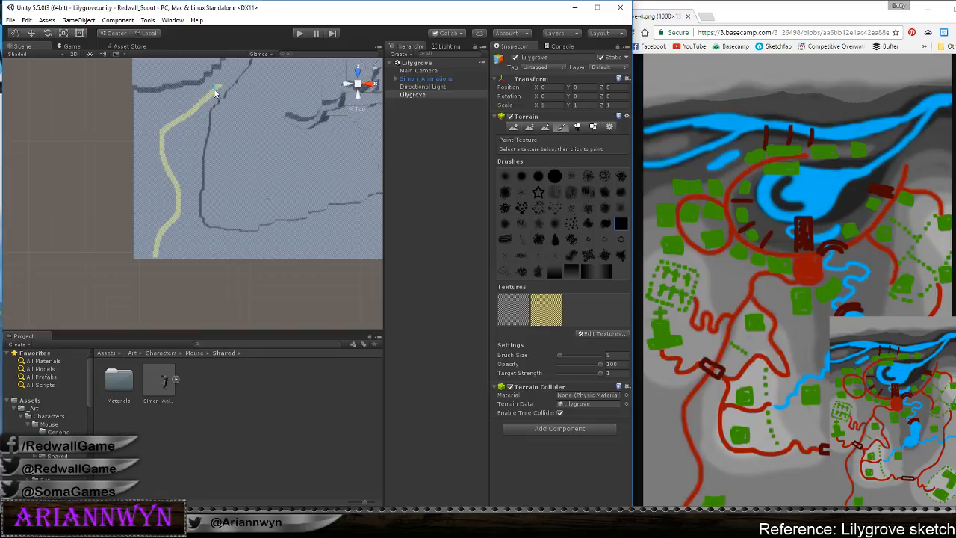
middle_drag(236, 97, 193, 197)
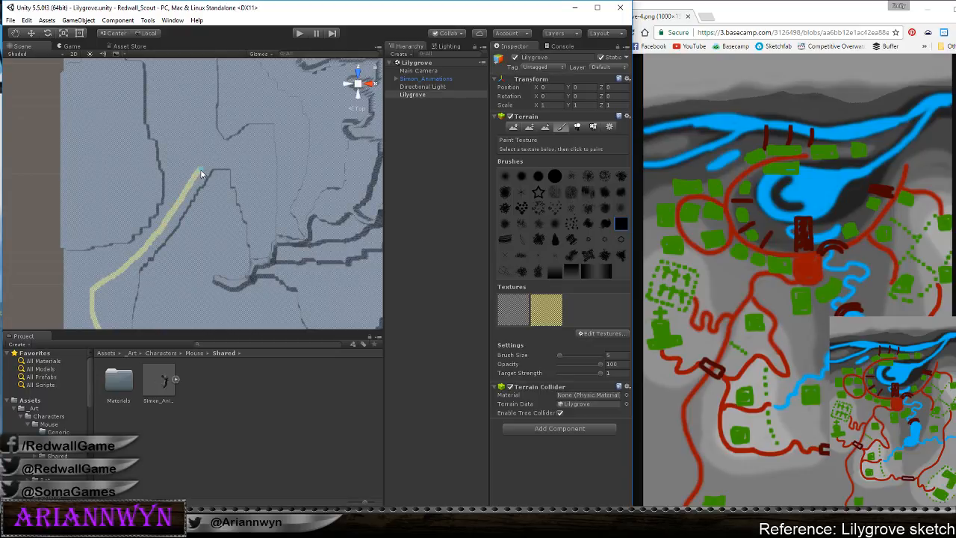
middle_drag(288, 155, 231, 219)
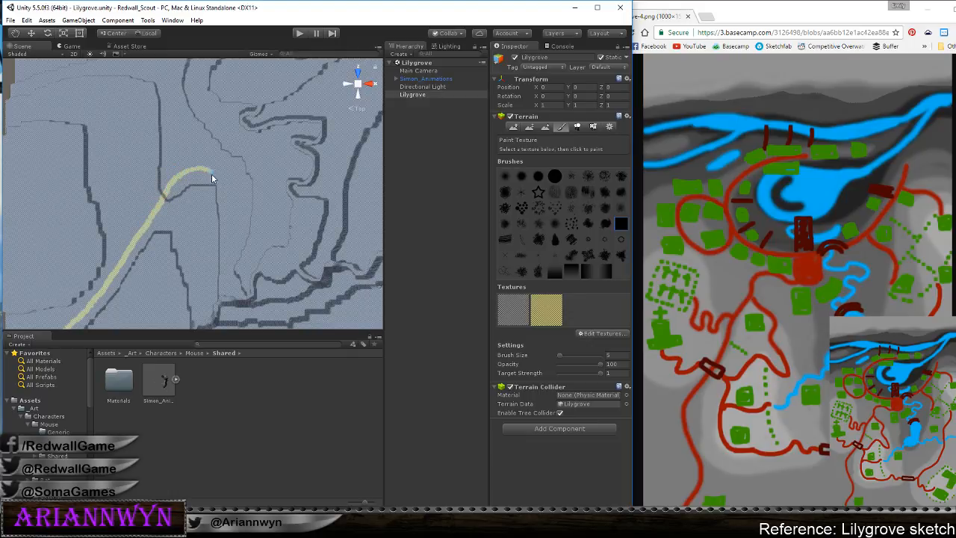
Extend the yellow path toward the winding channel and fill a round plaza in yellow grid at its end
click(253, 156)
middle_drag(196, 176, 187, 199)
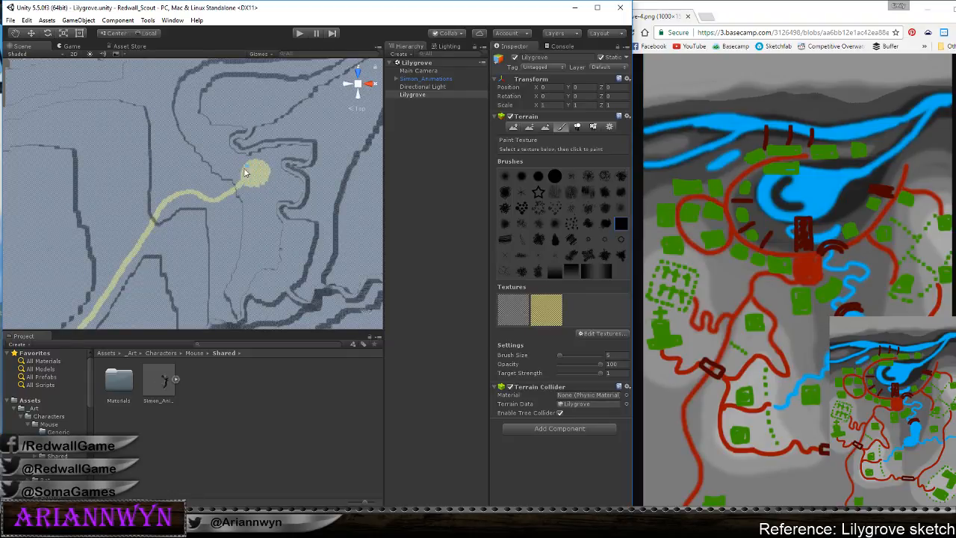
click(245, 172)
drag(258, 170, 258, 174)
Try to paint a curved yellow path from the plaza around the outer side of the lake basin
middle_drag(265, 198, 223, 244)
scroll(237, 217, down, 1)
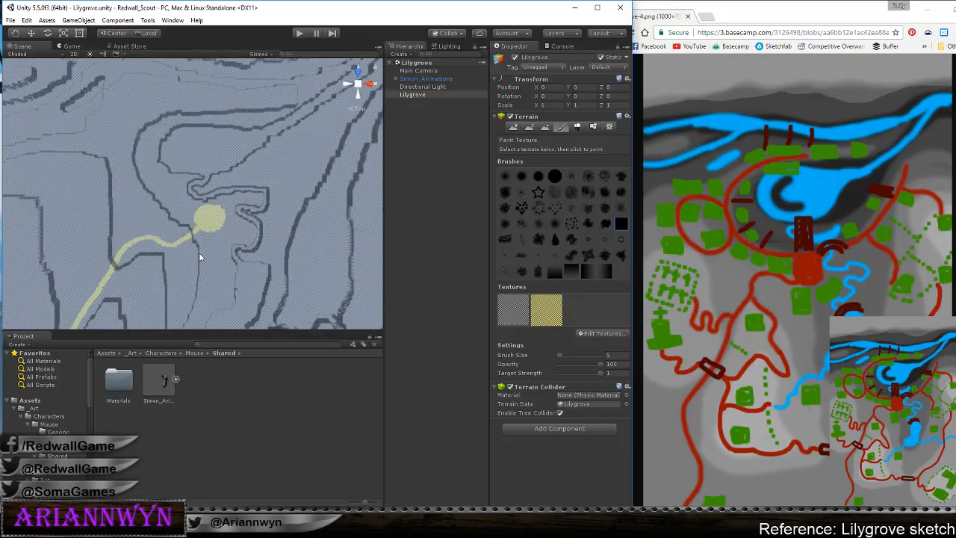
scroll(198, 250, up, 1)
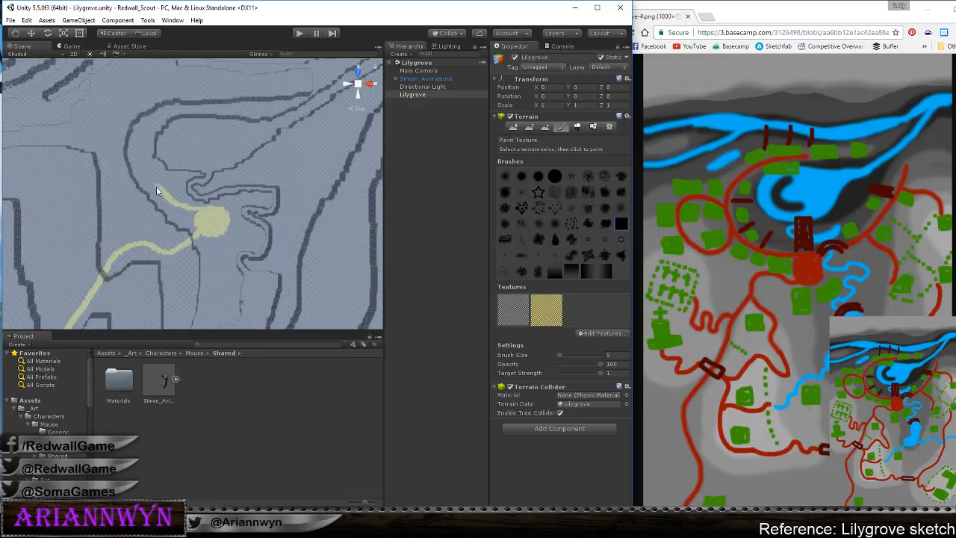
mouse_move(149, 176)
mouse_down()
mouse_move(142, 137)
mouse_move(204, 111)
mouse_up()
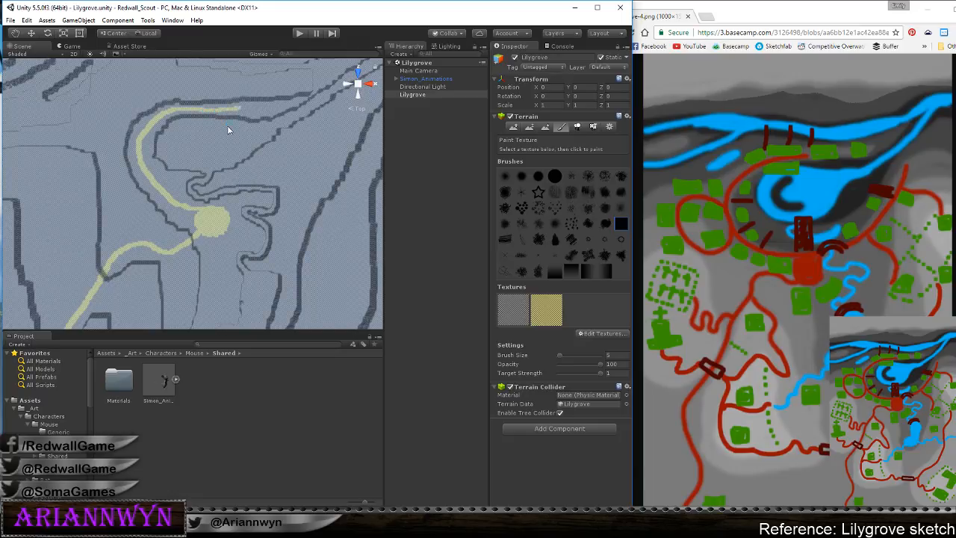
middle_drag(190, 150, 216, 195)
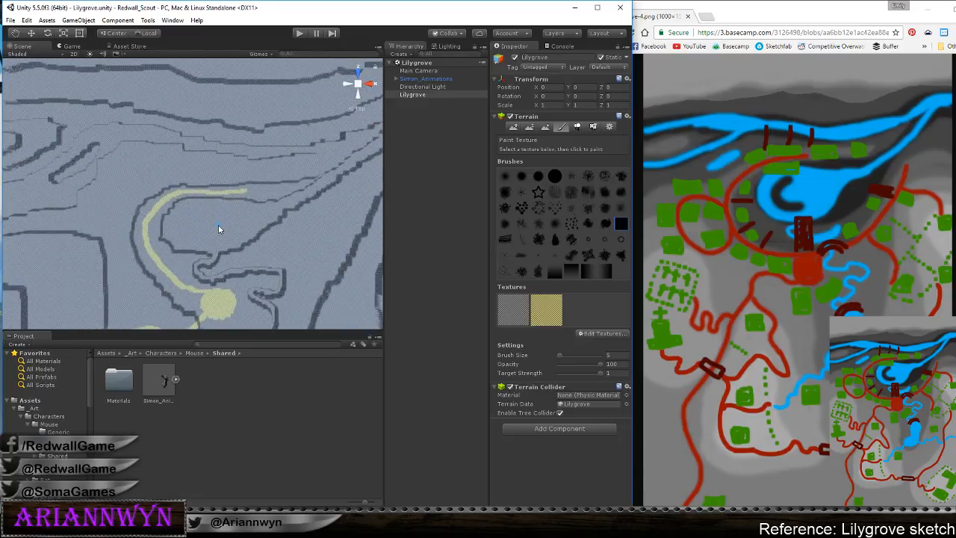
scroll(218, 225, up, 3)
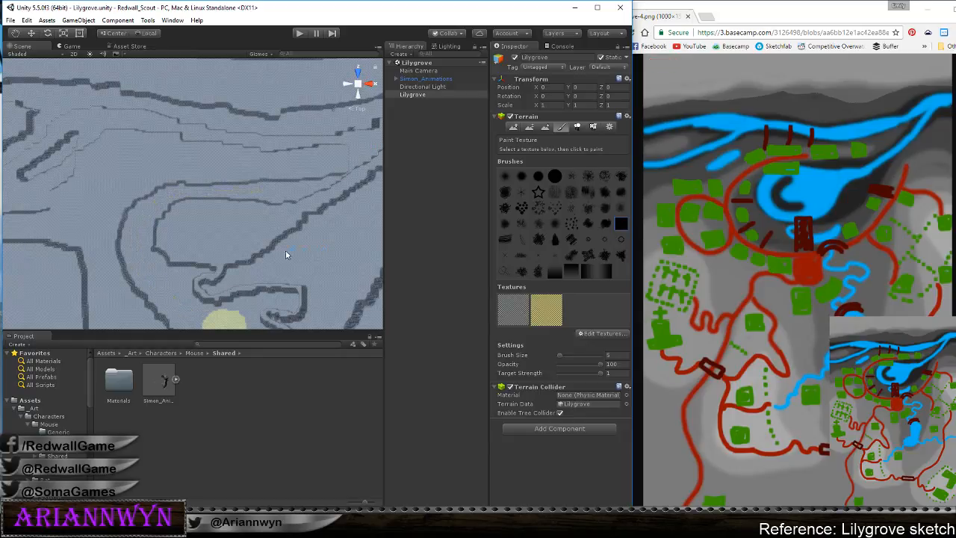
Set the Paint Height value to 15 and sculpt the cliff edge just beside the round yellow plaza with brush size 5
middle_drag(285, 250, 275, 210)
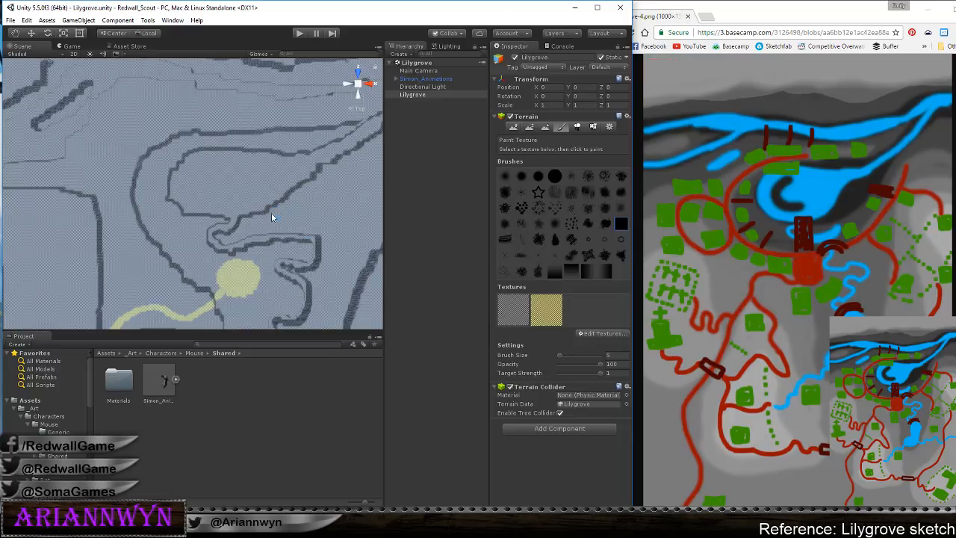
scroll(197, 258, down, 7)
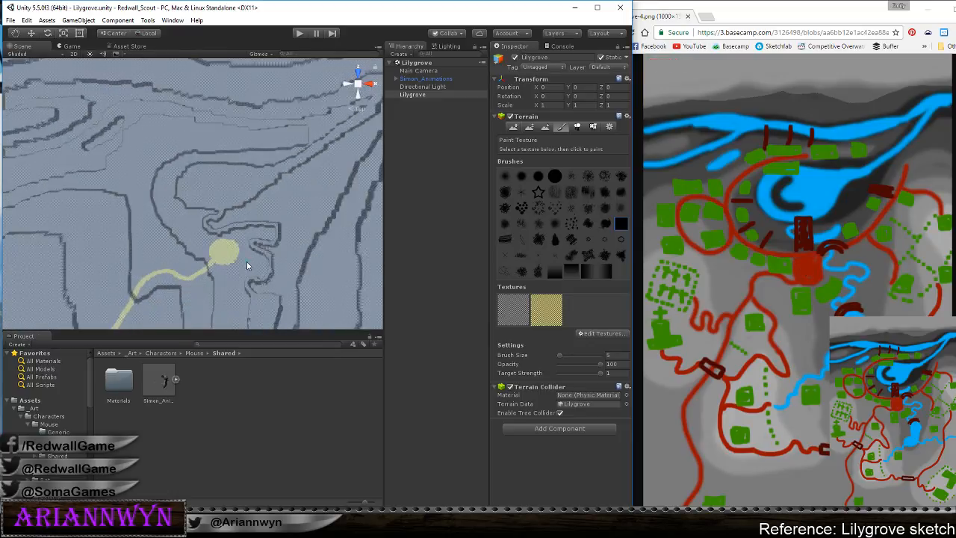
middle_drag(247, 265, 264, 241)
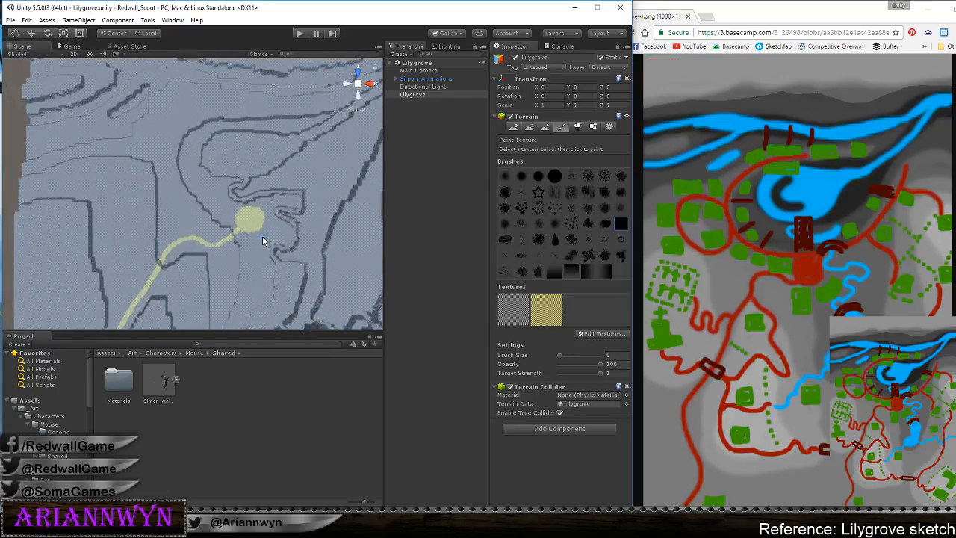
scroll(213, 228, up, 1)
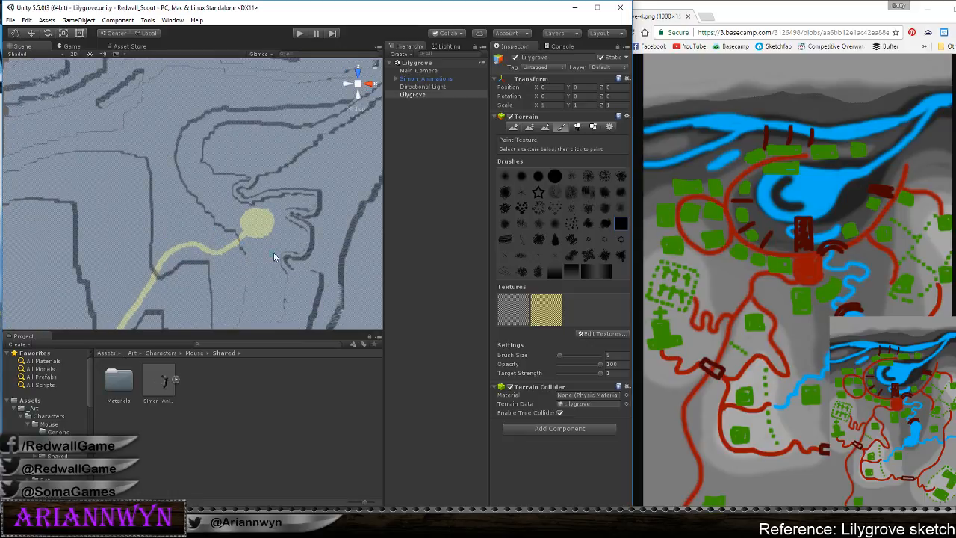
click(528, 127)
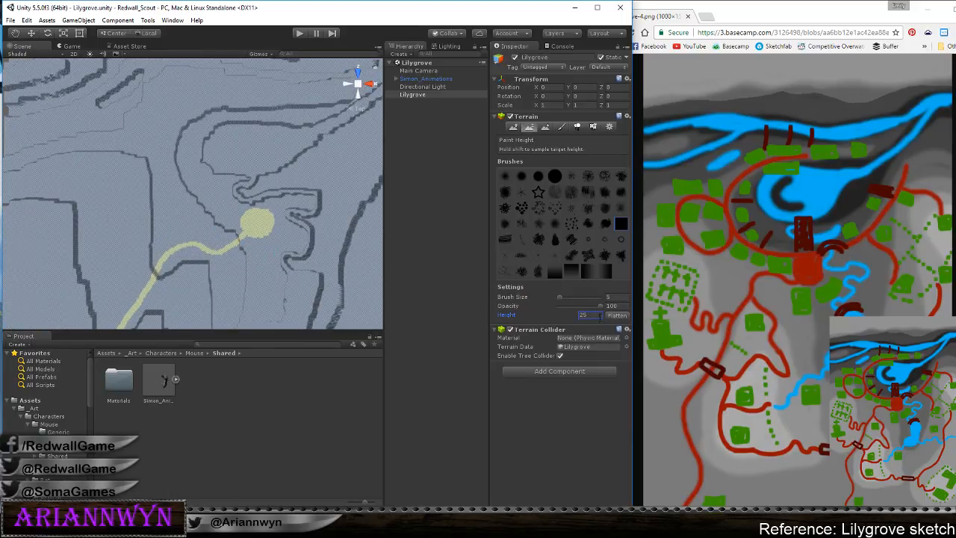
click(586, 315)
text(10)
key(Return)
click(584, 315)
drag(215, 220, 238, 239)
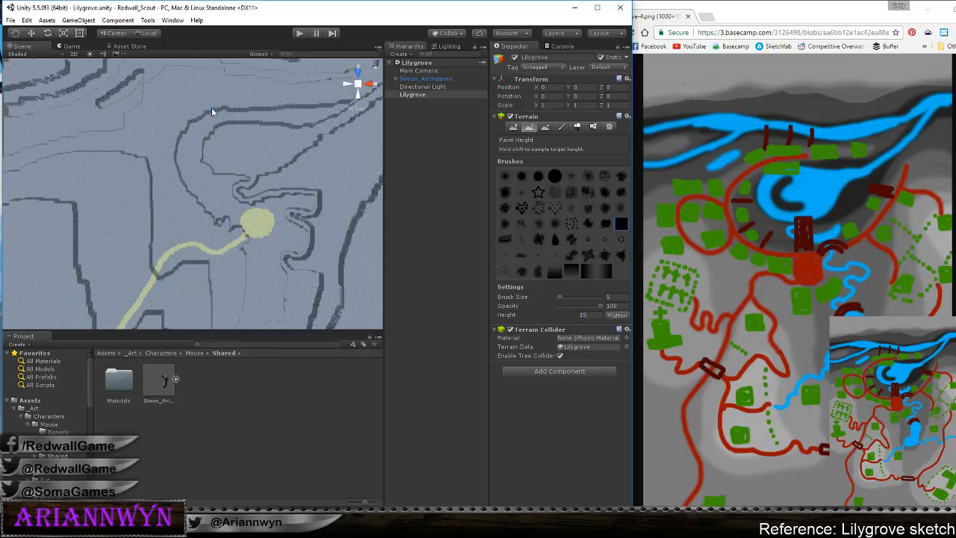
Paint the height of 15 along the ledge around the lake basin and the ground beside the inflowing river's lower bank
mouse_move(195, 125)
mouse_down()
mouse_move(180, 155)
mouse_move(186, 131)
mouse_move(185, 179)
mouse_up()
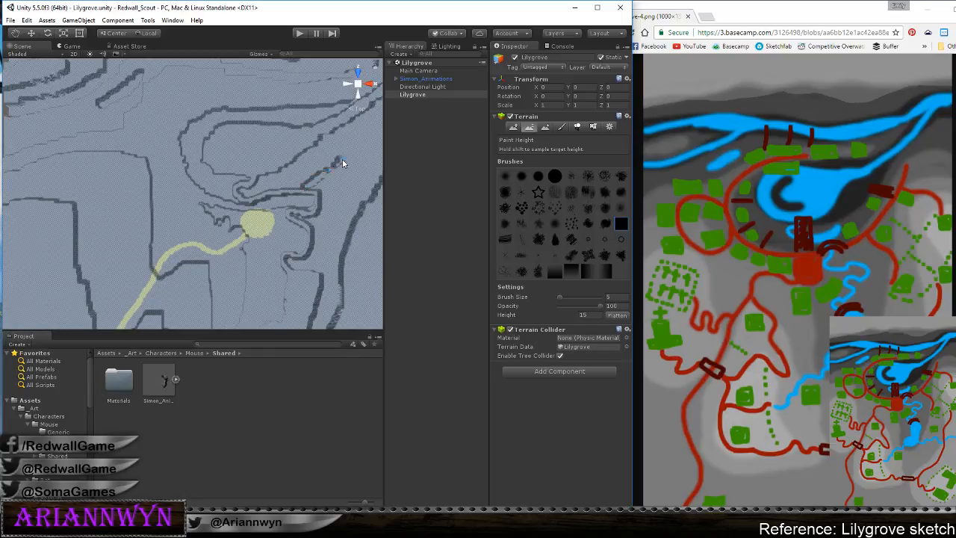
middle_drag(350, 135, 188, 192)
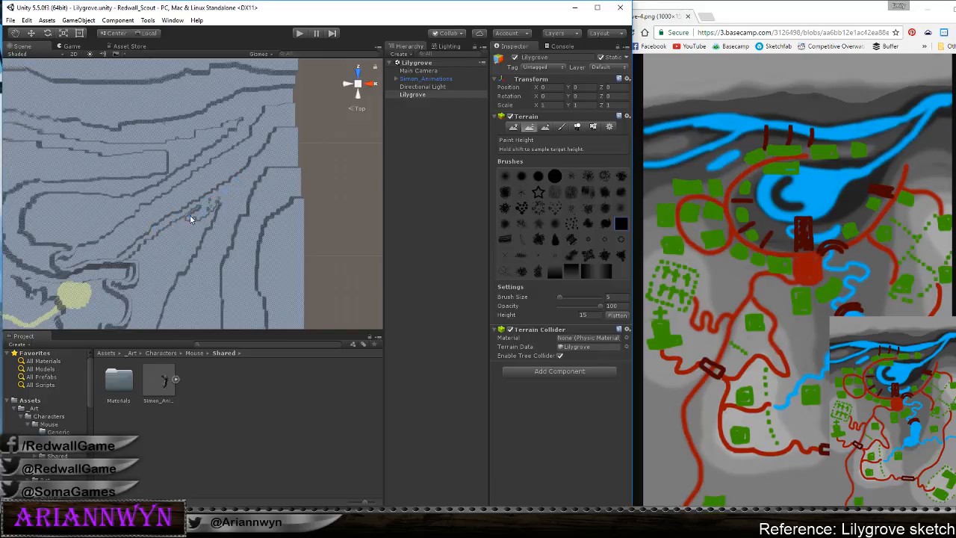
middle_drag(182, 236, 236, 167)
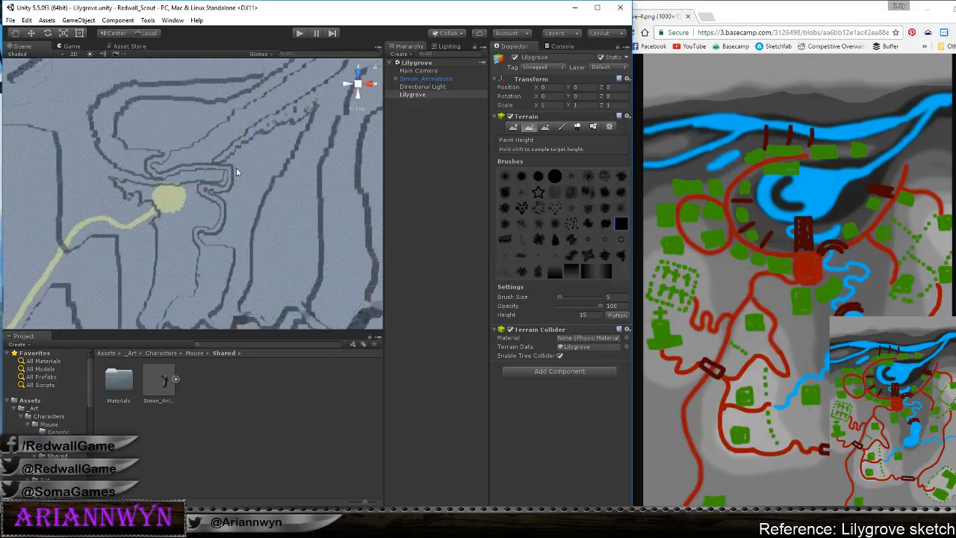
Set the brush size to 15 and paint the ground on the outer side of the winding channel to the height of 15
click(614, 297)
text(15)
key(Return)
mouse_move(285, 133)
mouse_down()
mouse_move(299, 152)
mouse_move(247, 158)
mouse_move(261, 196)
mouse_up()
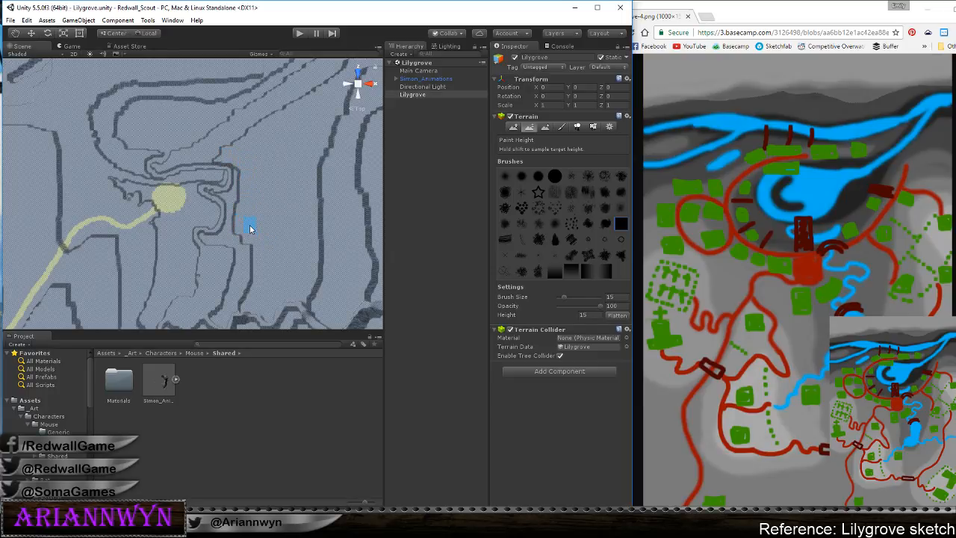
Level the ground under the yellow plaza and alongside the lower channel at the height of 15
mouse_move(249, 225)
middle_down()
mouse_move(314, 225)
mouse_move(290, 217)
middle_up()
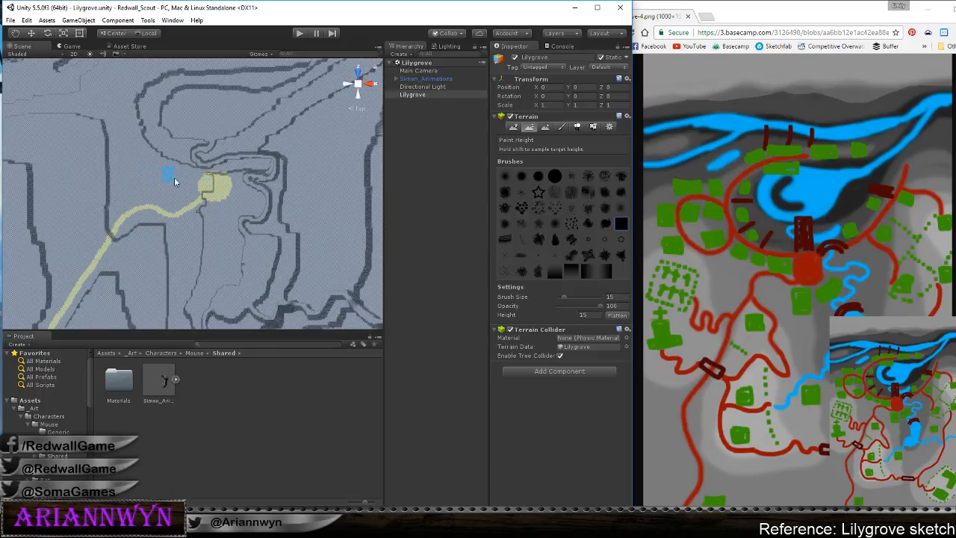
drag(210, 205, 227, 179)
mouse_move(230, 218)
mouse_down()
mouse_move(210, 227)
mouse_move(219, 242)
mouse_up()
middle_drag(199, 227, 158, 123)
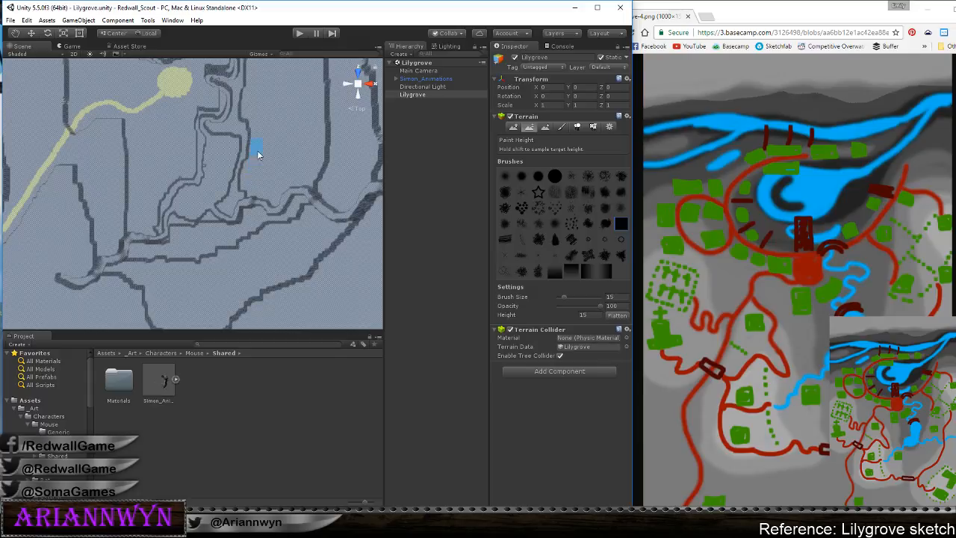
Set the brush size to 5 and paint the height of 15 along the upper bends of the winding channel beside the plaza
middle_drag(284, 124, 254, 177)
scroll(295, 187, up, 4)
scroll(254, 177, up, 3)
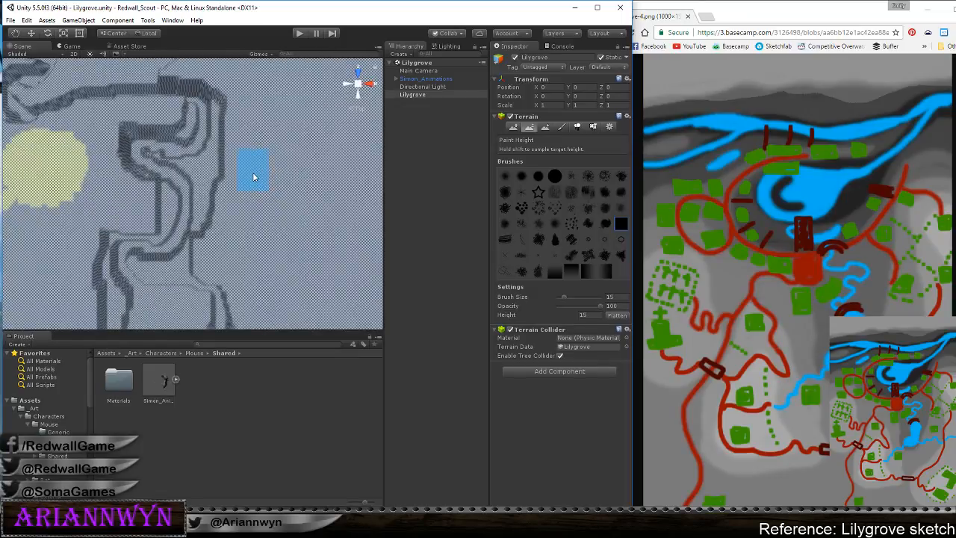
click(594, 298)
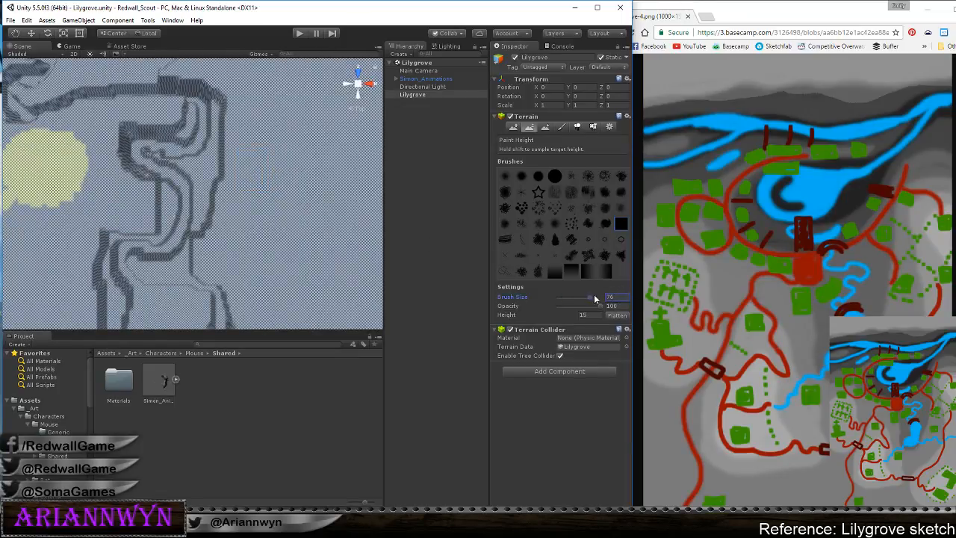
drag(590, 299, 560, 299)
mouse_move(230, 105)
mouse_down()
mouse_move(211, 159)
mouse_move(198, 157)
mouse_move(216, 175)
mouse_move(197, 228)
mouse_move(205, 182)
mouse_move(200, 191)
mouse_up()
middle_drag(194, 150, 233, 182)
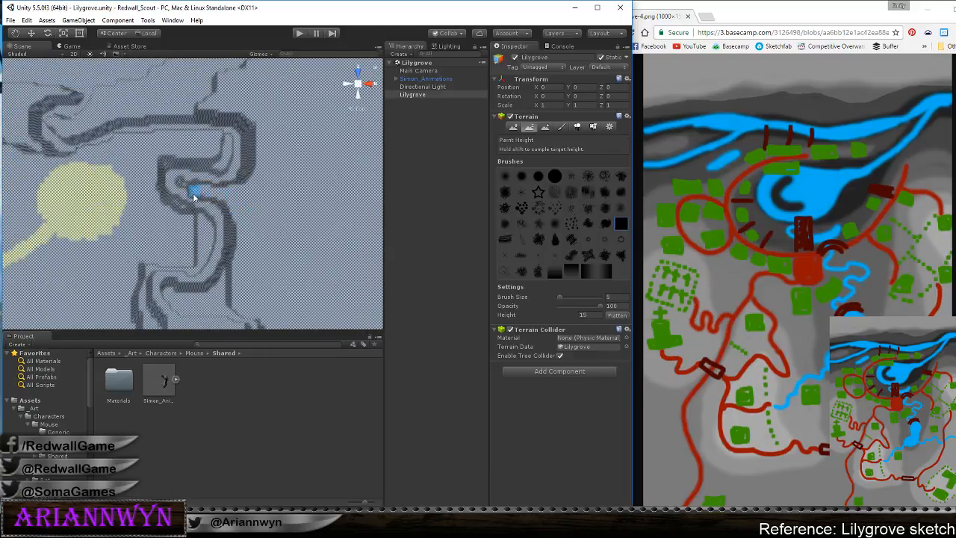
drag(193, 197, 188, 192)
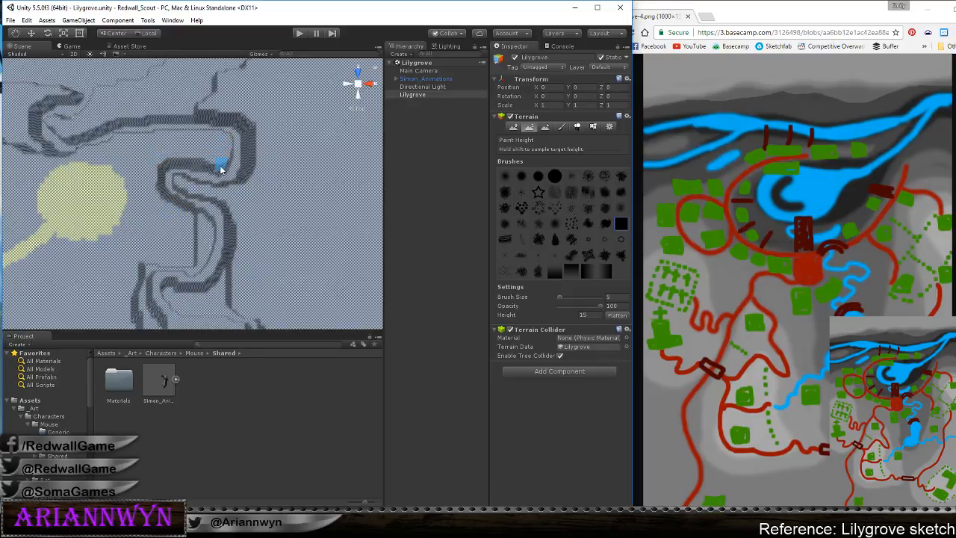
Paint the height of 15 down the plaza-side bank of the winding channel, narrowing its middle and lower stretches
scroll(165, 195, up, 5)
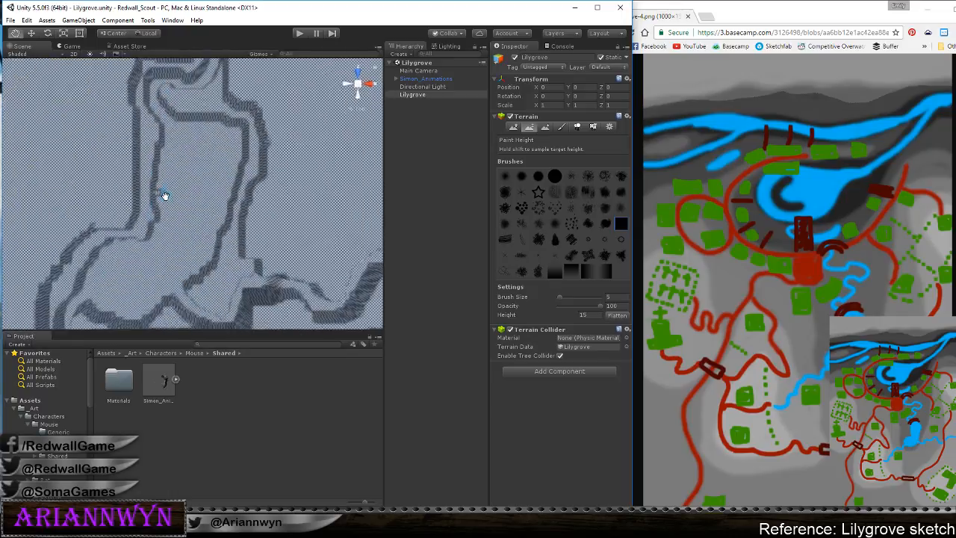
mouse_move(165, 196)
middle_down()
mouse_move(160, 188)
mouse_move(182, 214)
mouse_move(183, 253)
middle_up()
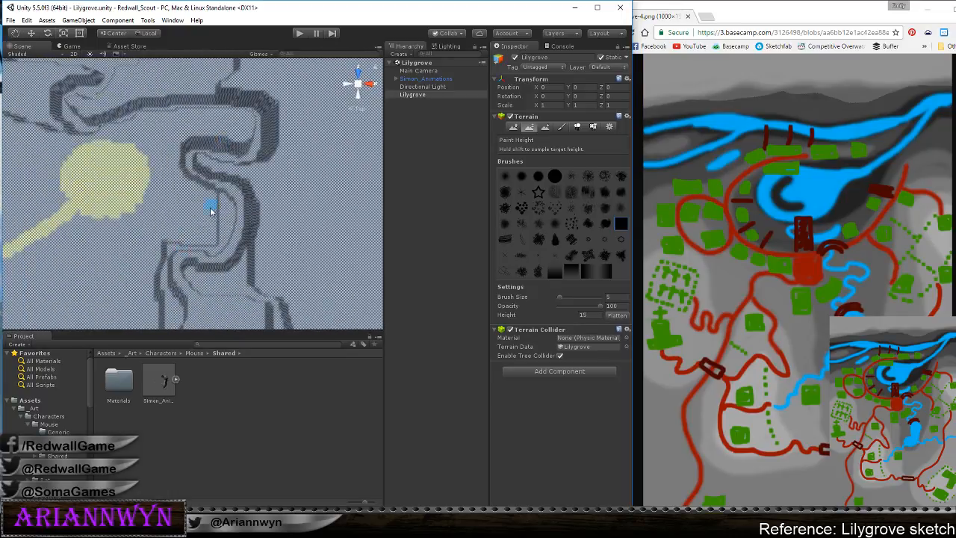
mouse_move(211, 209)
mouse_down()
mouse_move(226, 205)
mouse_move(228, 230)
mouse_move(221, 224)
mouse_move(215, 252)
mouse_move(229, 233)
mouse_move(177, 249)
mouse_move(160, 283)
mouse_move(165, 306)
mouse_move(156, 274)
mouse_move(169, 270)
mouse_up()
middle_drag(249, 241, 278, 76)
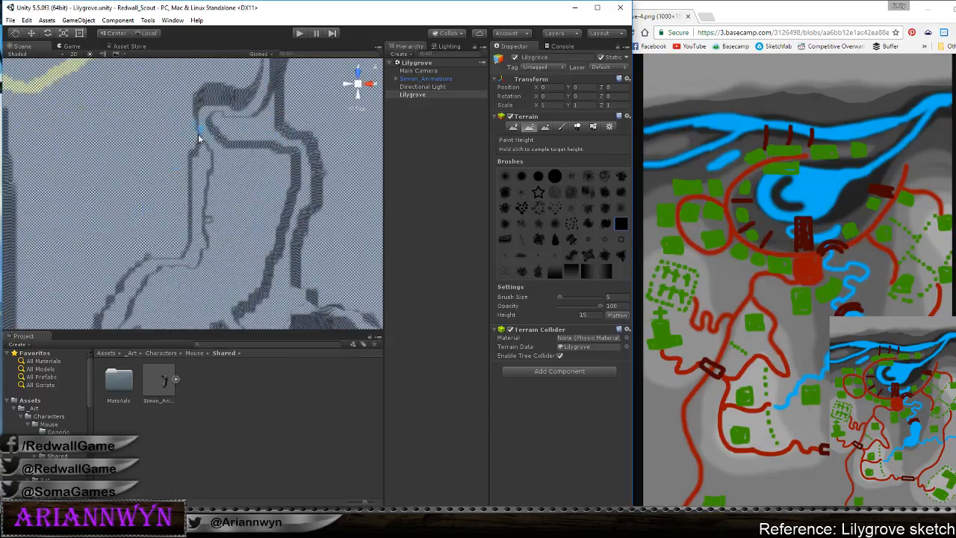
mouse_move(198, 138)
mouse_down()
mouse_move(198, 241)
mouse_move(186, 261)
mouse_move(131, 280)
mouse_move(168, 239)
mouse_up()
Paint the height of 15 around the channel's lower end near the river junction and back up its opposite bank
middle_drag(168, 239, 180, 176)
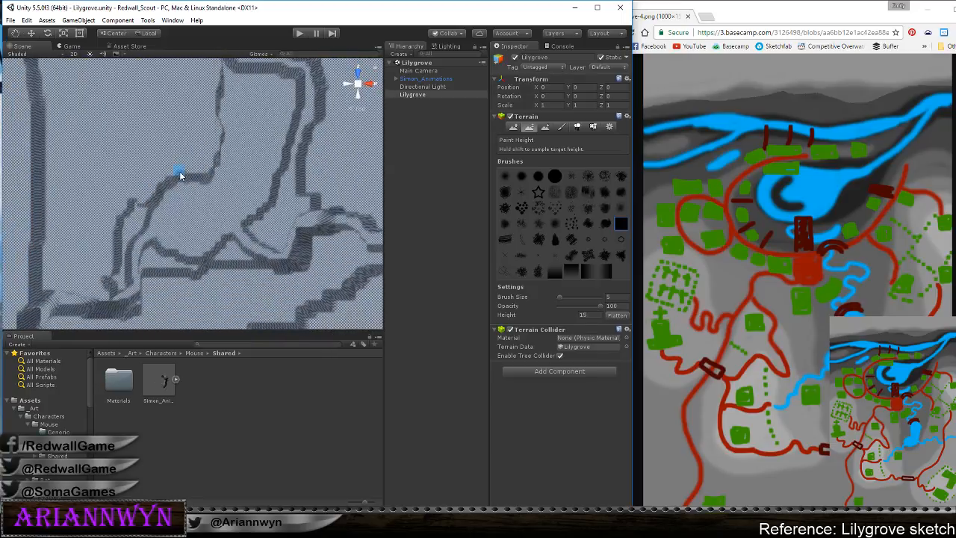
drag(129, 206, 134, 223)
mouse_move(119, 245)
mouse_down()
mouse_move(112, 285)
mouse_move(155, 300)
mouse_move(147, 256)
mouse_move(158, 271)
mouse_move(130, 326)
mouse_move(146, 314)
mouse_move(151, 271)
mouse_move(243, 260)
mouse_move(317, 297)
mouse_up()
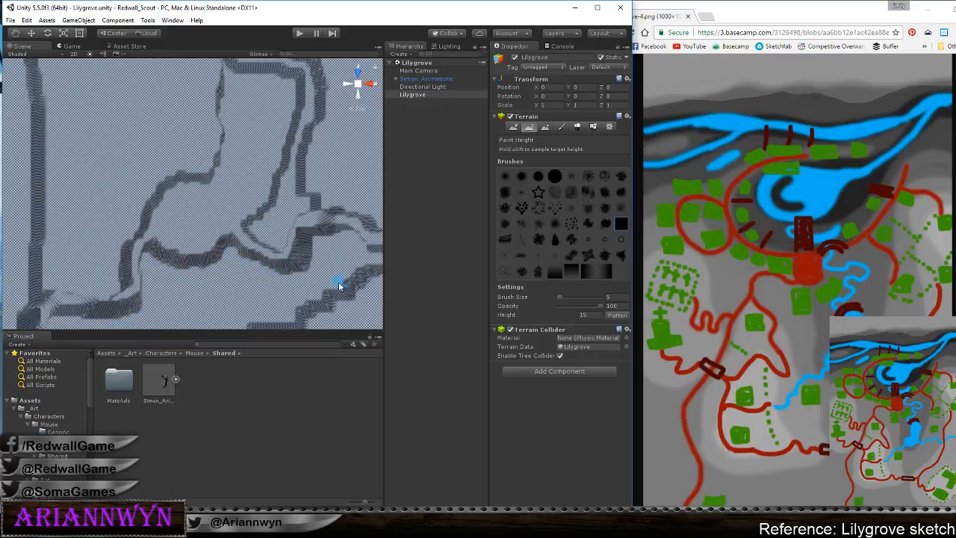
middle_drag(344, 258, 286, 309)
mouse_move(236, 266)
mouse_down()
mouse_move(200, 286)
mouse_move(249, 134)
mouse_move(229, 107)
mouse_move(160, 98)
mouse_up()
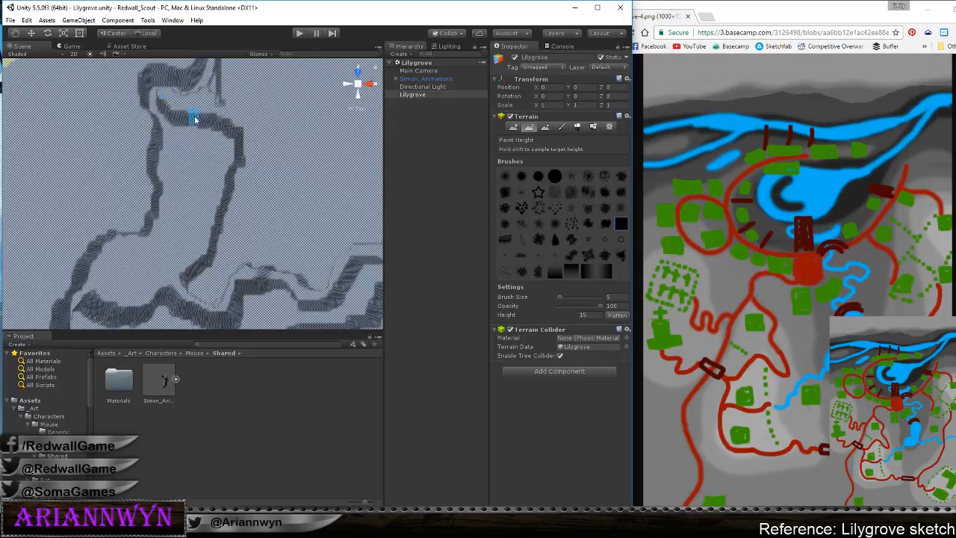
middle_drag(194, 121, 201, 223)
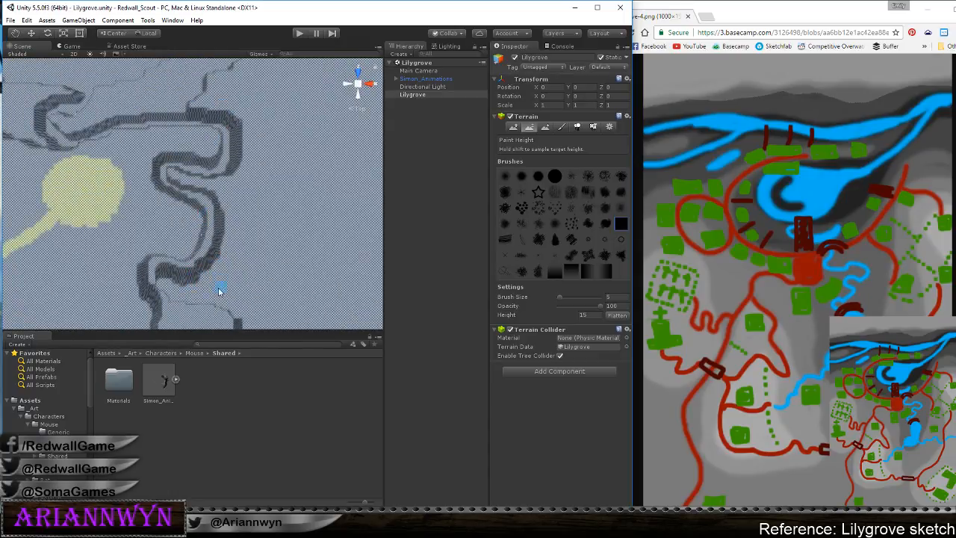
Switch to Paint Texture, undo the stray yellow stroke, and paint a yellow path curving around the lake basin into the plaza
scroll(238, 179, down, 3)
middle_drag(238, 173, 277, 206)
scroll(244, 251, down, 8)
scroll(275, 203, up, 3)
click(561, 126)
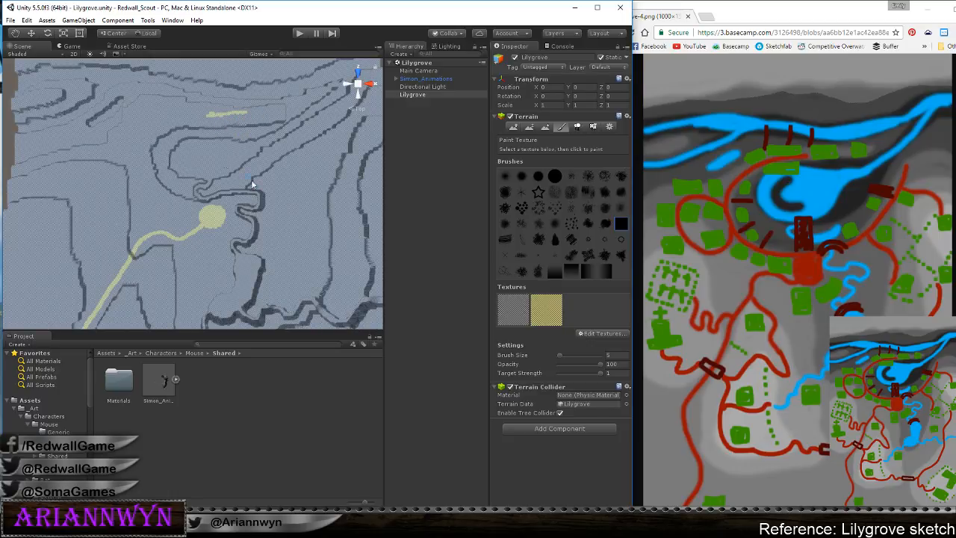
key(ctrl+z)
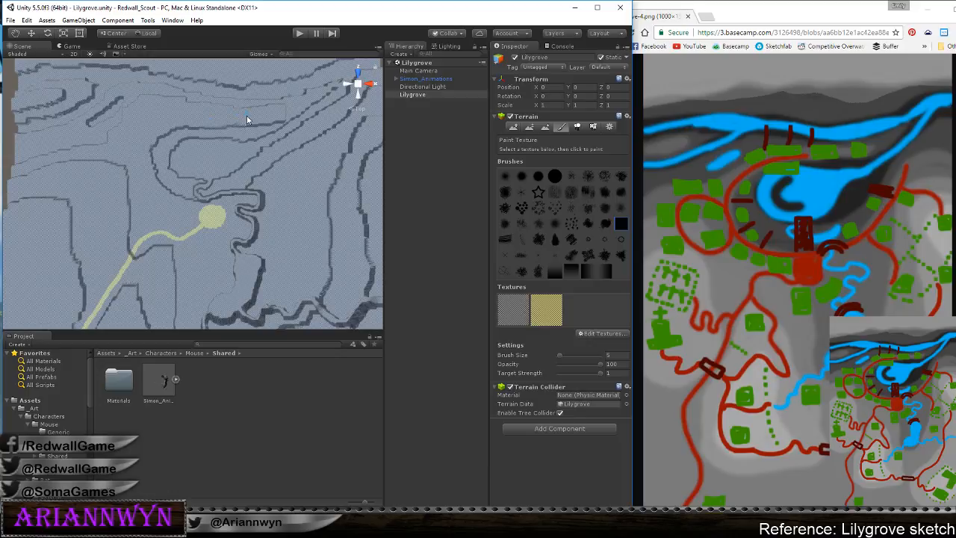
drag(237, 117, 213, 118)
drag(198, 218, 209, 214)
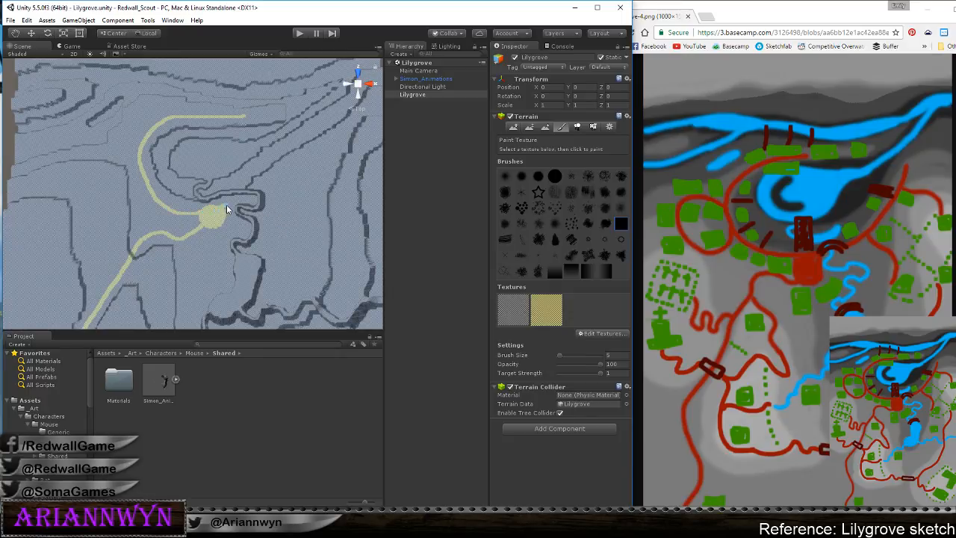
Paint the yellow path from the plaza across the channel bend and along the inflowing river, with two branches on the east side
drag(241, 200, 255, 198)
middle_drag(360, 154, 283, 195)
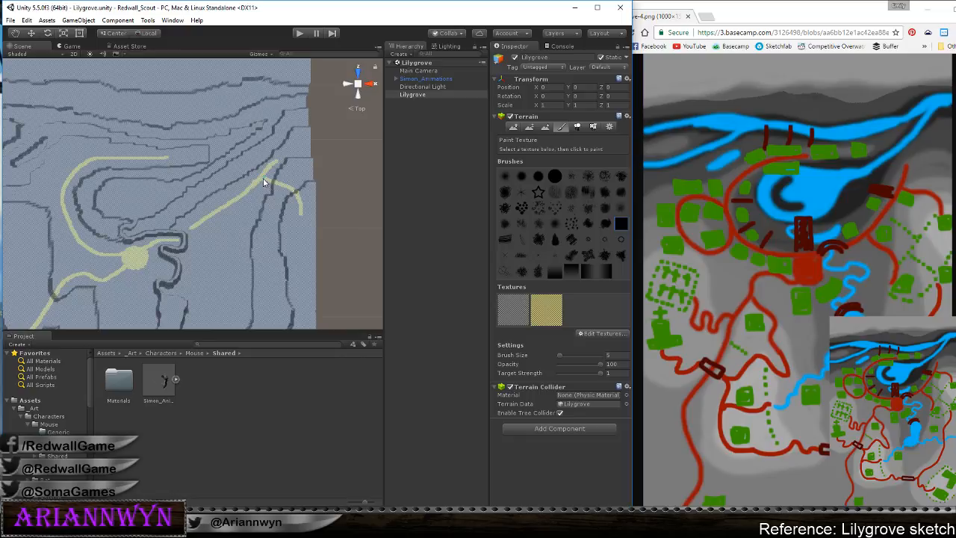
drag(264, 177, 296, 198)
middle_drag(250, 245, 263, 200)
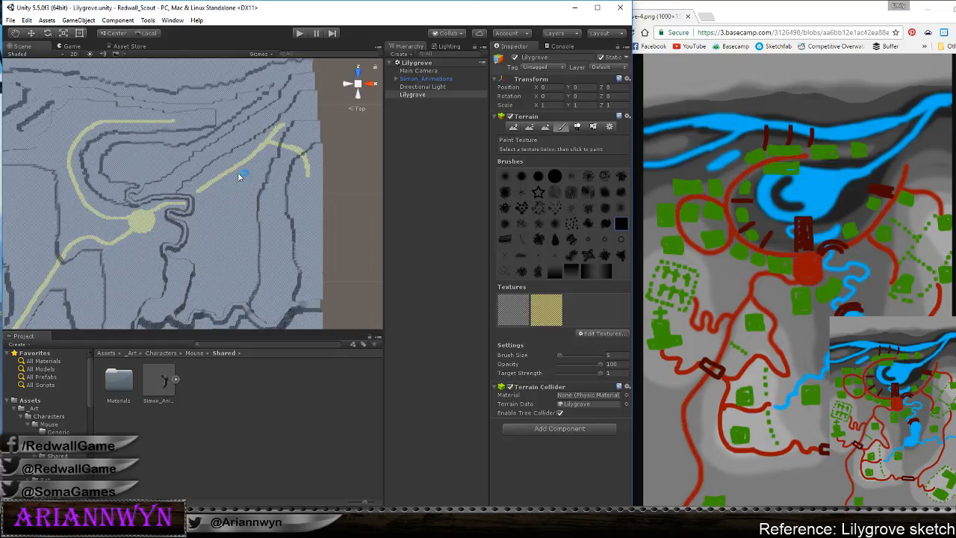
drag(233, 170, 268, 220)
drag(235, 171, 245, 187)
Paint a yellow loop off the west side of the lakeside path and a zigzag trail off the long diagonal path
middle_drag(234, 171, 318, 189)
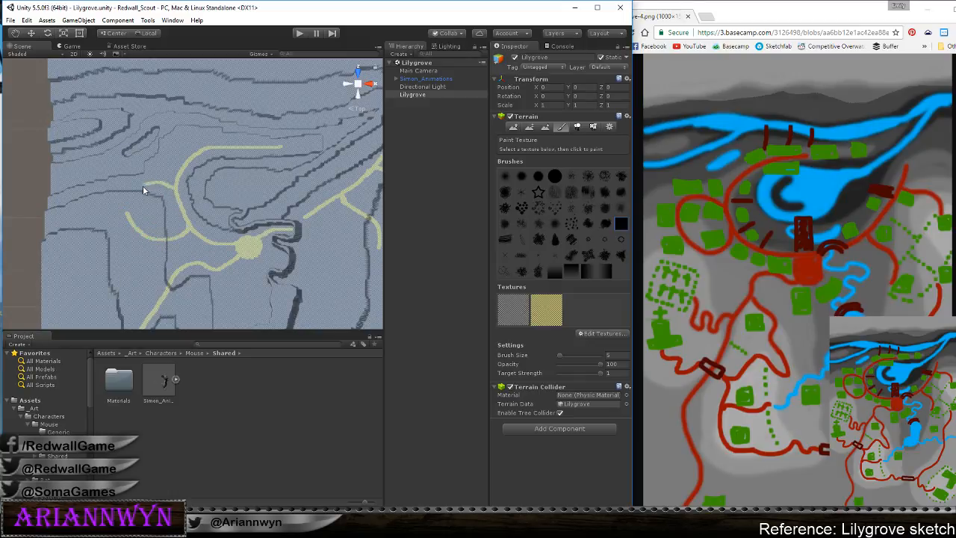
scroll(243, 179, down, 5)
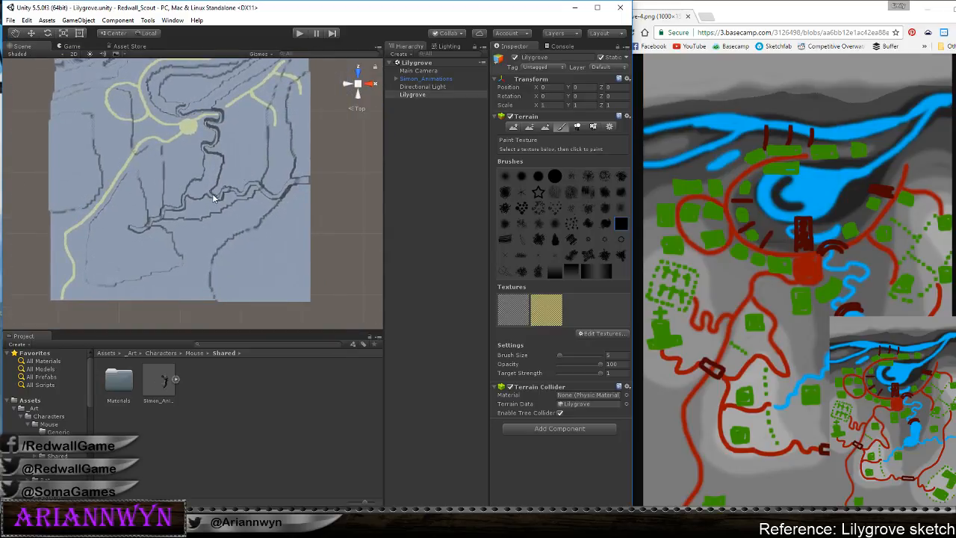
scroll(213, 193, up, 5)
scroll(245, 221, up, 3)
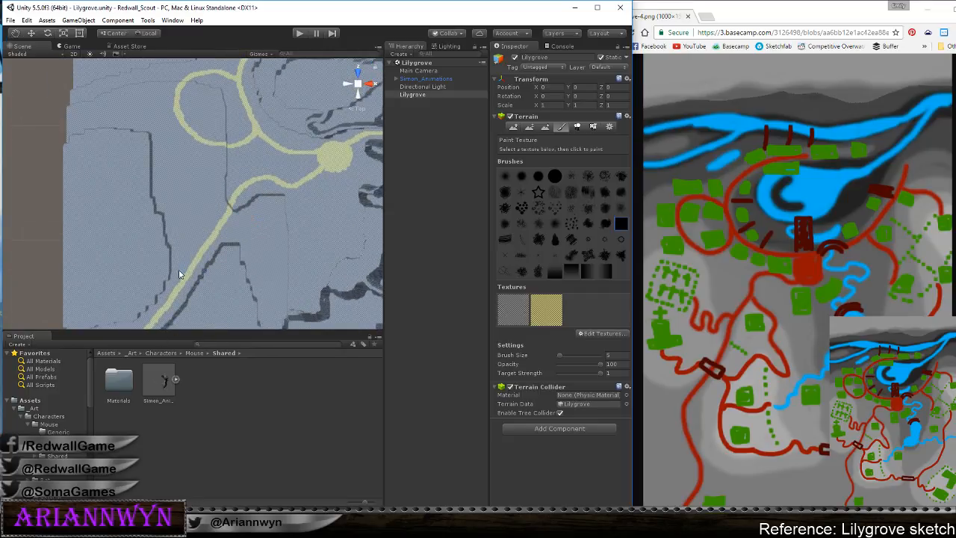
mouse_move(201, 252)
mouse_down()
mouse_move(207, 247)
mouse_move(198, 237)
mouse_move(185, 237)
mouse_move(180, 254)
mouse_move(150, 242)
mouse_move(130, 249)
mouse_move(120, 233)
mouse_up()
Paint a yellow path crossing the diagonal path, arching east toward the lower channel and winding west, undoing the misplaced first stroke
mouse_move(189, 245)
middle_down()
mouse_move(213, 187)
mouse_move(234, 172)
middle_up()
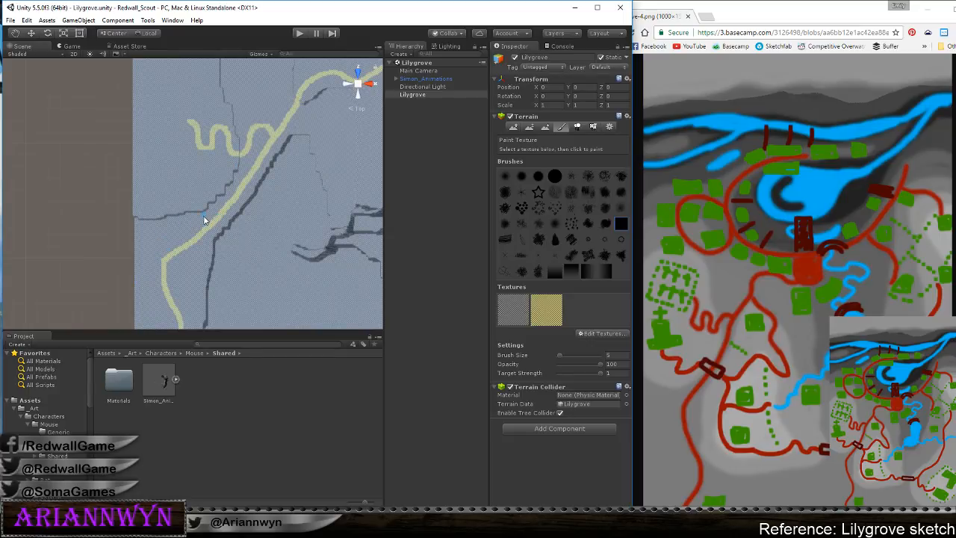
mouse_move(213, 218)
mouse_down()
mouse_move(212, 210)
mouse_move(218, 228)
mouse_up()
key(ctrl+z)
drag(200, 203, 233, 226)
drag(152, 175, 149, 168)
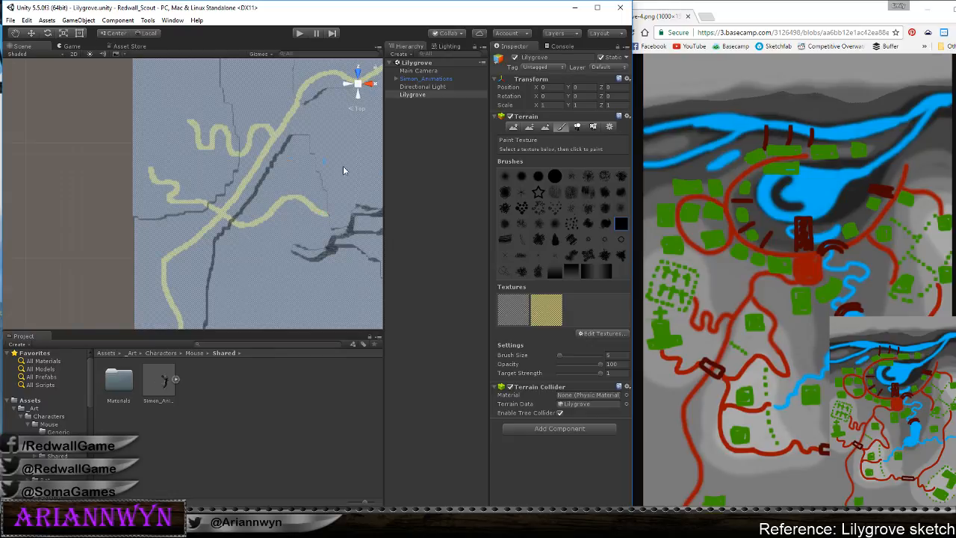
Paint a yellow path from the east end of the arched path up to the main path just below the plaza
scroll(326, 182, up, 5)
middle_drag(326, 181, 225, 200)
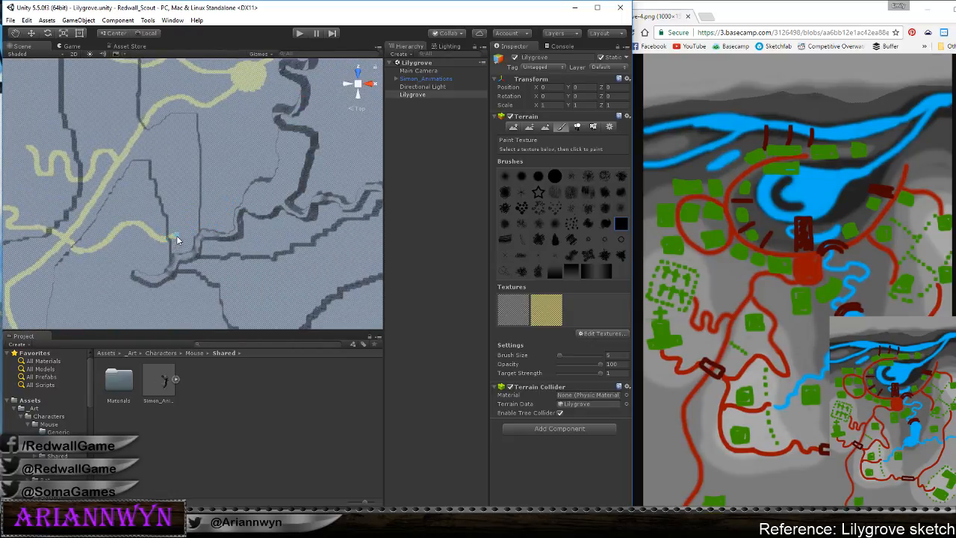
mouse_move(172, 194)
mouse_down()
mouse_move(190, 136)
mouse_move(168, 108)
mouse_up()
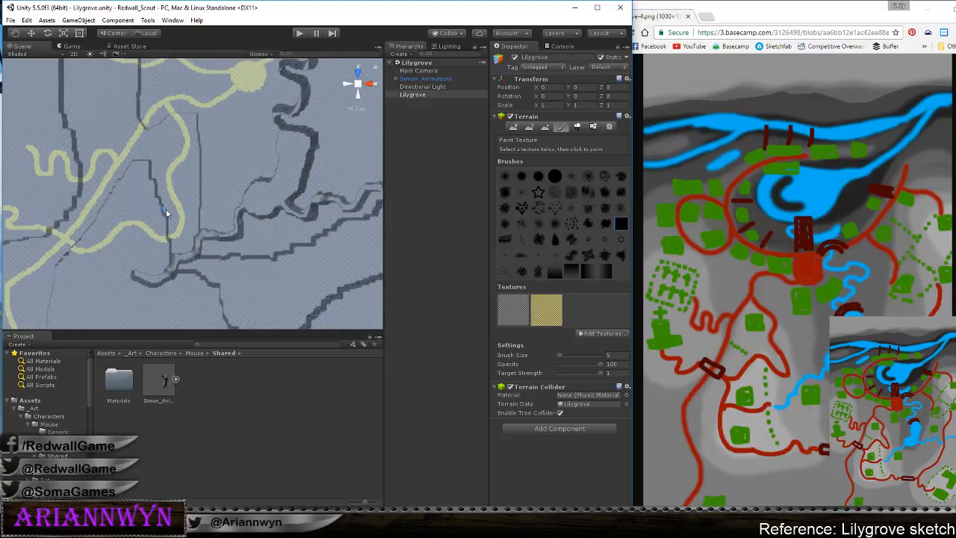
Paint a yellow path curving through the lower plateau to its eastern edge, with a spur to the channel's end, undoing the misplaced stroke
mouse_move(189, 212)
middle_down()
mouse_move(208, 166)
mouse_move(179, 215)
middle_up()
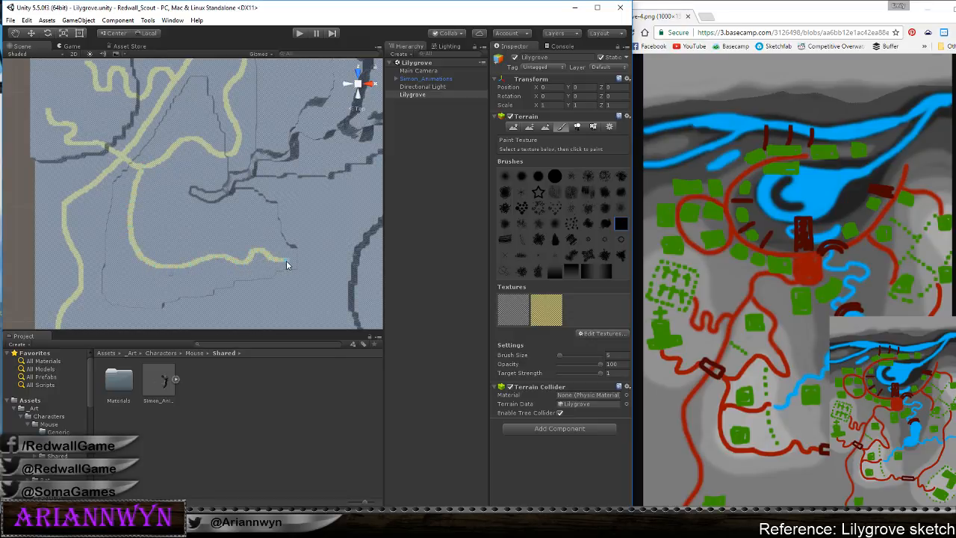
drag(295, 260, 298, 259)
key(ctrl+z)
scroll(223, 203, down, 4)
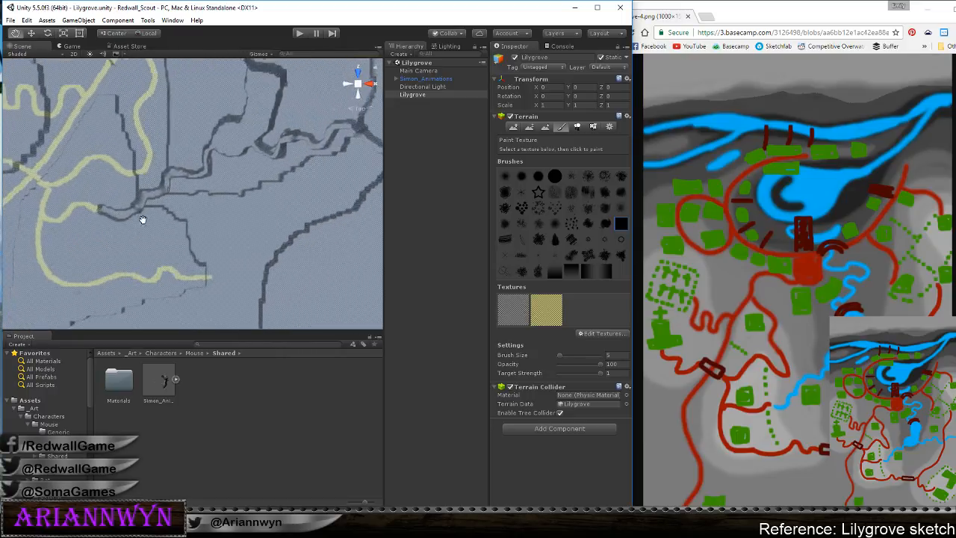
Extend the lower plateau path with a short fork and a long route across the river, up the terrain's eastern edge
middle_drag(196, 224, 144, 204)
scroll(146, 206, up, 1)
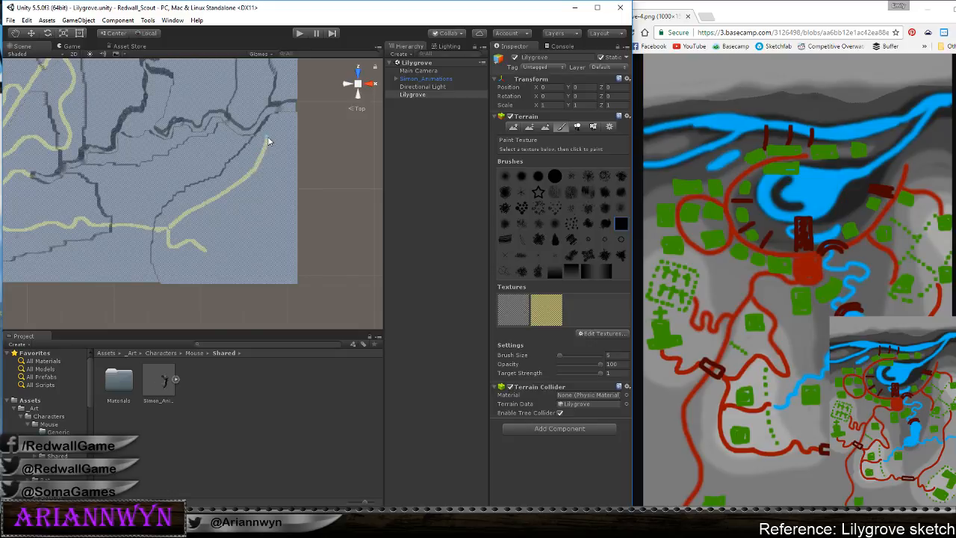
middle_drag(305, 135, 258, 211)
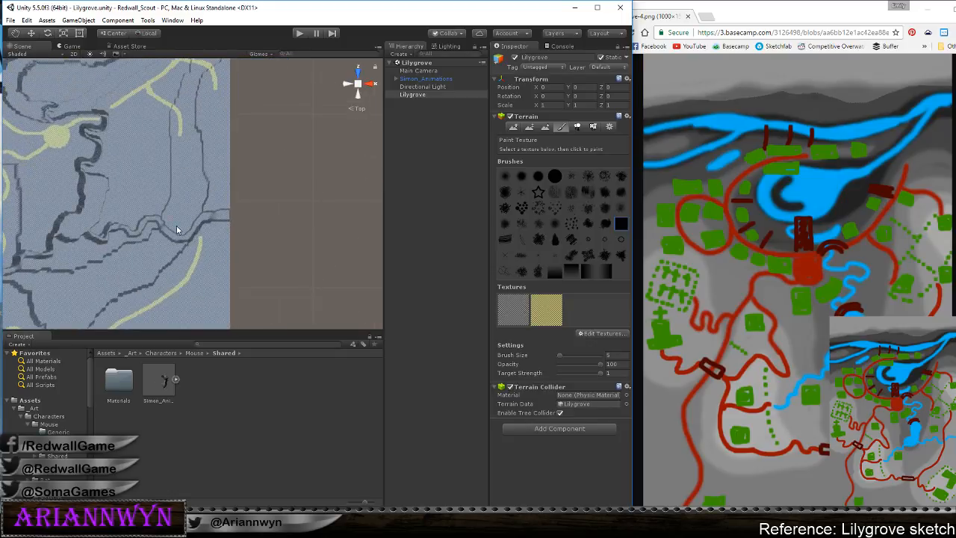
middle_drag(193, 245, 219, 257)
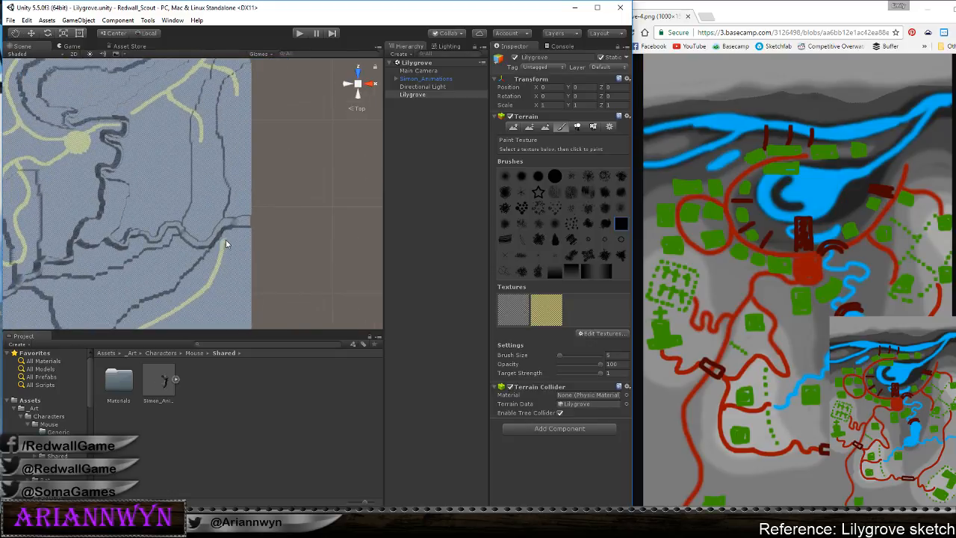
drag(241, 191, 242, 142)
scroll(250, 141, down, 5)
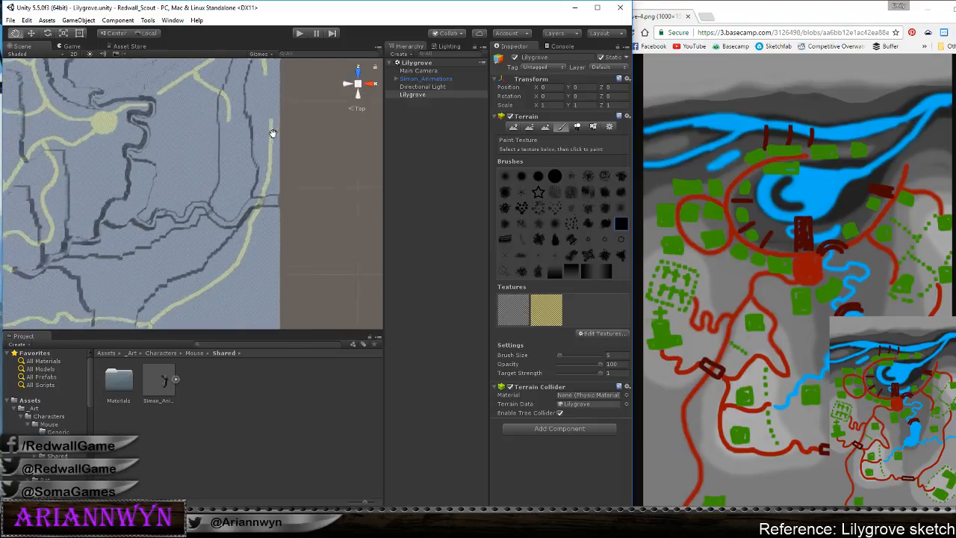
scroll(263, 120, up, 6)
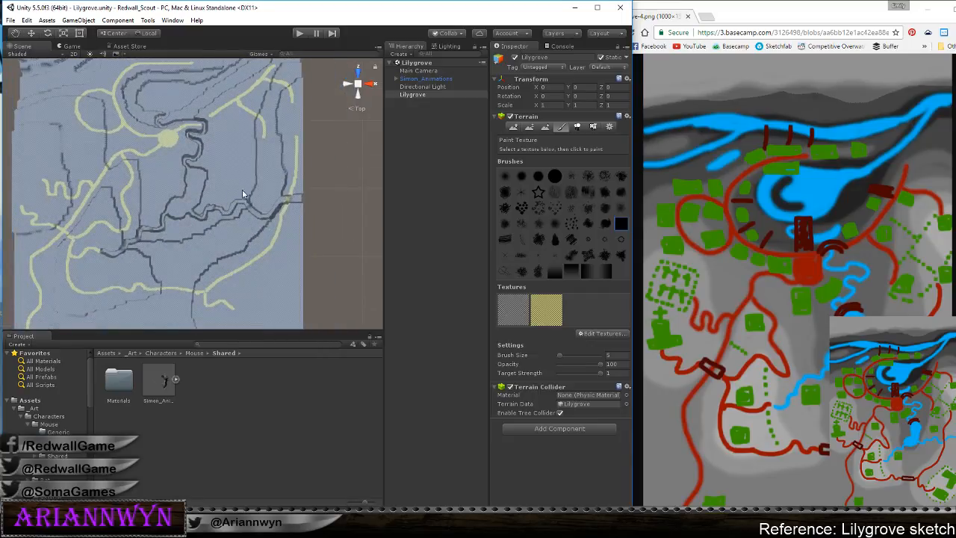
Add the Test Grid Blue texture to the terrain's paintable textures
middle_drag(233, 201, 291, 259)
scroll(291, 258, up, 3)
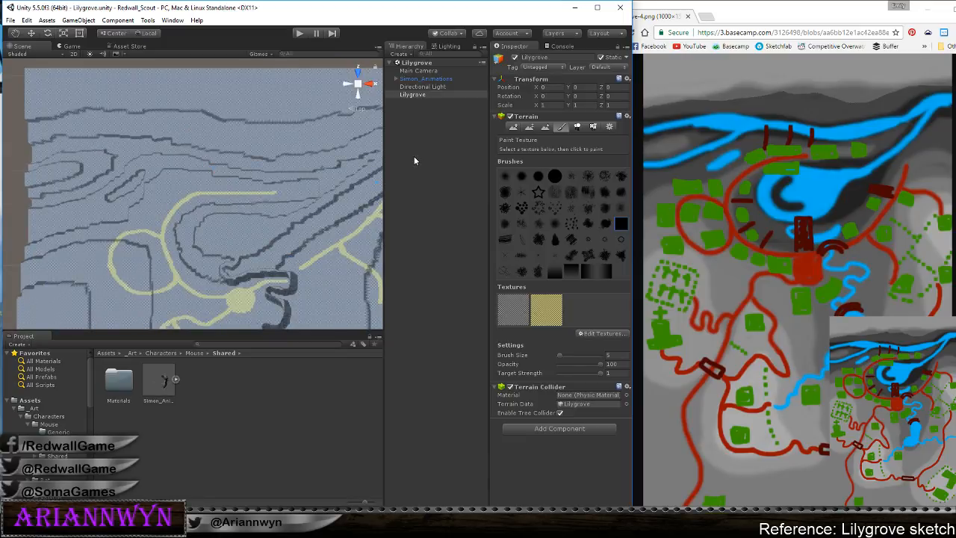
click(608, 333)
click(602, 335)
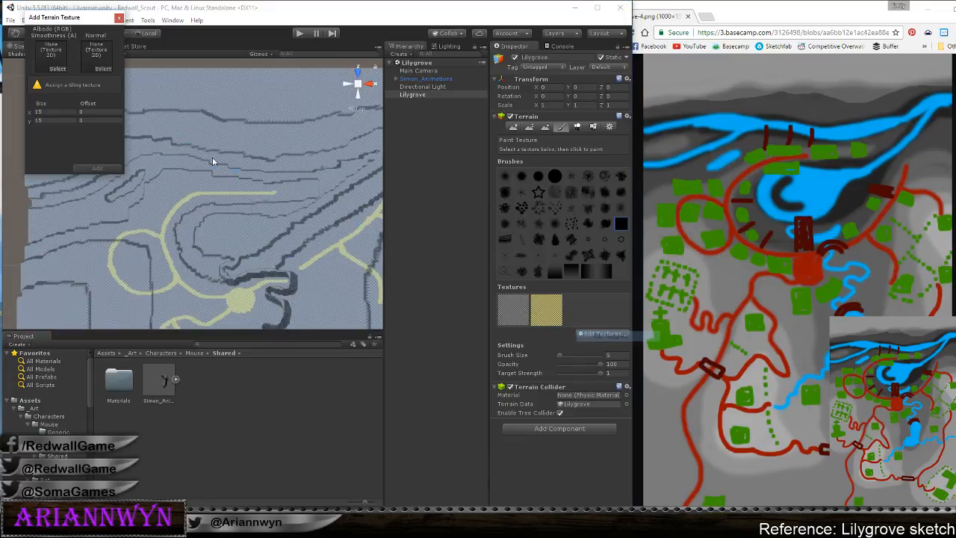
click(84, 68)
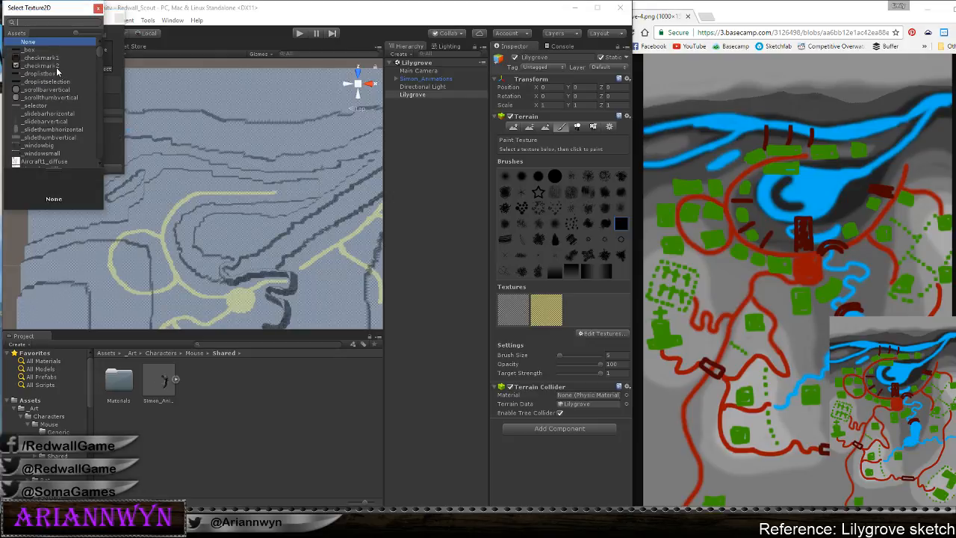
text(test)
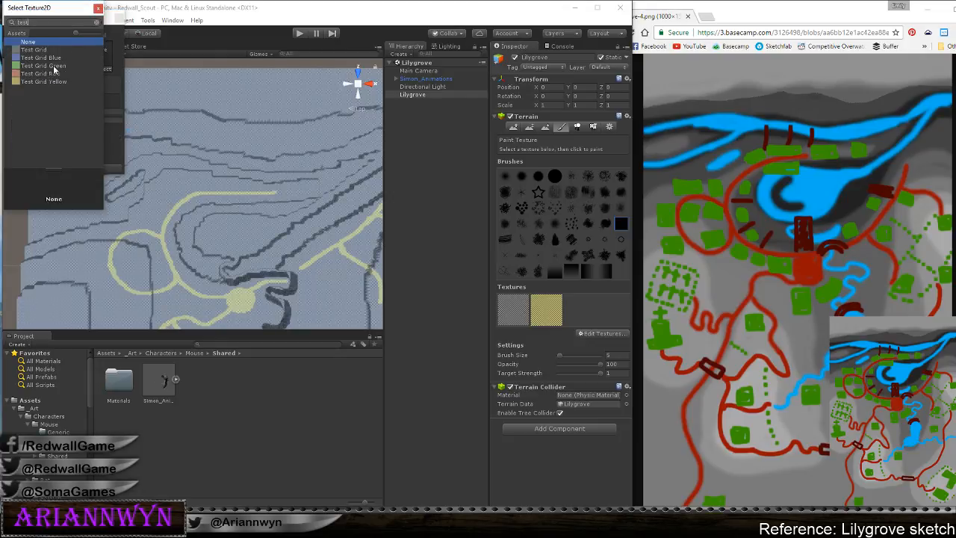
click(43, 57)
click(97, 9)
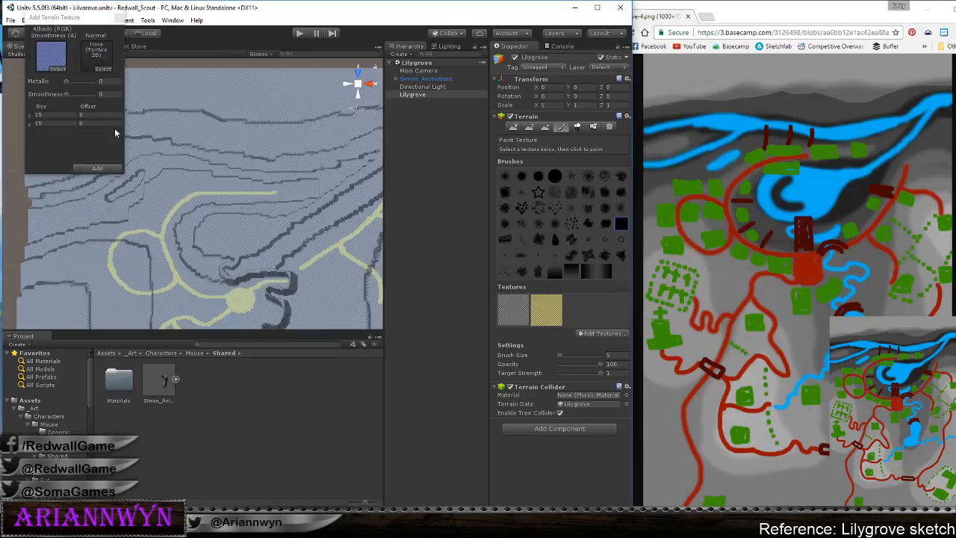
click(109, 161)
Paint the lower western river branch blue from the terrain edge up to the fork, with brush size 10 and opacity 100
scroll(240, 207, up, 5)
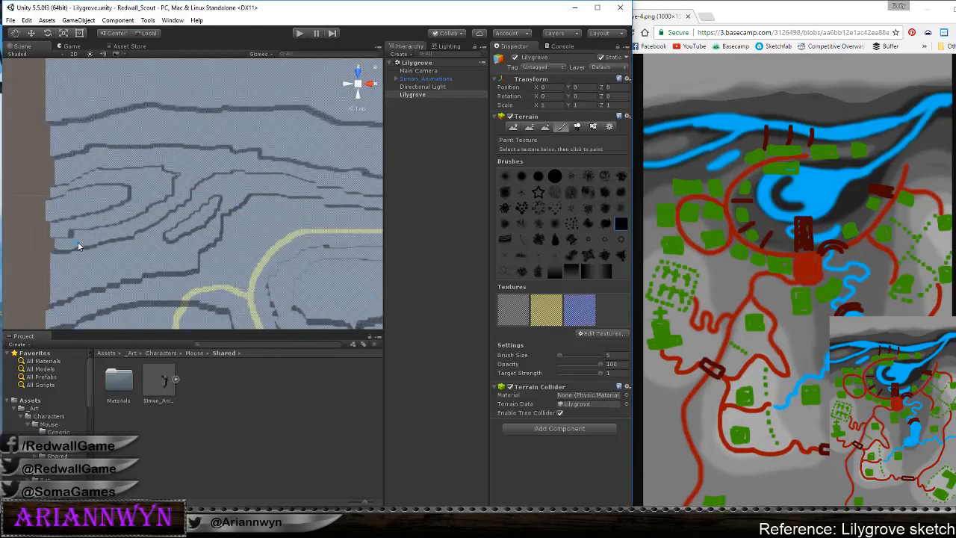
click(612, 364)
text(100)
key(shift+Tab)
text(10)
drag(62, 249, 69, 246)
mouse_move(132, 234)
mouse_down()
mouse_move(189, 196)
mouse_move(198, 176)
mouse_up()
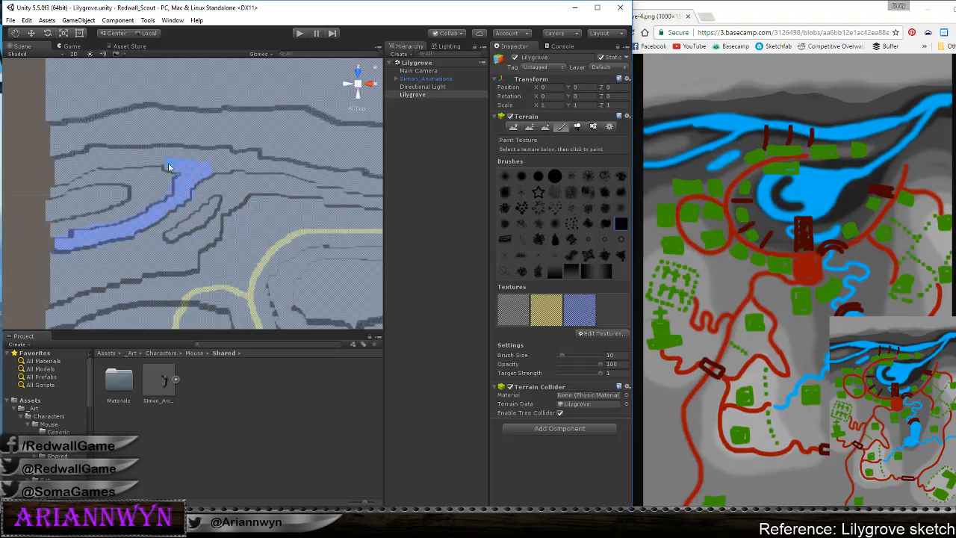
Paint the upper western river branch and the merged river east of the fork blue, cleaning up stray texture along the bank
drag(63, 179, 74, 166)
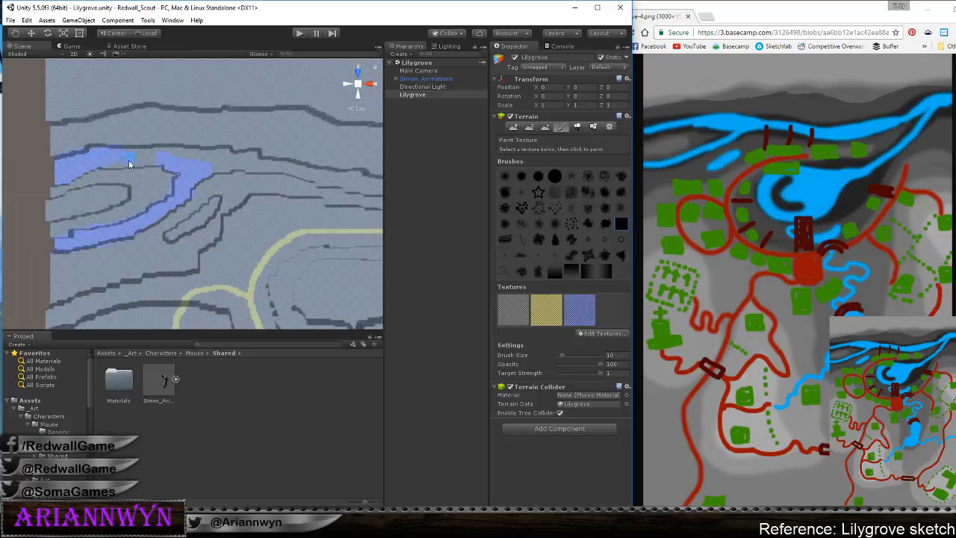
drag(141, 154, 194, 154)
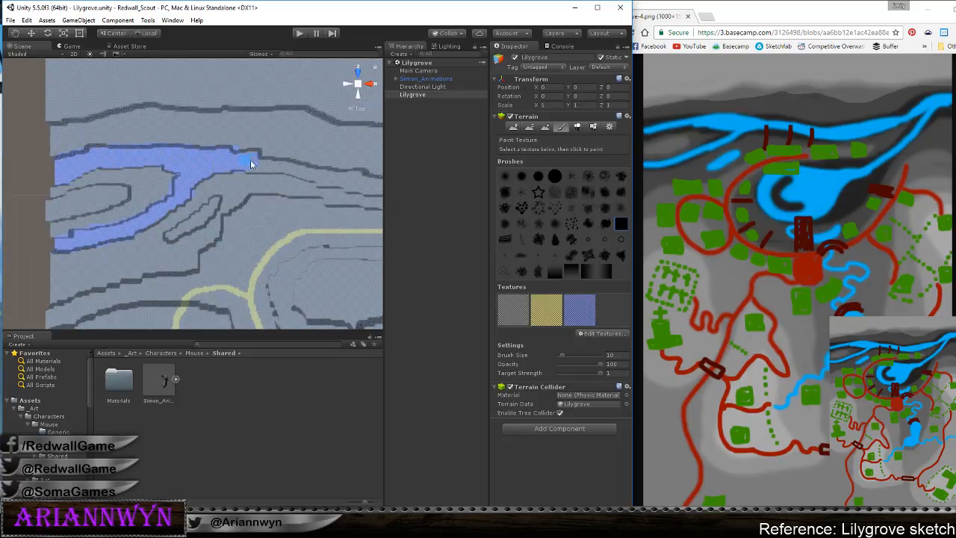
drag(240, 169, 262, 169)
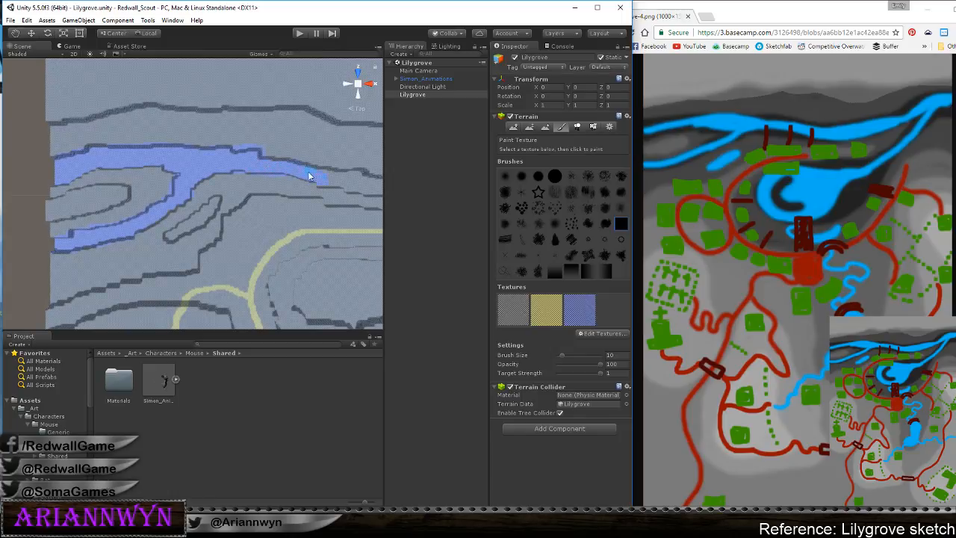
click(61, 148)
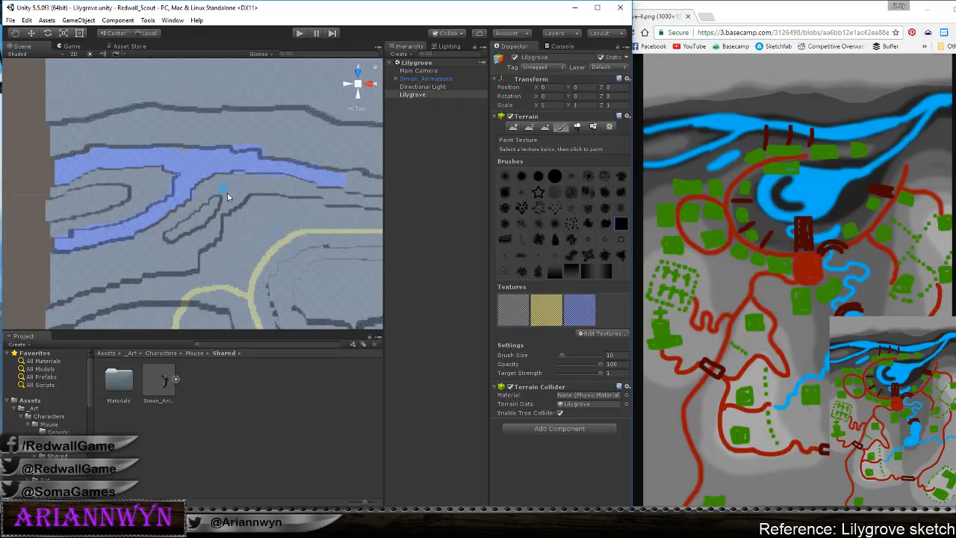
click(185, 155)
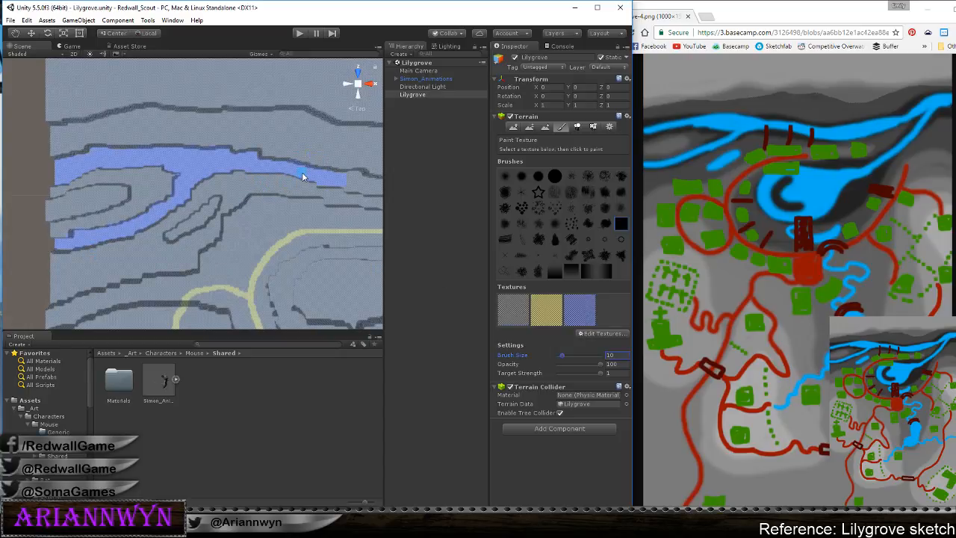
Continue the blue river along its bed to the terrain's eastern edge, filling the opening of the diagonal side channel
mouse_move(361, 175)
middle_down()
mouse_move(100, 200)
mouse_move(110, 210)
middle_up()
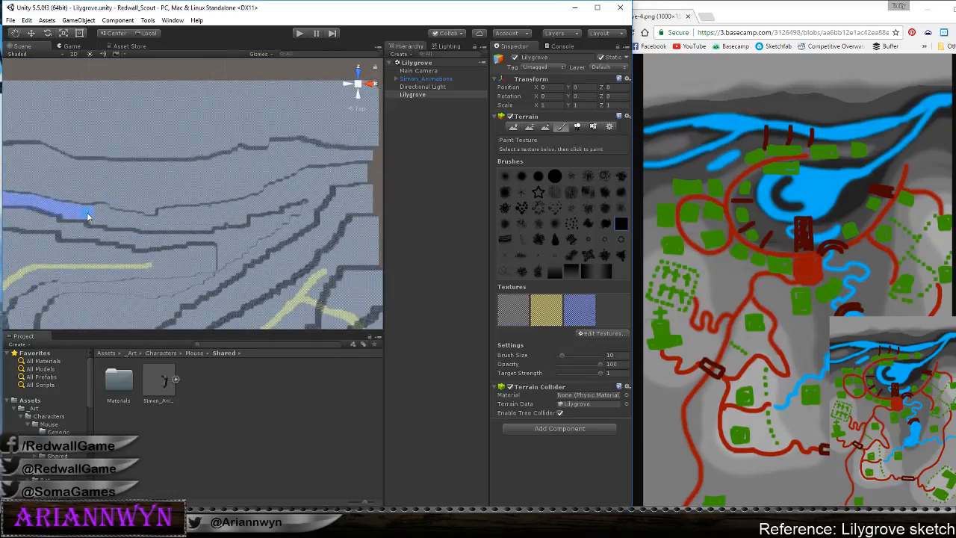
click(579, 315)
click(93, 216)
drag(117, 223, 184, 227)
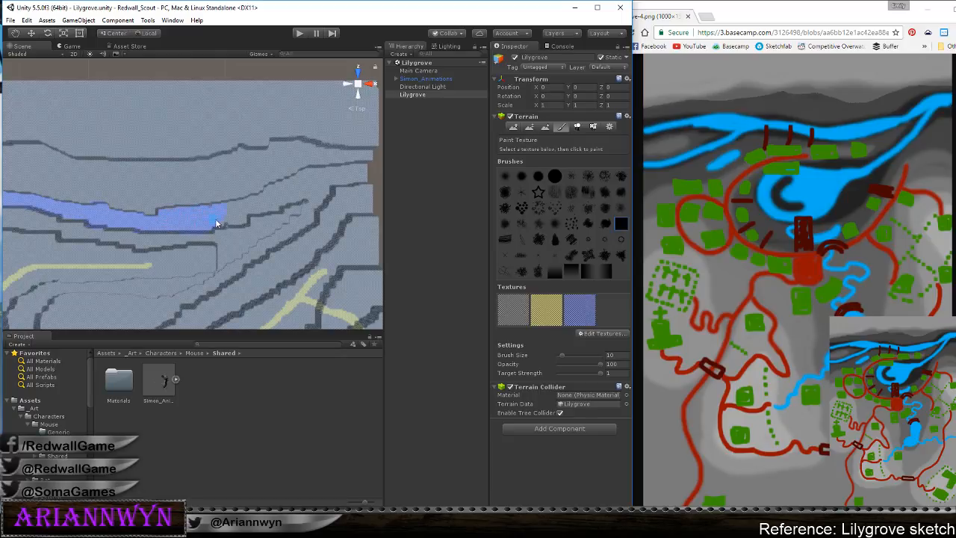
drag(233, 222, 244, 220)
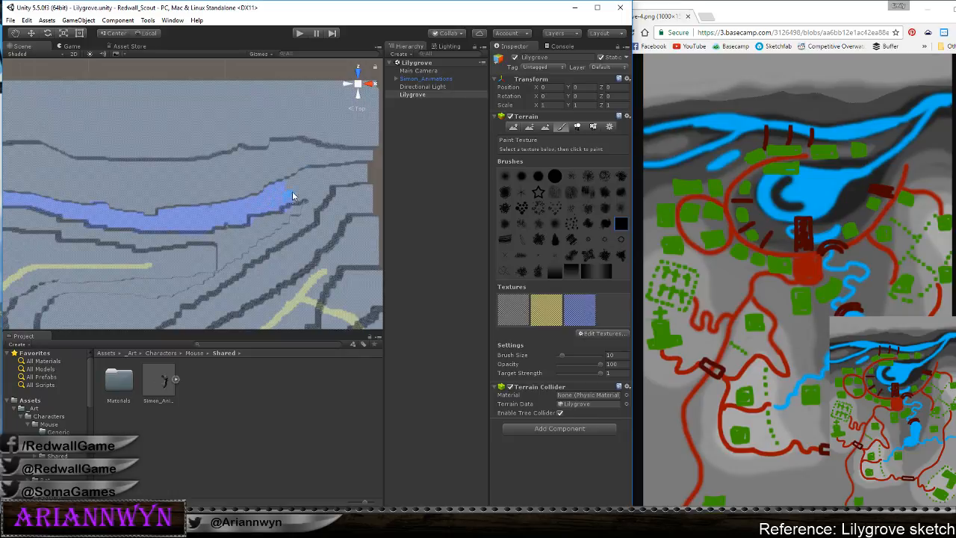
drag(293, 191, 360, 174)
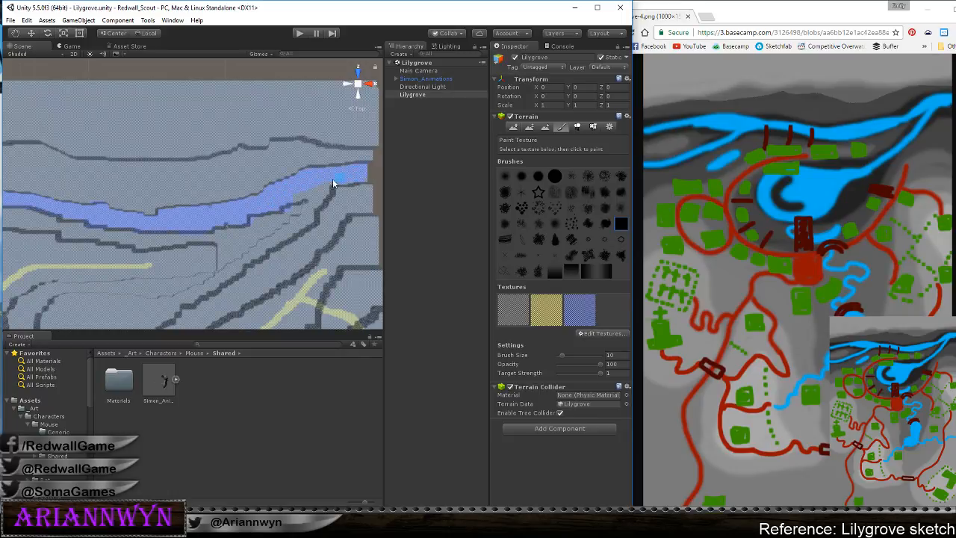
drag(317, 193, 327, 199)
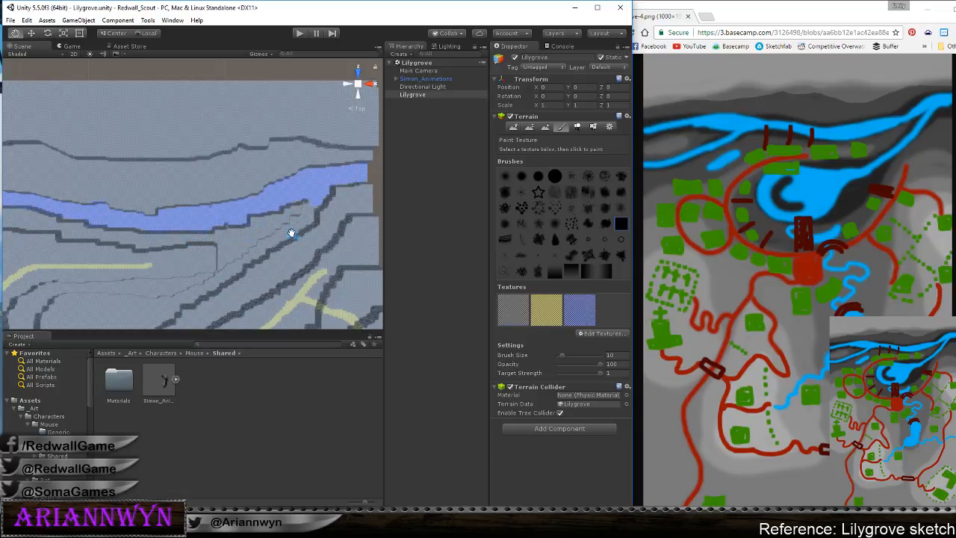
Paint the diagonal side channel blue from the eastern river fork southwest toward the lake
middle_drag(285, 237, 294, 224)
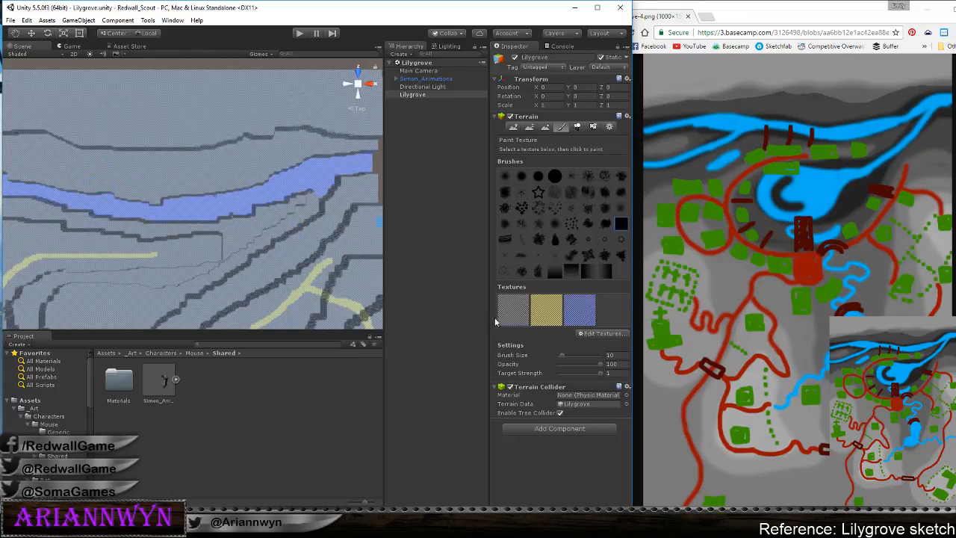
click(612, 355)
mouse_move(298, 191)
mouse_down()
mouse_move(309, 192)
mouse_move(299, 222)
mouse_move(262, 239)
mouse_move(226, 283)
mouse_up()
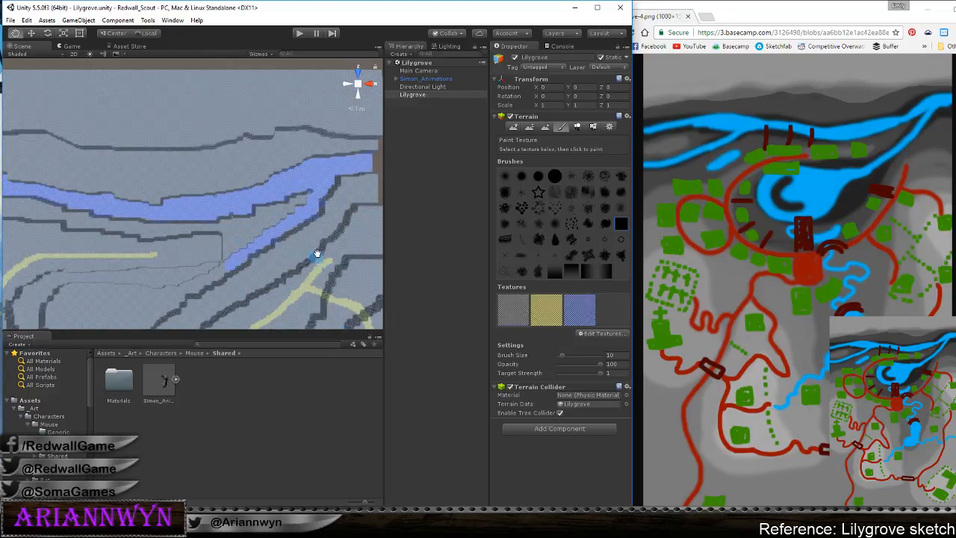
Extend the blue channel into the lake, fill the whole basin, and trim the spill on its shore with the gray grid
middle_drag(315, 256, 328, 179)
click(566, 320)
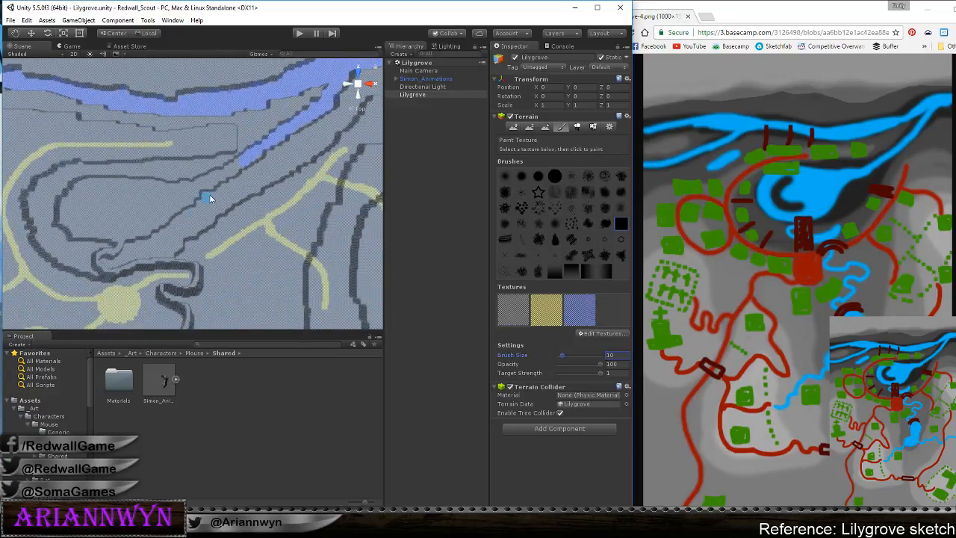
mouse_move(238, 164)
mouse_down()
mouse_move(217, 178)
mouse_move(246, 158)
mouse_move(140, 198)
mouse_up()
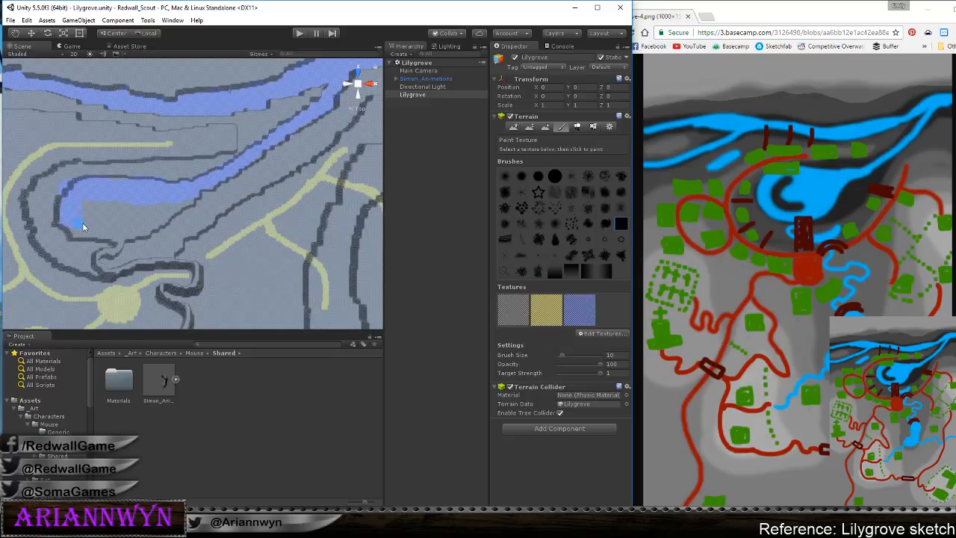
drag(83, 227, 109, 232)
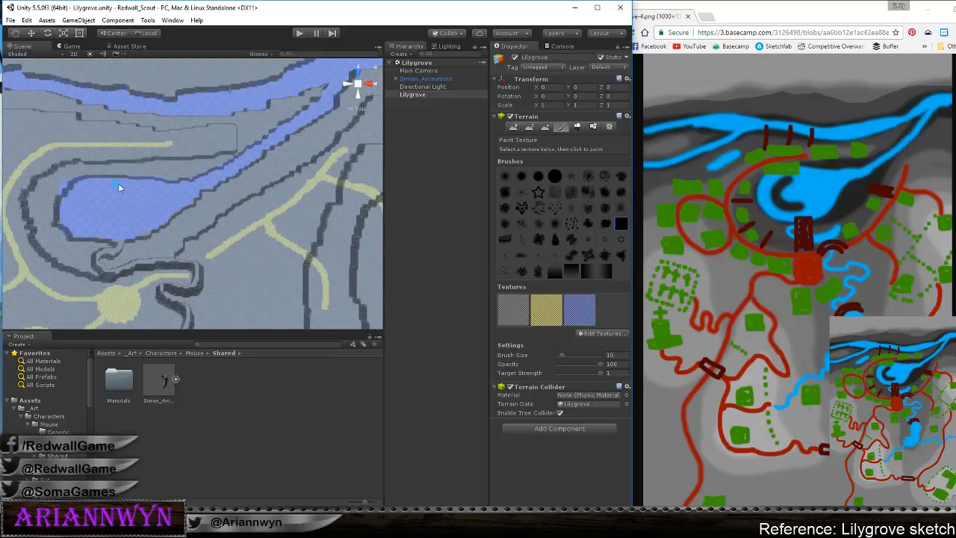
click(514, 310)
click(152, 170)
Paint the winding stream from the lake's outlet around the plaza's eastern path end in blue with brush size 8
middle_drag(241, 256, 250, 238)
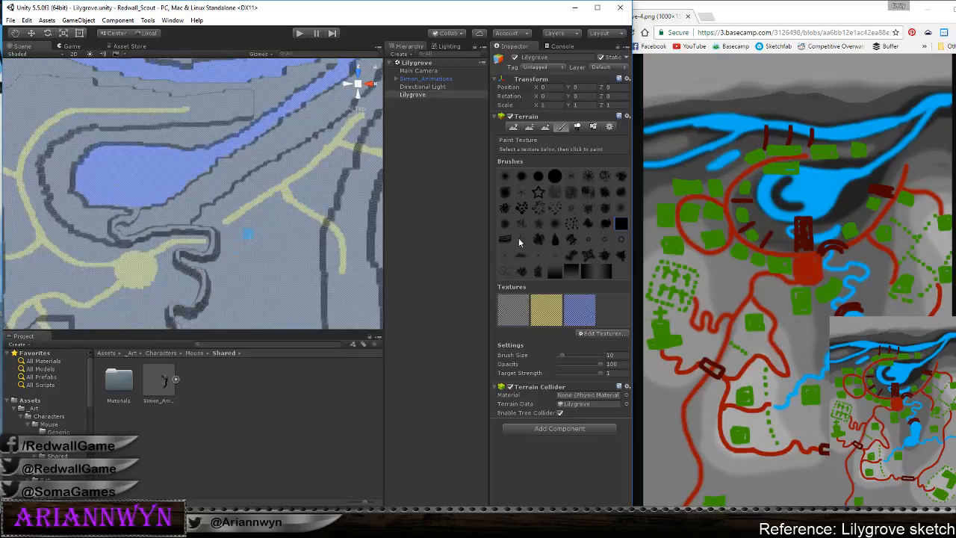
click(570, 314)
text(8)
mouse_move(136, 212)
mouse_down()
mouse_move(120, 222)
mouse_move(120, 239)
mouse_up()
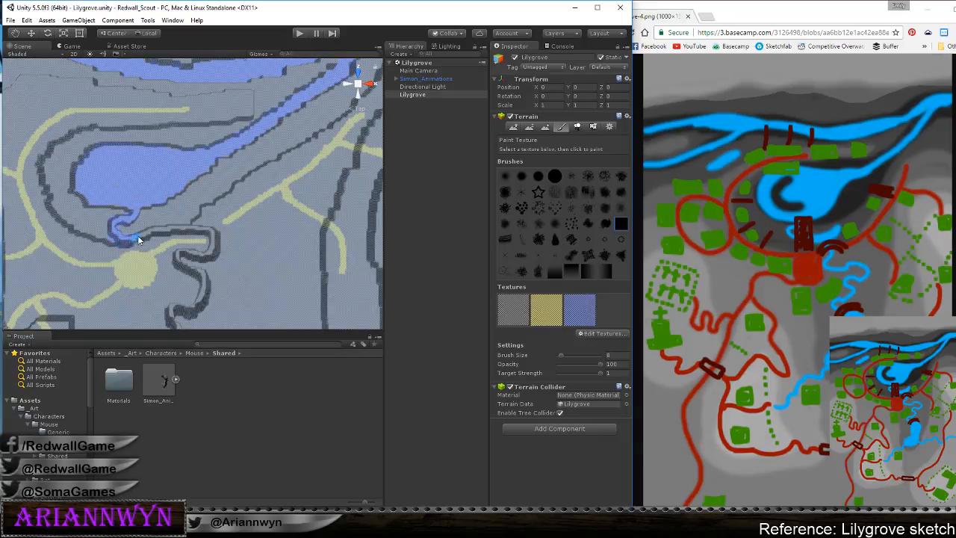
mouse_move(189, 226)
mouse_down()
mouse_move(212, 232)
mouse_move(217, 246)
mouse_move(178, 259)
mouse_up()
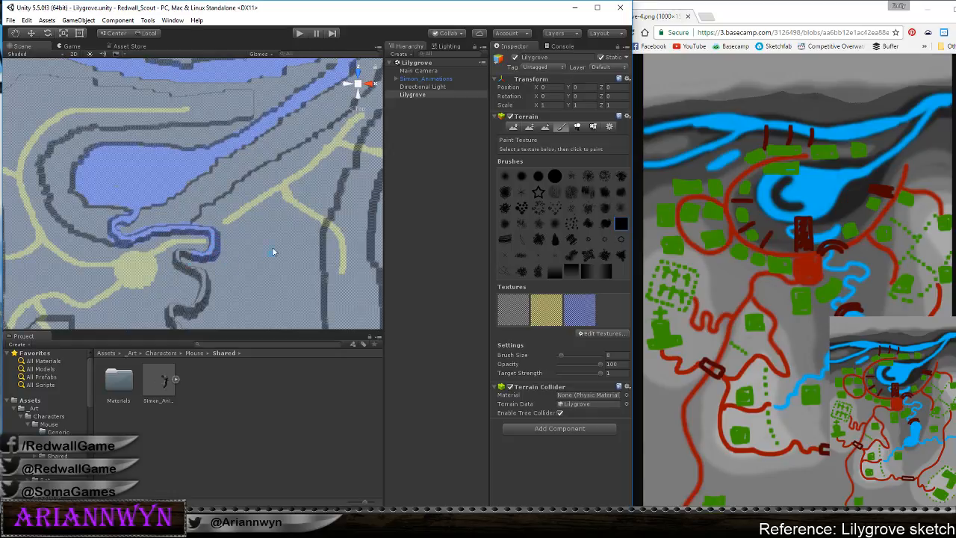
Clean the blue spill off the stream's banks with the gray grid texture, reducing the brush size to 5
middle_drag(273, 251, 287, 224)
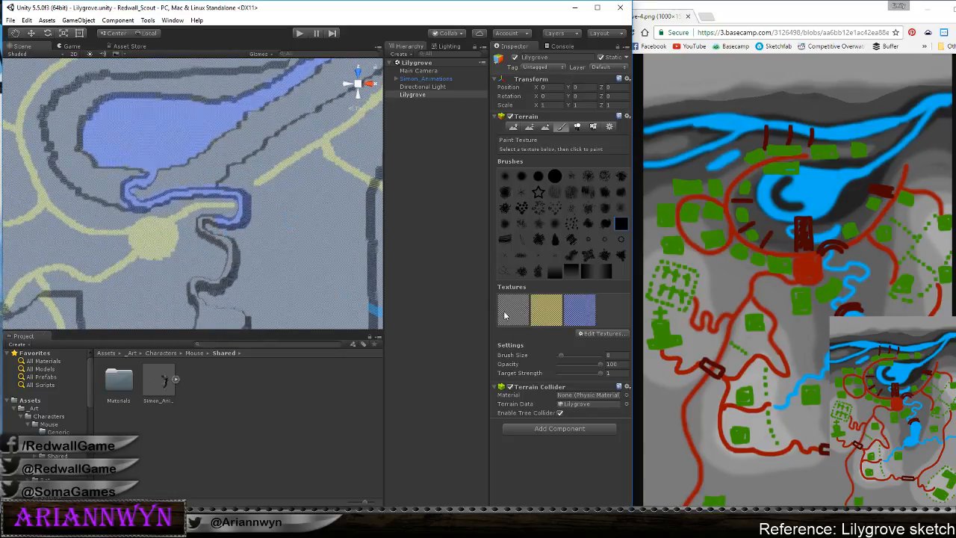
drag(118, 208, 163, 217)
click(610, 354)
text(5)
click(135, 194)
drag(218, 186, 257, 219)
Continue the narrow blue stream through its bends east and south of the plaza down to the lower pond's inlet
click(570, 313)
drag(239, 228, 202, 234)
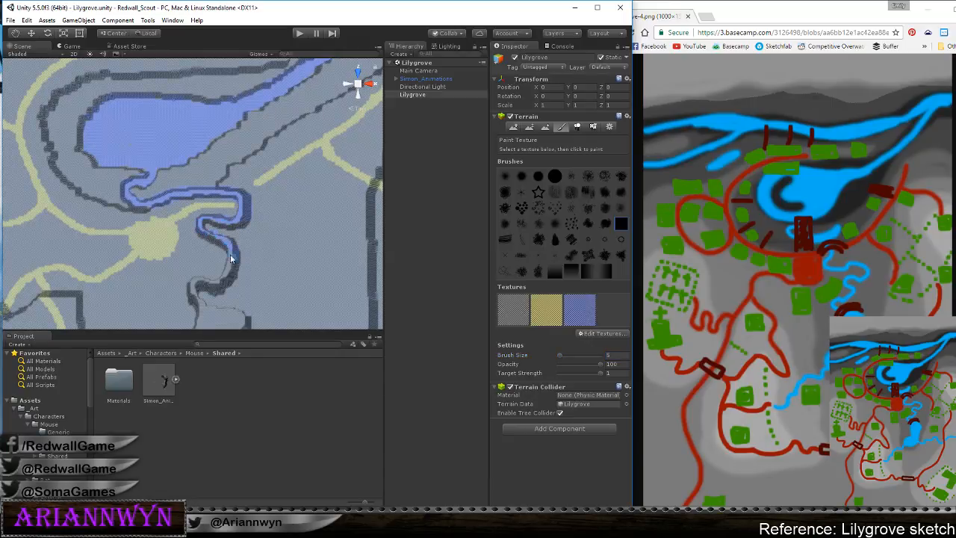
scroll(221, 224, up, 5)
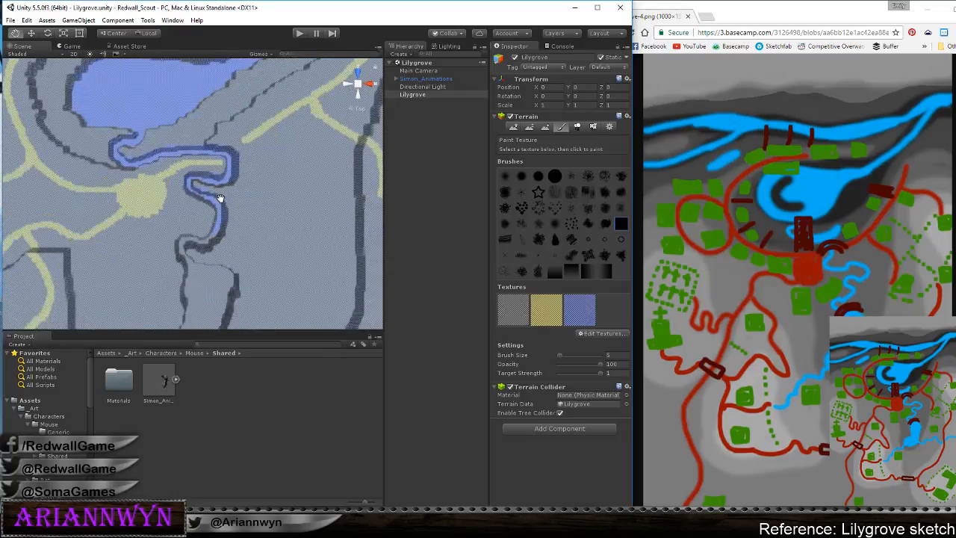
scroll(233, 222, down, 3)
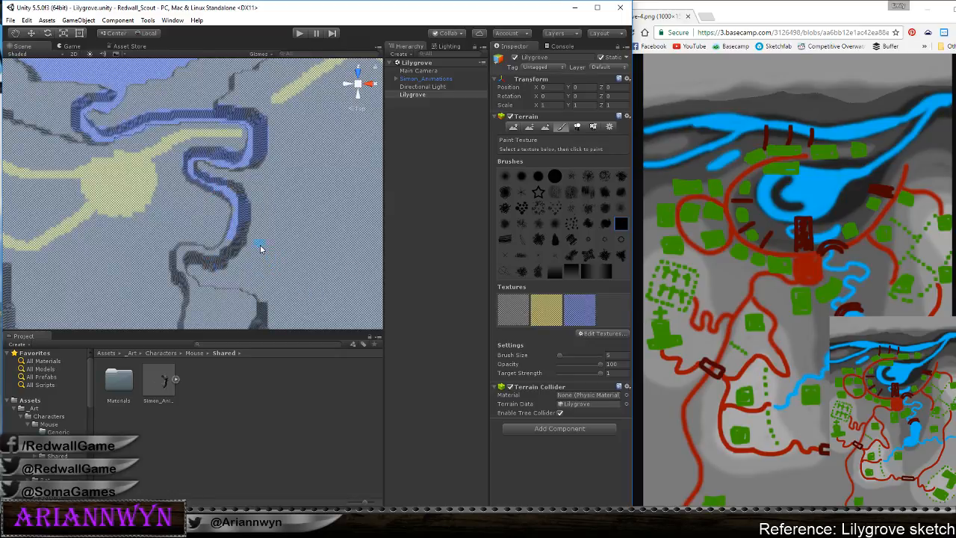
scroll(231, 215, up, 3)
mouse_move(176, 171)
mouse_down()
mouse_move(184, 153)
mouse_move(172, 193)
mouse_move(132, 196)
mouse_up()
middle_drag(132, 197, 180, 138)
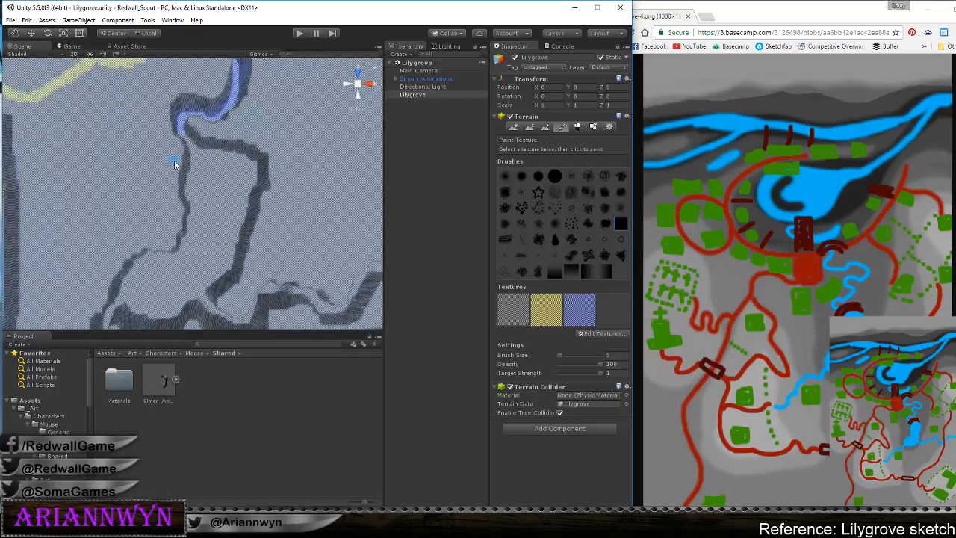
Fill the upper part of the lower pond with blue using brush size 10, and clean the spill off its northern bank
mouse_move(180, 138)
mouse_down()
mouse_move(195, 157)
mouse_move(255, 169)
mouse_move(231, 154)
mouse_move(246, 171)
mouse_up()
click(617, 354)
text(10)
drag(218, 215, 235, 198)
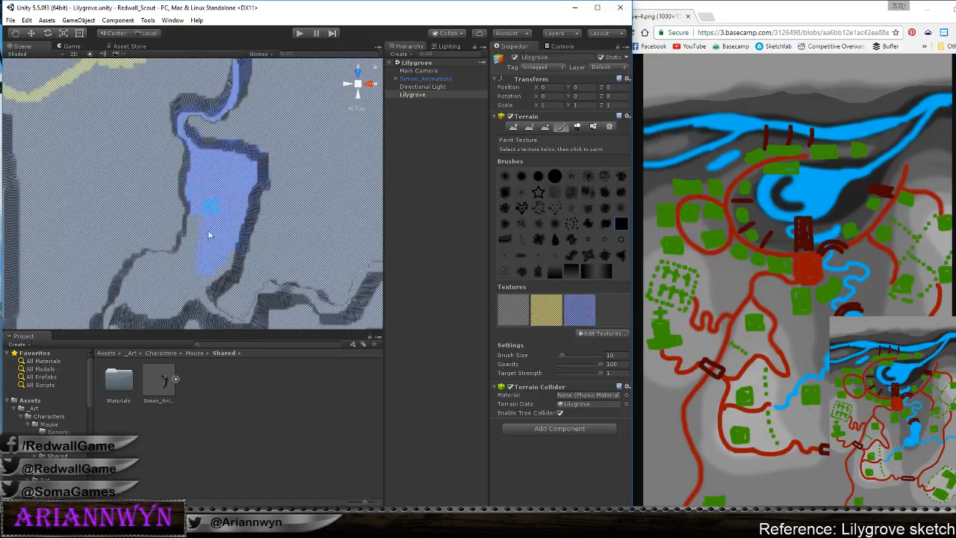
click(235, 144)
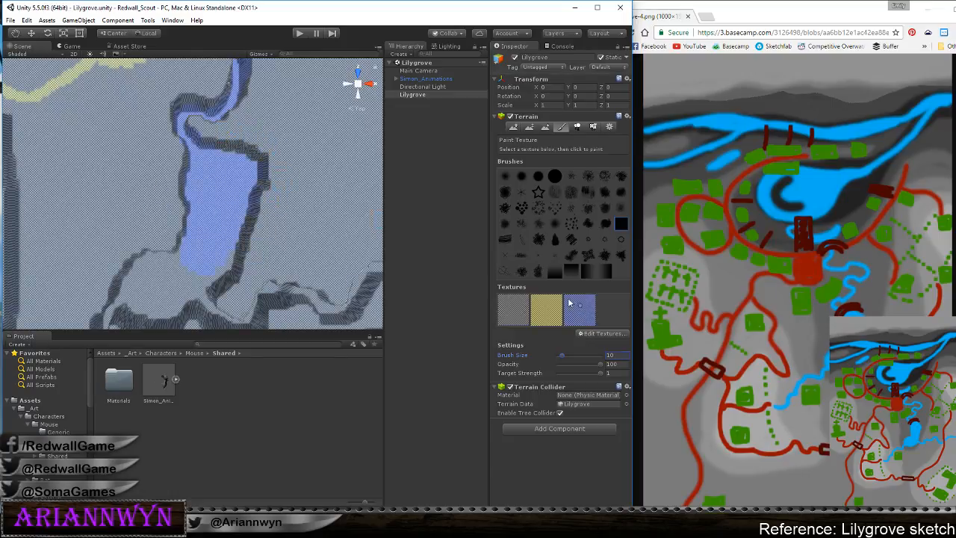
Fill the rounded southwestern end of the lower pond with the blue grid texture
mouse_move(208, 270)
mouse_down()
mouse_move(216, 273)
mouse_move(191, 290)
mouse_up()
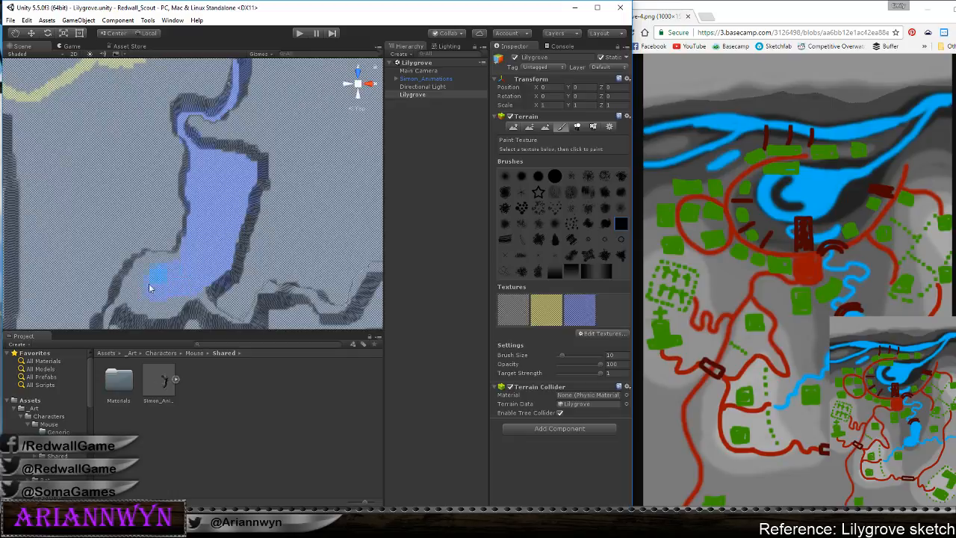
mouse_move(150, 287)
middle_down()
mouse_move(246, 260)
mouse_move(219, 144)
middle_up()
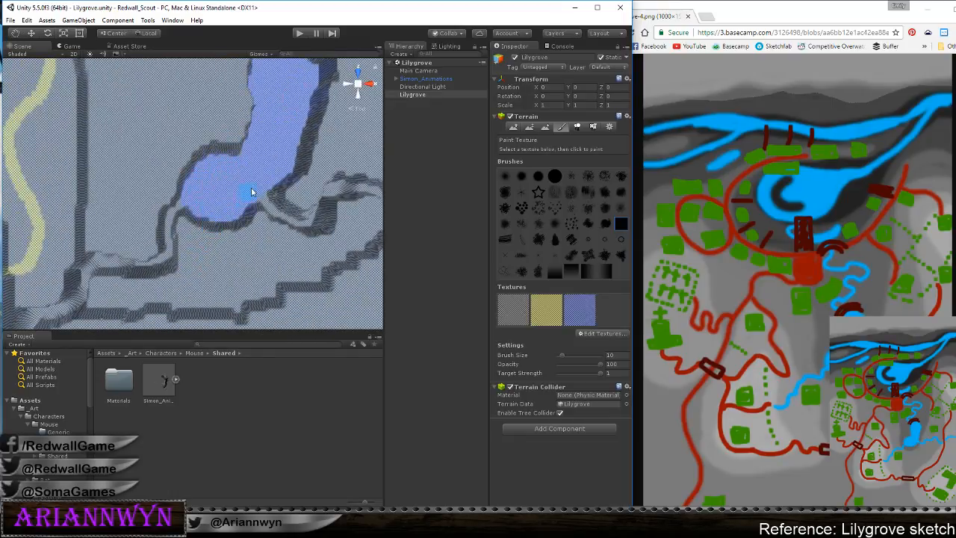
scroll(253, 163, down, 5)
middle_drag(253, 162, 218, 209)
scroll(220, 171, up, 2)
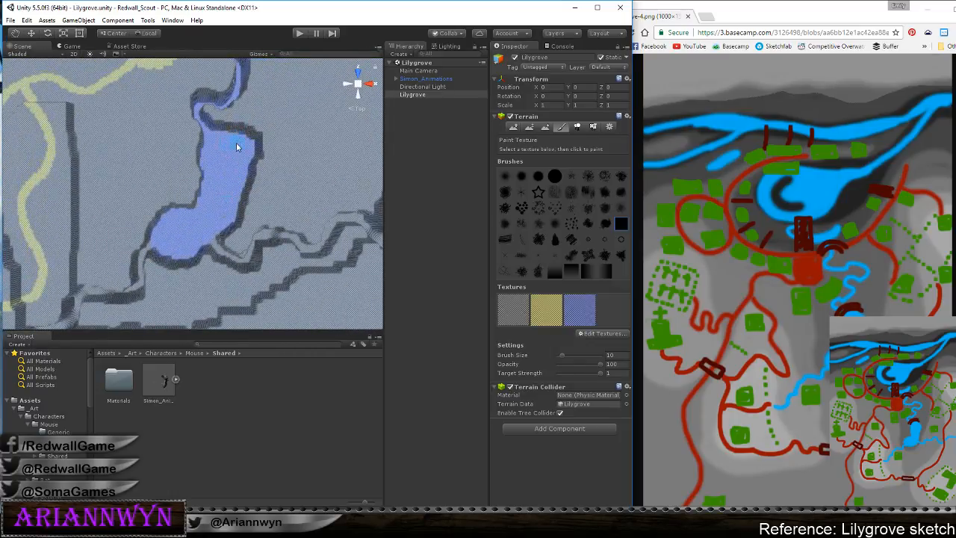
Paint the narrow blue stream from the lower pond's southwestern end west through its channel to the yellow path, using brush size 5
middle_drag(236, 146, 284, 134)
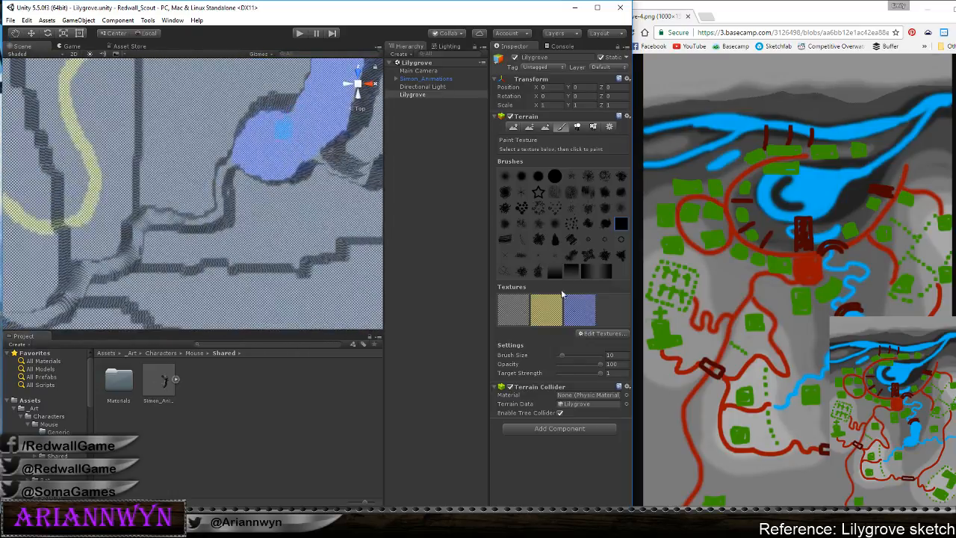
click(614, 354)
text(50)
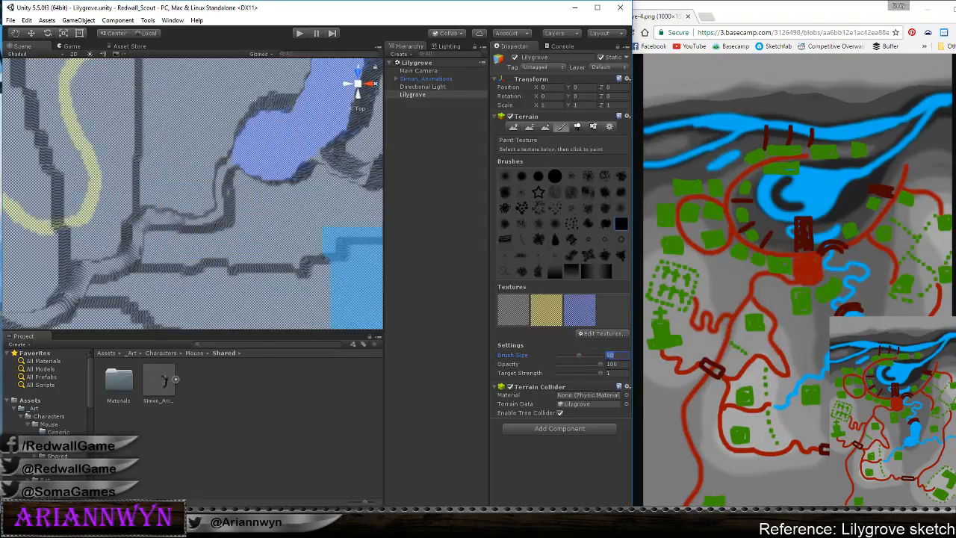
key(BackSpace)
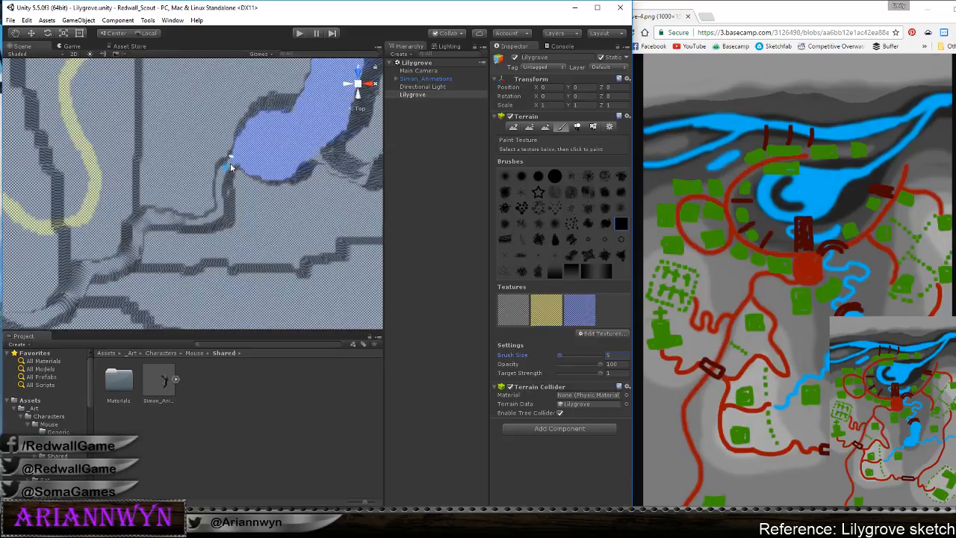
mouse_move(230, 167)
mouse_down()
mouse_move(220, 209)
mouse_move(203, 225)
mouse_move(162, 222)
mouse_move(137, 233)
mouse_move(141, 250)
mouse_up()
middle_drag(164, 249, 197, 205)
mouse_move(198, 155)
mouse_down()
mouse_move(180, 196)
mouse_move(126, 219)
mouse_move(139, 213)
mouse_up()
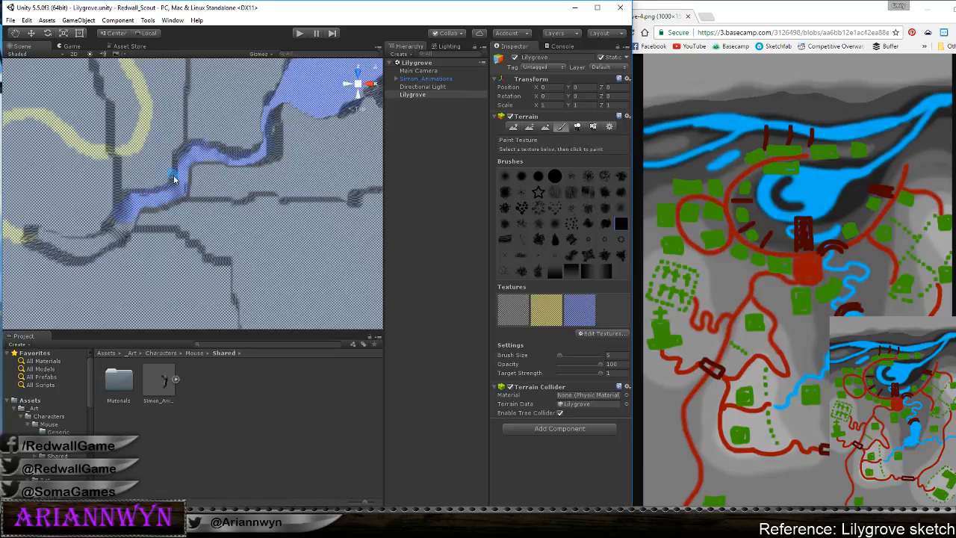
middle_drag(148, 207, 239, 159)
mouse_move(205, 175)
mouse_down()
mouse_move(213, 184)
mouse_move(177, 202)
mouse_move(133, 192)
mouse_up()
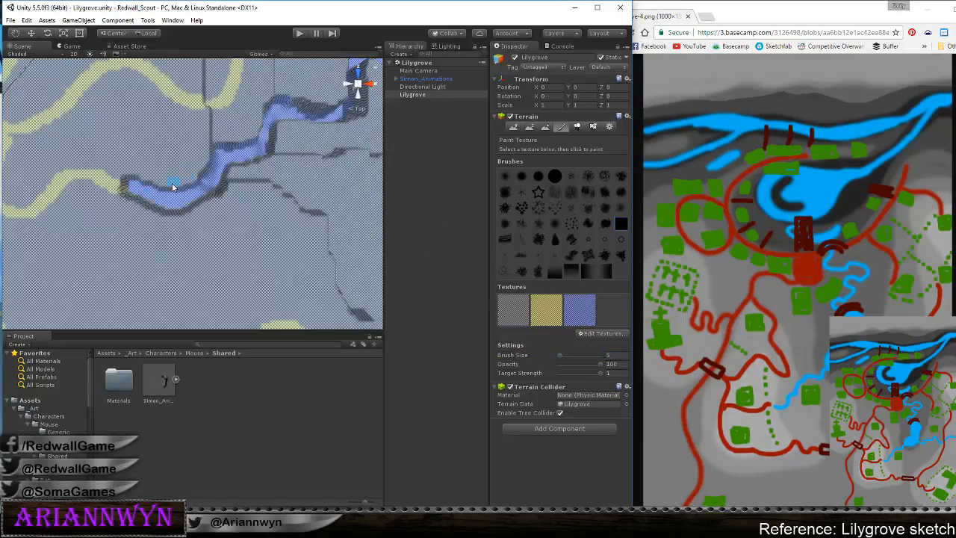
Paint the blue stream out of the lower pond's southeastern outlet and through the first bends of the eastern channel
scroll(185, 194, up, 3)
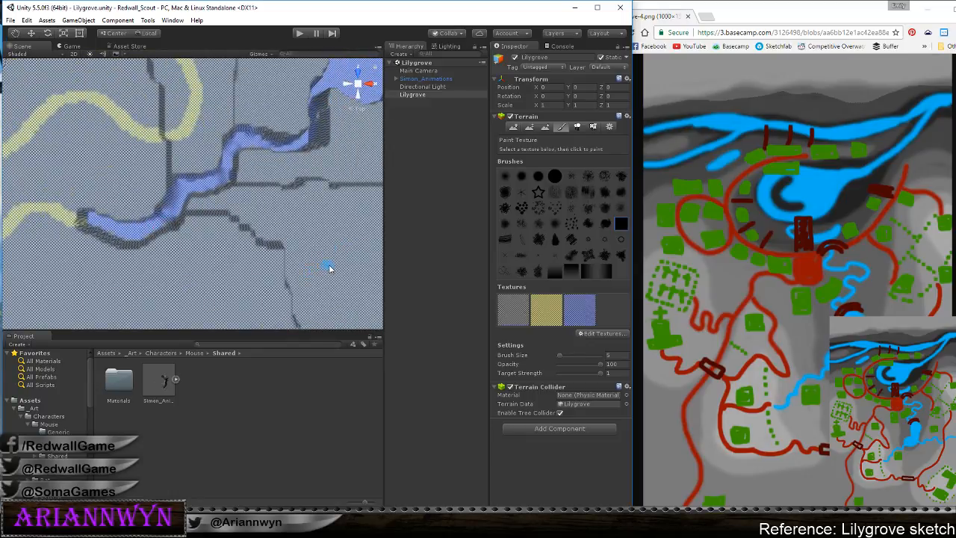
click(577, 312)
scroll(224, 209, up, 5)
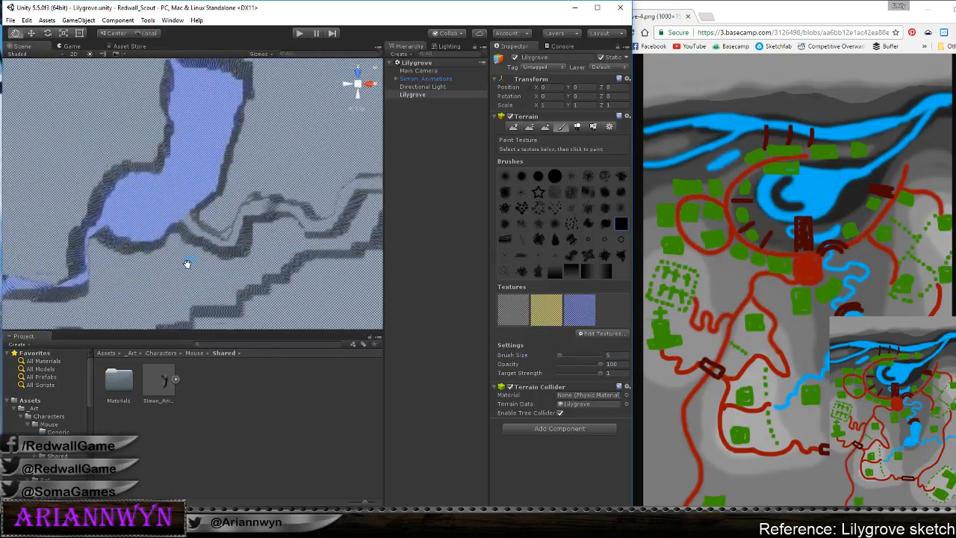
scroll(187, 263, up, 2)
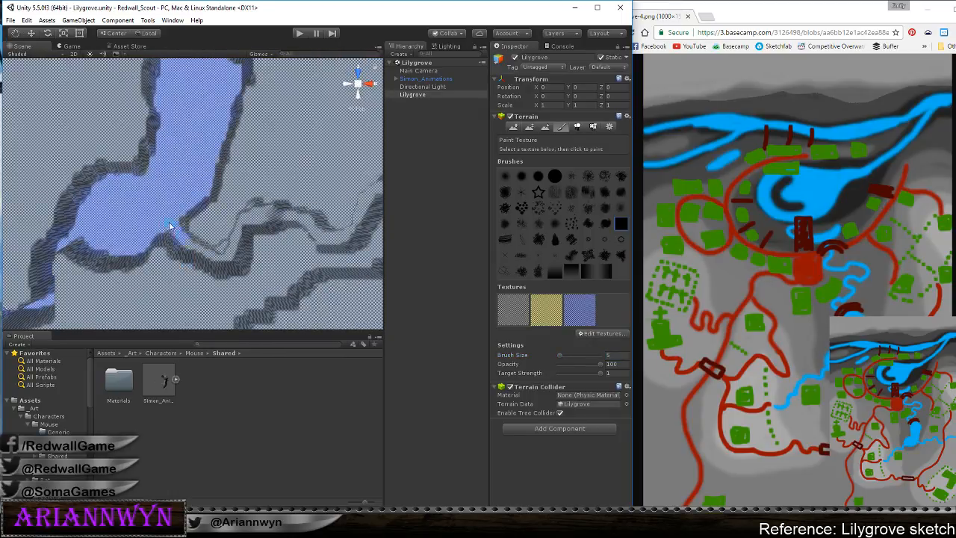
mouse_move(169, 225)
mouse_down()
mouse_move(212, 255)
mouse_move(229, 260)
mouse_move(234, 244)
mouse_up()
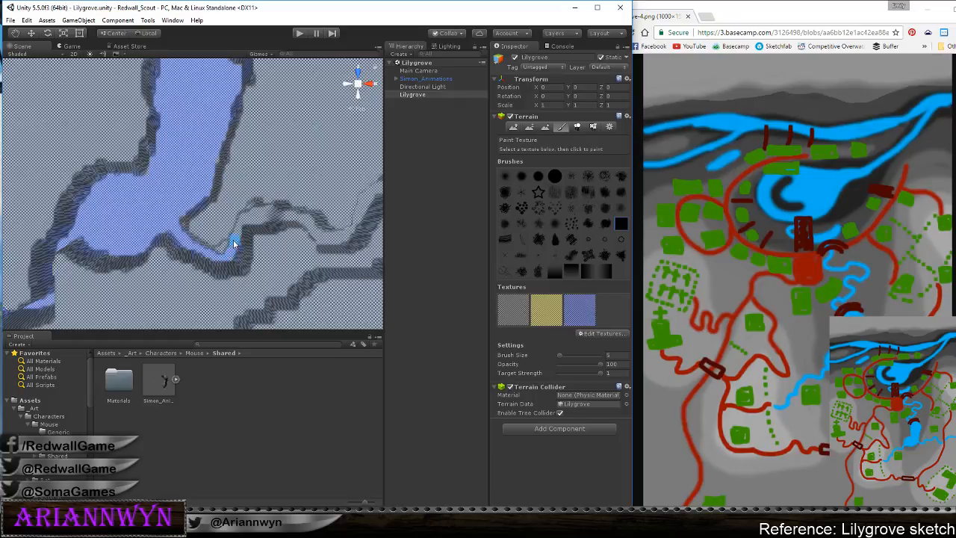
middle_drag(234, 271, 197, 245)
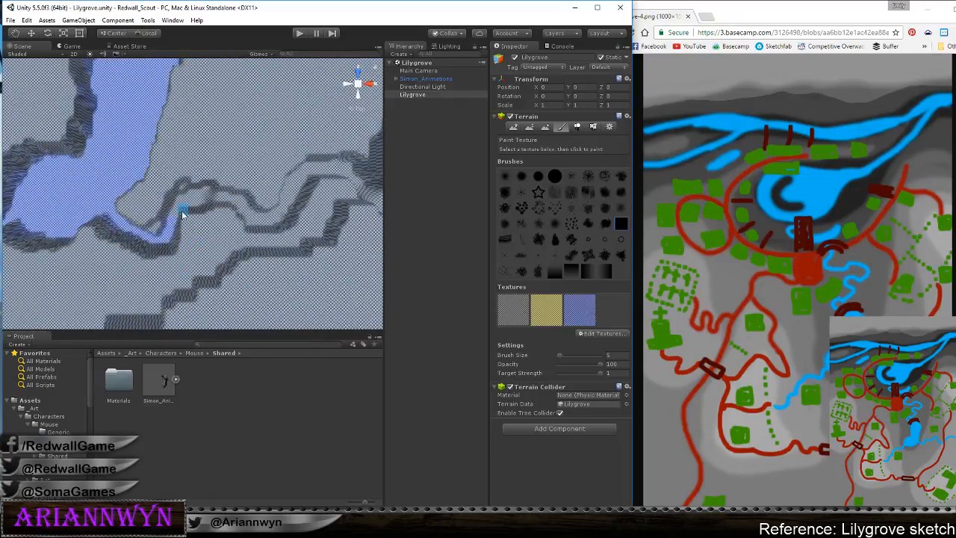
mouse_move(182, 214)
mouse_down()
mouse_move(170, 233)
mouse_move(178, 211)
mouse_move(200, 197)
mouse_move(257, 222)
mouse_up()
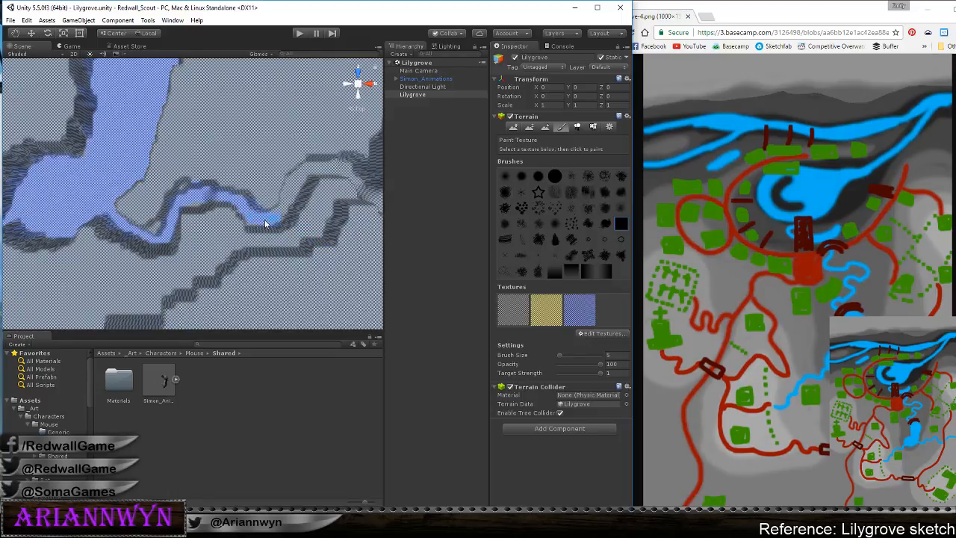
Continue the blue stream east through the remaining bends and across the yellow path to the terrain's eastern edge
middle_drag(291, 212, 200, 225)
mouse_move(97, 219)
mouse_down()
mouse_move(125, 212)
mouse_move(73, 239)
mouse_move(66, 254)
mouse_move(179, 237)
mouse_move(204, 210)
mouse_move(211, 181)
mouse_move(254, 187)
mouse_move(258, 202)
mouse_move(303, 239)
mouse_move(305, 232)
mouse_up()
middle_drag(305, 231, 188, 213)
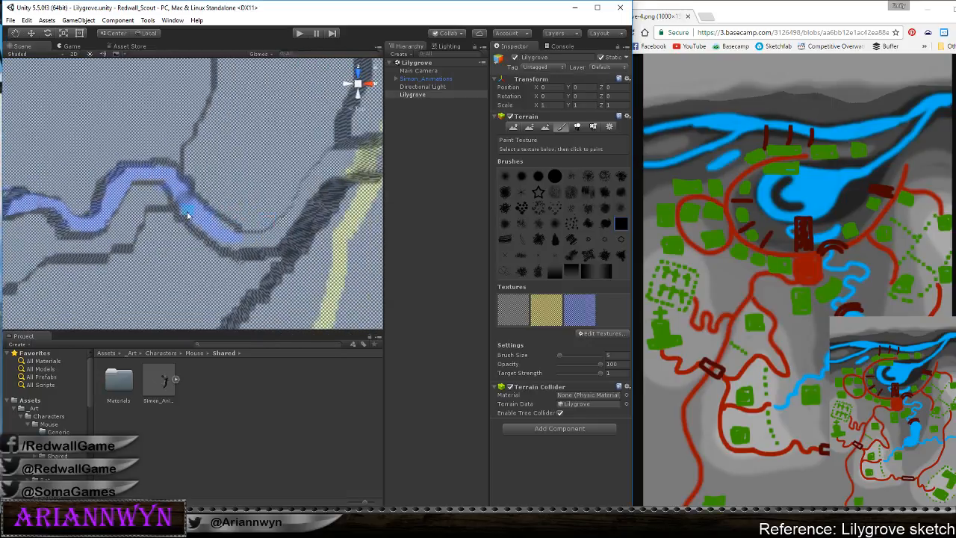
drag(187, 213, 222, 241)
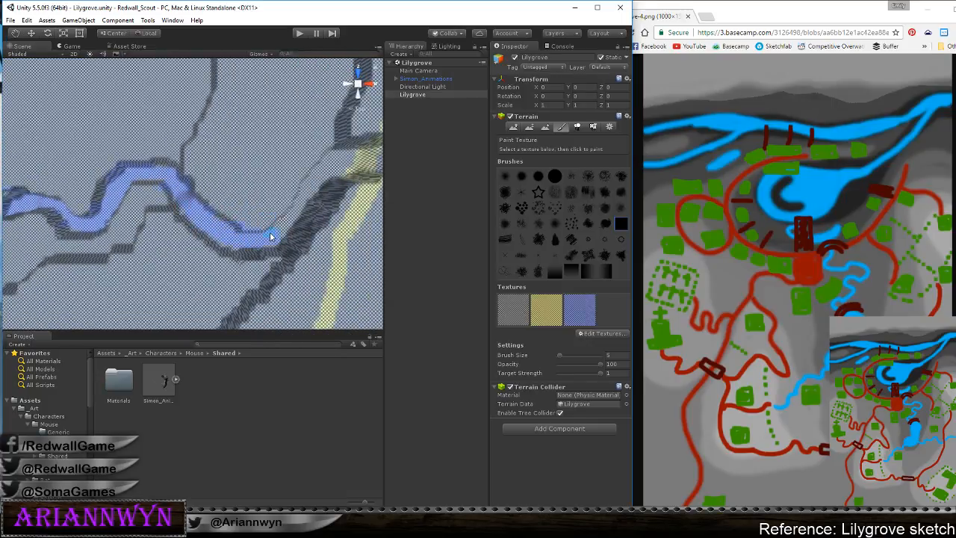
middle_drag(271, 237, 235, 232)
mouse_move(235, 219)
mouse_down()
mouse_move(258, 175)
mouse_move(299, 186)
mouse_move(313, 173)
mouse_move(292, 168)
mouse_move(301, 181)
mouse_up()
middle_drag(291, 191, 239, 192)
mouse_move(239, 192)
mouse_down()
mouse_move(213, 166)
mouse_move(270, 186)
mouse_move(249, 168)
mouse_up()
scroll(236, 164, down, 8)
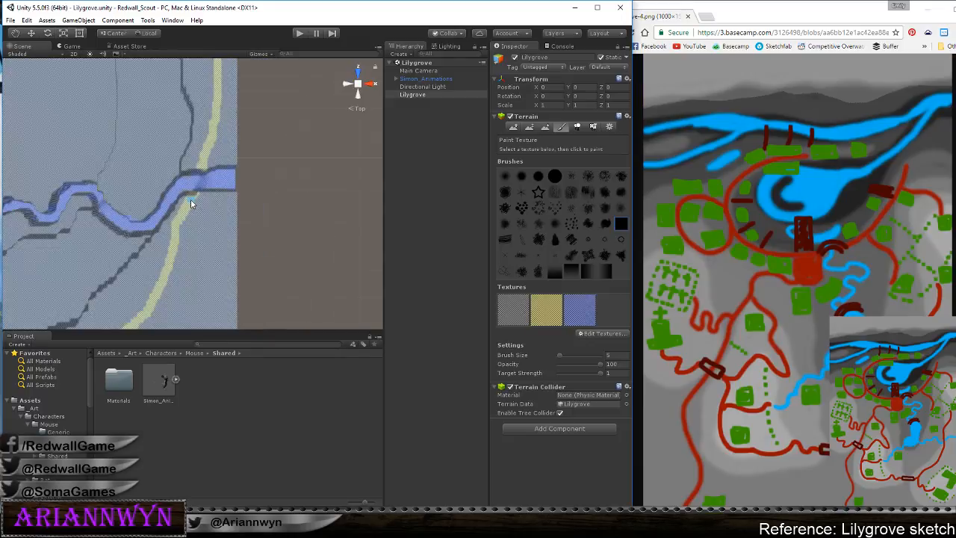
scroll(297, 279, down, 3)
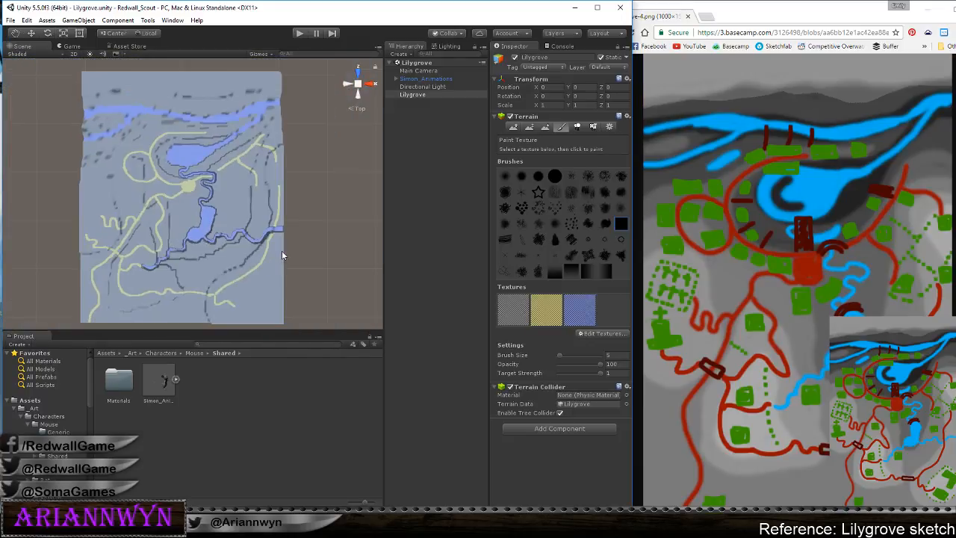
Examine the painted terrain from an angled perspective and look through the Environment, Exterior and Test sources asset folders
middle_drag(281, 250, 261, 262)
scroll(285, 221, up, 2)
scroll(320, 251, up, 4)
alt+drag(262, 307, 265, 213)
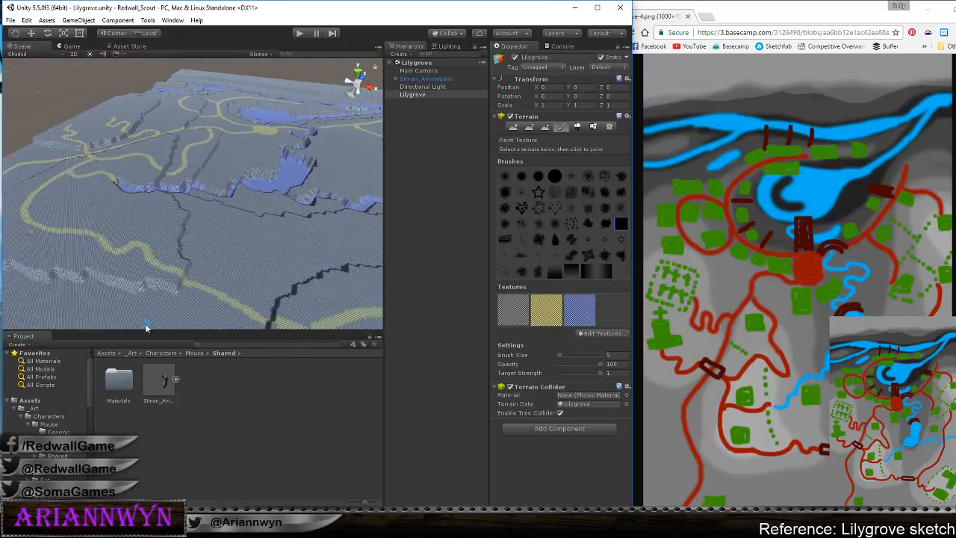
scroll(51, 453, down, 4)
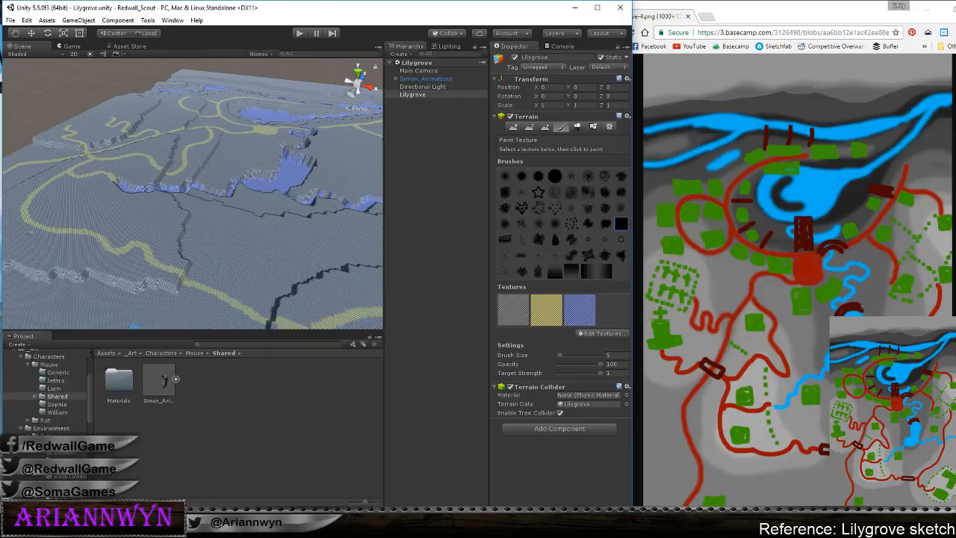
click(51, 428)
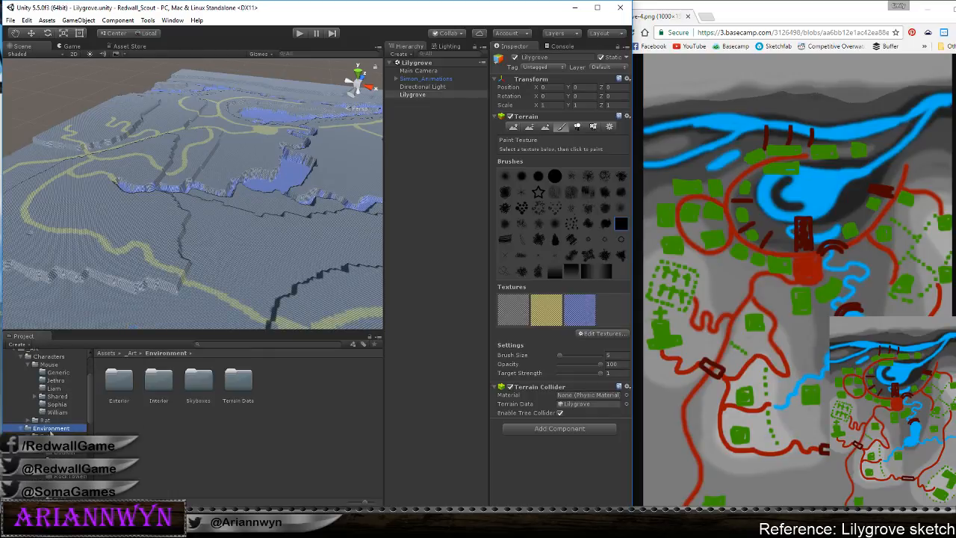
double_click(119, 381)
scroll(74, 445, down, 6)
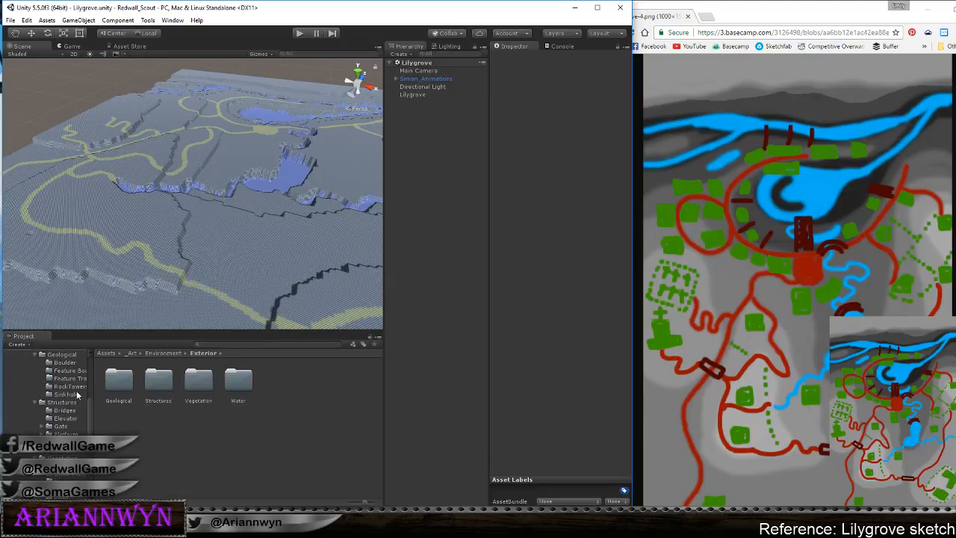
scroll(59, 392, down, 3)
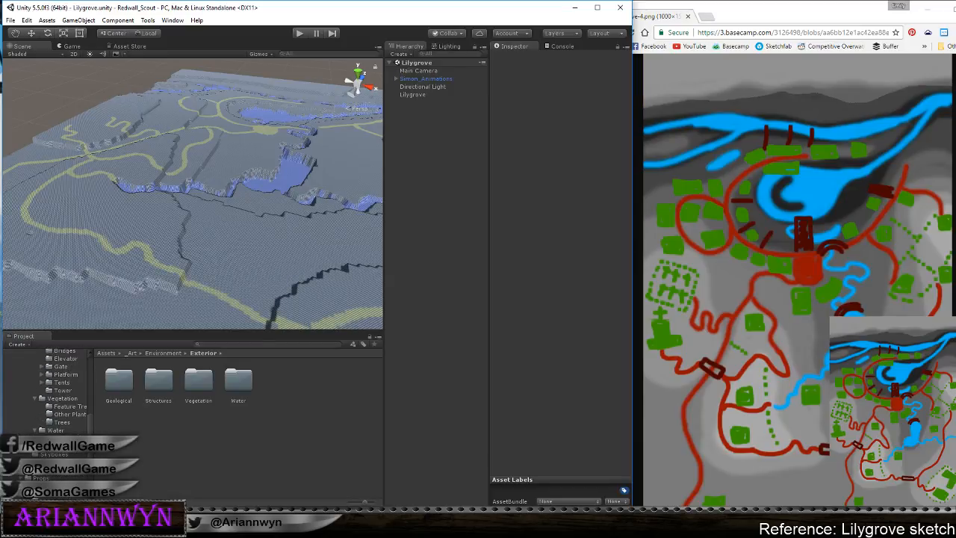
scroll(60, 392, down, 9)
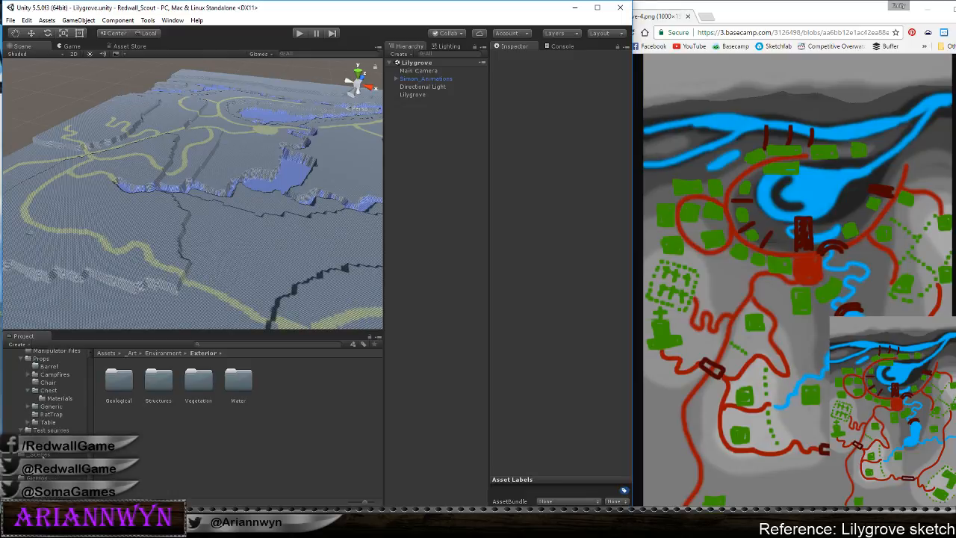
scroll(55, 432, down, 1)
click(51, 422)
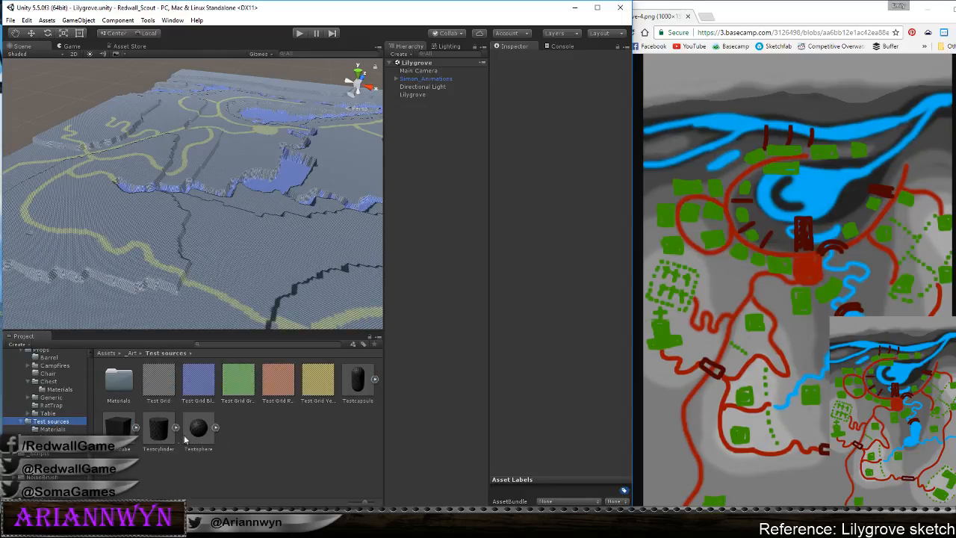
Delete all the prefabs in the Bridges folder under Exterior Structures
scroll(256, 179, up, 10)
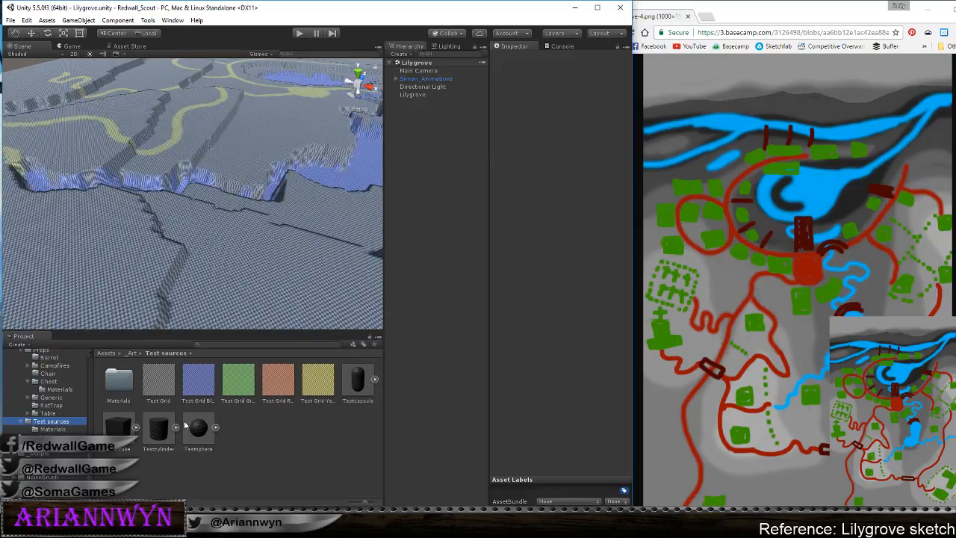
scroll(321, 187, down, 10)
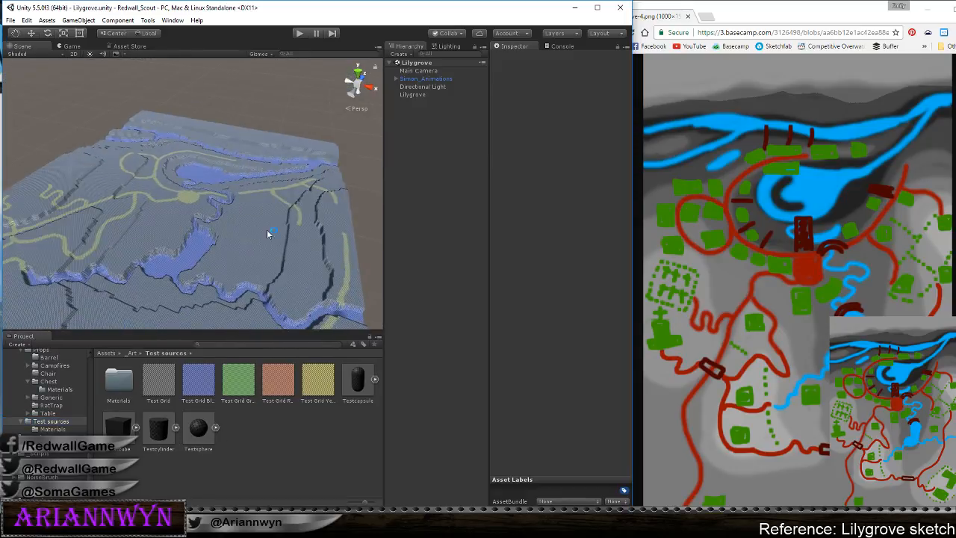
scroll(54, 403, up, 2)
scroll(54, 403, down, 6)
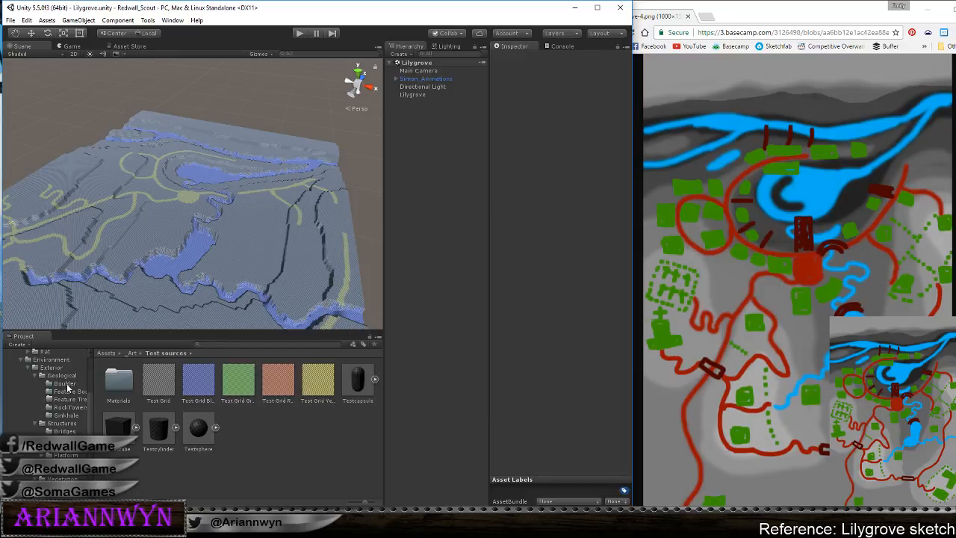
scroll(187, 246, up, 3)
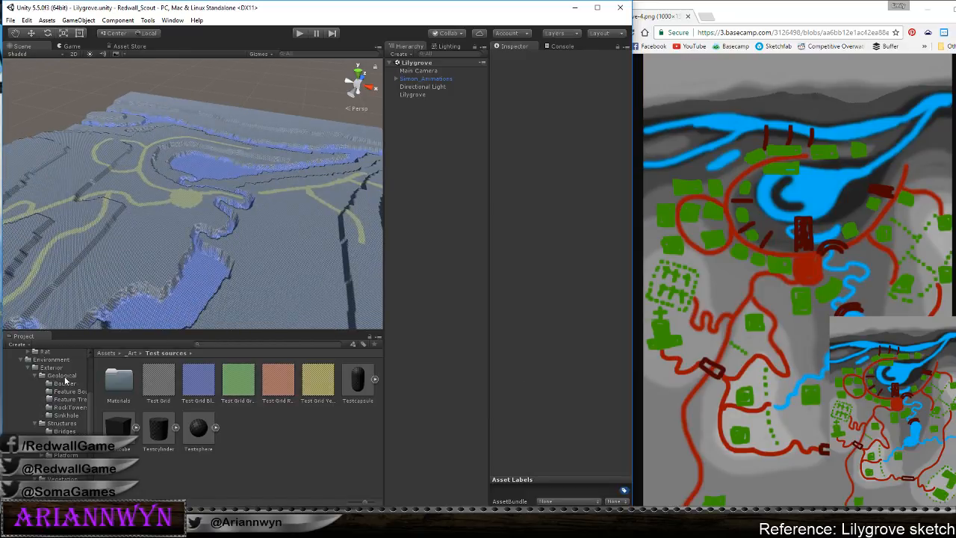
click(72, 431)
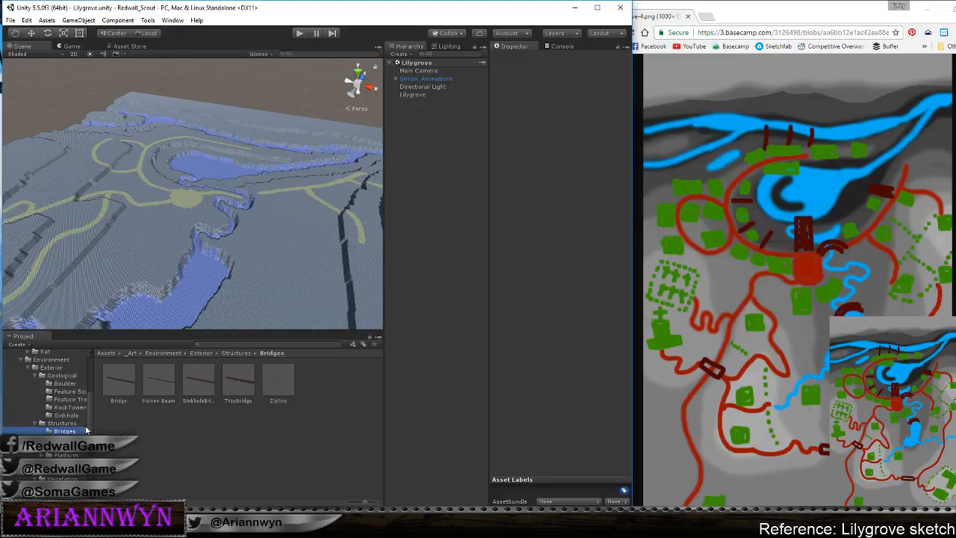
click(280, 383)
key(ctrl+a)
key(Delete)
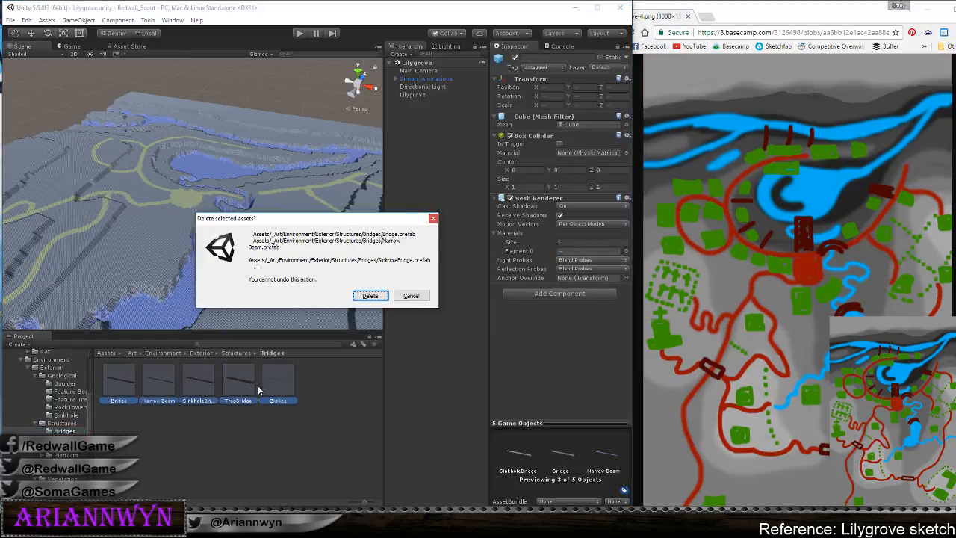
click(370, 296)
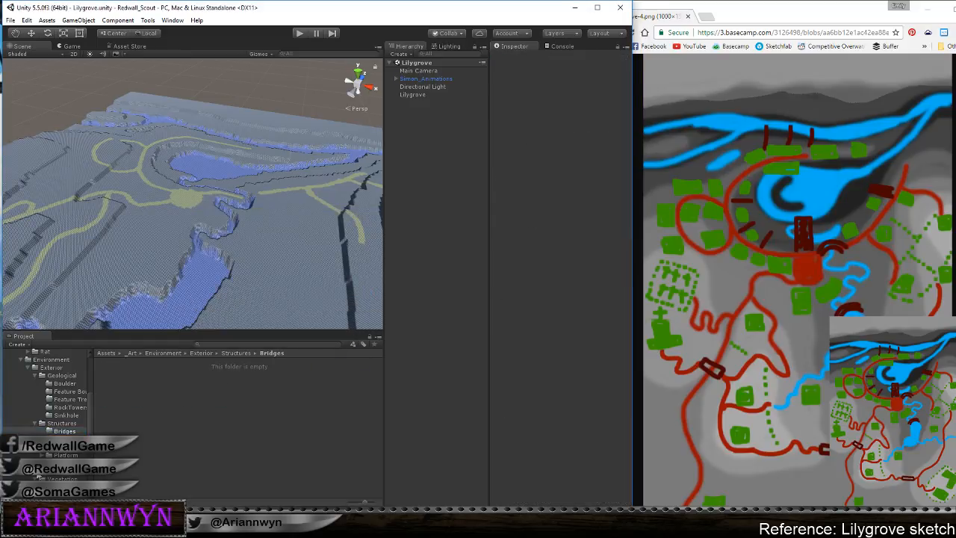
Duplicate the Testcube model in the Test sources folder and rename the copy as Bridge
scroll(37, 476, down, 5)
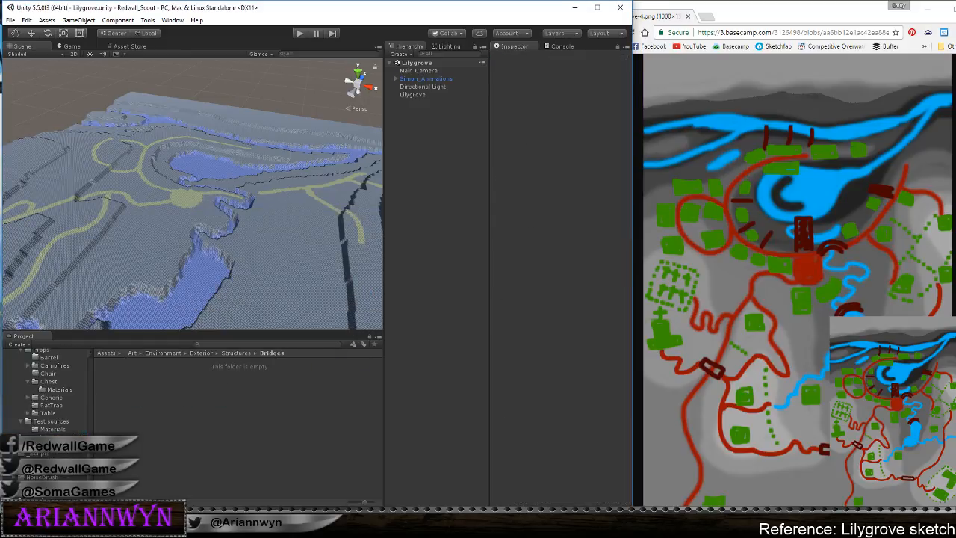
click(52, 421)
middle_drag(255, 278, 305, 238)
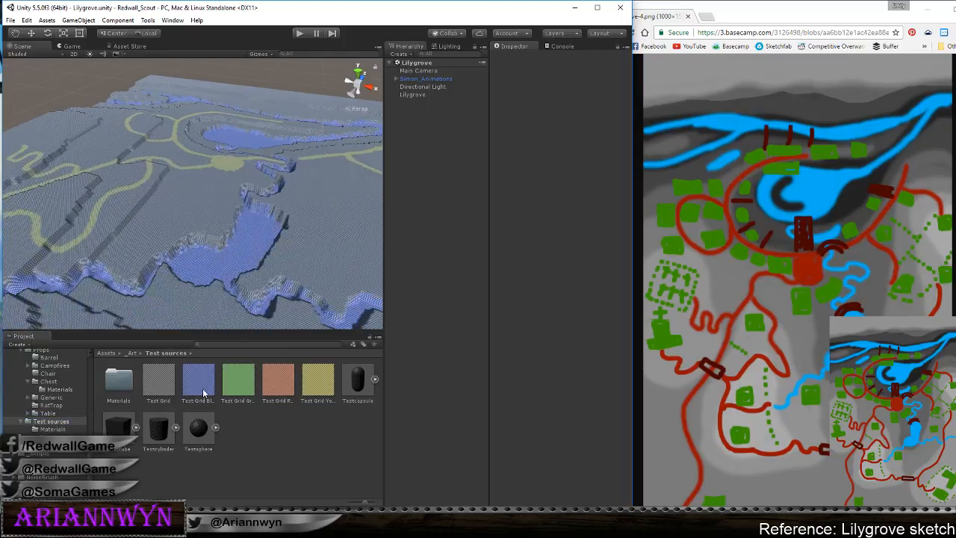
click(119, 427)
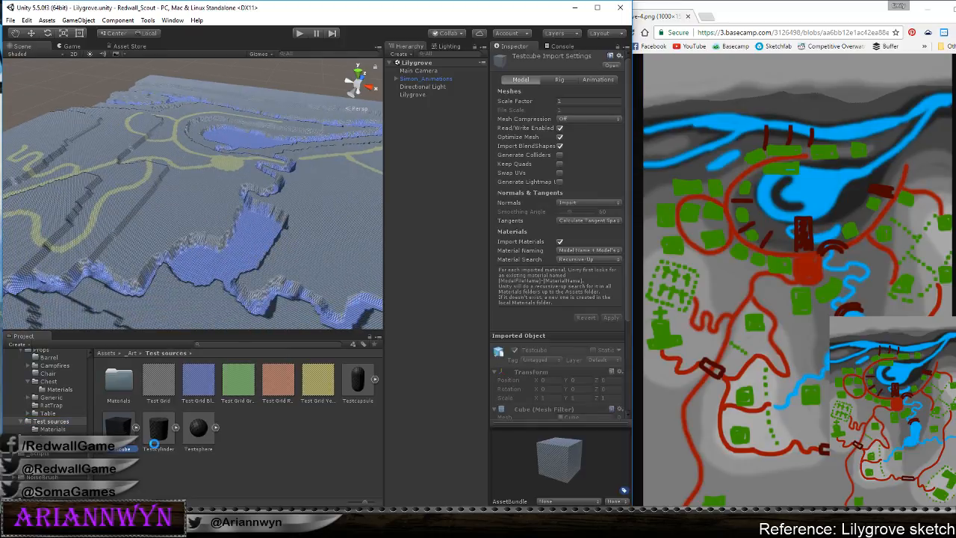
key(ctrl+d)
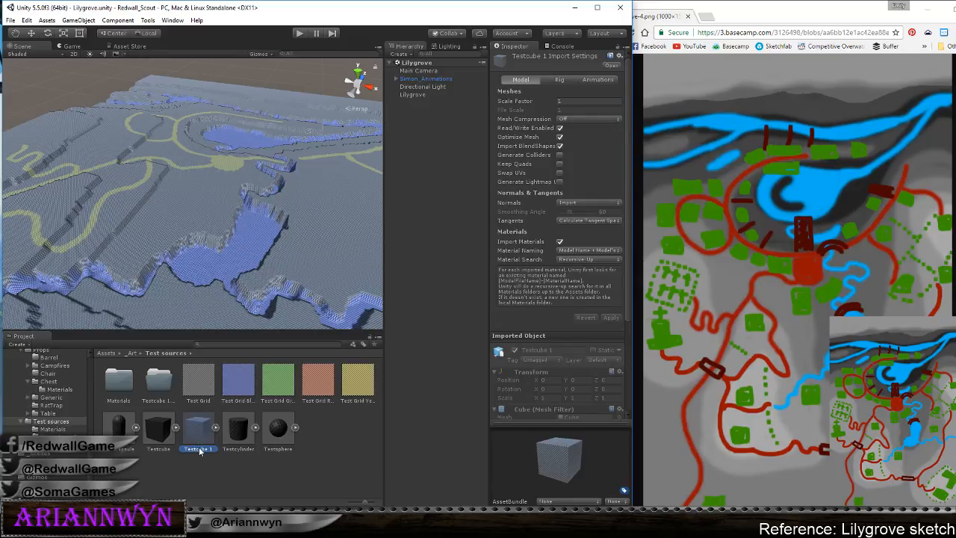
click(197, 449)
text(Bl)
key(Return)
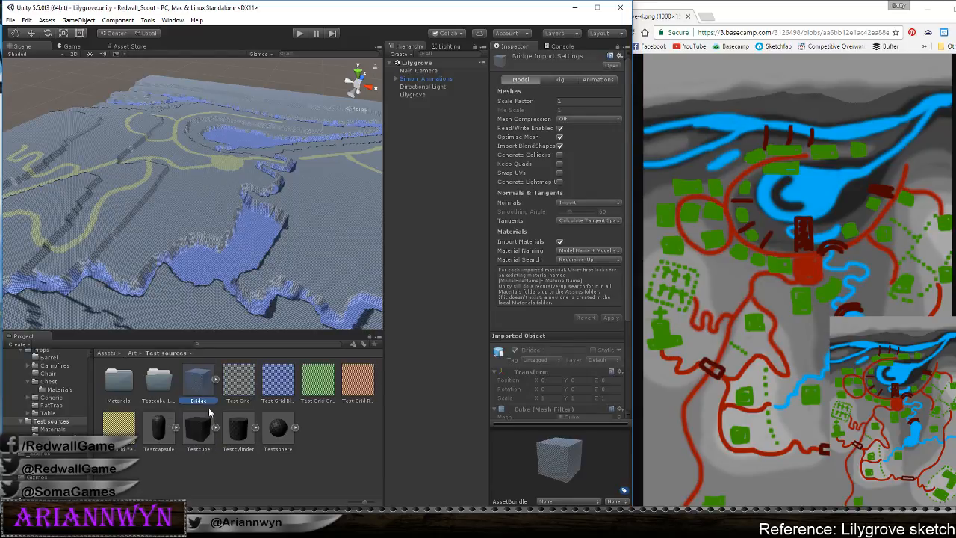
scroll(81, 395, up, 5)
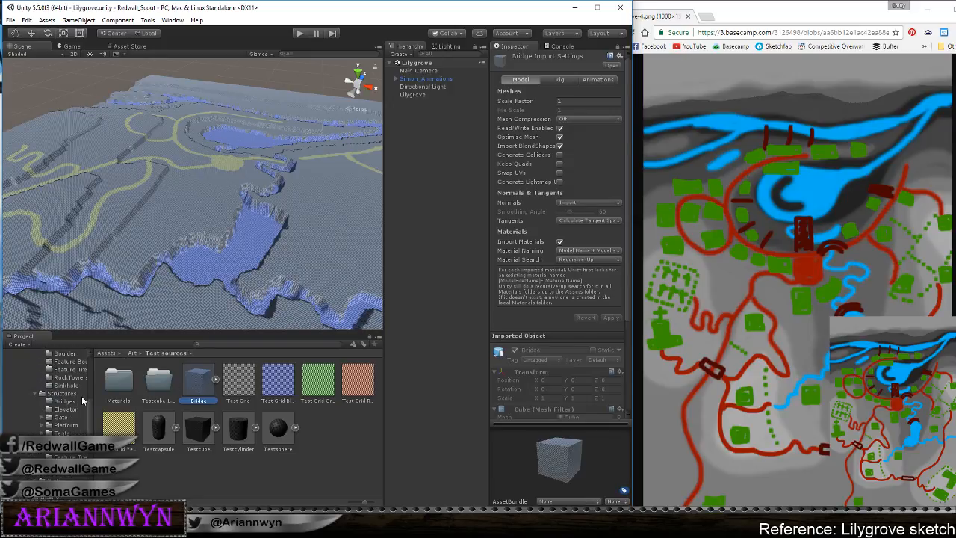
Move the Bridge model from Test sources into the Bridges folder under Exterior Structures, and open that folder
drag(196, 383, 62, 402)
scroll(64, 448, up, 5)
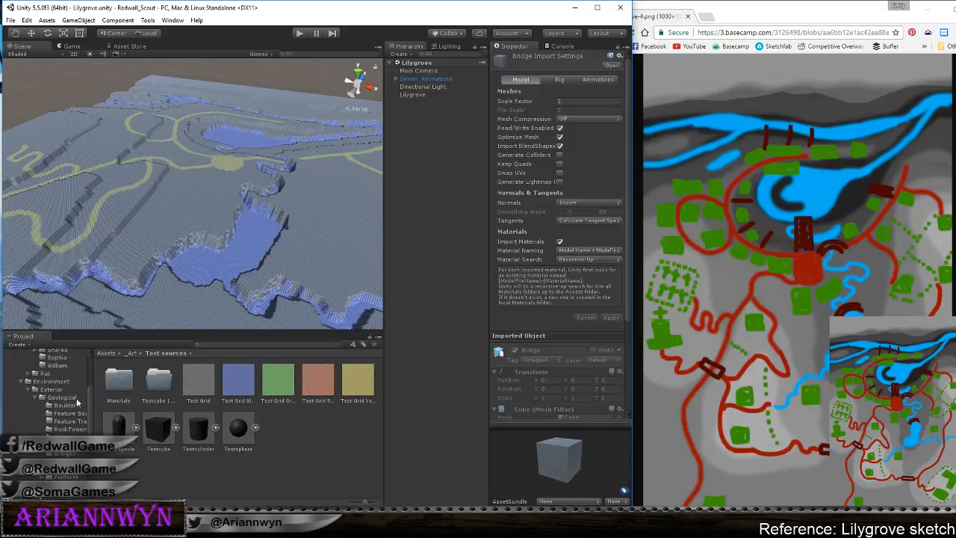
click(61, 453)
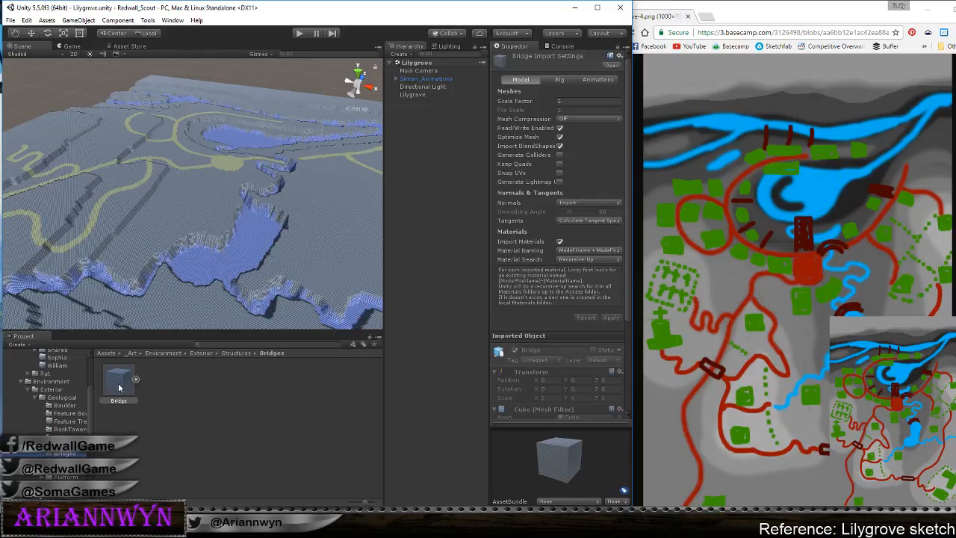
Add the Bridge model to the scene on the flat ground east of the winding stream
drag(315, 197, 316, 195)
key(f)
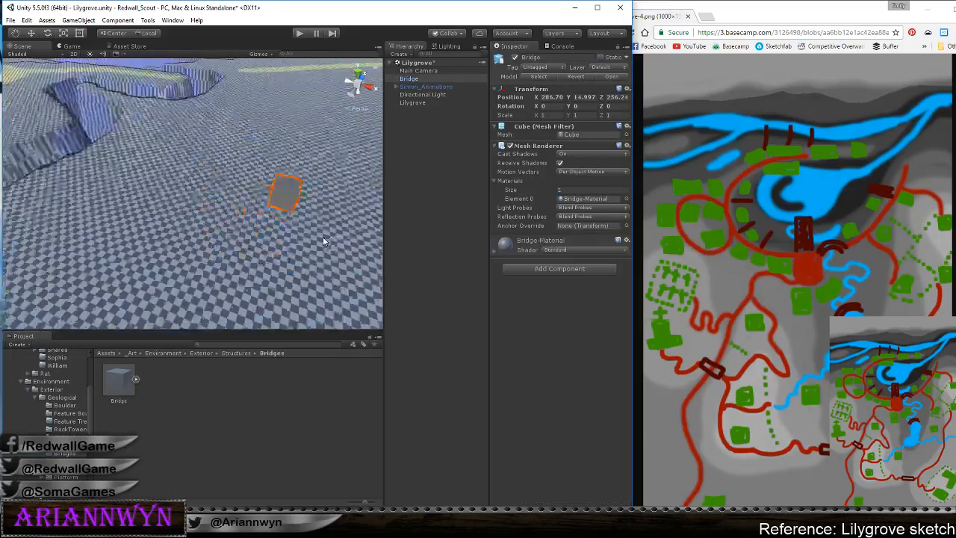
key(x)
drag(265, 247, 317, 156)
key(x)
click(201, 207)
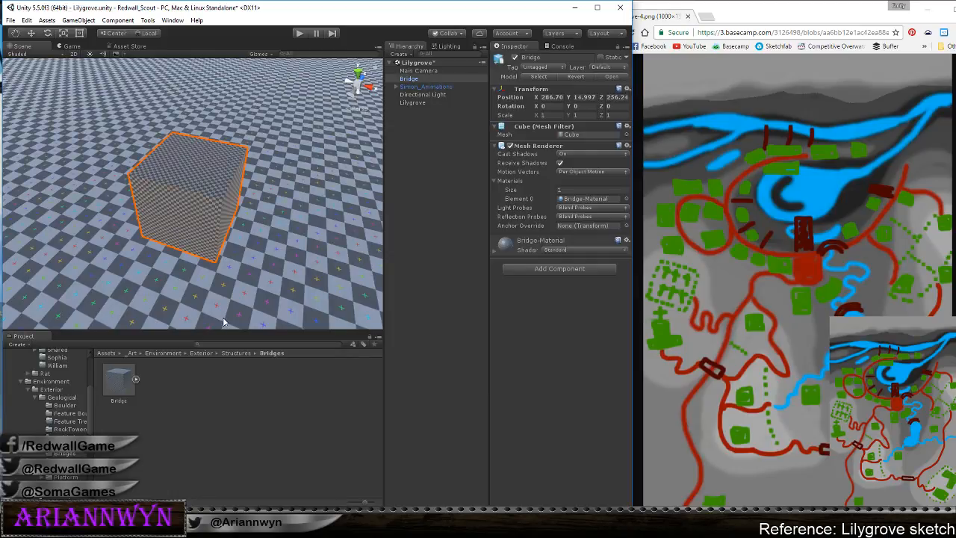
scroll(320, 160, down, 2)
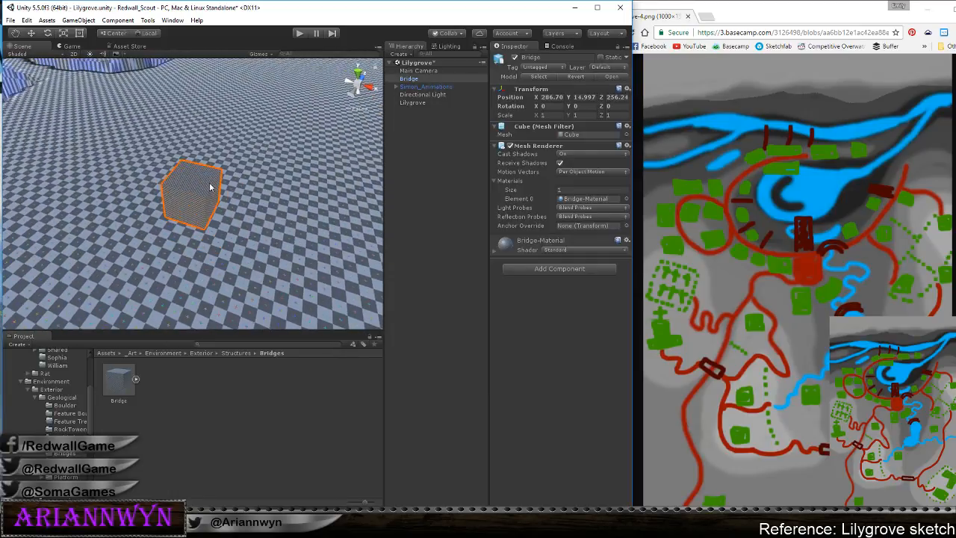
click(304, 139)
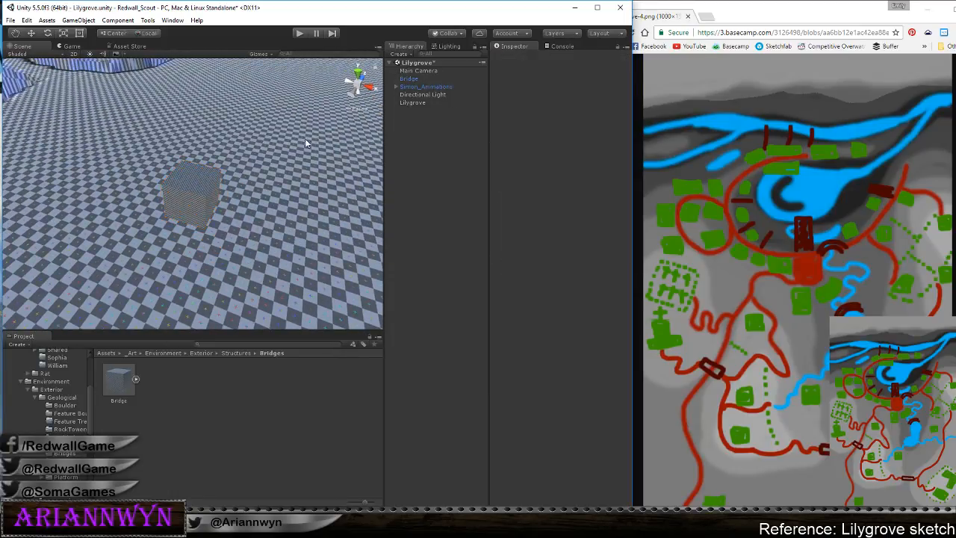
click(203, 196)
scroll(223, 193, down, 2)
scroll(223, 191, down, 6)
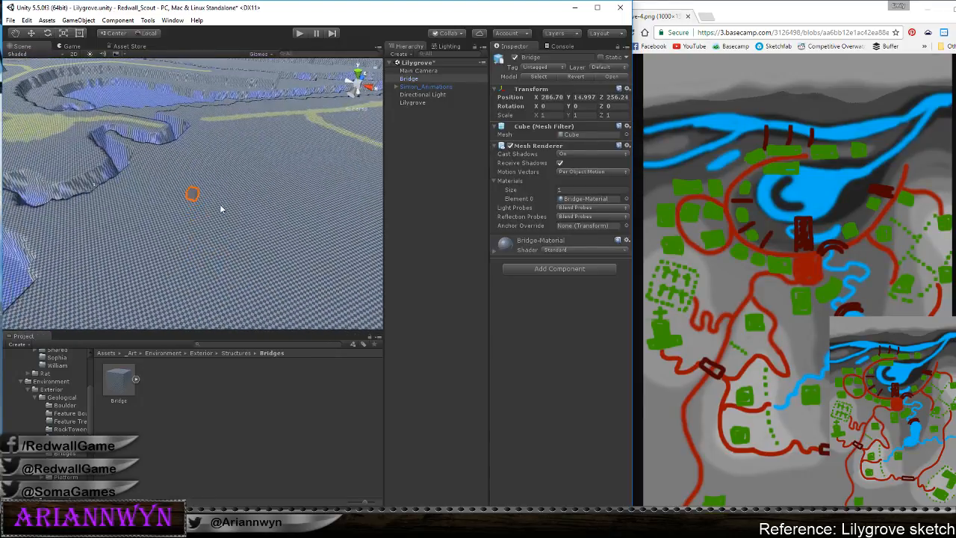
Move the bridge cube to the stream's bank near the yellow path, at about X 264.1 and Z 300.4
middle_drag(230, 200, 272, 263)
scroll(263, 252, down, 3)
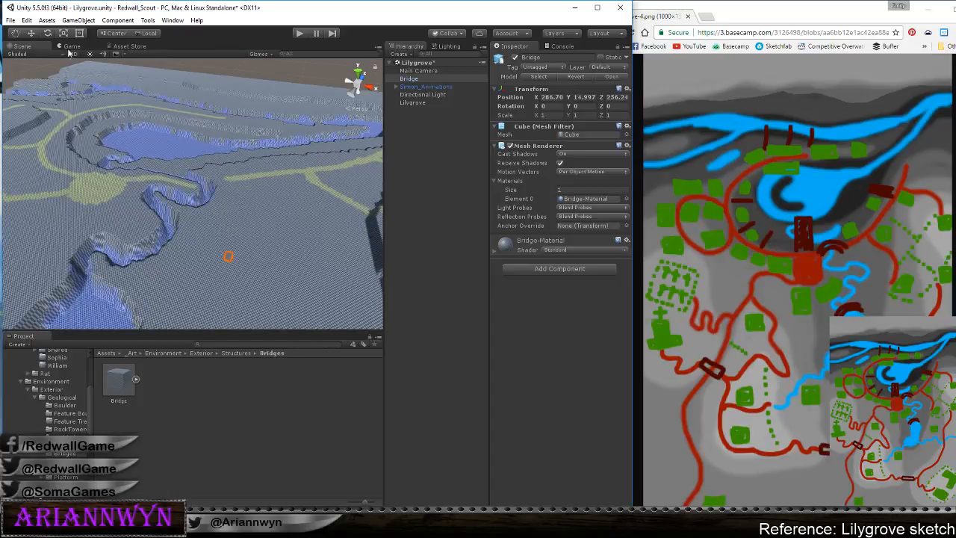
click(31, 33)
click(241, 267)
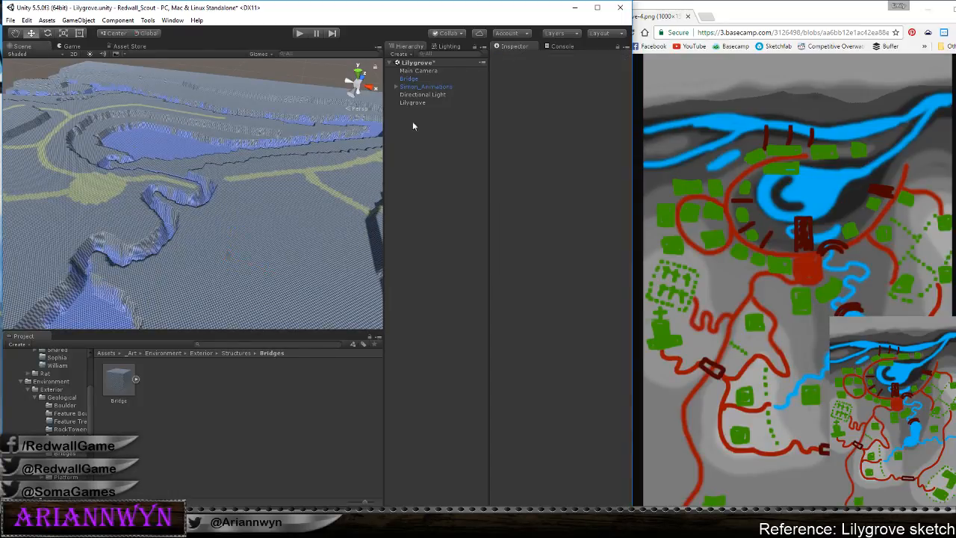
click(406, 80)
alt+drag(324, 200, 279, 219)
key(f)
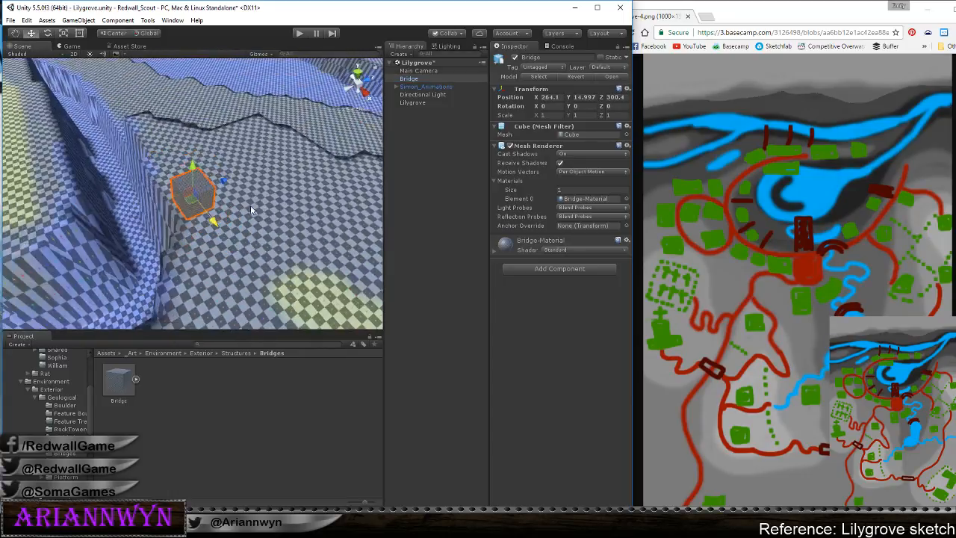
scroll(251, 210, down, 6)
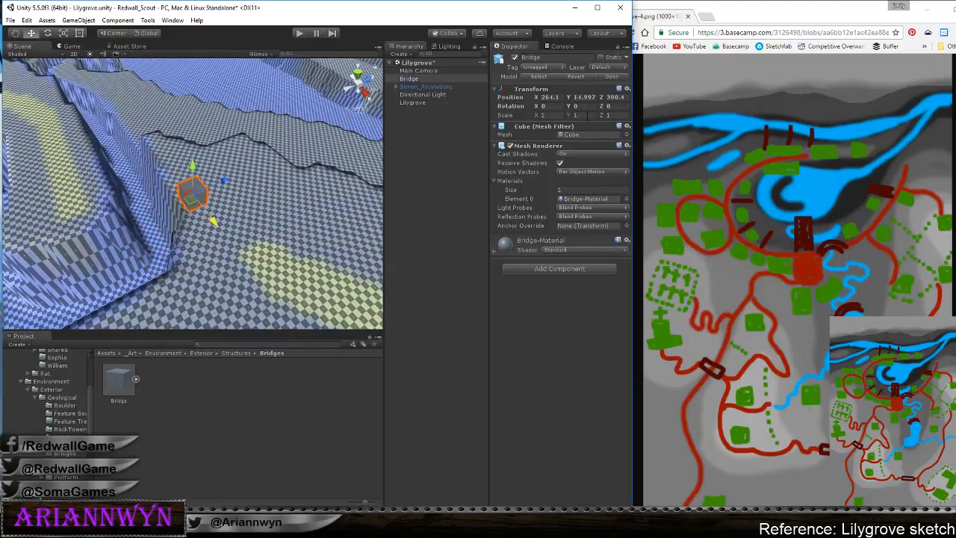
click(587, 116)
text(5)
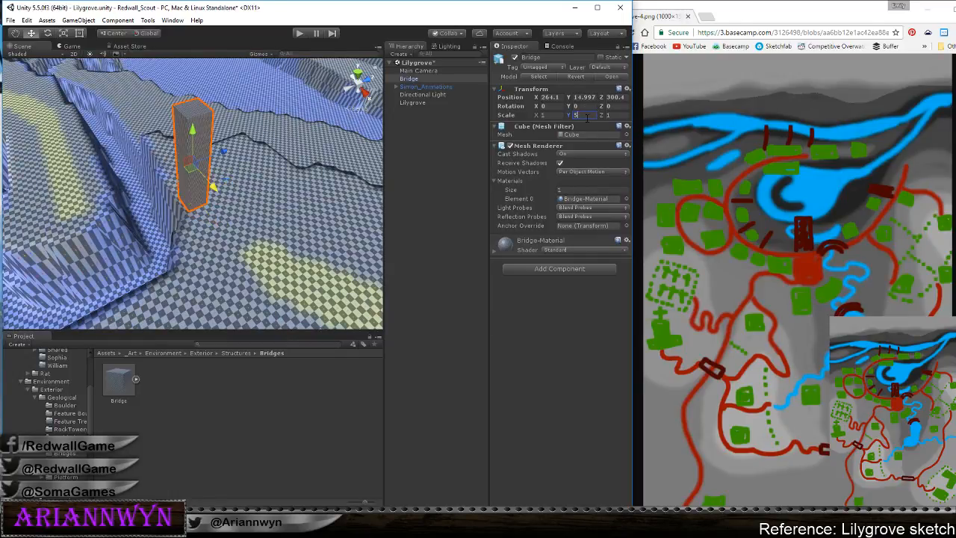
key(BackSpace)
text(1)
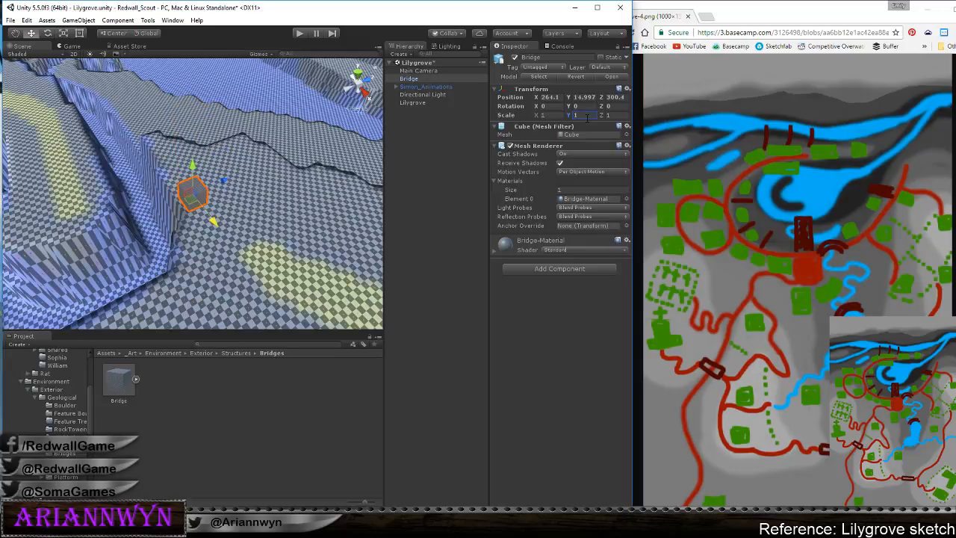
Stretch the bridge to an X scale of 5
click(552, 115)
text(8)
key(BackSpace)
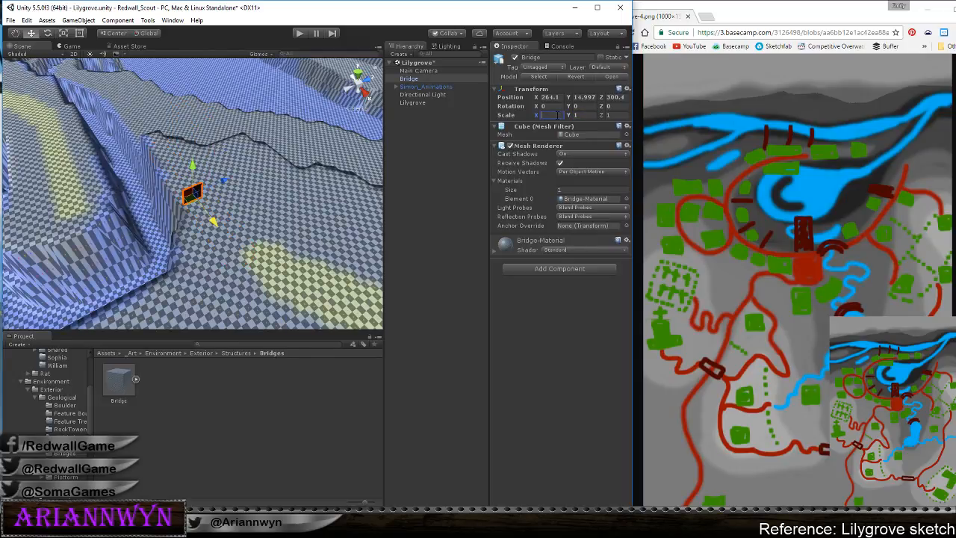
text(5)
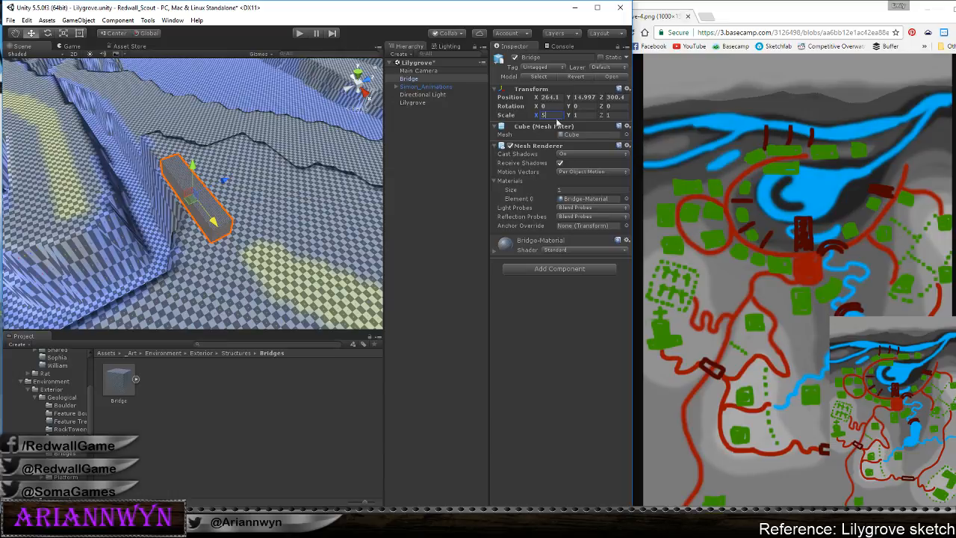
Try Y rotations of 45, -45 and -60 on the bridge and settle on -50
click(576, 106)
text(45)
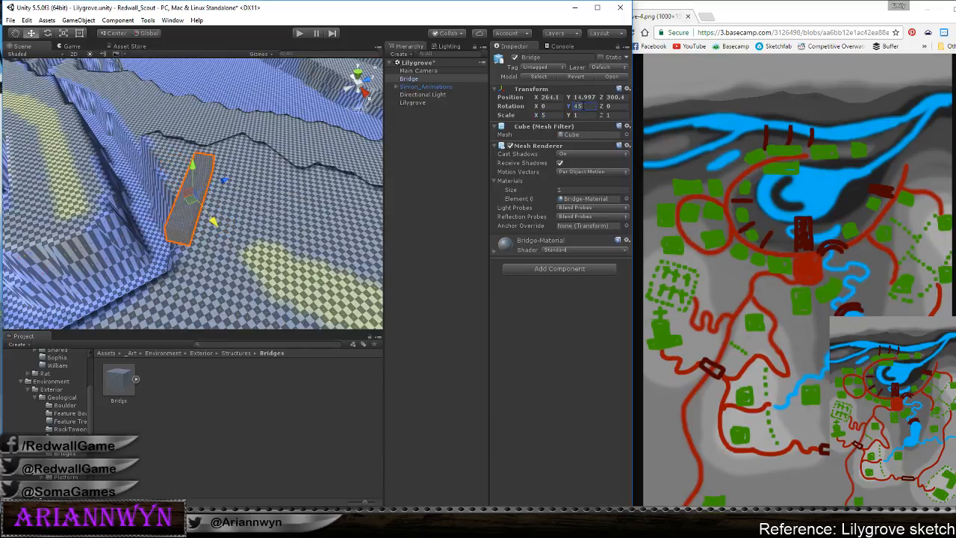
key(BackSpace)
key(BackSpace)
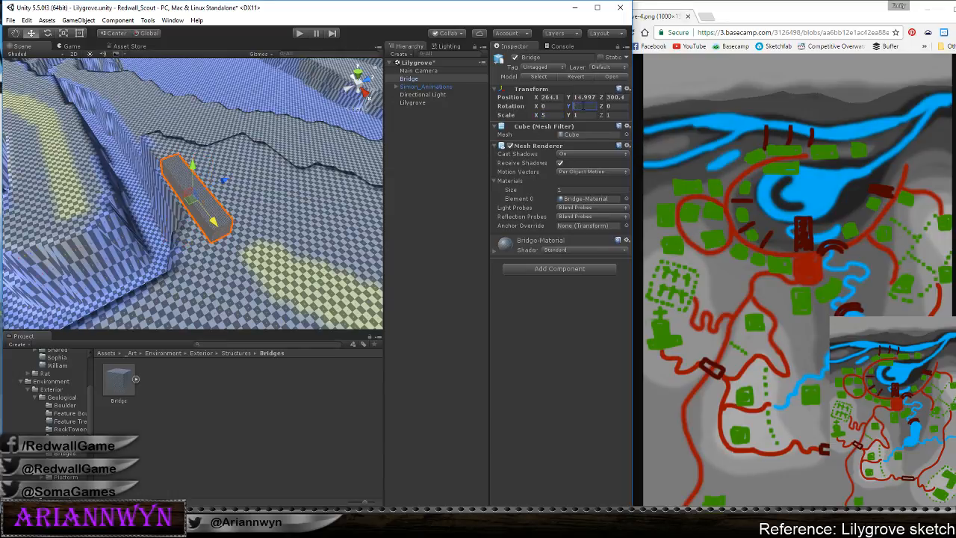
text(-45)
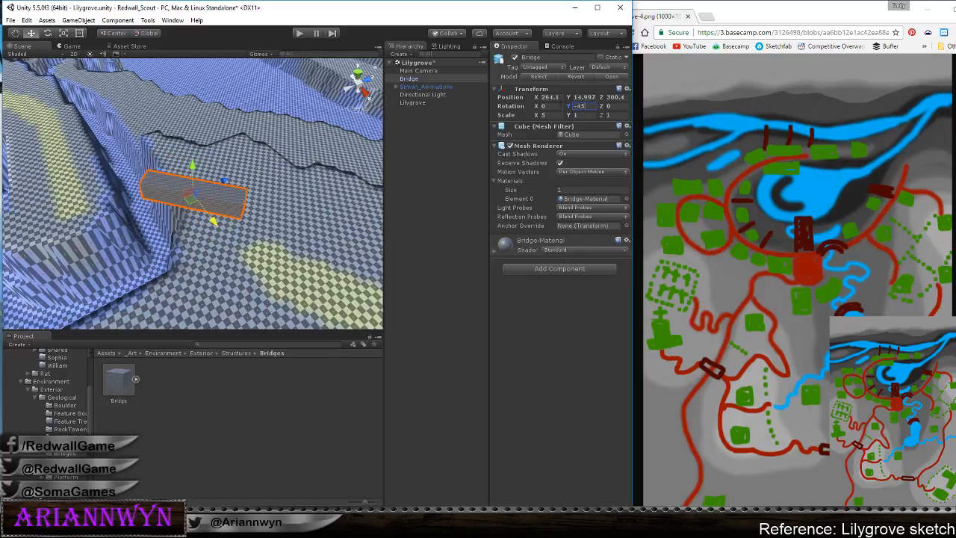
key(BackSpace)
key(BackSpace)
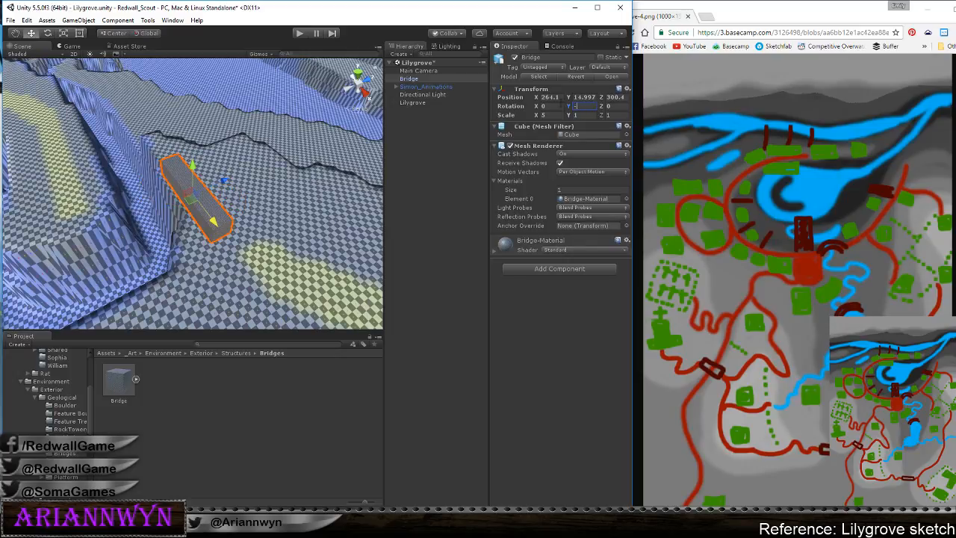
text(60)
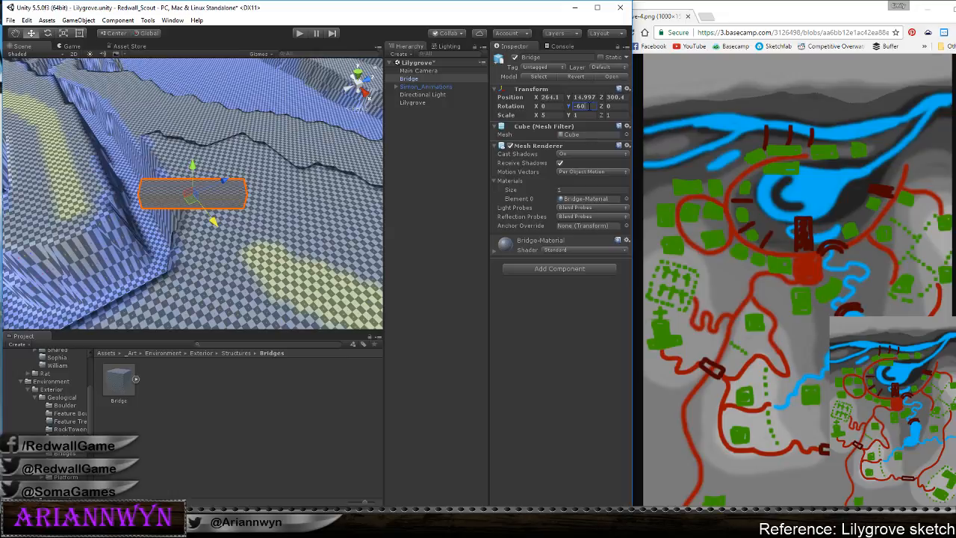
double_click(579, 106)
text(-50)
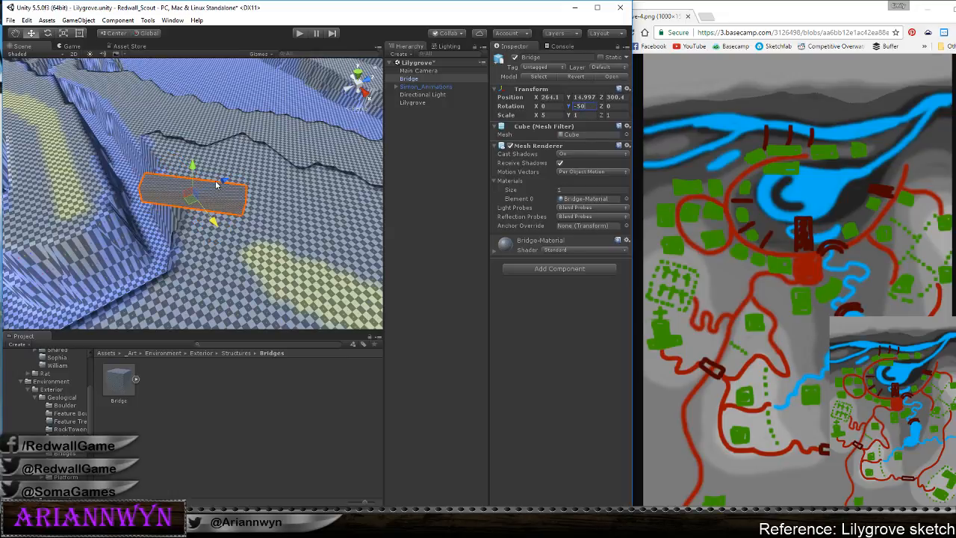
Set the bridge's Y scale to 0.5 and its X scale to 8
click(588, 115)
text(.5)
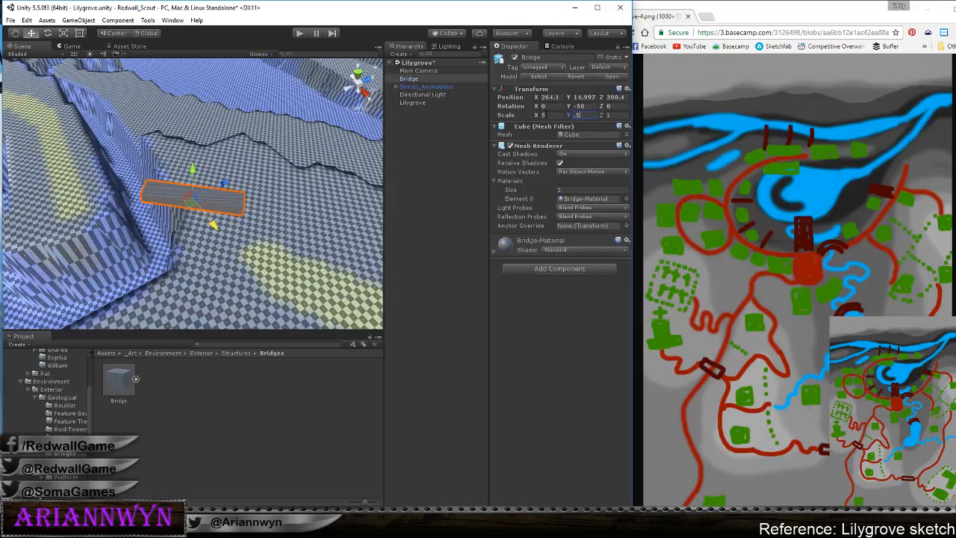
click(543, 115)
text(8)
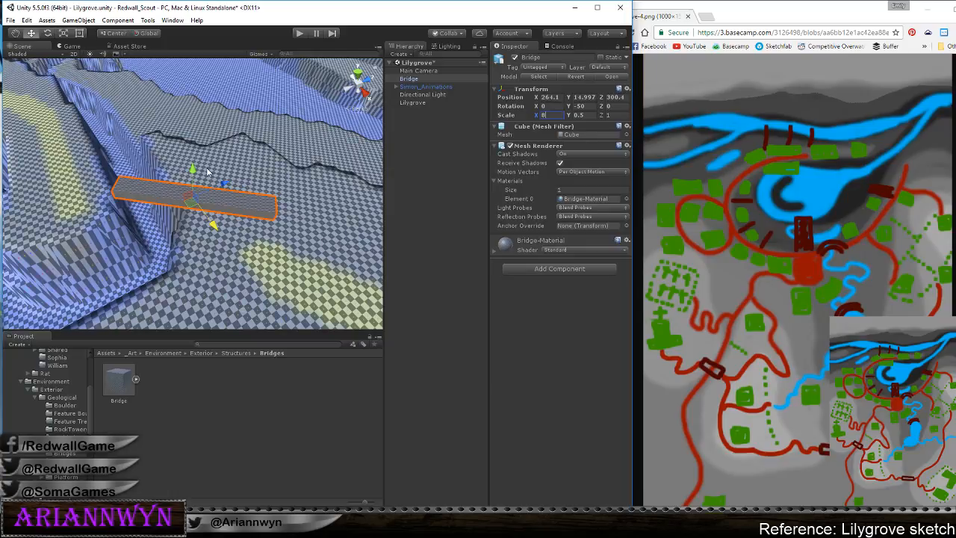
Move the bridge to about Z 295.13 so that it spans the stream gorge between the yellow path ends
middle_drag(263, 184, 292, 172)
scroll(292, 172, down, 4)
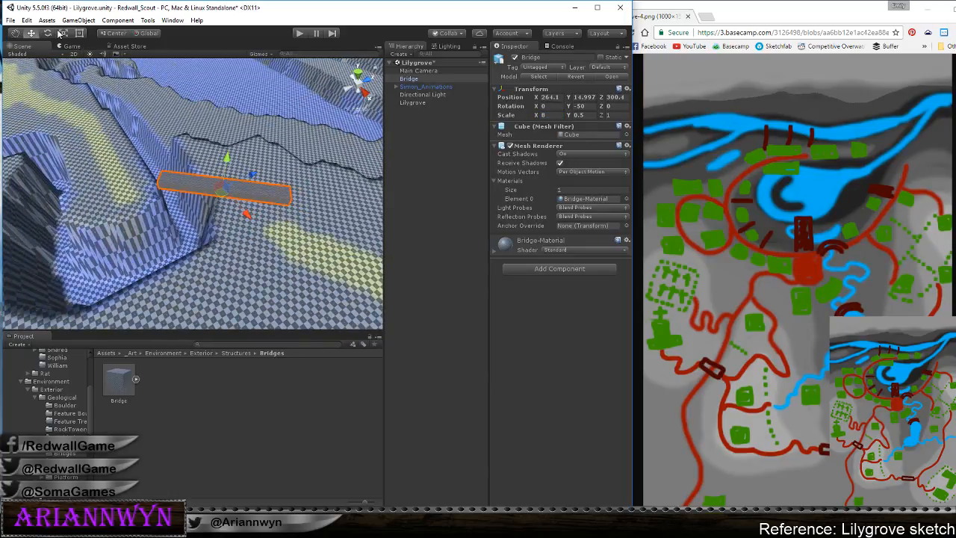
middle_drag(278, 133, 289, 152)
scroll(288, 152, up, 3)
drag(276, 187, 201, 231)
alt+drag(251, 282, 448, 176)
Move the Simon_Animations character above the bridge, at about X 266.2, Y 19.1 and Z 296
click(421, 87)
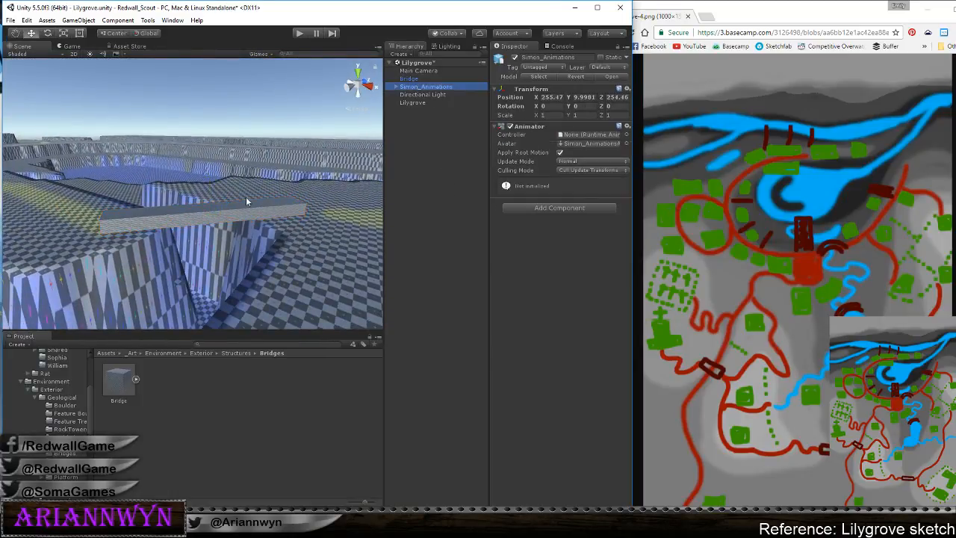
key(f)
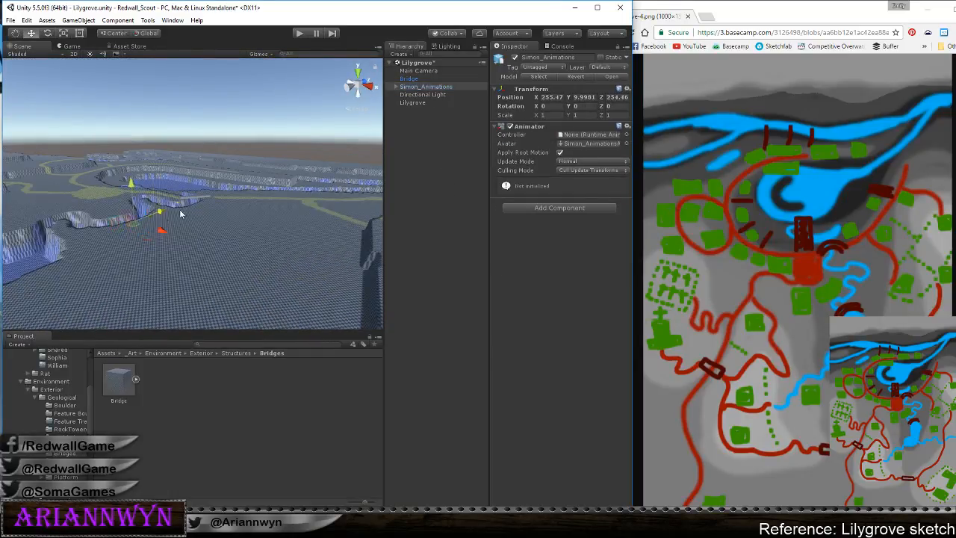
drag(179, 213, 224, 215)
key(f)
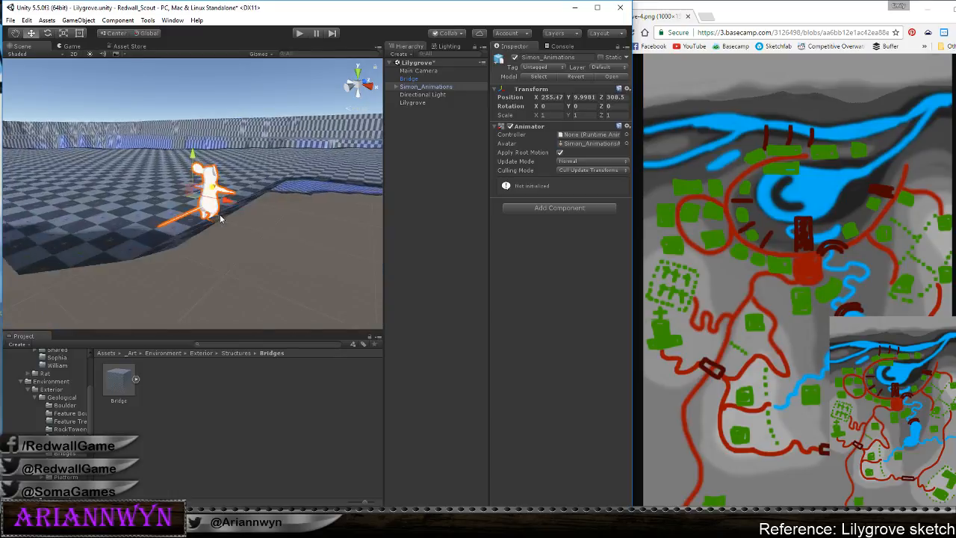
scroll(216, 205, down, 8)
alt+drag(266, 178, 196, 234)
drag(191, 158, 193, 74)
drag(210, 114, 253, 202)
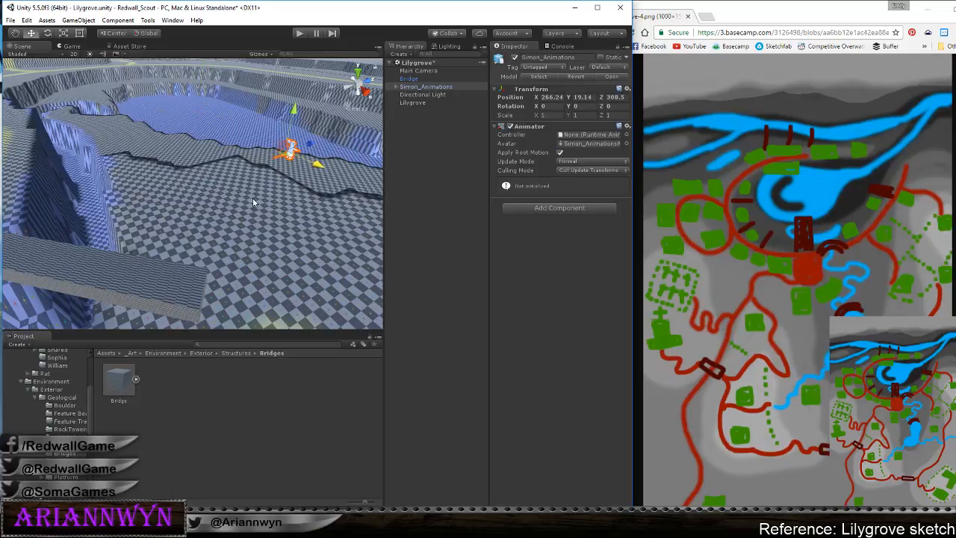
drag(309, 145, 156, 215)
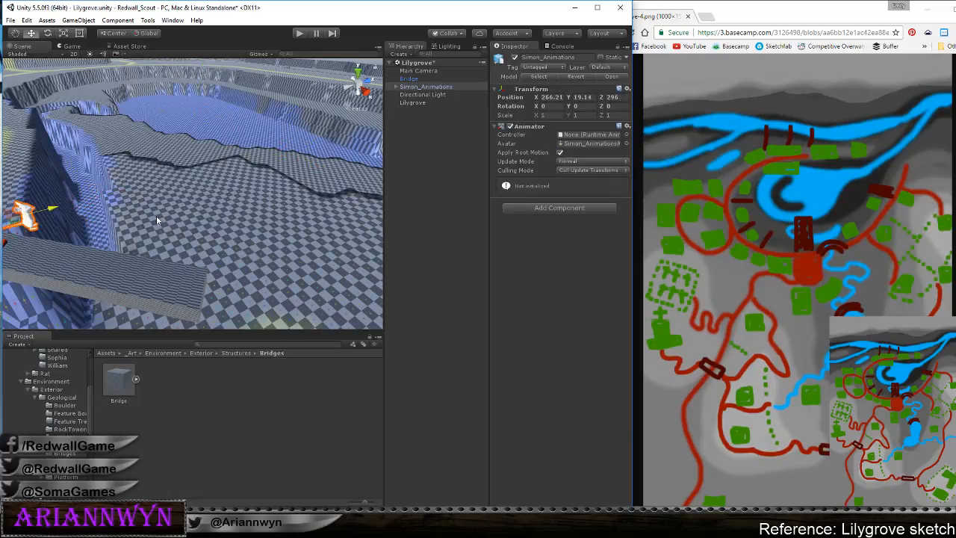
Lower the Simon_Animations character to the bridge deck and shift it to about Z 297
key(f)
drag(280, 196, 137, 283)
key(f)
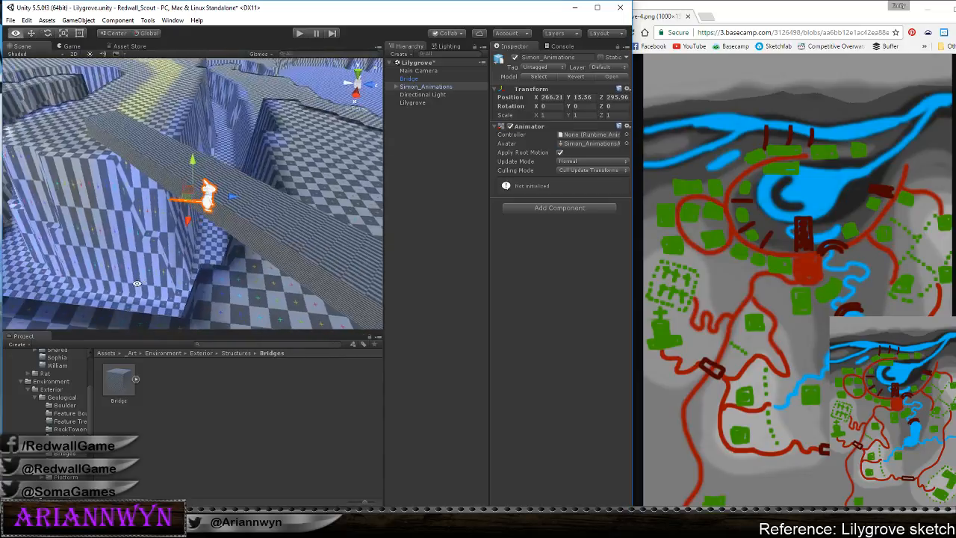
drag(234, 195, 267, 193)
drag(223, 164, 302, 139)
click(304, 137)
scroll(264, 242, down, 4)
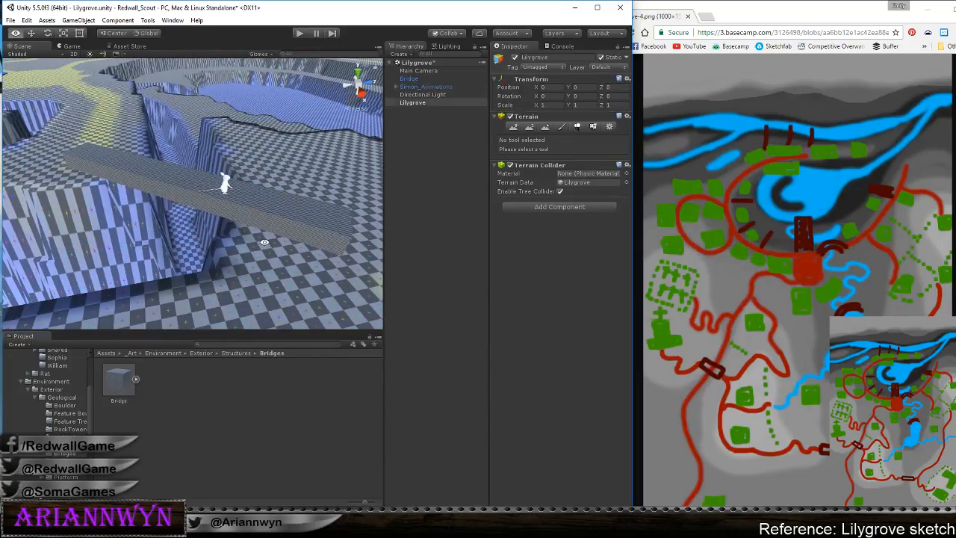
Thin the bridge by setting its Y scale to 0.3
alt+drag(264, 242, 286, 203)
click(285, 203)
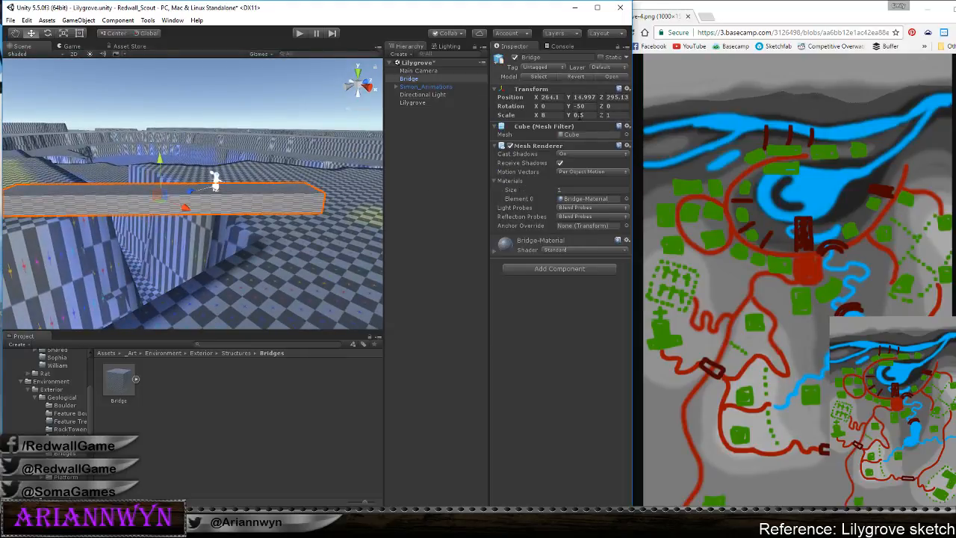
click(579, 116)
text(.3)
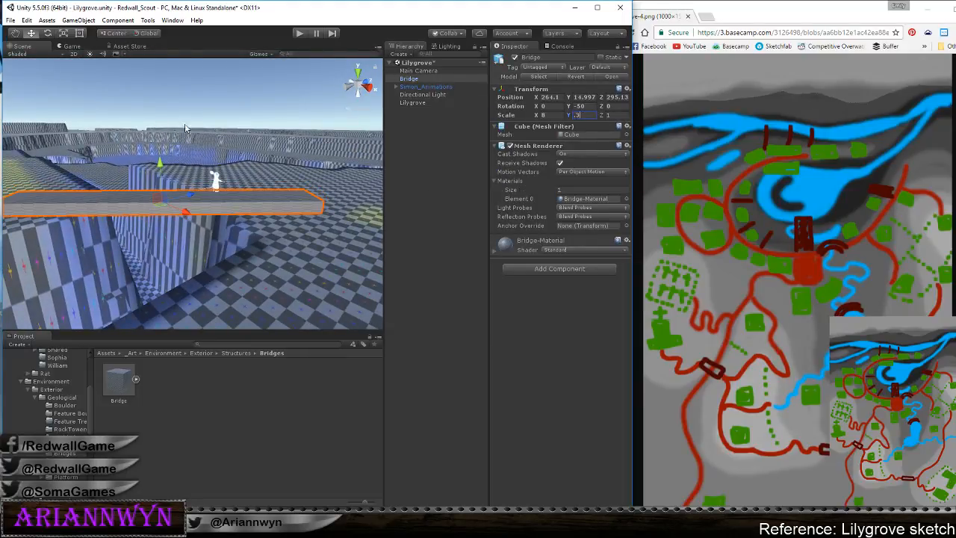
Lower the Simon_Animations character onto the thinner bridge deck, at about Y 15.59
click(218, 174)
scroll(219, 174, up, 3)
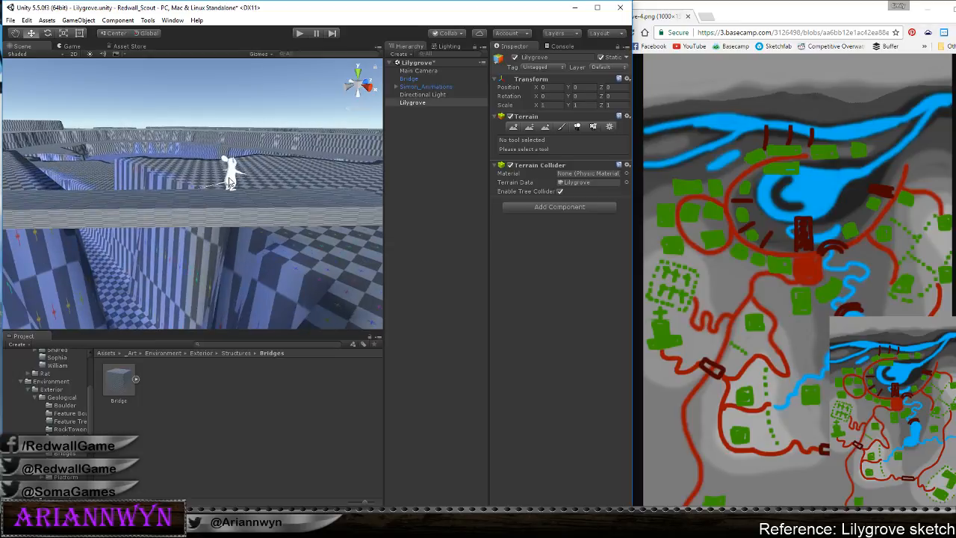
click(227, 176)
drag(221, 133, 219, 142)
scroll(262, 218, down, 3)
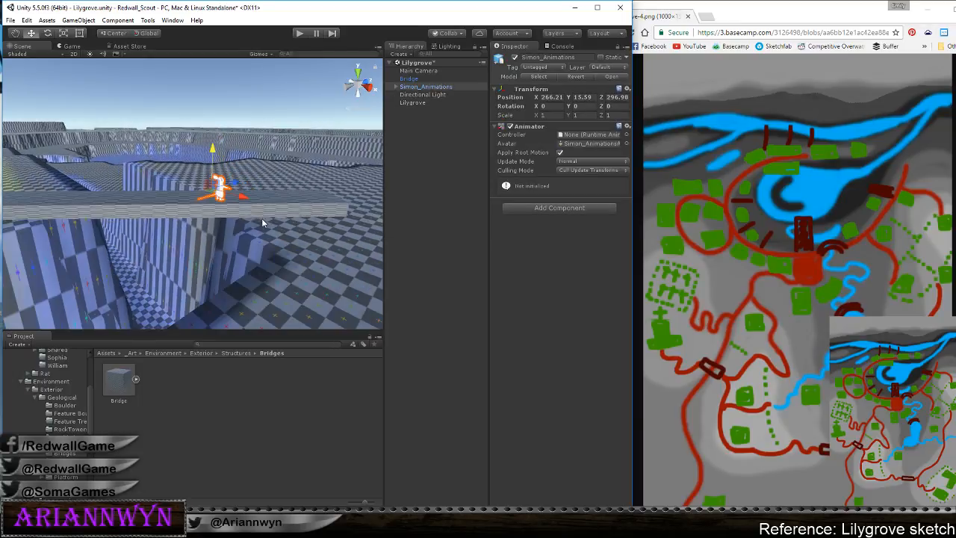
Create an empty object named Bridges and parent the bridge under it
alt+drag(265, 217, 290, 257)
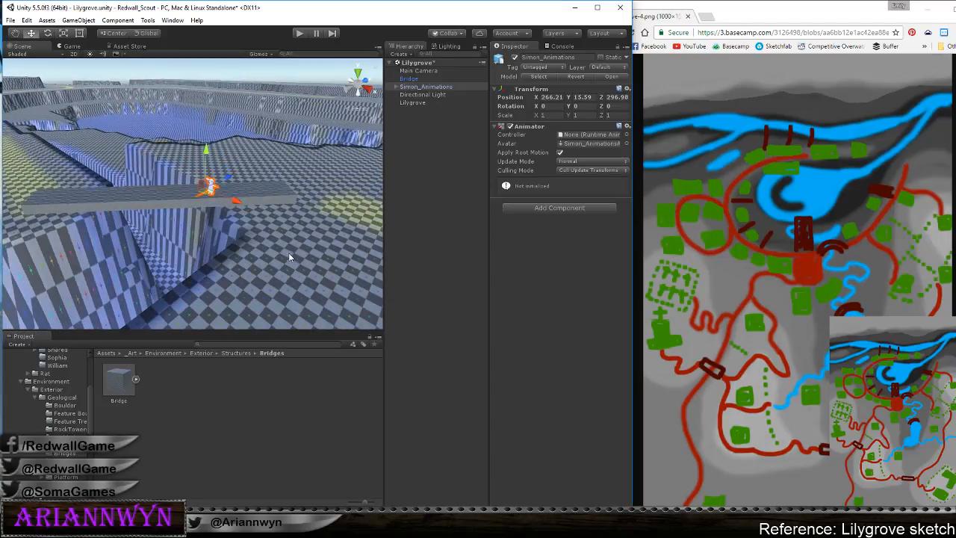
click(250, 192)
alt+drag(258, 194, 372, 188)
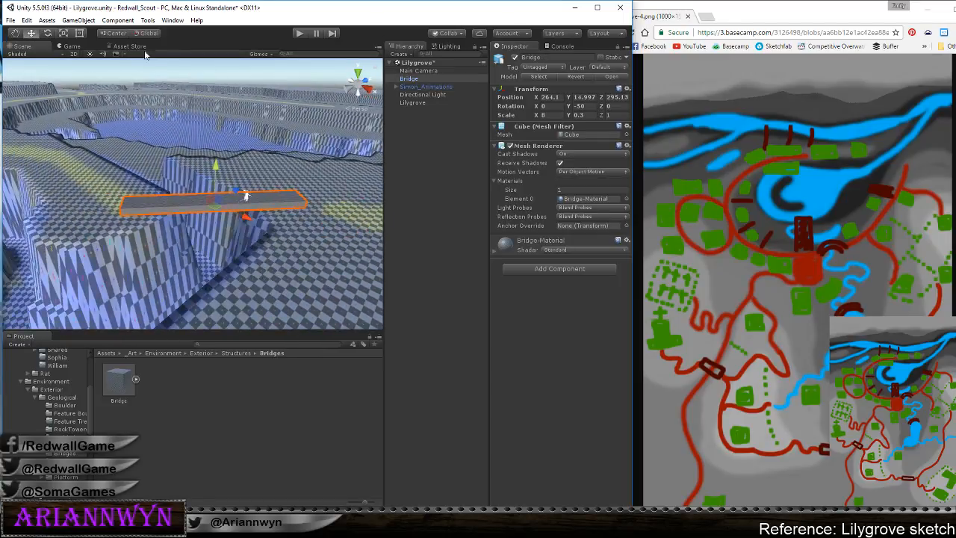
click(79, 19)
click(30, 32)
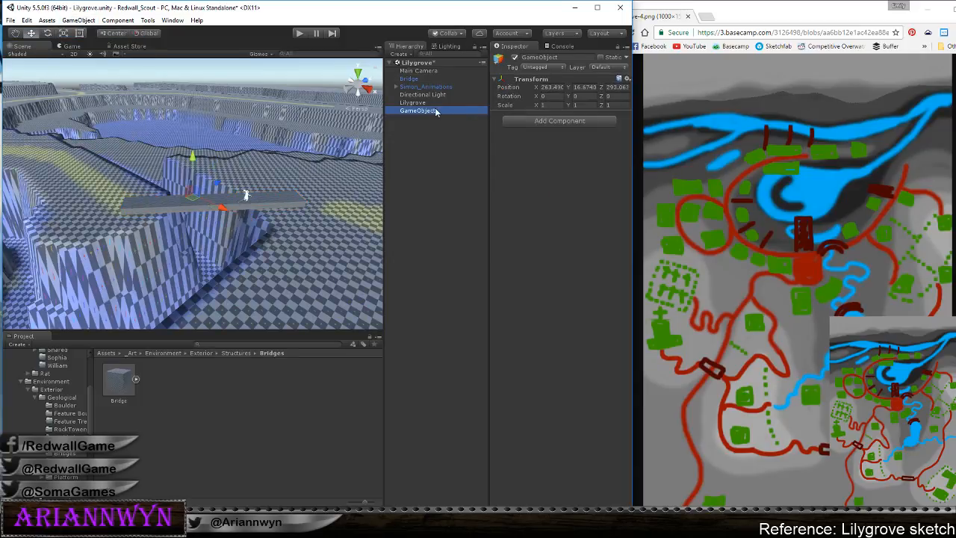
double_click(433, 110)
click(429, 111)
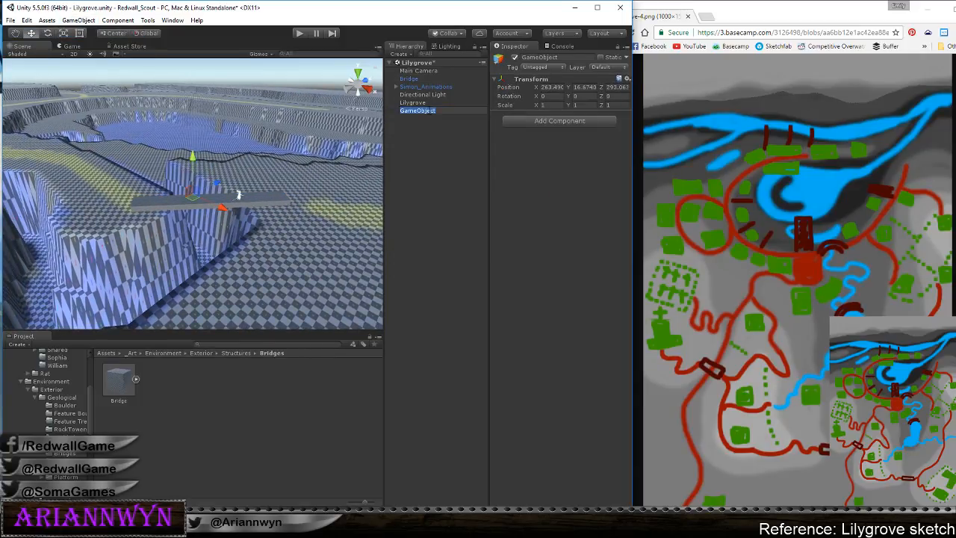
text(Bridges)
key(Return)
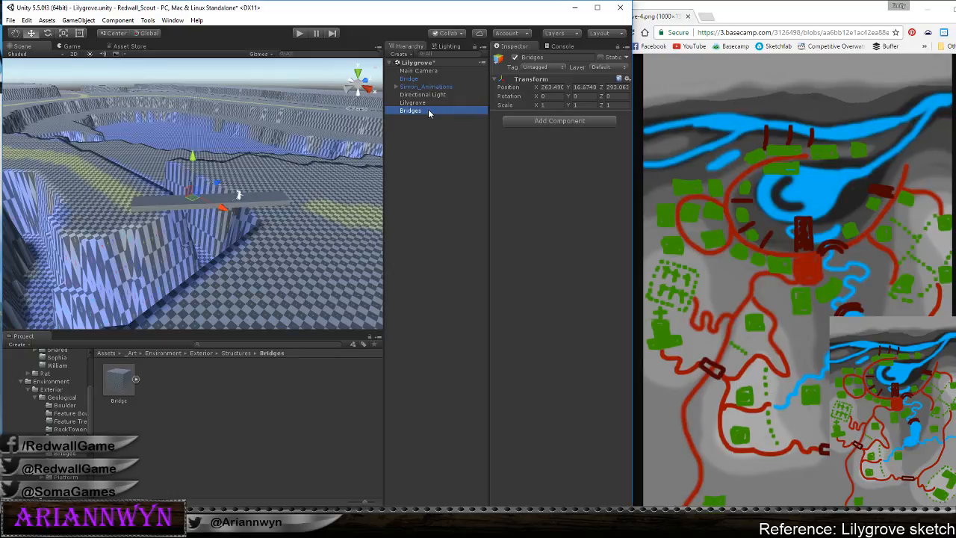
drag(428, 109, 414, 109)
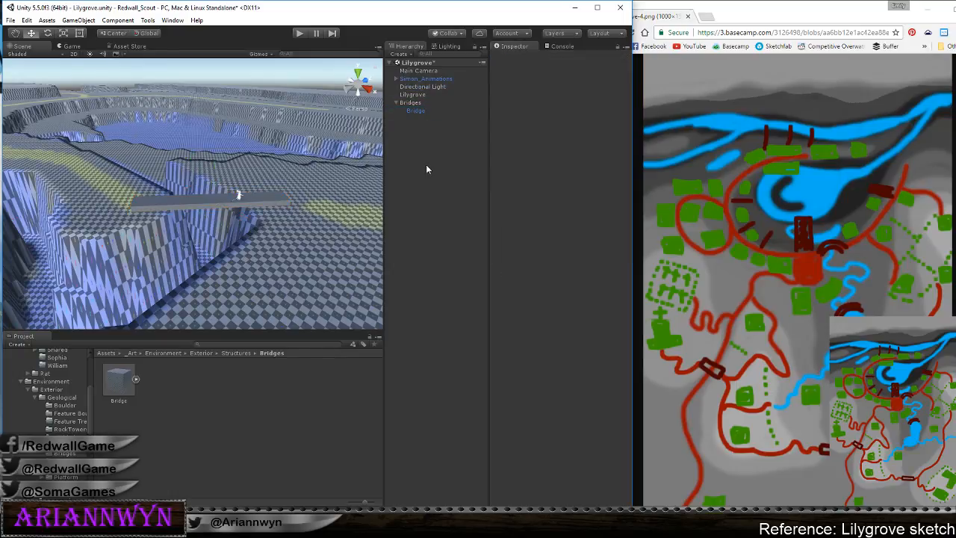
Create an empty object named Characters and parent Simon_Animations under it
click(78, 20)
click(45, 31)
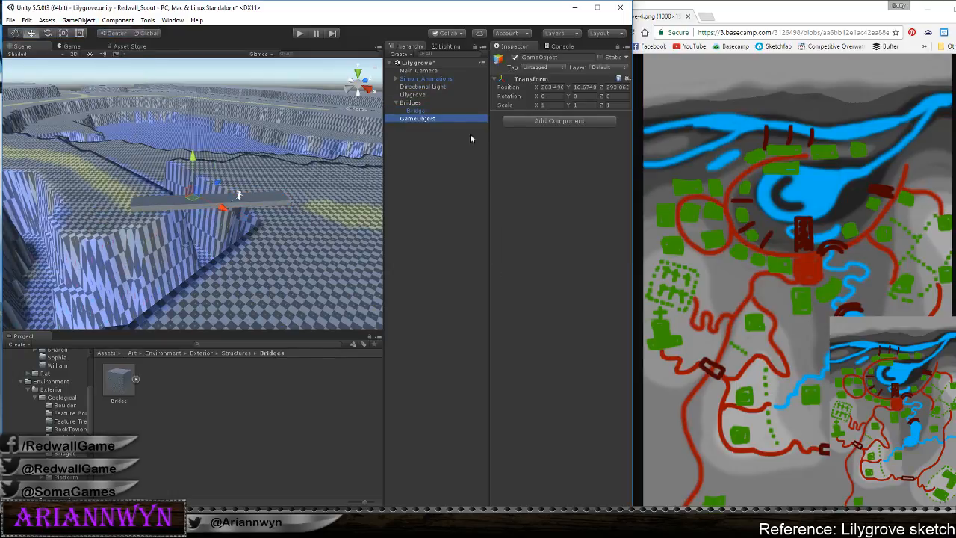
click(431, 119)
text(Ch)
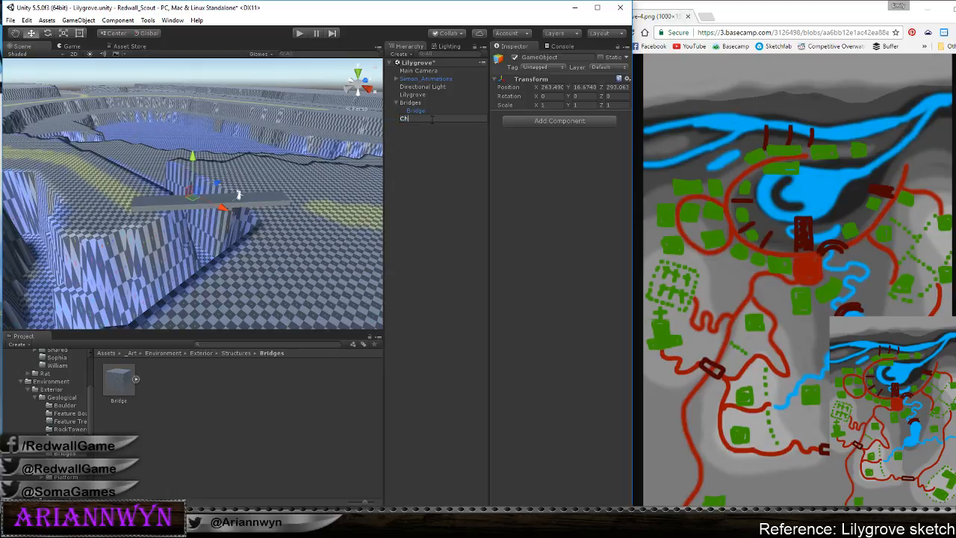
text(aracters)
key(Return)
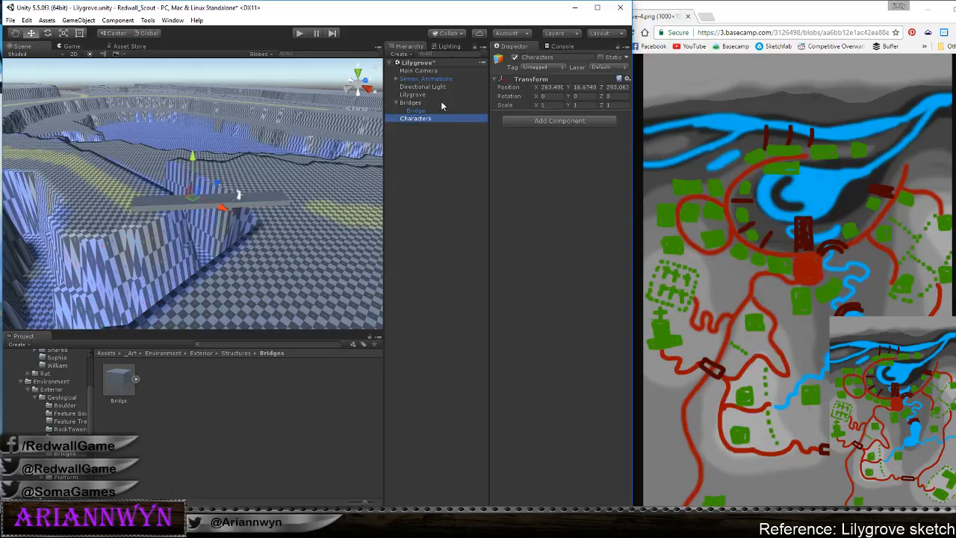
drag(448, 79, 424, 118)
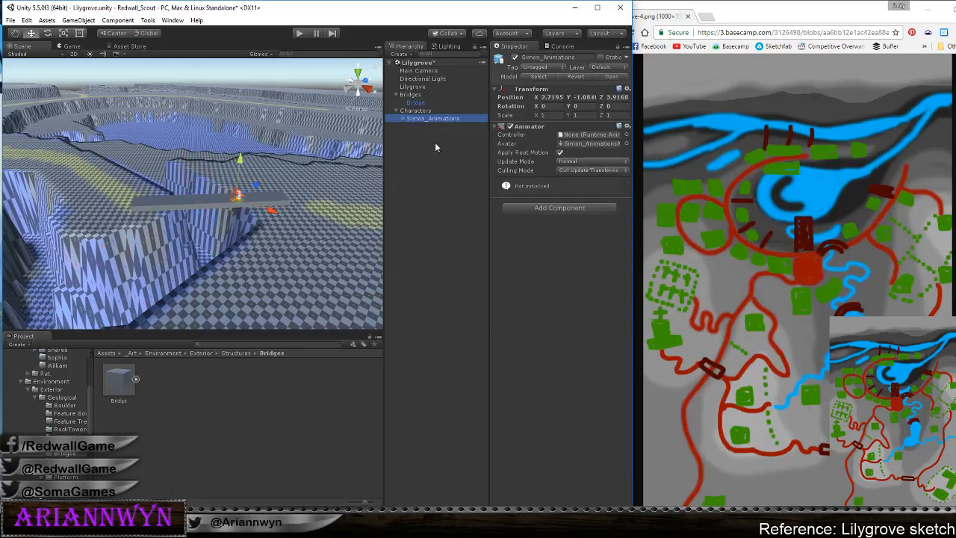
click(434, 142)
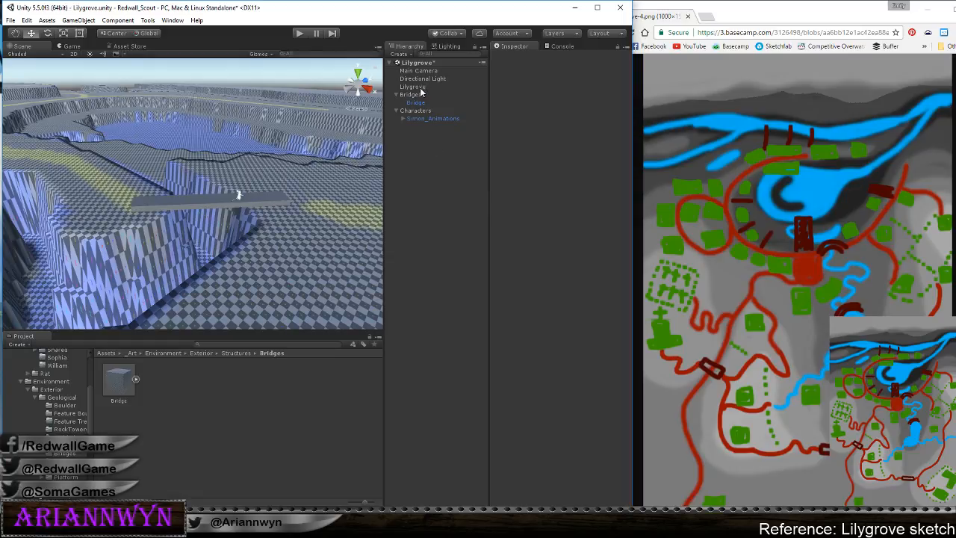
Rename the Lilygrove terrain object as Lilygrove Terrain
double_click(420, 88)
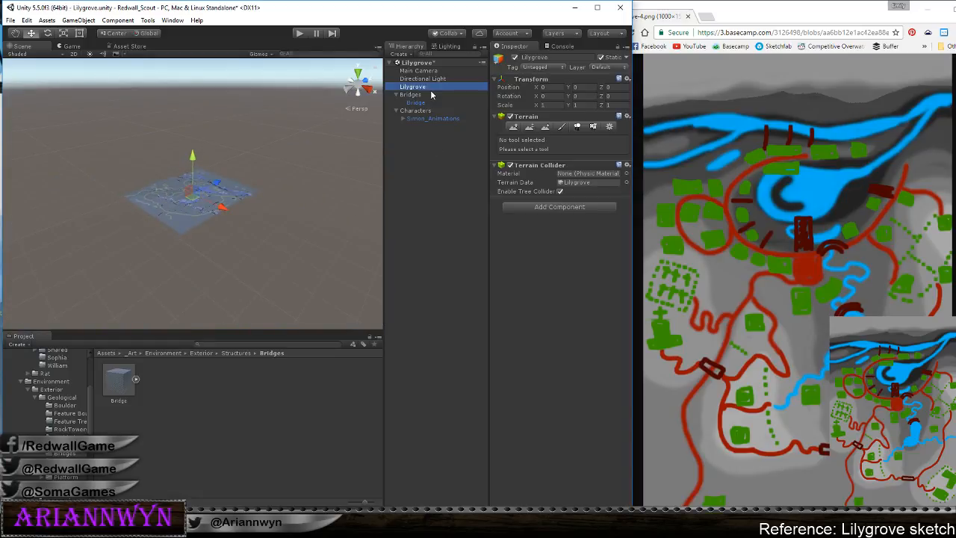
click(425, 91)
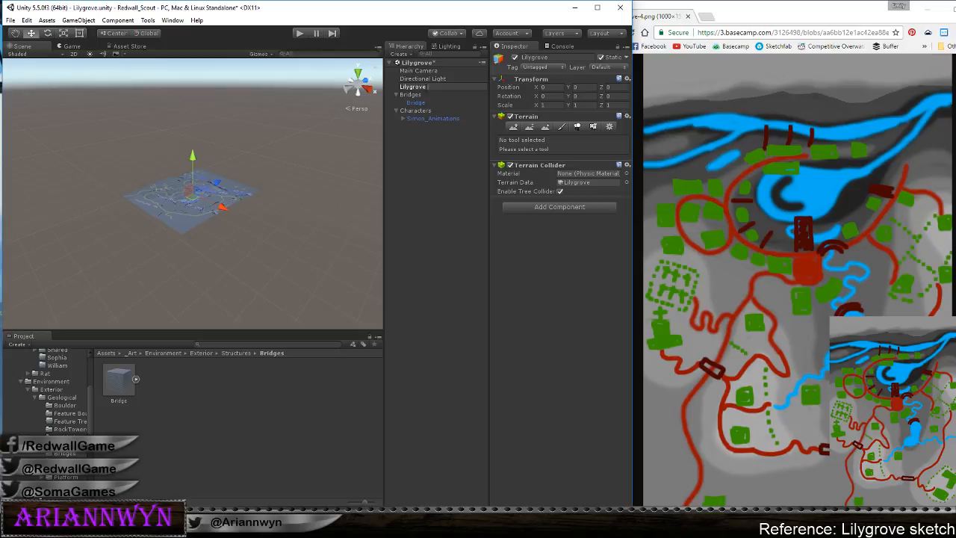
text(Terrain)
key(Return)
Copy the Transform component of the stream bridge in the Bridges group
scroll(362, 124, up, 5)
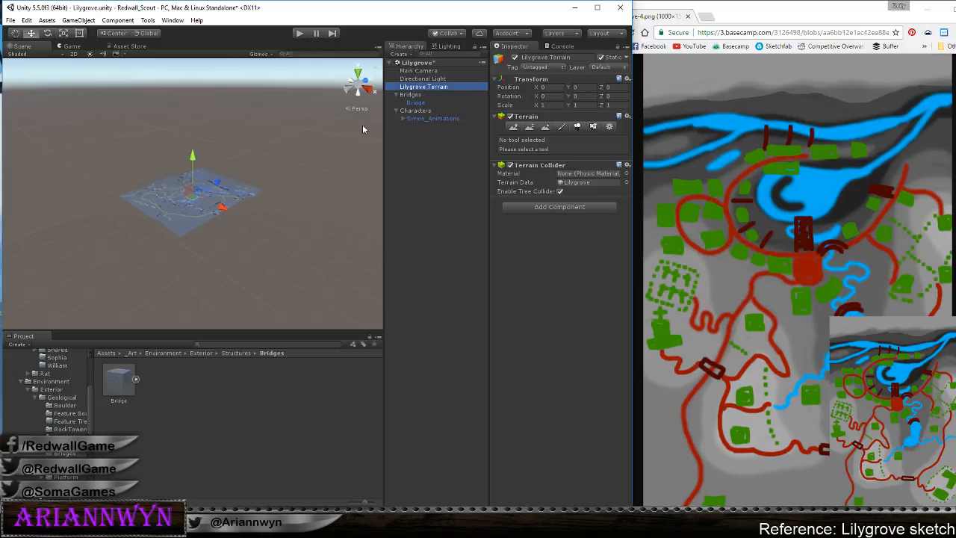
scroll(333, 121, up, 5)
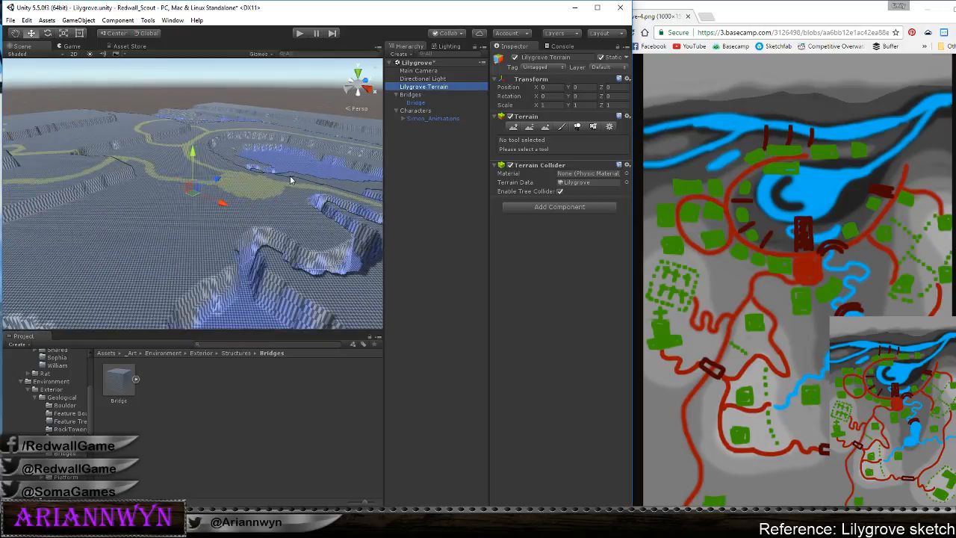
middle_drag(290, 179, 171, 187)
scroll(298, 212, up, 4)
scroll(297, 213, up, 5)
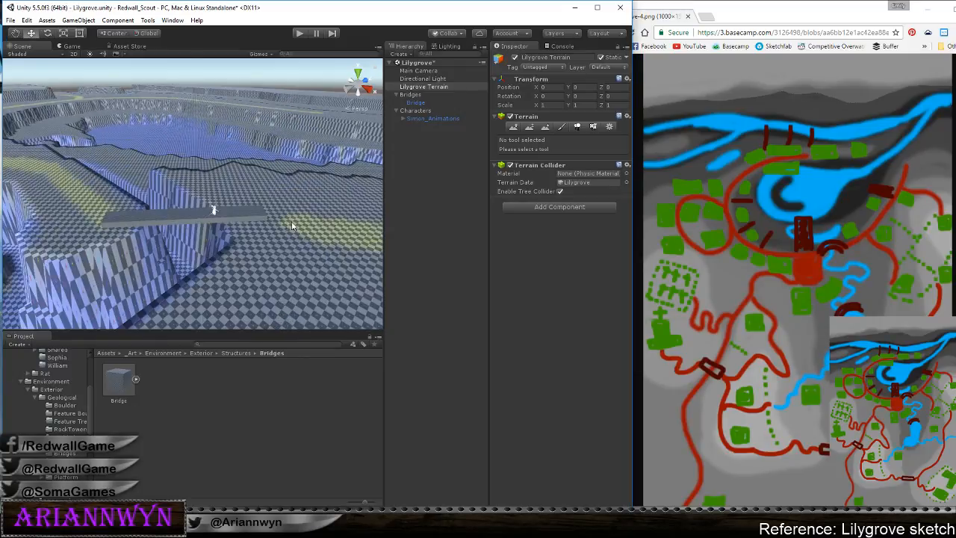
drag(417, 106, 418, 104)
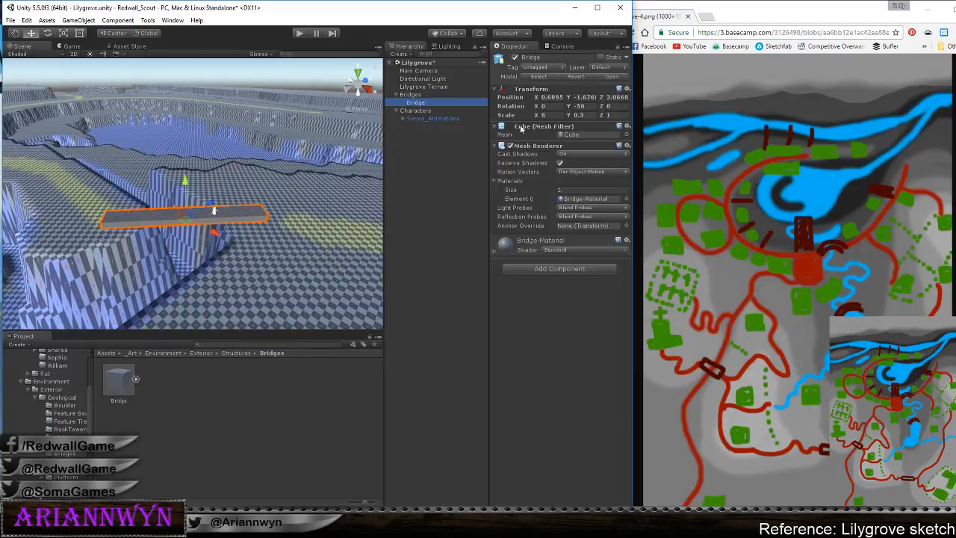
right_click(522, 95)
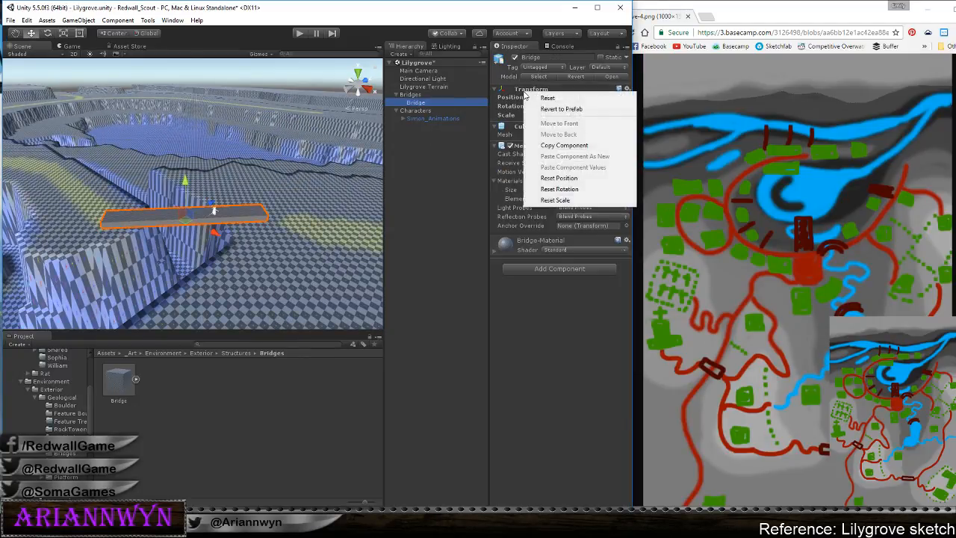
click(564, 145)
click(447, 219)
scroll(276, 238, down, 8)
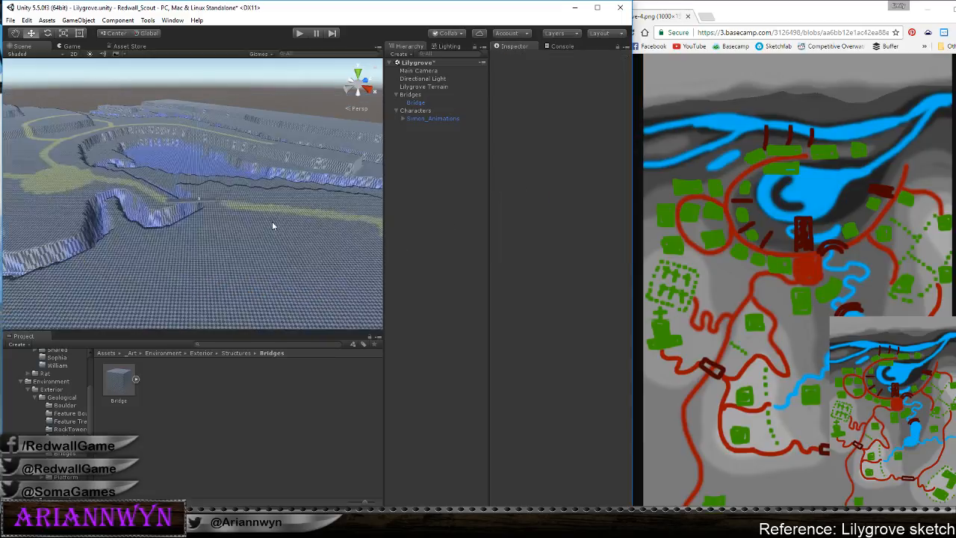
middle_drag(311, 203, 155, 255)
alt+drag(154, 259, 299, 177)
scroll(298, 177, up, 10)
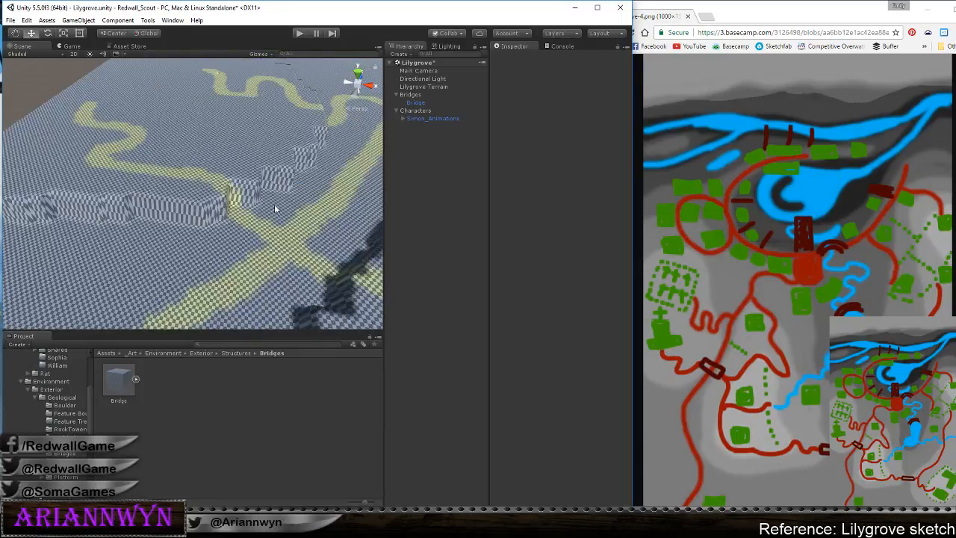
scroll(276, 239, down, 3)
middle_drag(277, 243, 156, 268)
drag(140, 326, 133, 256)
key(f)
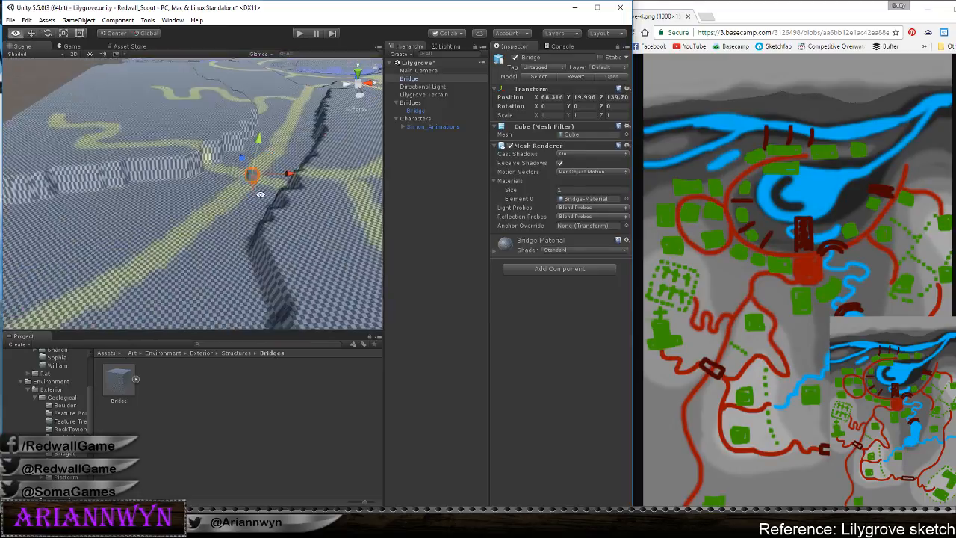
alt+drag(269, 198, 232, 182)
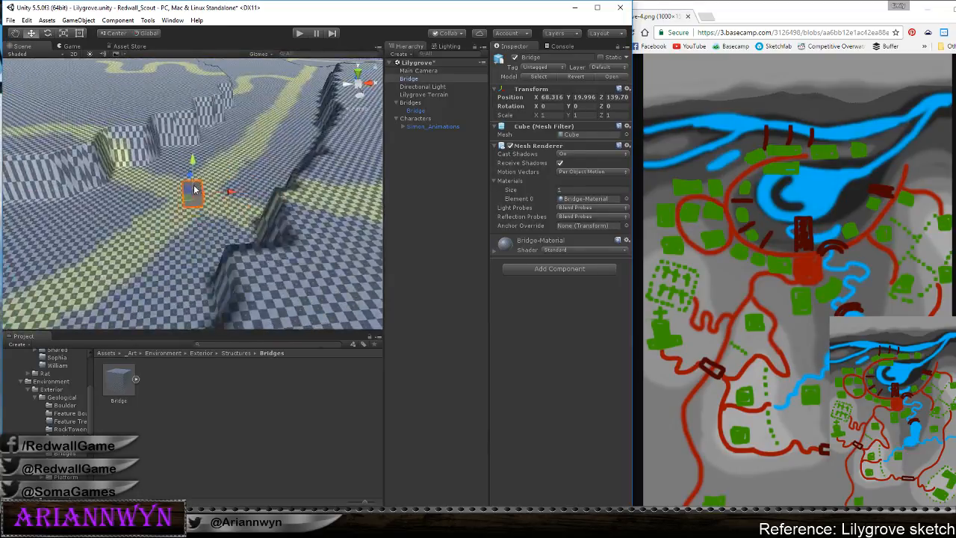
key(Delete)
Place a Bridge prefab on the ledge beside the path crossing and set its scale to X 15 and Y 0.3
drag(133, 385, 302, 200)
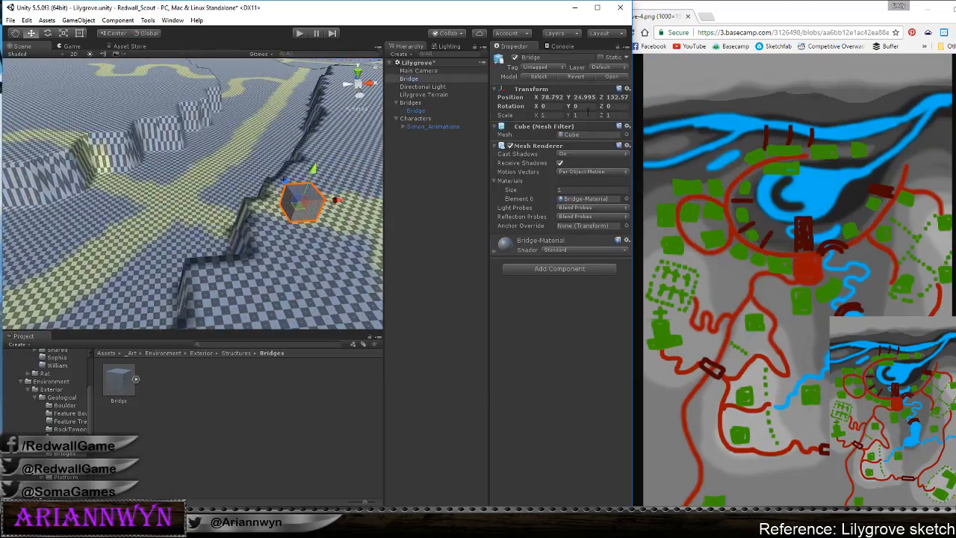
text(0.3)
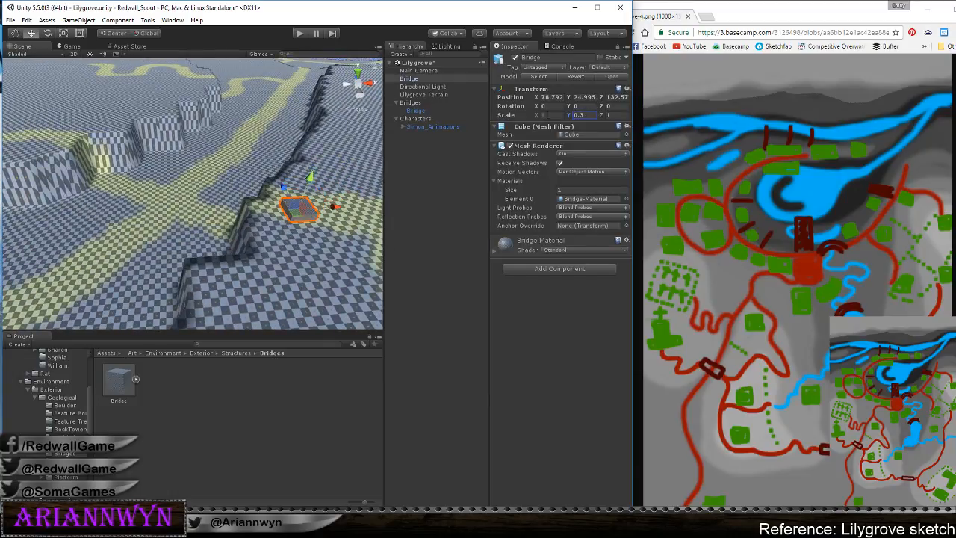
key(shift+Tab)
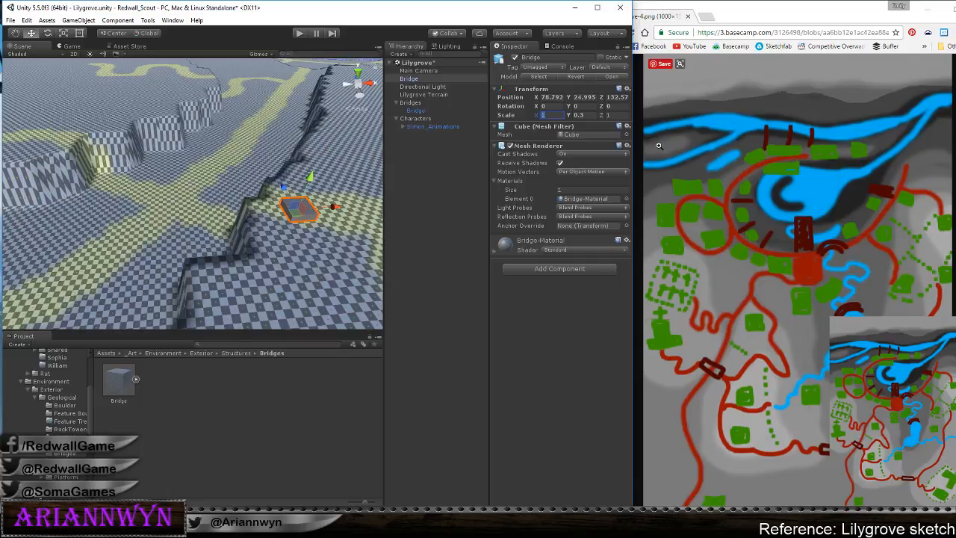
text(15)
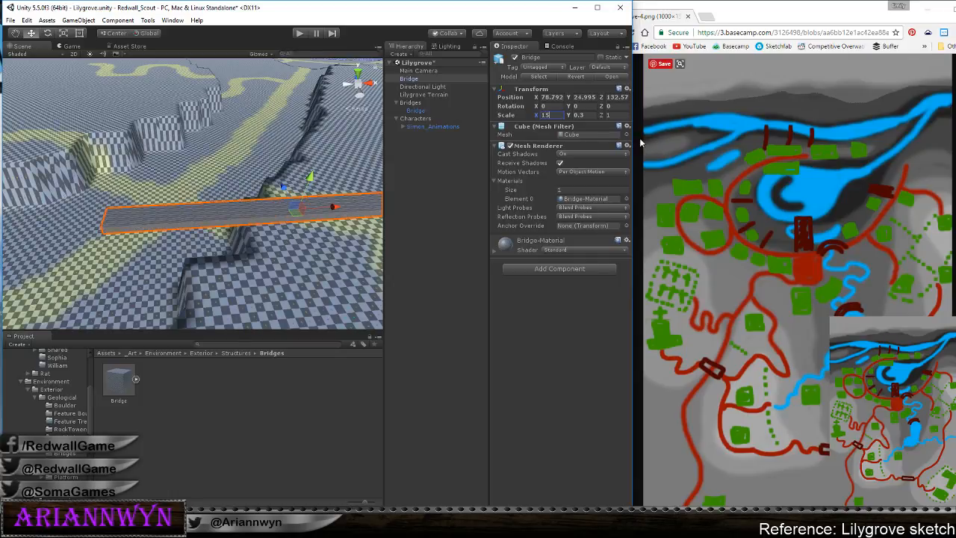
Set the new bridge's Y rotation to 45 and slide it in local space over the lower path, to about X 67.2 and Z 141.7
click(579, 106)
text(45)
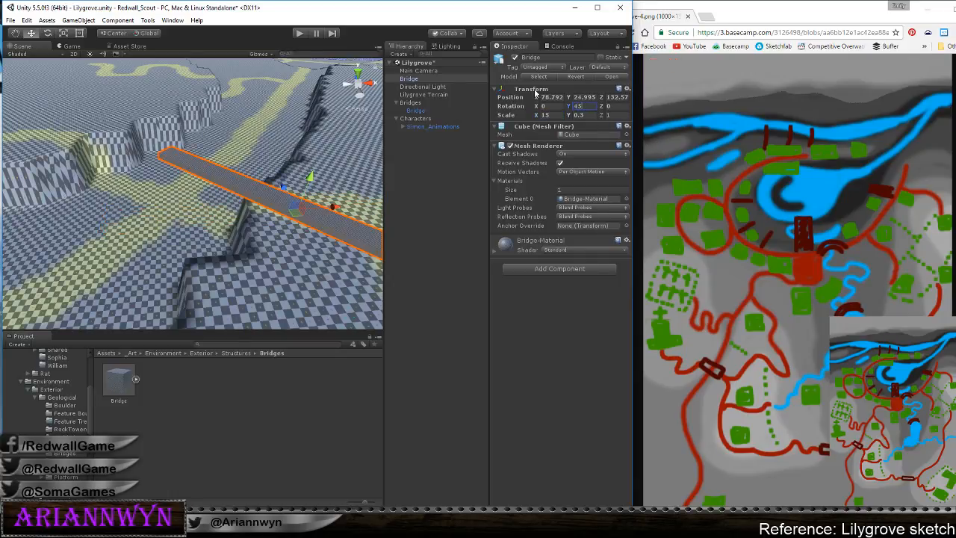
scroll(323, 203, down, 5)
click(139, 34)
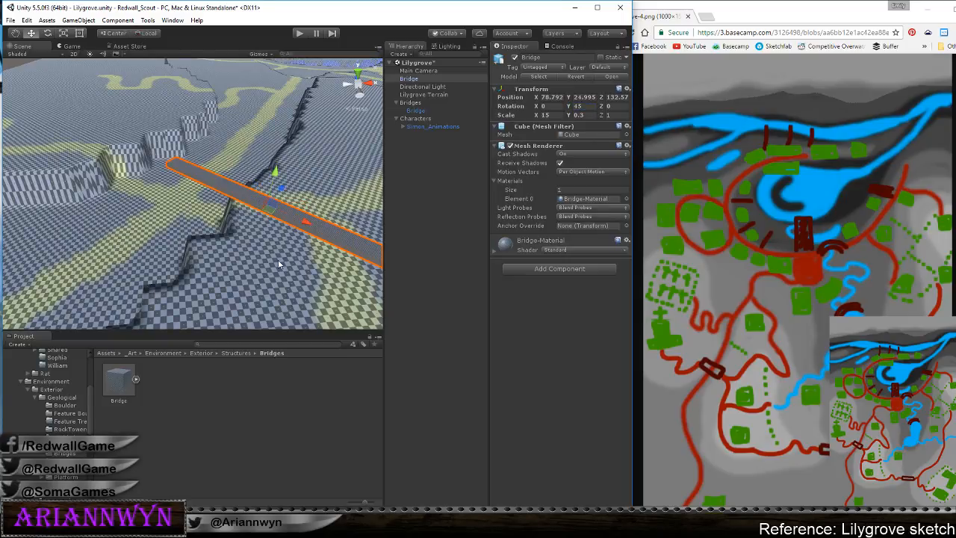
drag(305, 224, 182, 160)
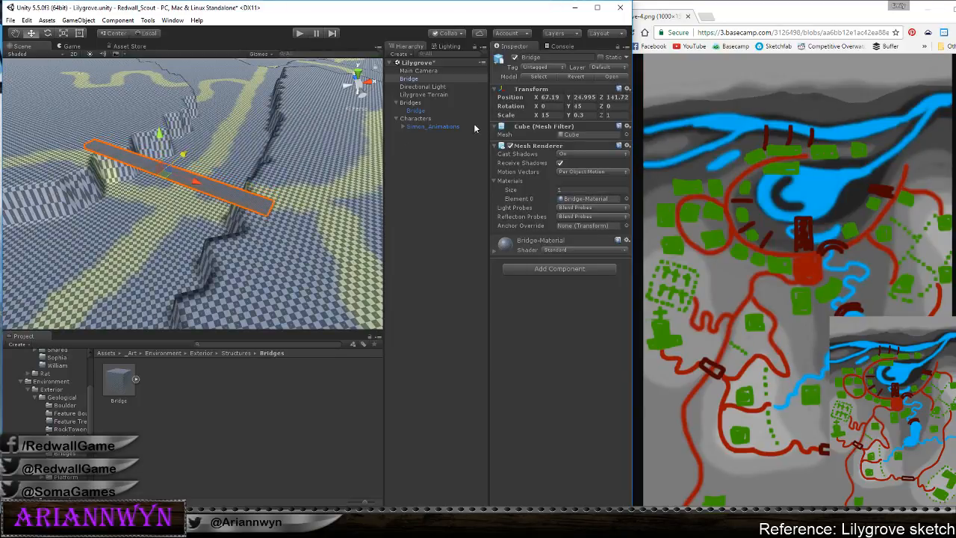
Try a Y rotation of 40 on the new bridge, settling on 35 to align it between the two ledges
click(578, 106)
text(40)
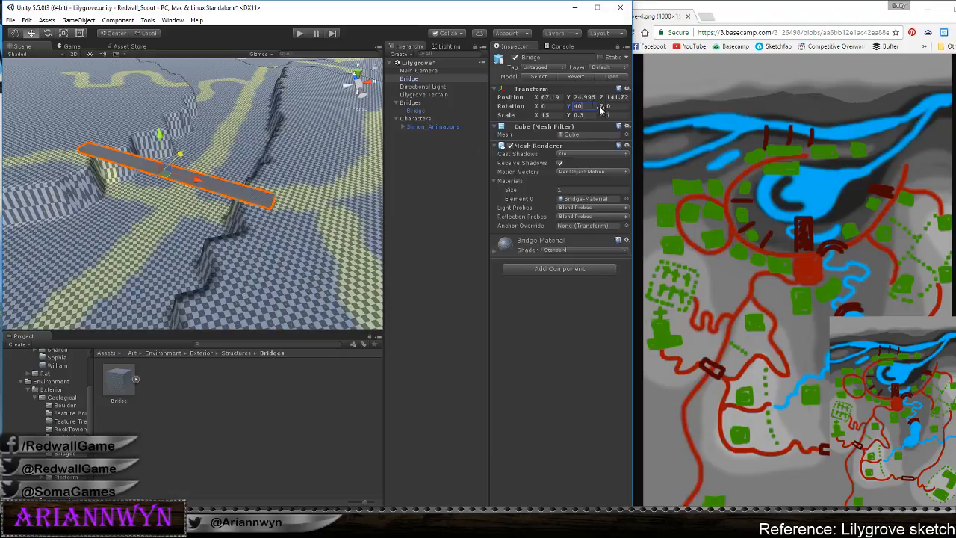
click(576, 107)
text(35)
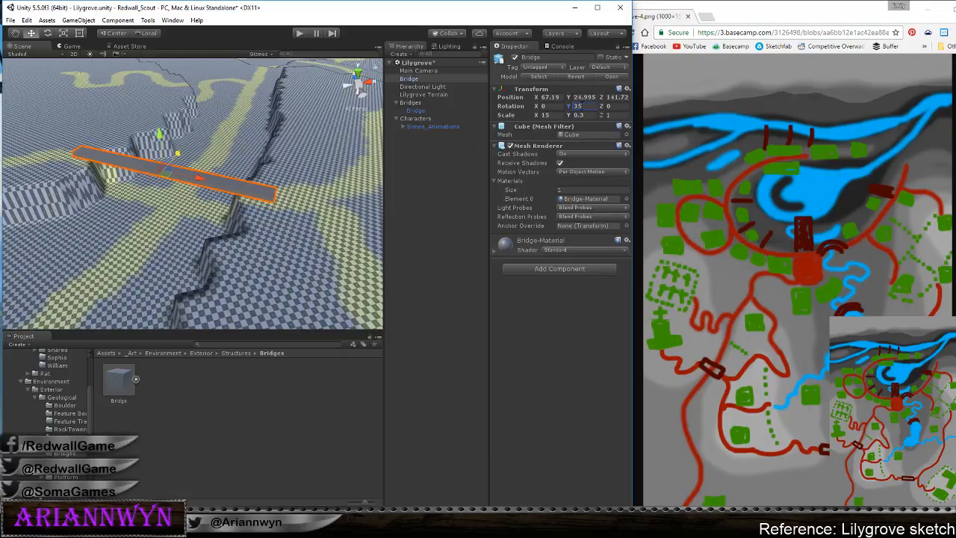
Parent the new 15-unit-long bridge under the Bridges group
alt+drag(274, 154, 295, 161)
click(306, 168)
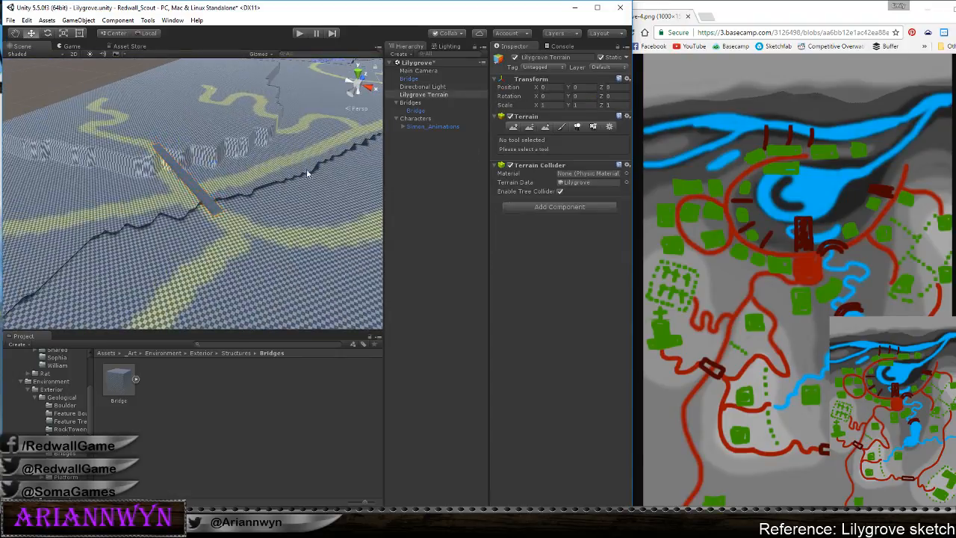
drag(410, 78, 412, 112)
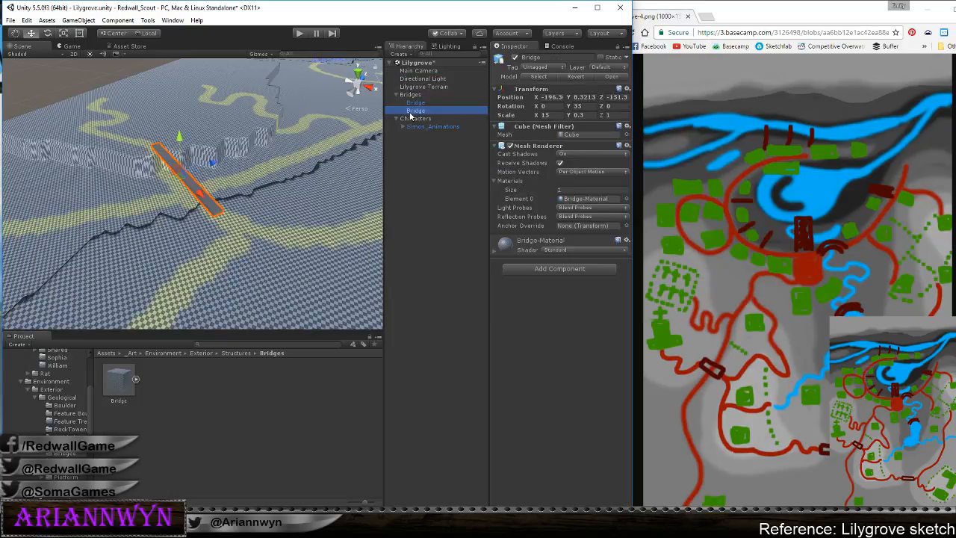
Place a Bridge prefab at the wide path gap, set its X scale to 30 and move it to about X 227.6, Z 60
scroll(274, 182, down, 10)
middle_drag(274, 182, 141, 216)
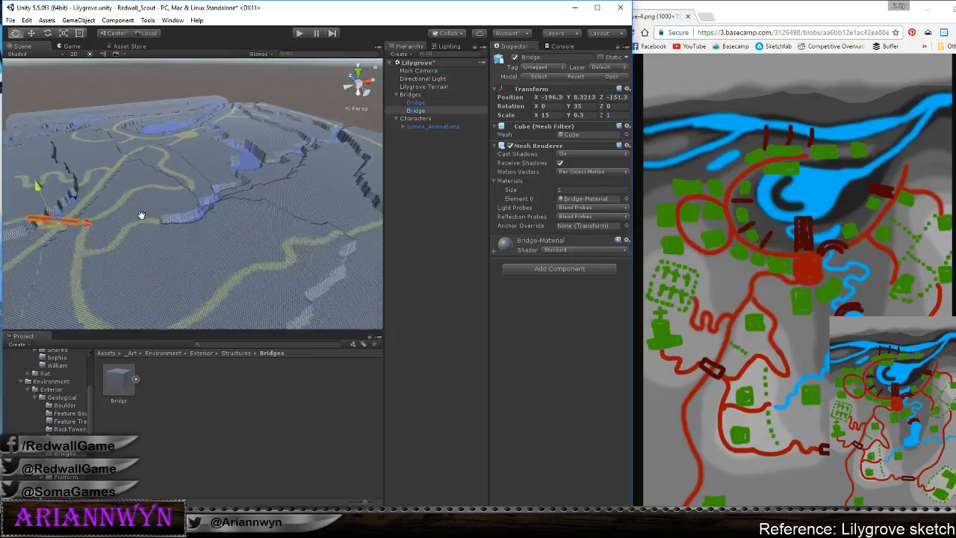
alt+drag(141, 215, 186, 323)
scroll(235, 193, up, 10)
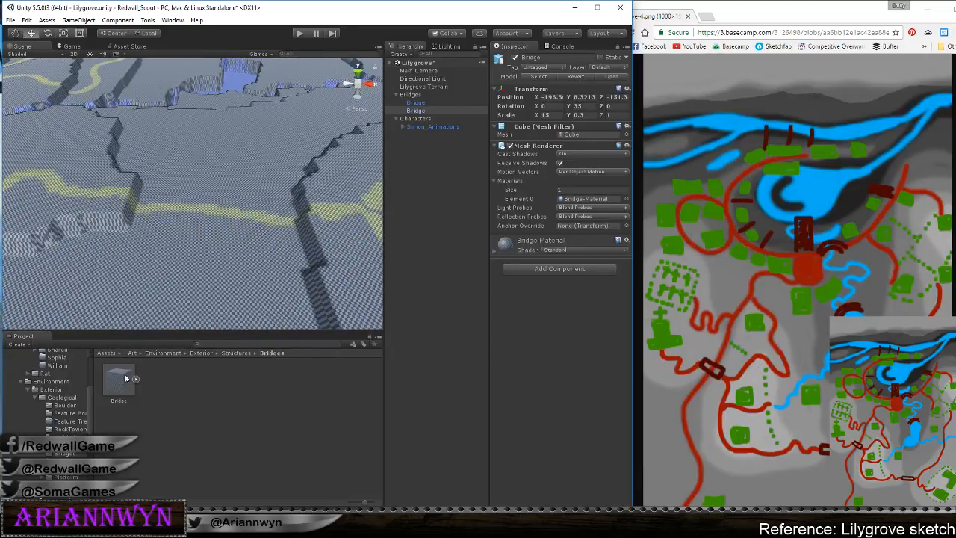
drag(125, 378, 118, 194)
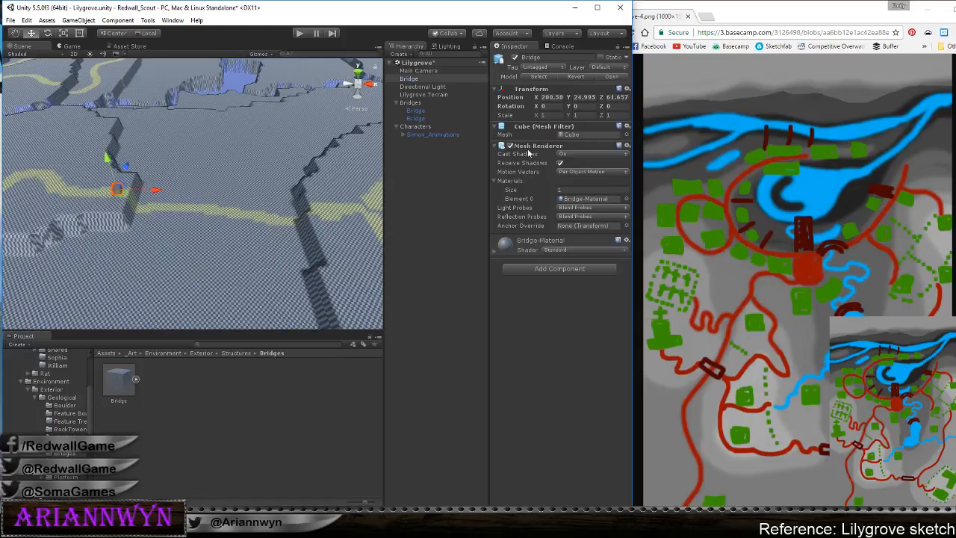
text(20)
key(BackSpace)
key(BackSpace)
text(30)
drag(153, 189, 373, 142)
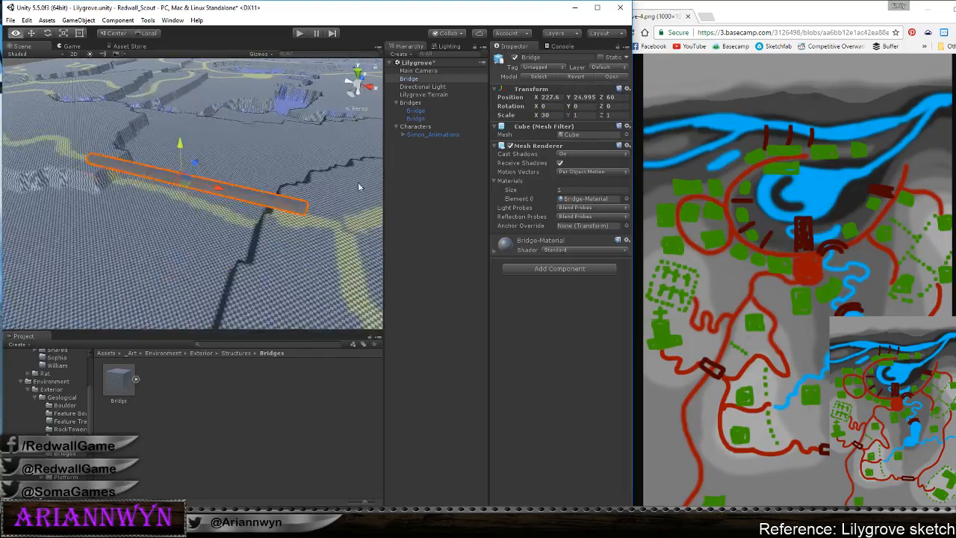
Set the new bridge's scale to X 25 and Y 0.3
click(550, 114)
text(25)
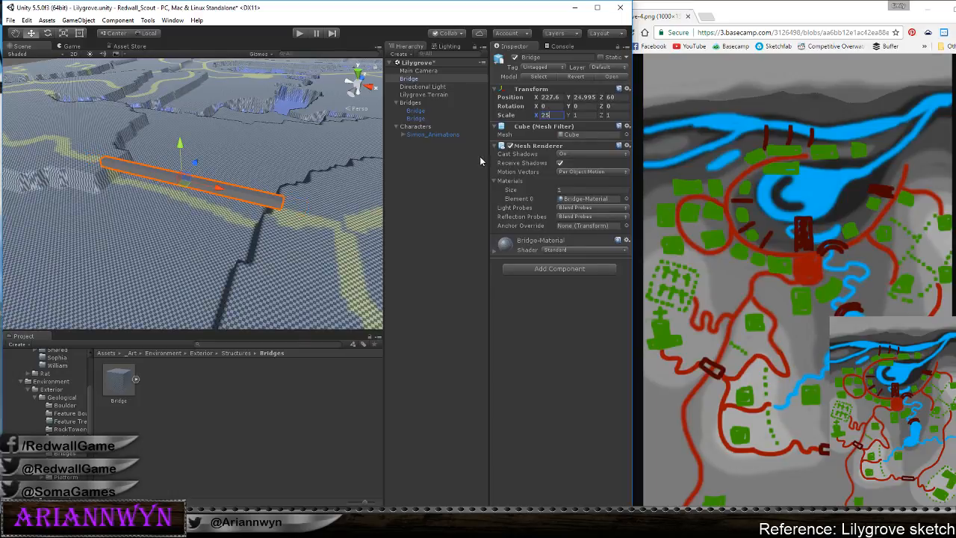
click(585, 115)
text(0.3)
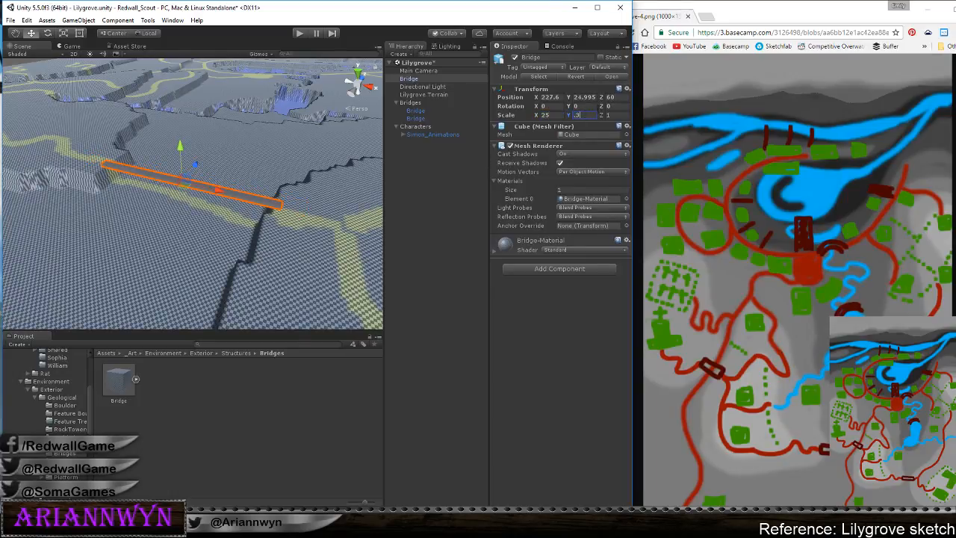
Lengthen the bridge over the wide gap to an X scale of 28 so it overlaps both ledges
alt+drag(293, 175, 348, 139)
key(f)
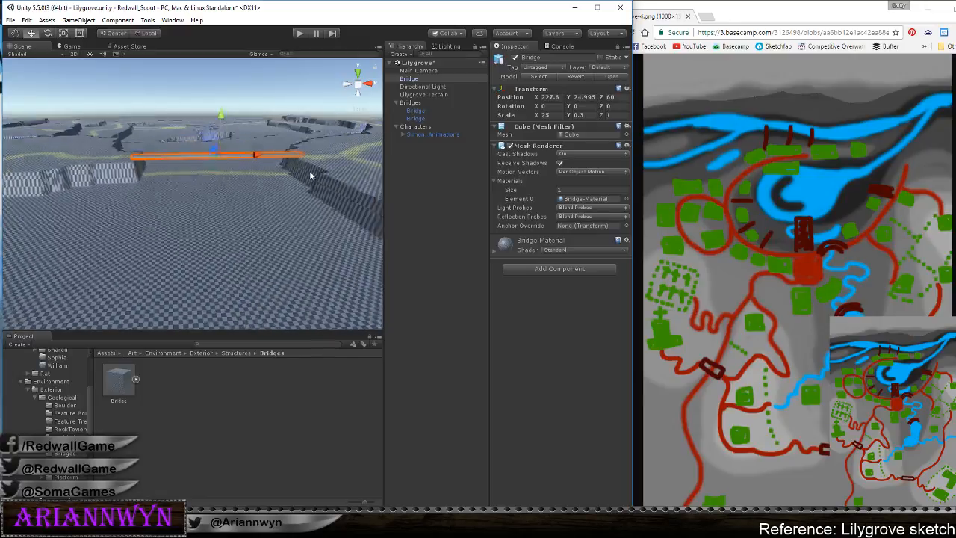
scroll(301, 170, up, 6)
alt+drag(291, 179, 302, 160)
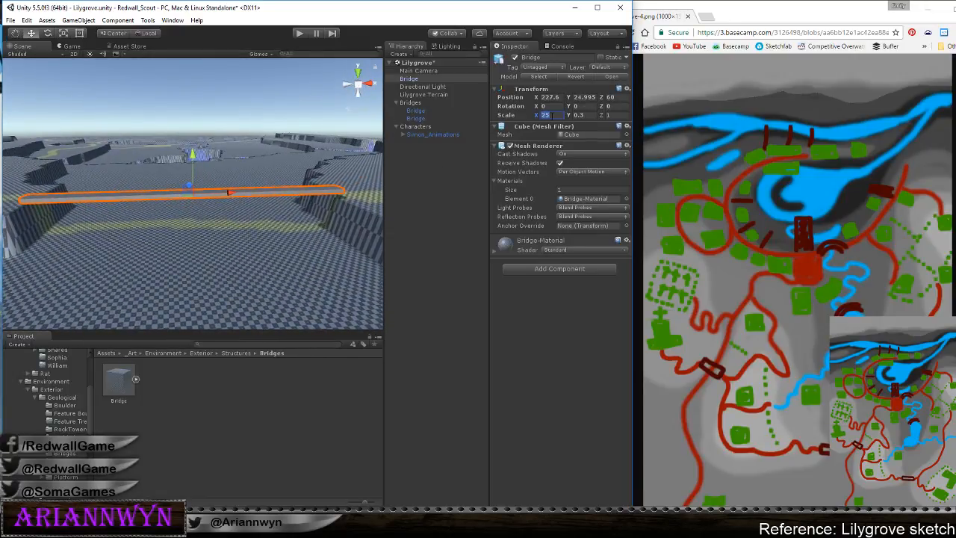
text(28)
Parent the 28-unit-long bridge under the Bridges group
scroll(224, 207, down, 5)
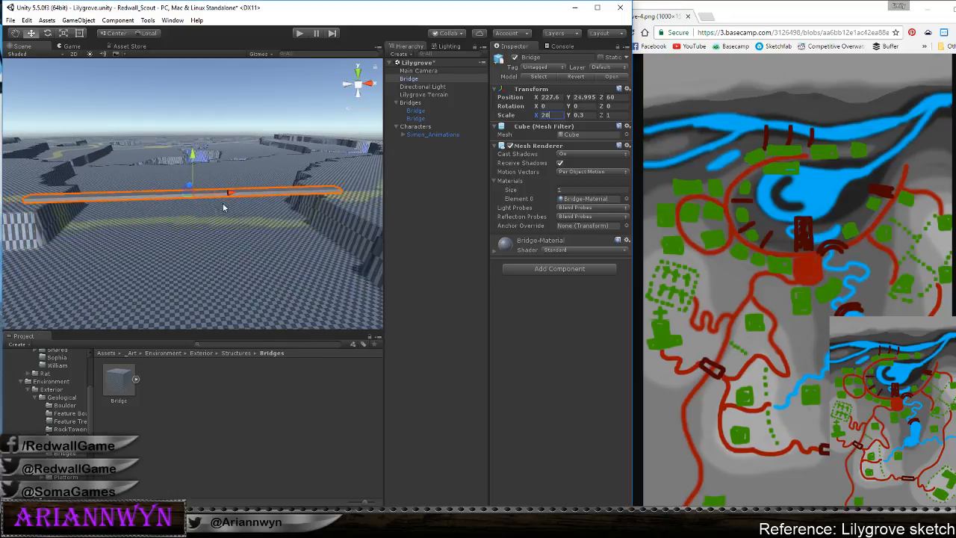
middle_drag(224, 207, 292, 203)
alt+drag(292, 202, 166, 260)
middle_drag(165, 260, 69, 249)
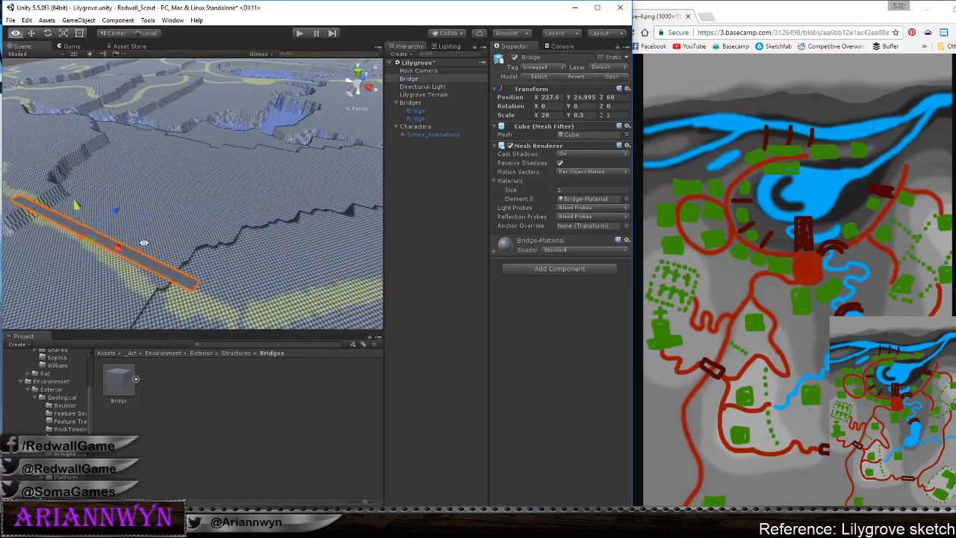
scroll(142, 243, down, 10)
scroll(224, 233, up, 6)
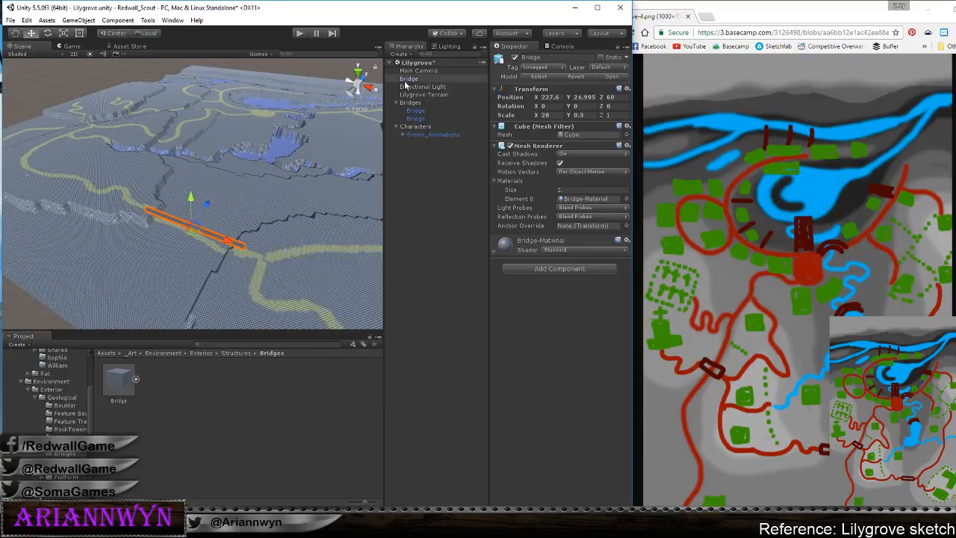
drag(406, 83, 410, 103)
Place a Bridge prefab at the river crossing near the terrain's edge, set its Z scale to 10 and slide it to about Z 184.8
middle_drag(276, 218, 112, 217)
middle_drag(357, 203, 211, 237)
scroll(212, 237, up, 6)
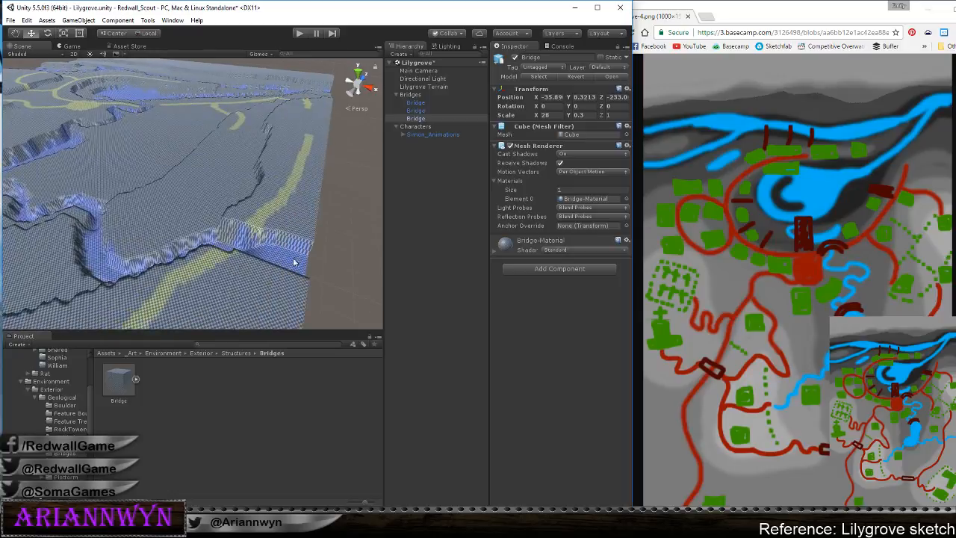
drag(119, 381, 258, 212)
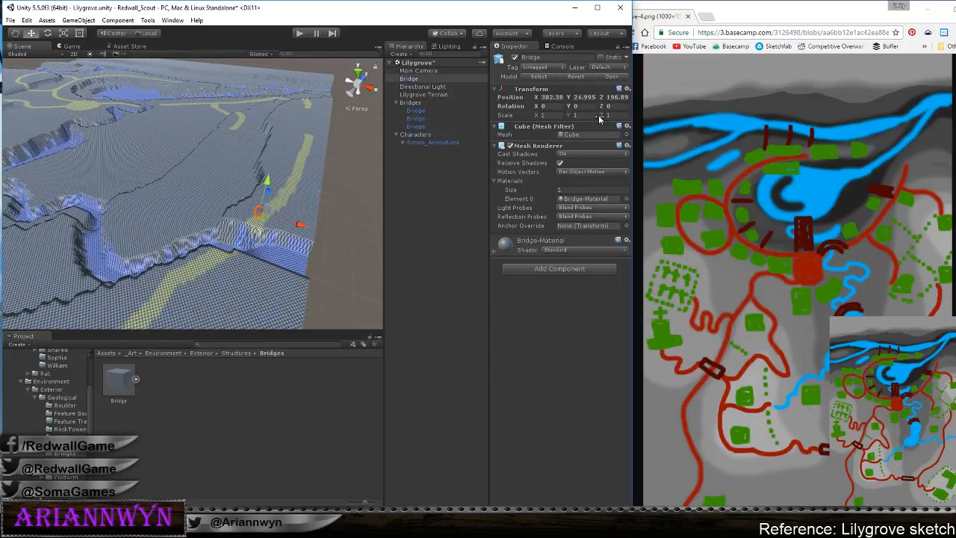
text(10)
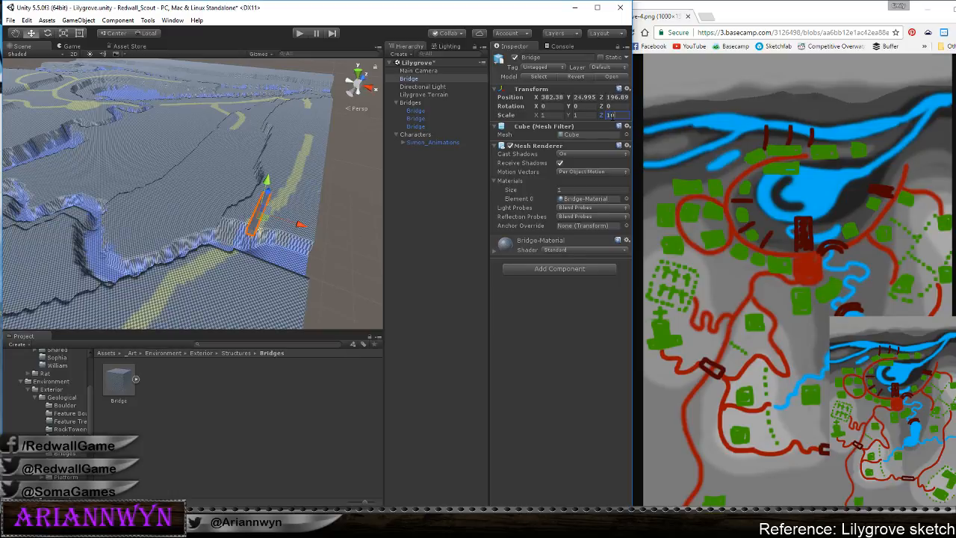
alt+drag(294, 192, 83, 186)
middle_drag(299, 266, 249, 250)
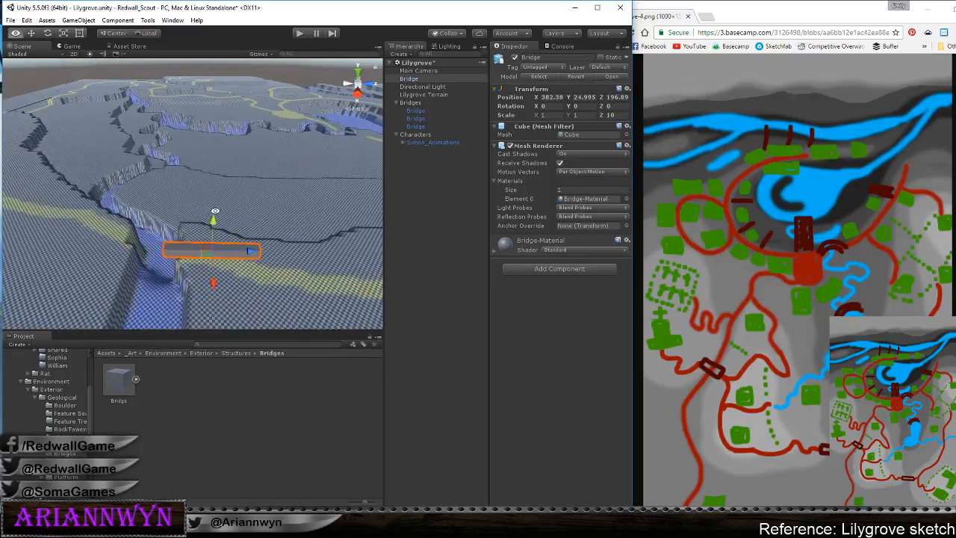
drag(249, 251, 624, 161)
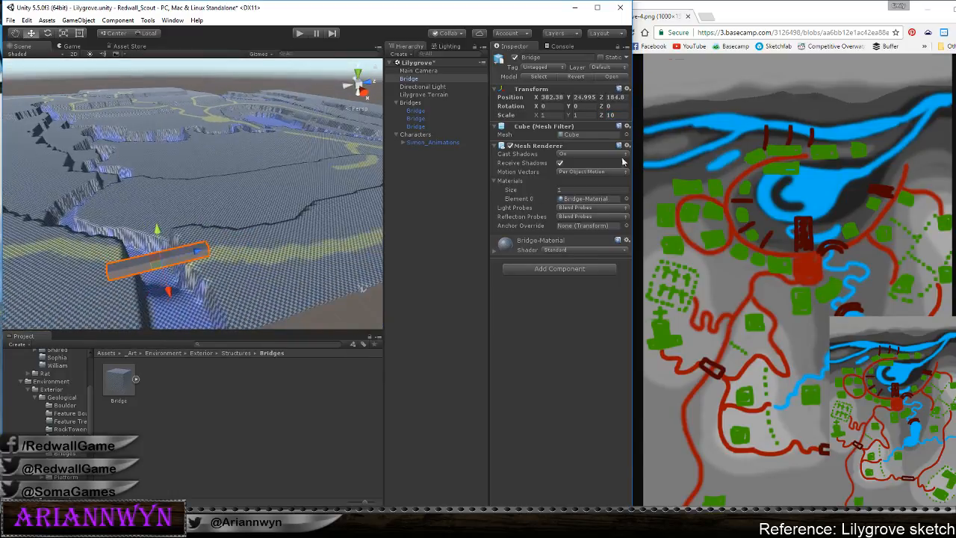
Set the river bridge's Y scale to 0.3 and its Y rotation to 20
text(.3)
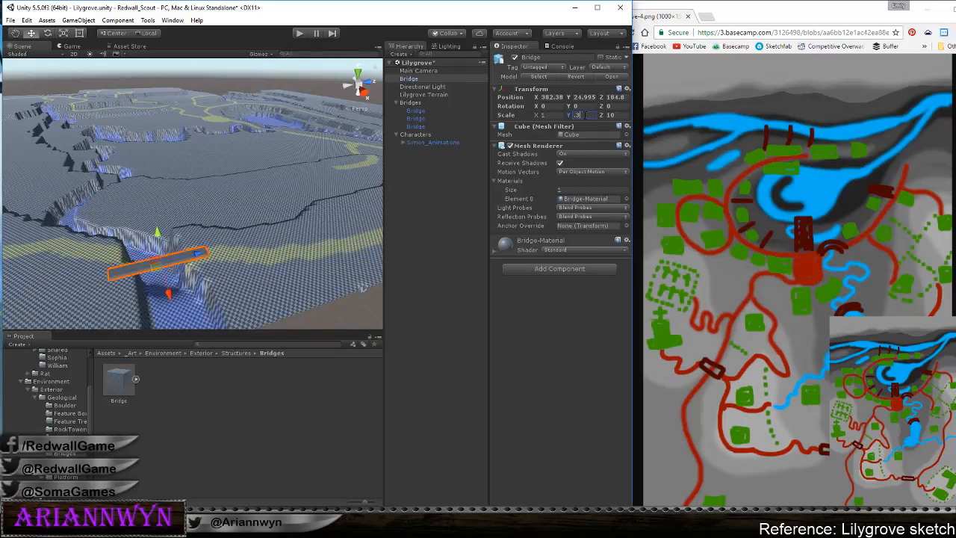
click(586, 107)
text(20)
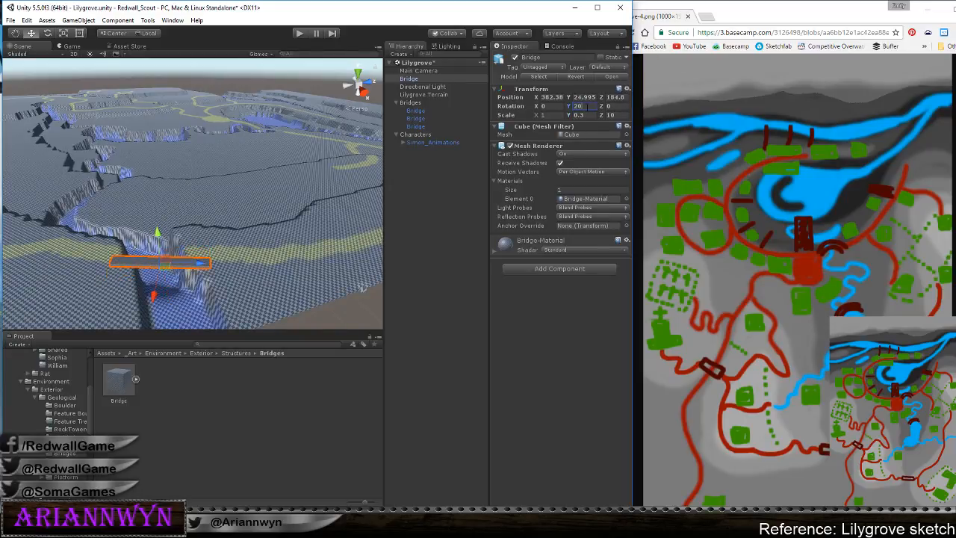
Nudge the rotated river bridge into line with the path, to about X 379.5 and Z 184.9
alt+drag(262, 290, 366, 302)
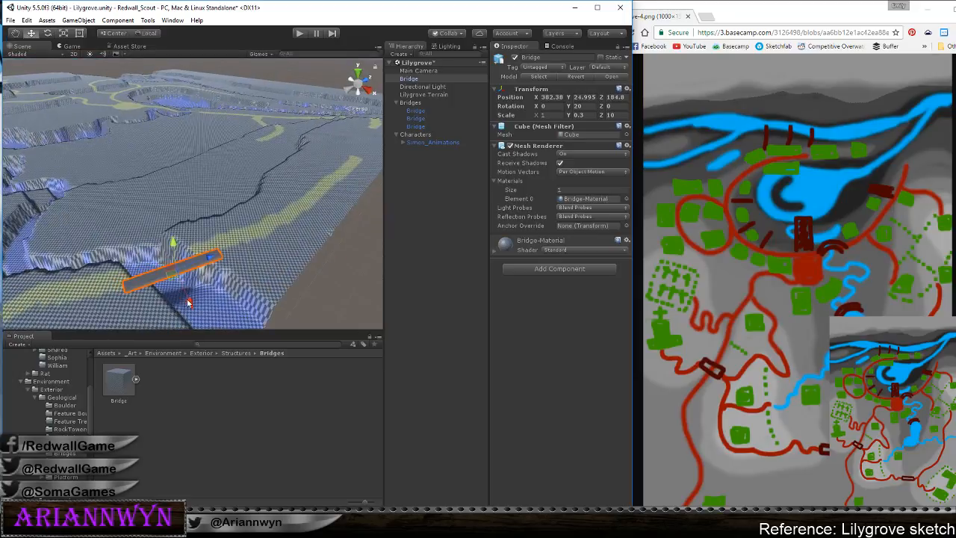
drag(187, 301, 179, 295)
drag(198, 254, 198, 253)
alt+drag(267, 264, 294, 256)
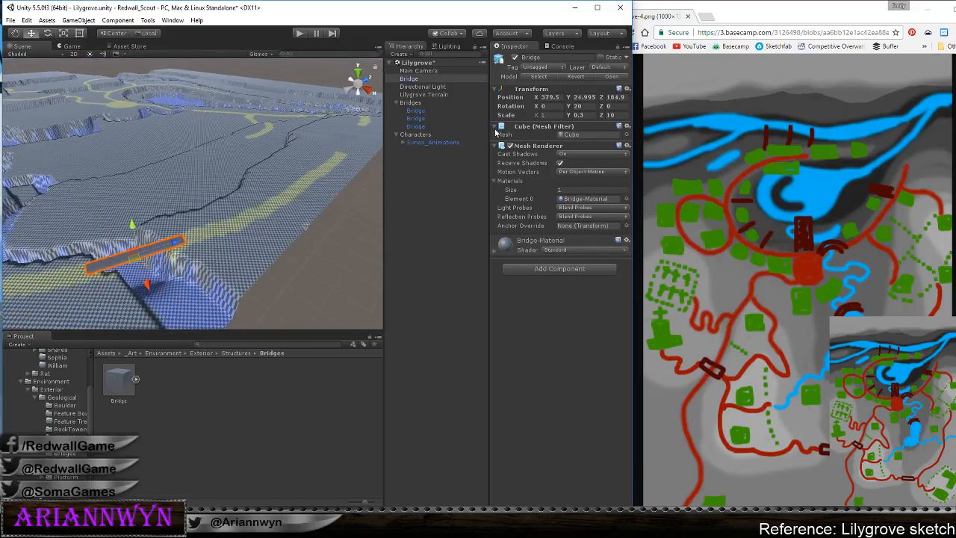
Select Lilygrove Terrain and activate its Smooth Height tool for the small spike on the terrain's outer edge
middle_drag(212, 233, 160, 218)
scroll(119, 234, up, 3)
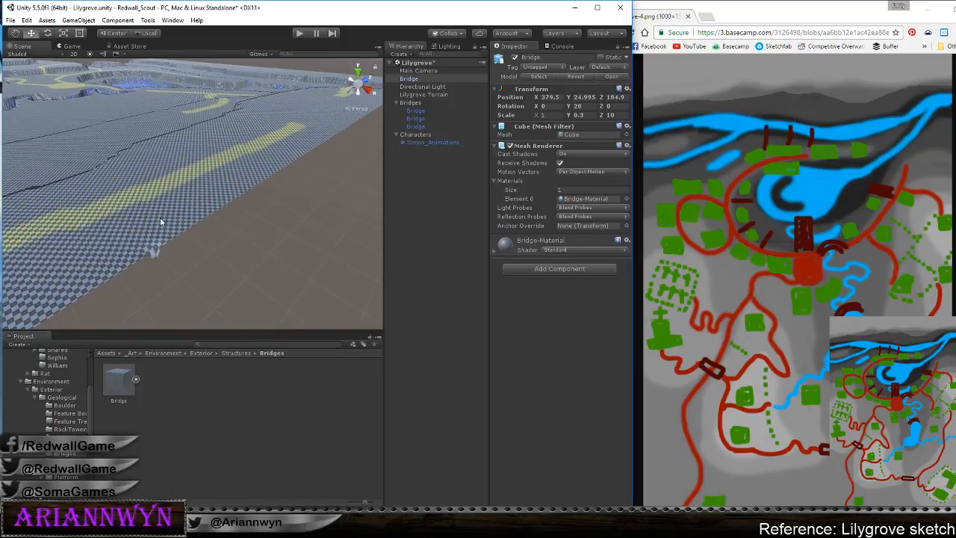
click(426, 96)
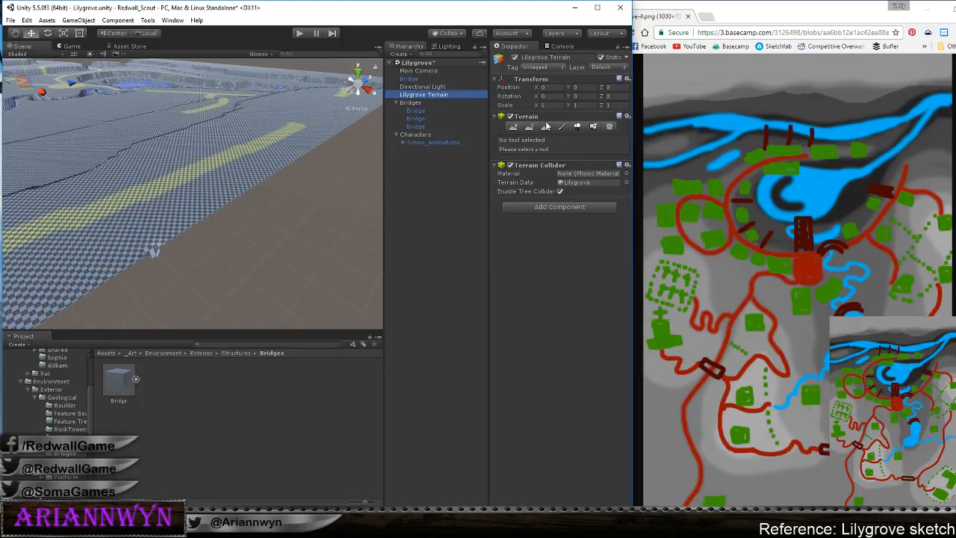
click(545, 127)
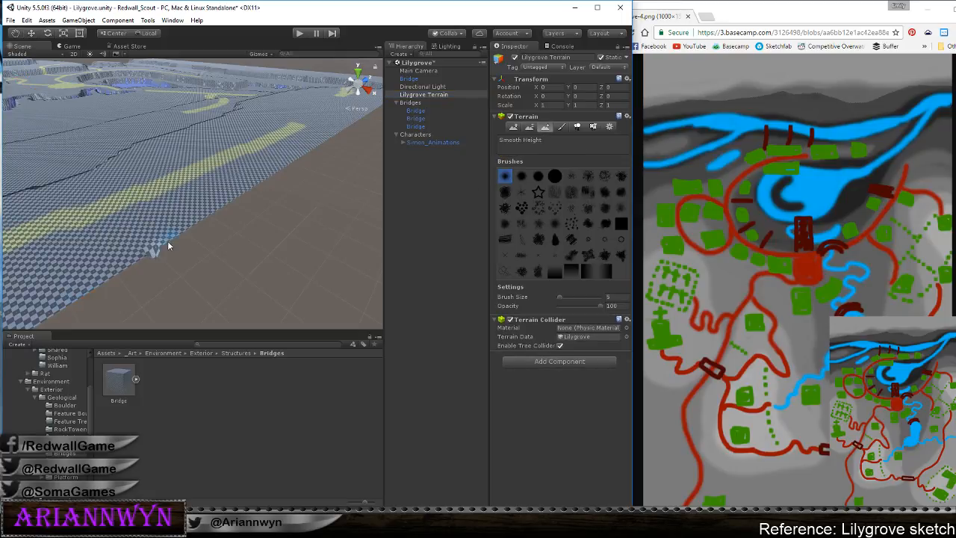
middle_drag(168, 258, 188, 331)
alt+drag(232, 209, 337, 279)
alt+right_drag(337, 279, 173, 249)
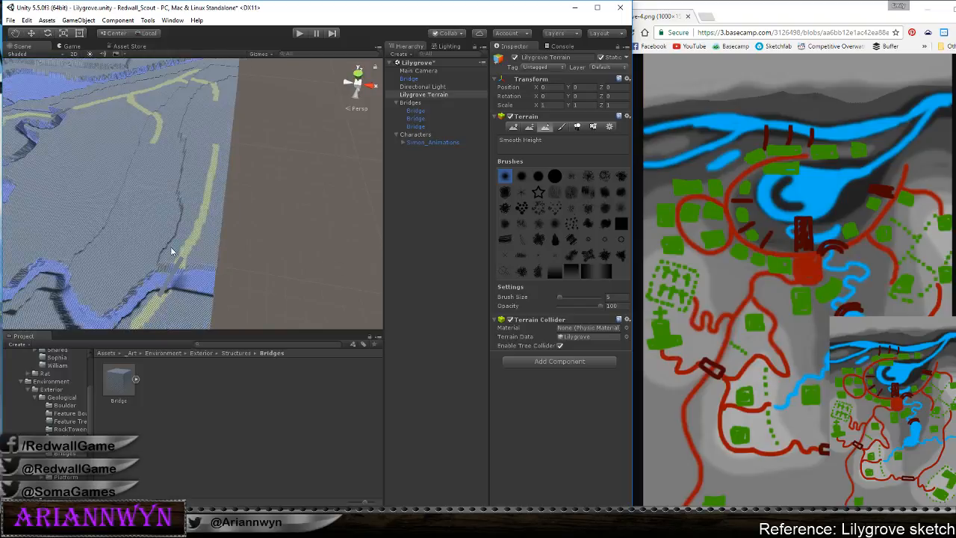
Parent the 10-unit-long river bridge under the Bridges group
middle_drag(173, 250, 293, 252)
scroll(293, 253, down, 2)
drag(403, 82, 410, 102)
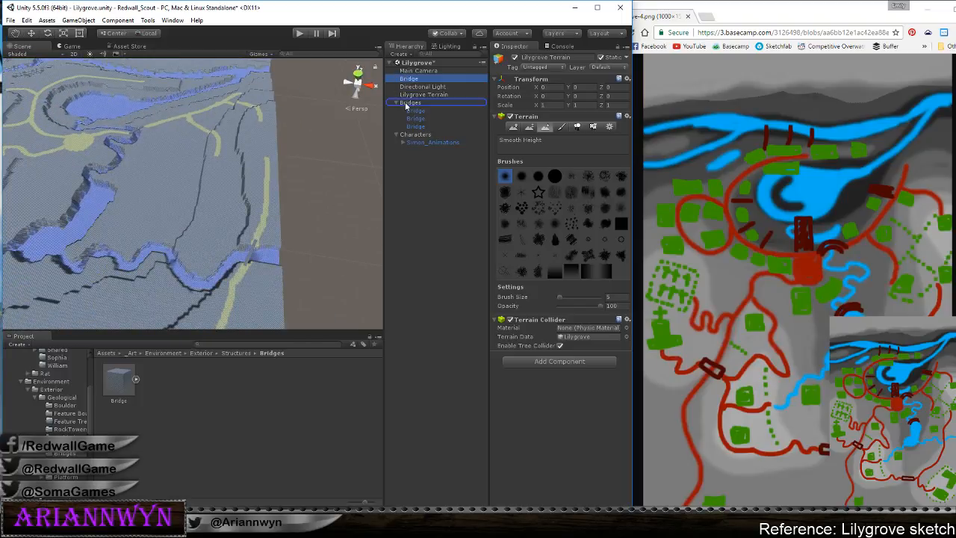
Examine the winding river channel beside the round village clearing for the next bridge crossing marked in the sketch
alt+drag(179, 170, 402, 189)
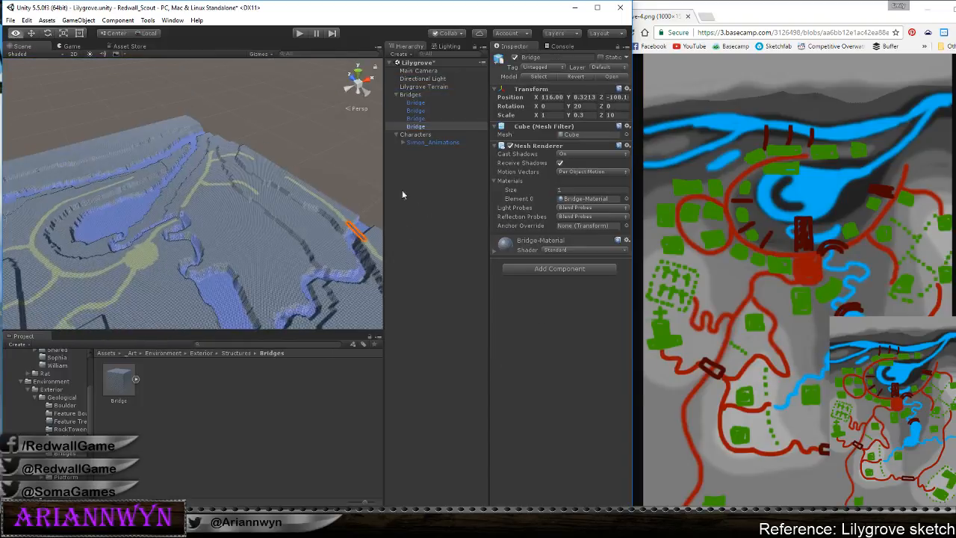
scroll(284, 186, down, 5)
scroll(206, 218, down, 1)
middle_drag(240, 238, 206, 248)
scroll(211, 247, up, 3)
scroll(215, 248, up, 2)
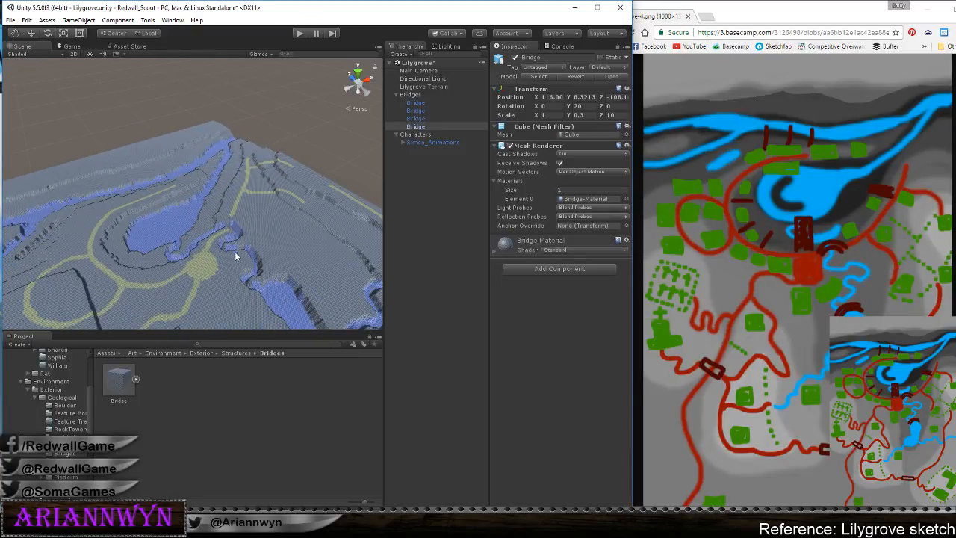
middle_drag(261, 280, 178, 230)
click(172, 227)
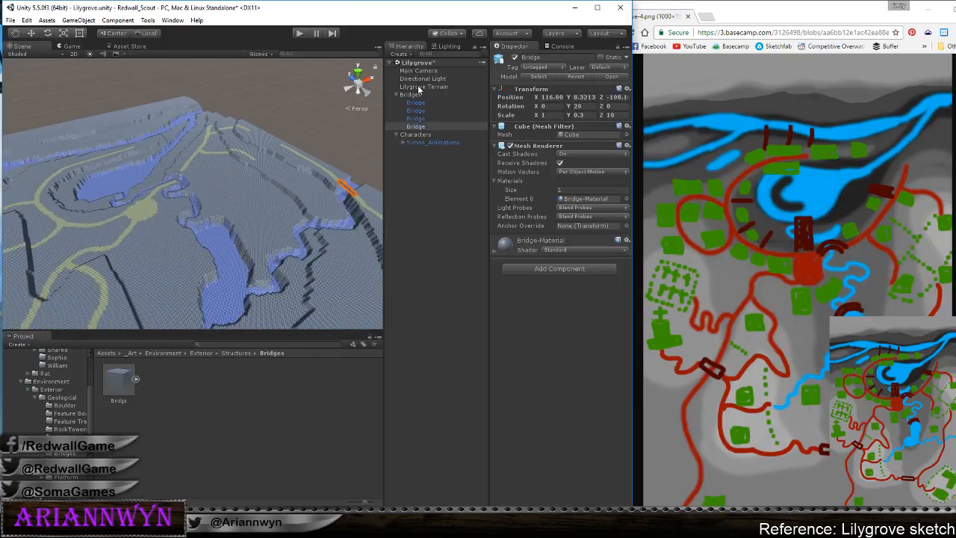
key(f)
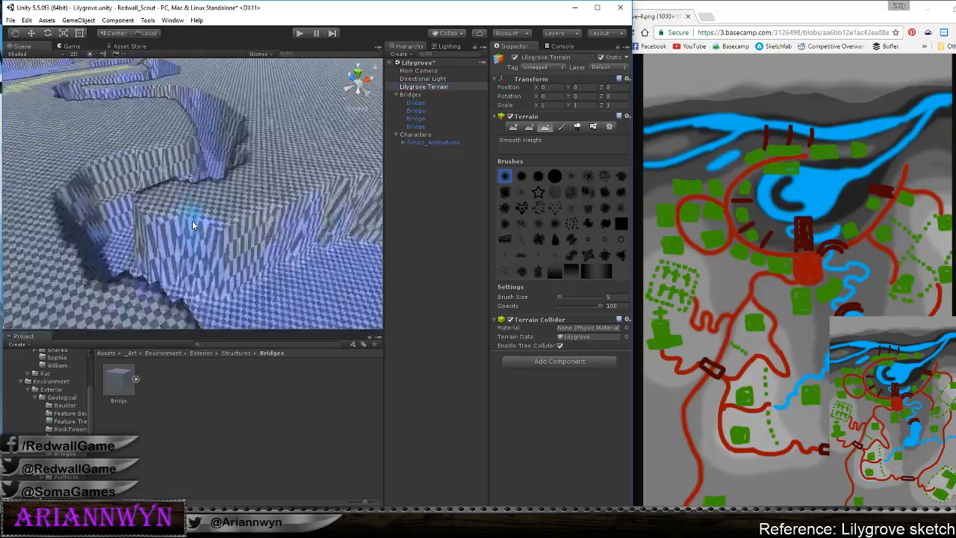
scroll(193, 221, down, 5)
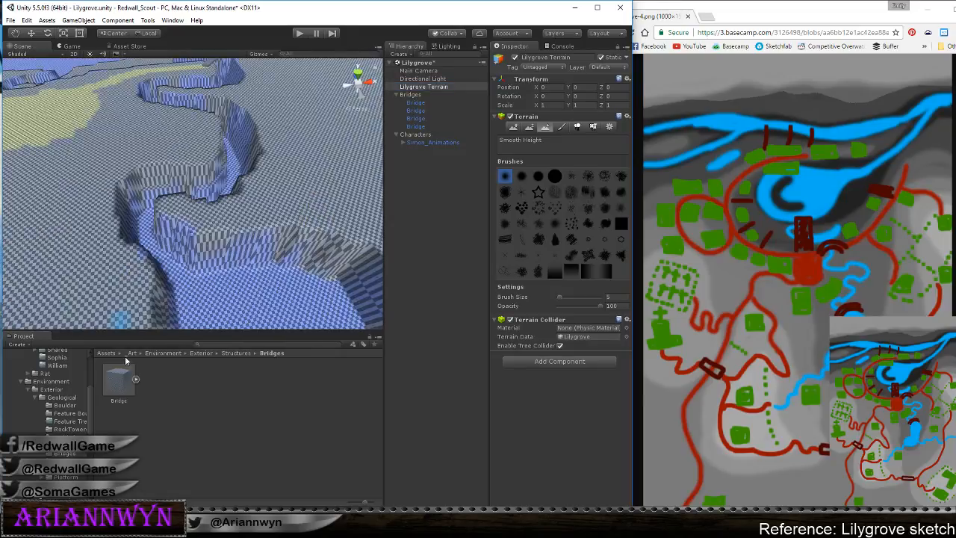
Place a Bridge prefab on the bank beside the narrow river bend and set its X scale to 8
drag(126, 372, 97, 241)
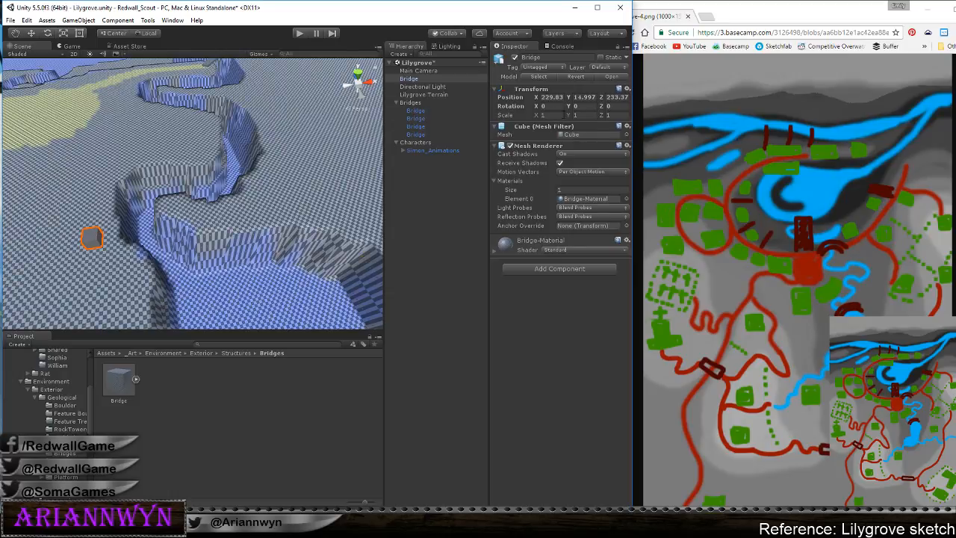
text(5)
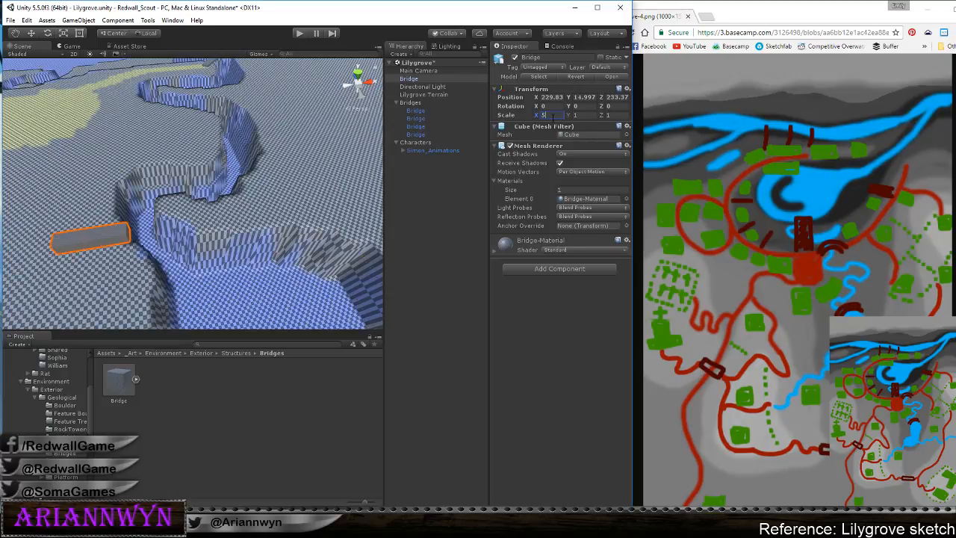
key(BackSpace)
text(6)
key(BackSpace)
text(8)
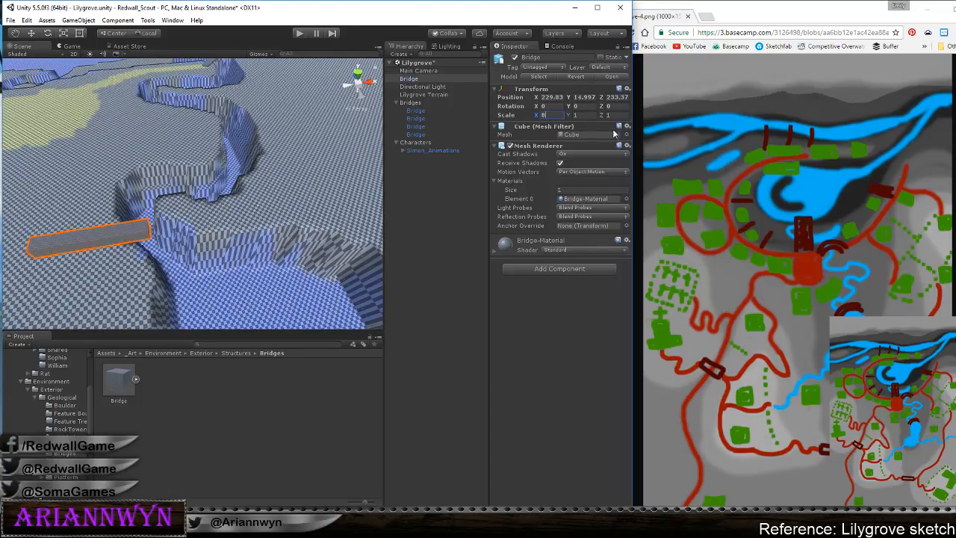
Set the new bridge's Y scale to 0.3 and slide it across the river channel to about X 239.6
text(.3)
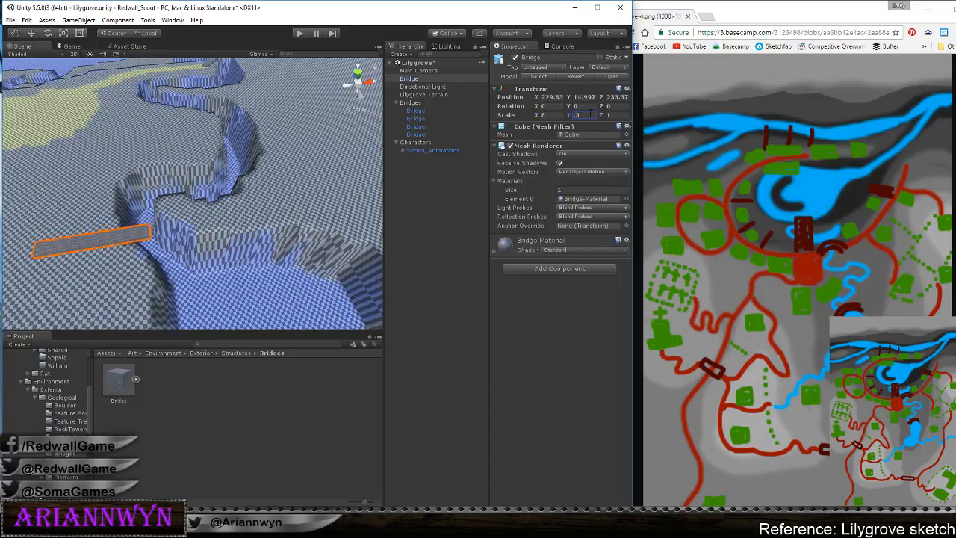
click(31, 33)
drag(134, 235, 318, 251)
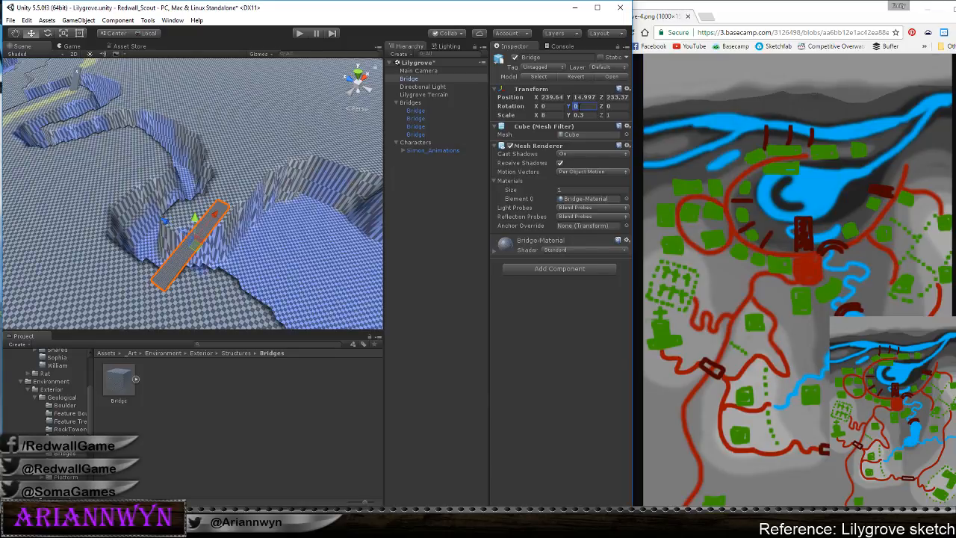
Set the new river-bend bridge's Y rotation to -15 so it spans both banks
click(578, 106)
text(-20)
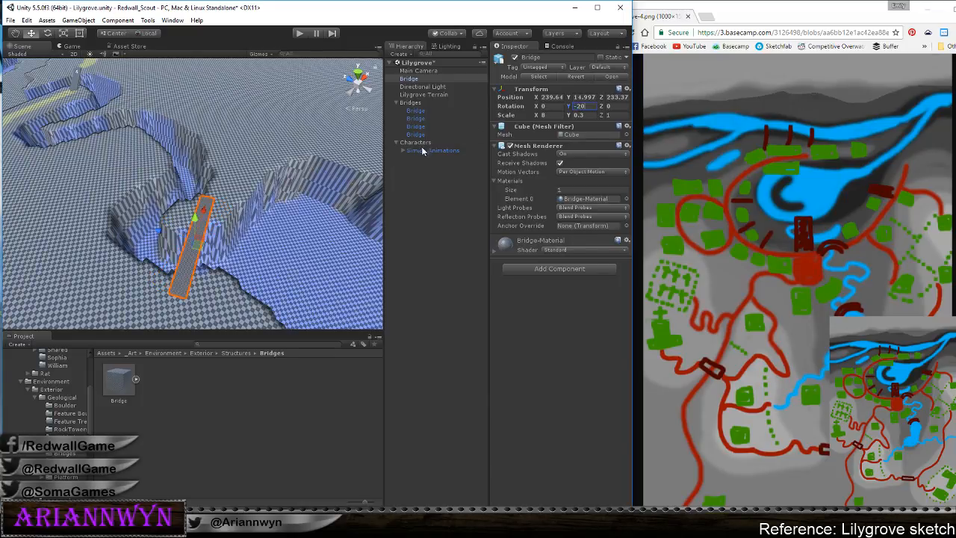
key(BackSpace)
key(BackSpace)
text(15)
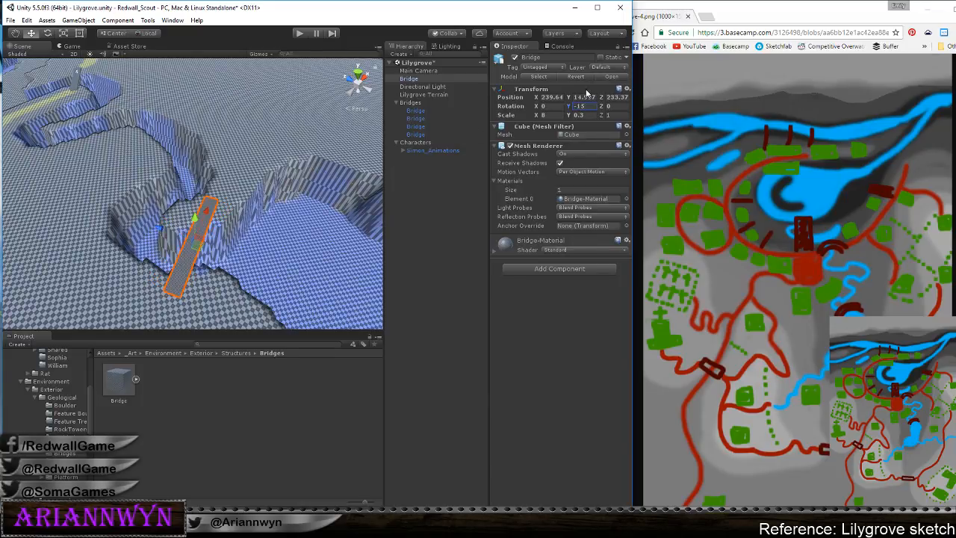
alt+drag(286, 183, 243, 133)
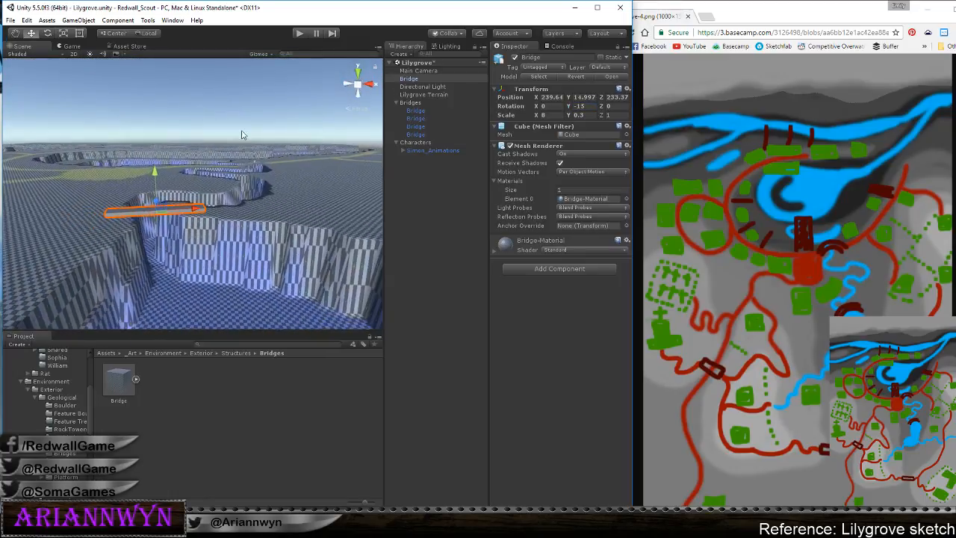
Parent the newly rotated bridge under the Bridges group and deselect it
click(330, 131)
drag(414, 82, 410, 102)
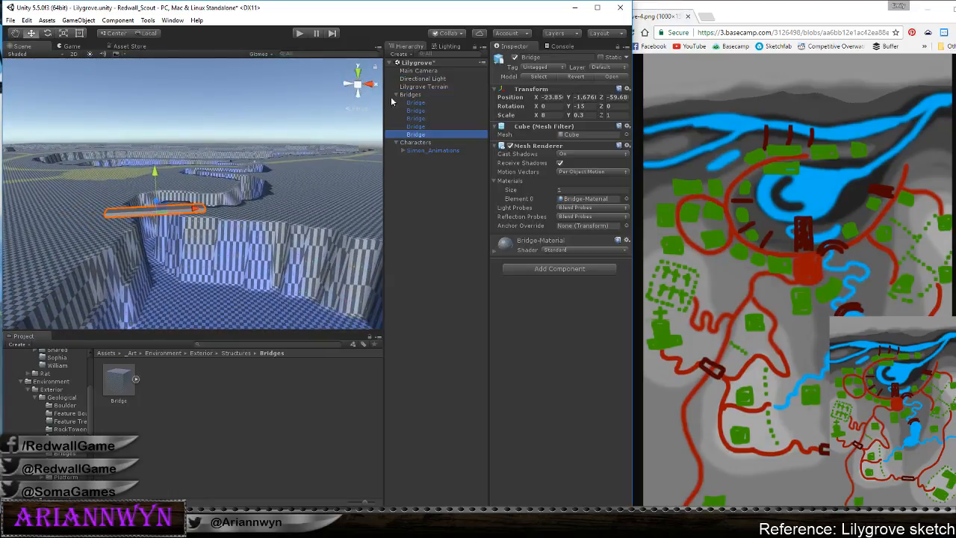
click(221, 92)
alt+drag(221, 92, 312, 215)
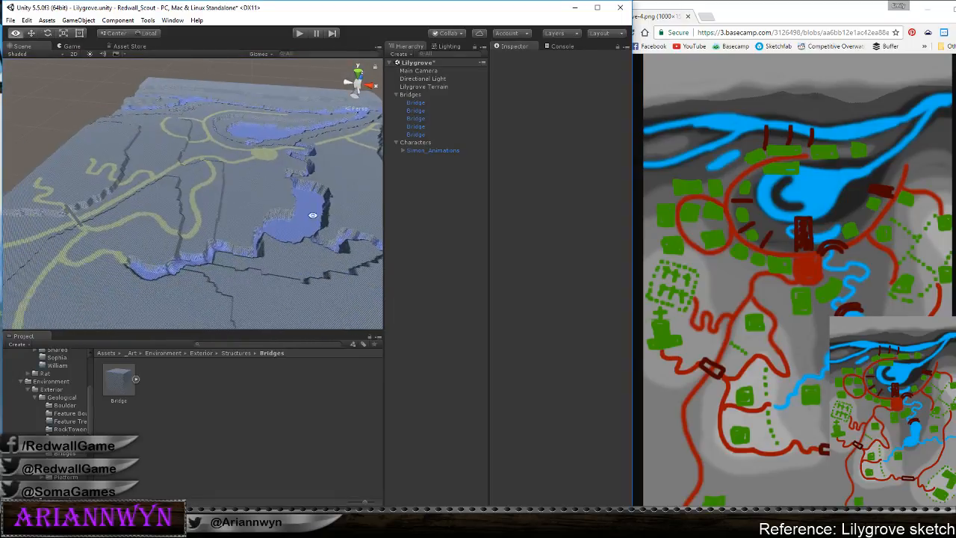
Select the Lilygrove Terrain, switch to the Smooth Height tool and save the scene
middle_drag(231, 240, 303, 166)
scroll(263, 200, down, 3)
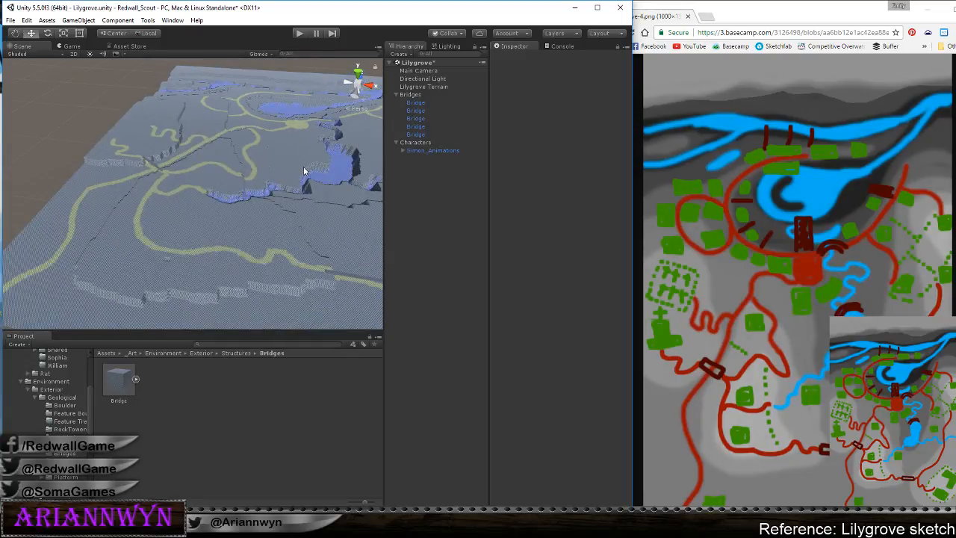
middle_drag(253, 218, 361, 204)
scroll(247, 193, up, 10)
scroll(254, 194, down, 5)
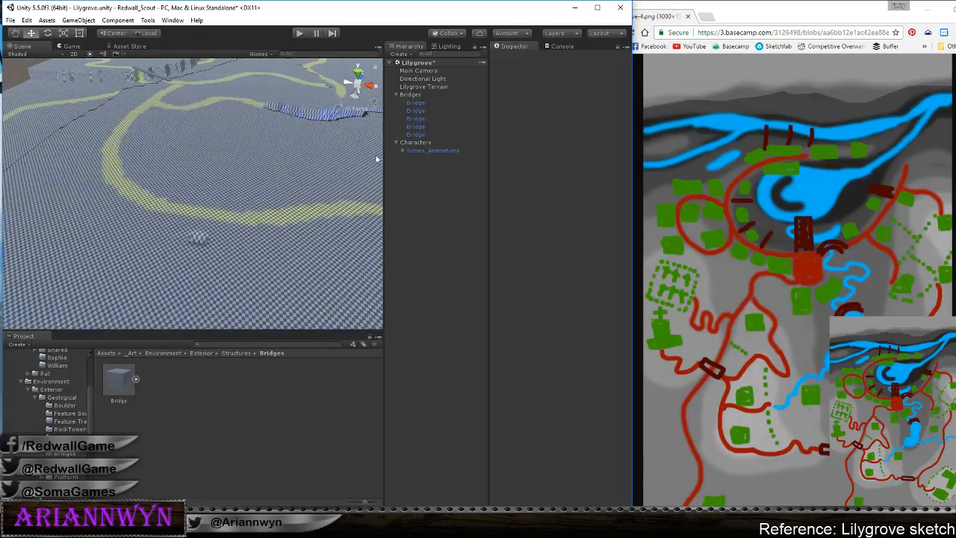
click(414, 87)
click(544, 127)
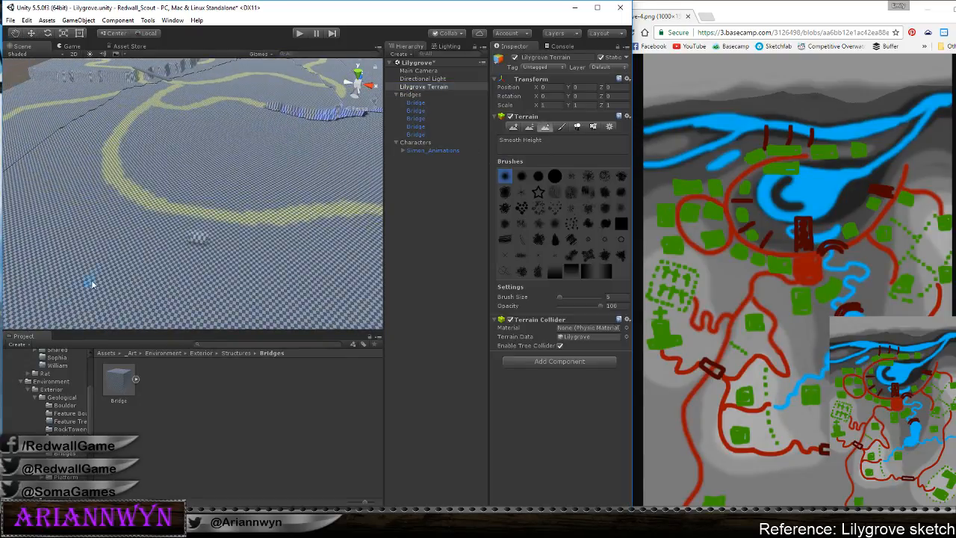
scroll(208, 255, down, 8)
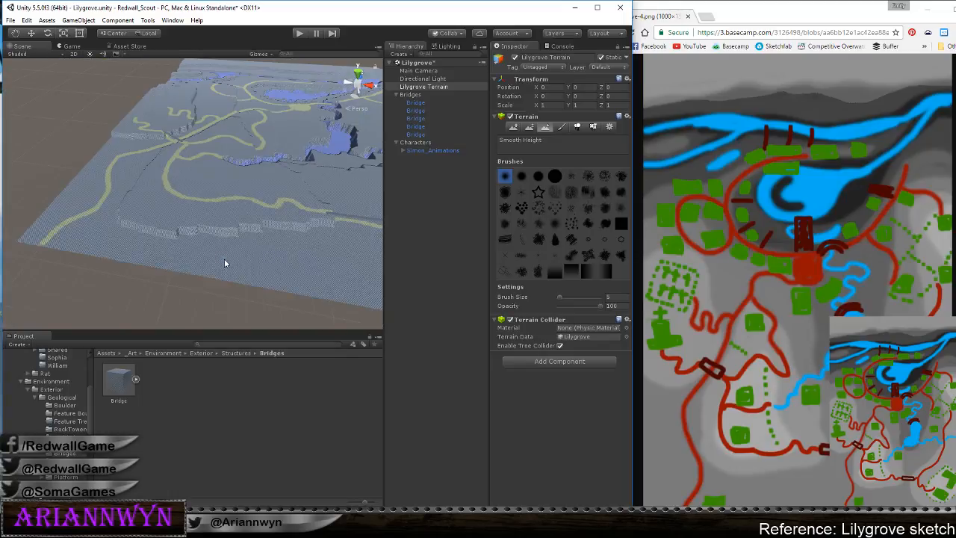
key(ctrl+s)
Paint the gray texture over the yellow path in the gap beneath the long bridge, using brush size 20
alt+drag(224, 259, 219, 231)
scroll(190, 234, up, 6)
click(562, 127)
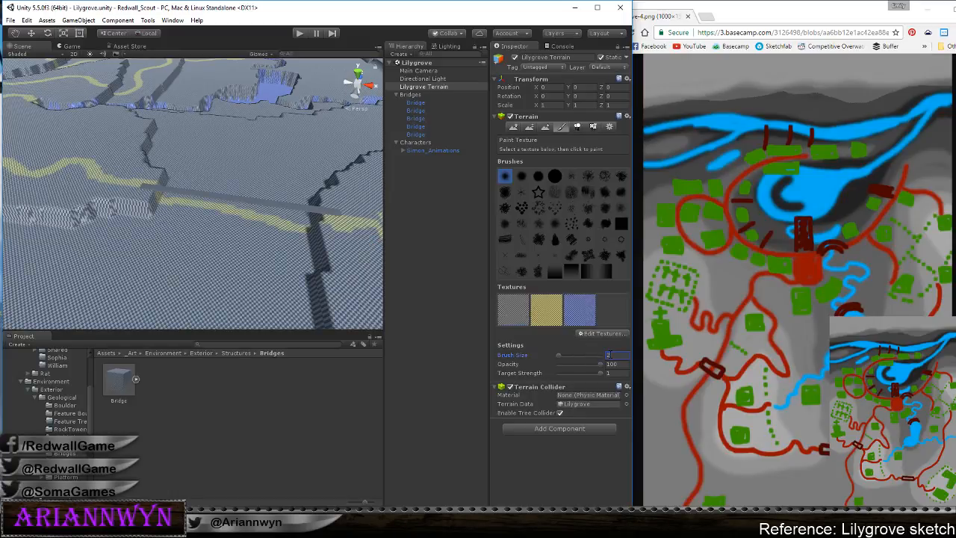
mouse_move(157, 204)
mouse_down()
mouse_move(300, 231)
mouse_move(316, 268)
mouse_move(342, 250)
mouse_move(317, 258)
mouse_up()
scroll(318, 257, down, 8)
middle_drag(161, 225, 264, 285)
scroll(243, 266, up, 6)
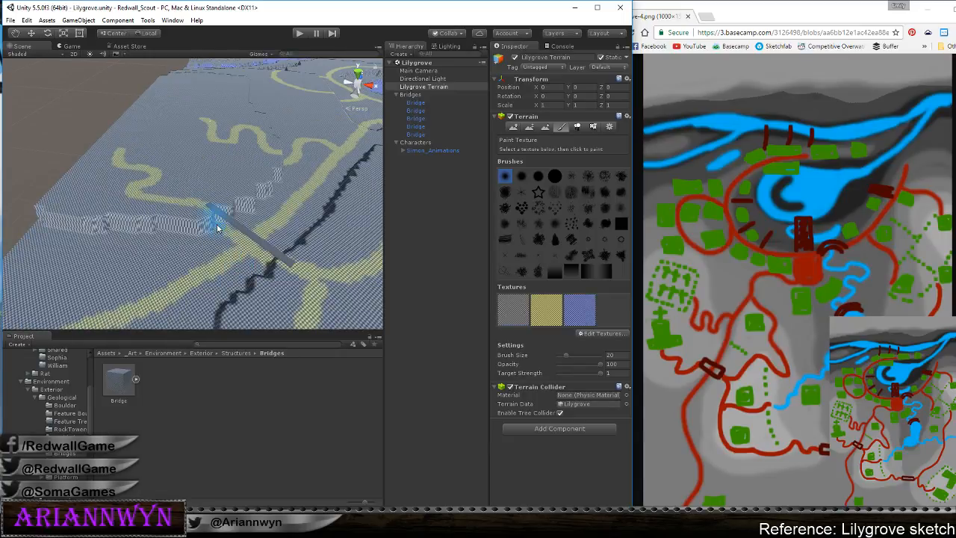
Repaint the missing stretch of yellow road under the bridge with the square brush at size 5
alt+drag(214, 305, 289, 241)
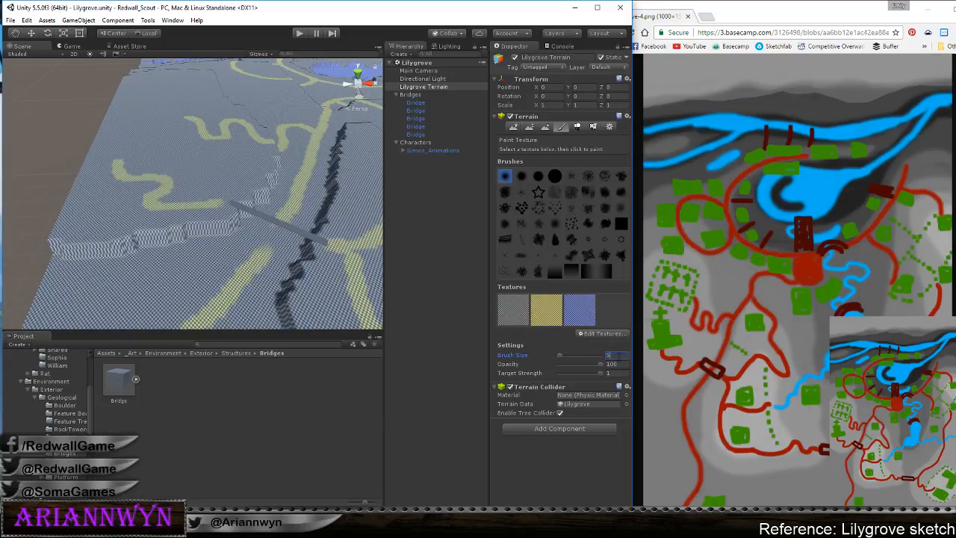
click(621, 224)
scroll(291, 224, up, 3)
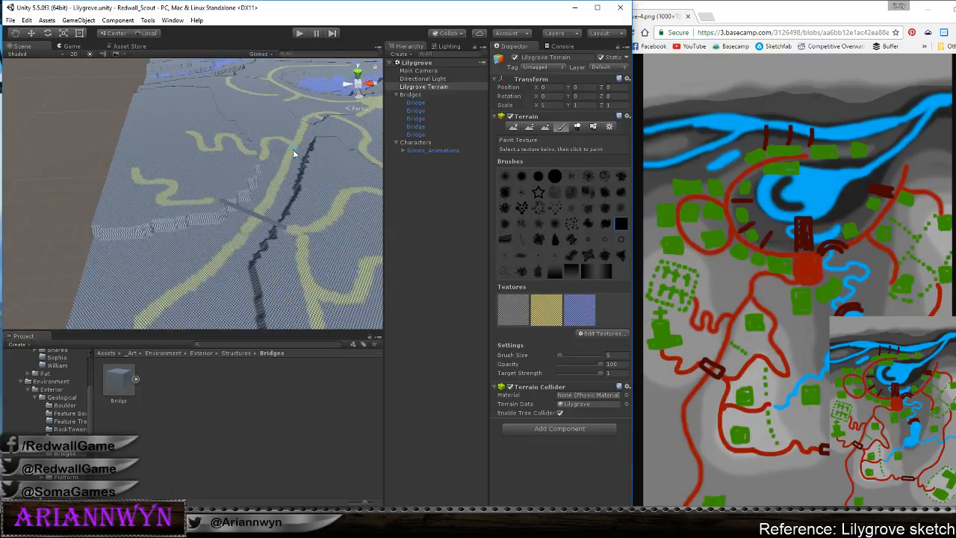
Smooth the cliff into a slope where the round loop path crosses it, using Smooth Height with the size 5 square brush
middle_drag(311, 149, 181, 271)
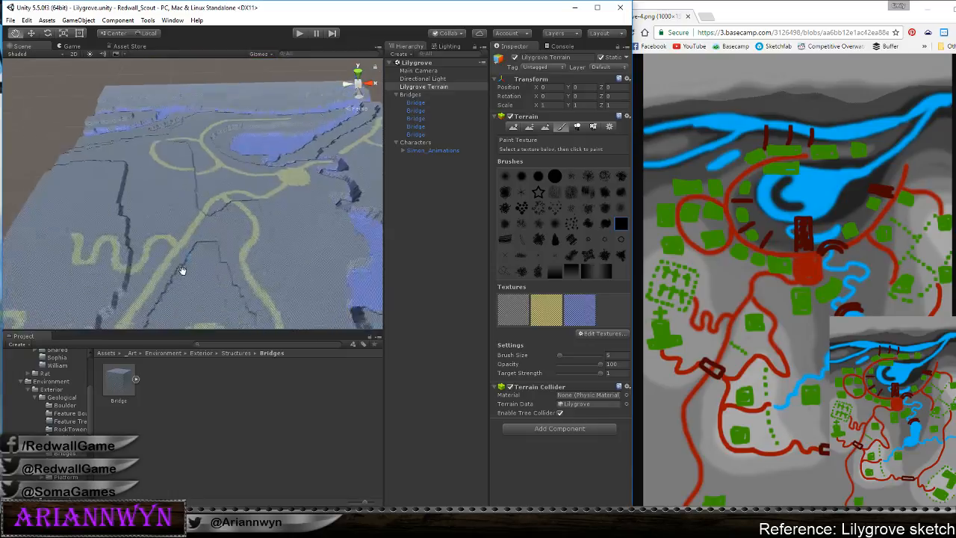
scroll(309, 238, down, 3)
middle_drag(309, 238, 158, 331)
scroll(198, 304, up, 3)
alt+drag(198, 302, 180, 224)
scroll(179, 224, up, 2)
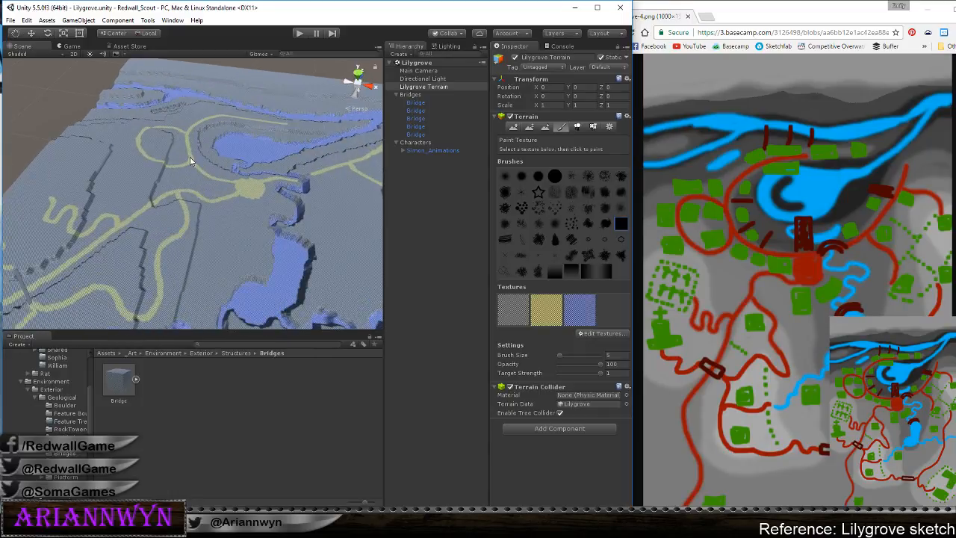
key(f)
alt+drag(249, 192, 133, 144)
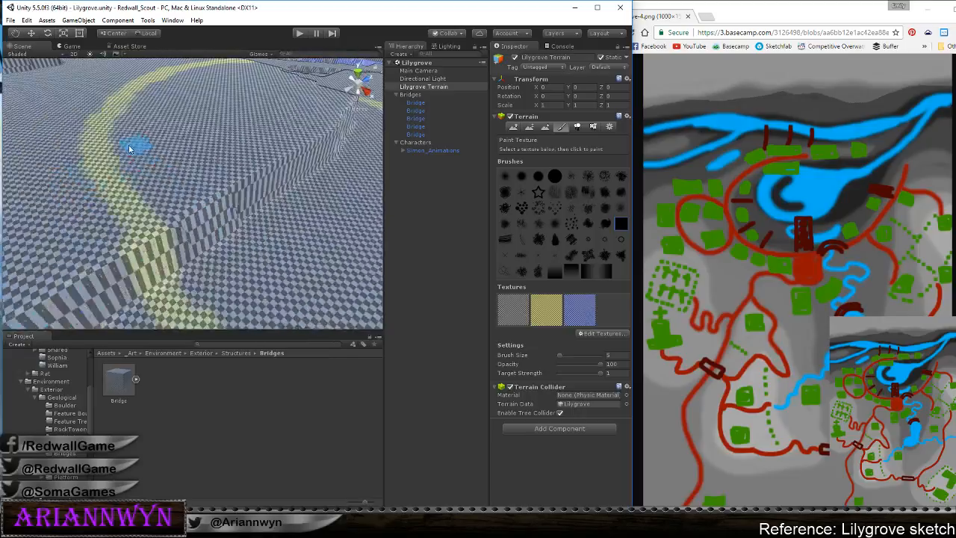
scroll(320, 229, down, 3)
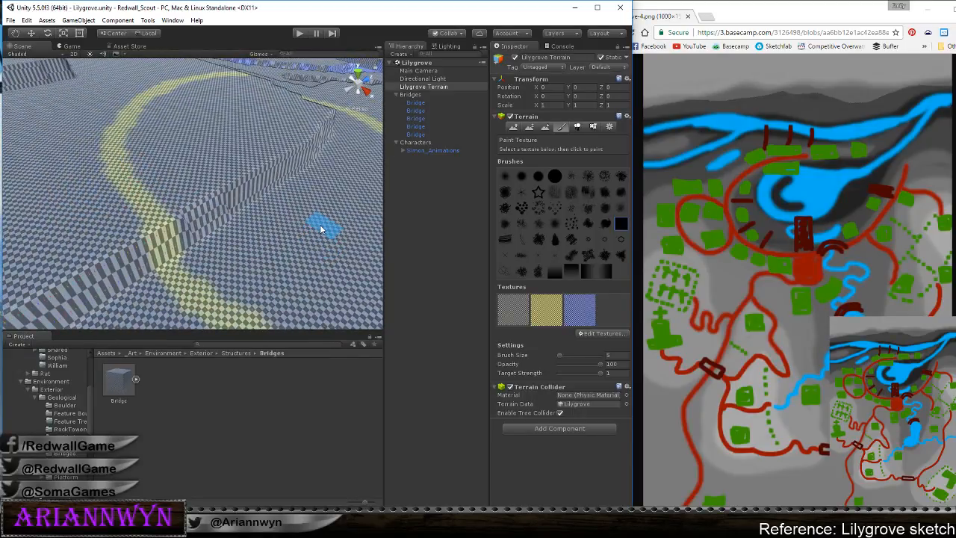
click(546, 128)
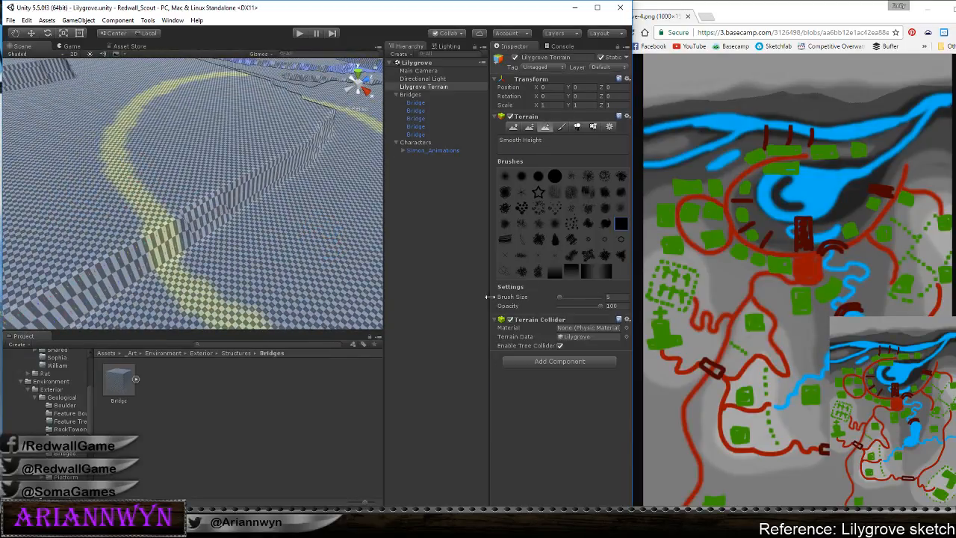
alt+drag(331, 314, 237, 247)
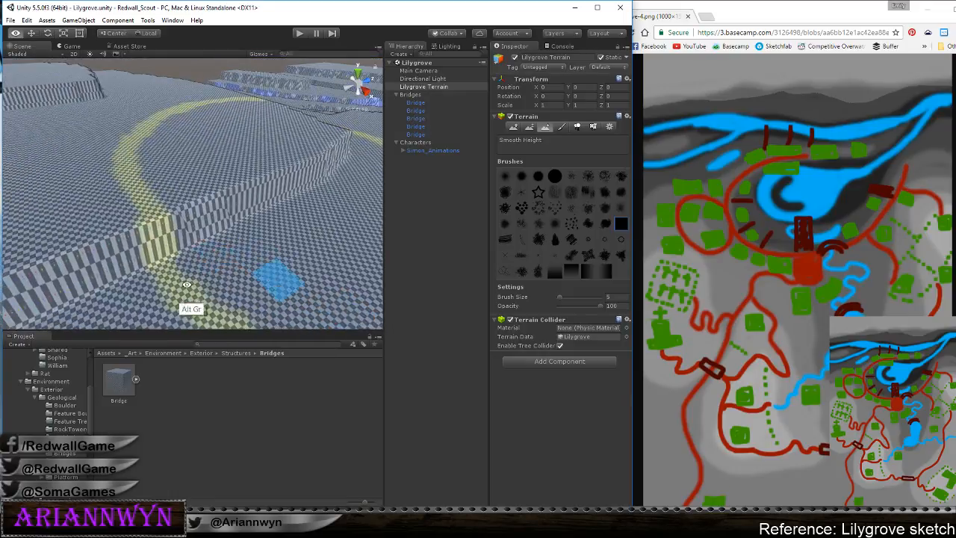
mouse_move(186, 285)
alt+mouse_down()
mouse_move(138, 280)
mouse_move(158, 282)
mouse_move(153, 205)
mouse_move(127, 224)
mouse_move(172, 210)
alt+mouse_up()
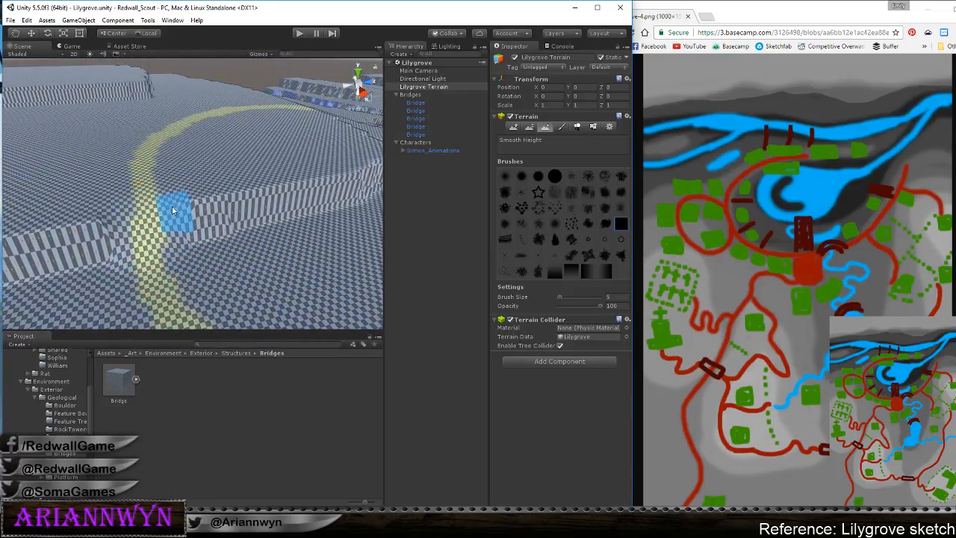
Soften the loop path's ramp further with the soft round brush, raising the brush size to 10
click(505, 176)
mouse_move(175, 267)
mouse_down()
mouse_move(190, 213)
mouse_move(104, 246)
mouse_move(171, 279)
mouse_up()
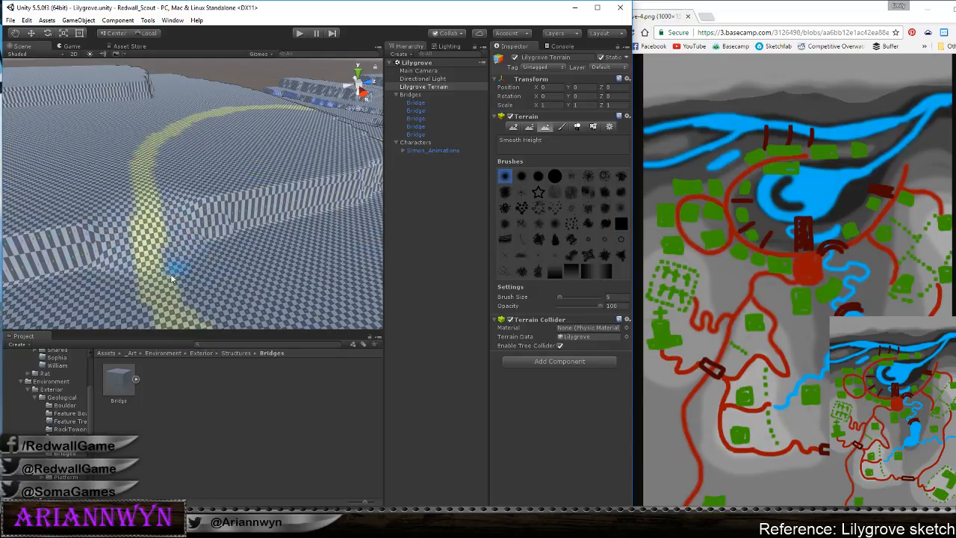
click(609, 298)
mouse_move(337, 318)
alt+mouse_down()
mouse_move(240, 254)
mouse_move(209, 213)
mouse_move(83, 163)
mouse_move(212, 200)
alt+mouse_up()
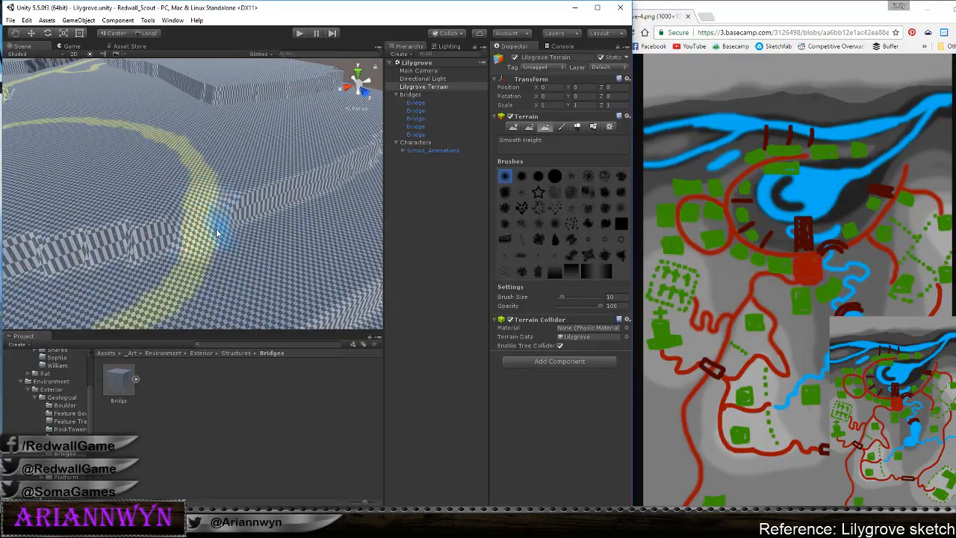
Smooth the cliff edge where the winding switchback path climbs beside the long bridge
scroll(216, 216, down, 6)
alt+drag(211, 214, 198, 253)
scroll(205, 249, up, 5)
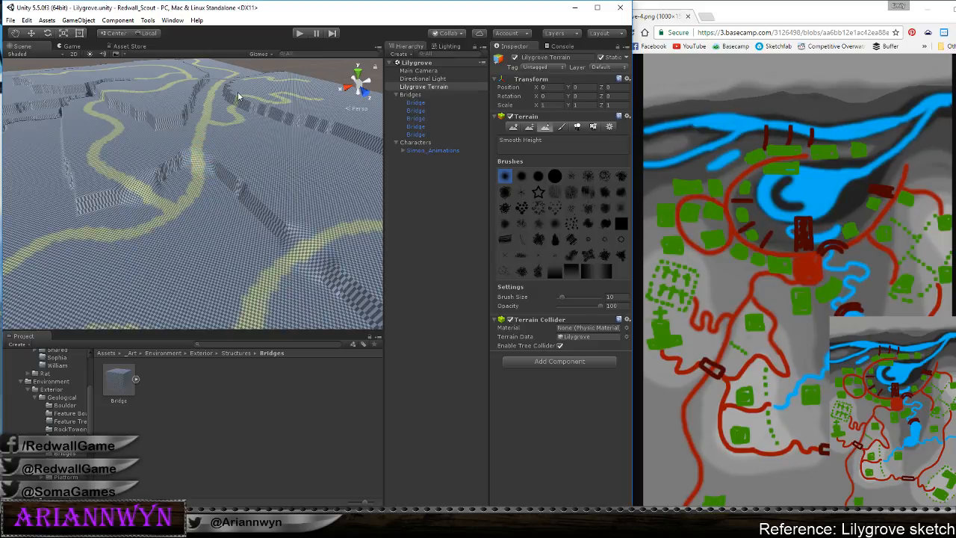
scroll(238, 95, up, 4)
mouse_move(239, 95)
middle_down()
mouse_move(231, 198)
mouse_move(139, 205)
middle_up()
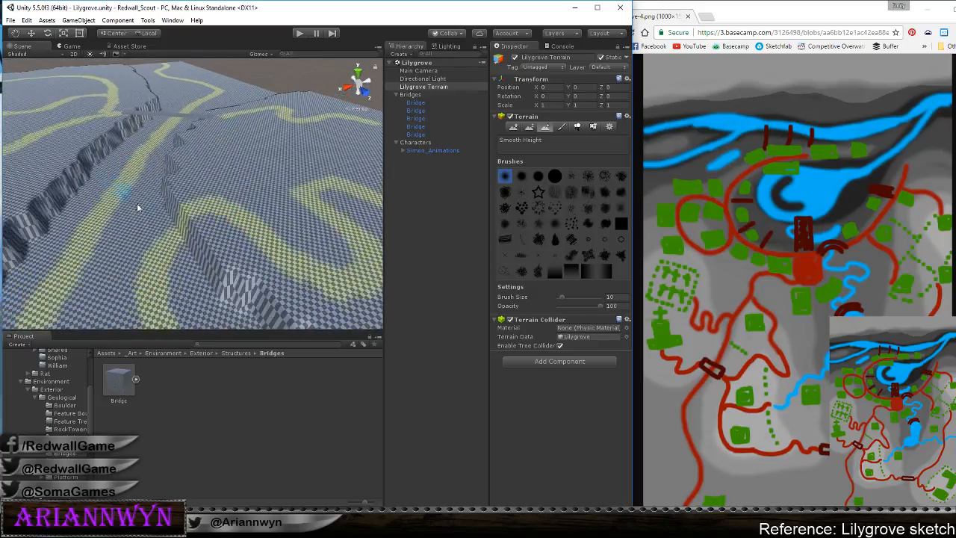
mouse_move(266, 246)
alt+mouse_down()
mouse_move(202, 266)
mouse_move(351, 234)
mouse_move(198, 238)
mouse_move(214, 192)
mouse_move(192, 229)
mouse_move(224, 220)
mouse_move(214, 229)
alt+mouse_up()
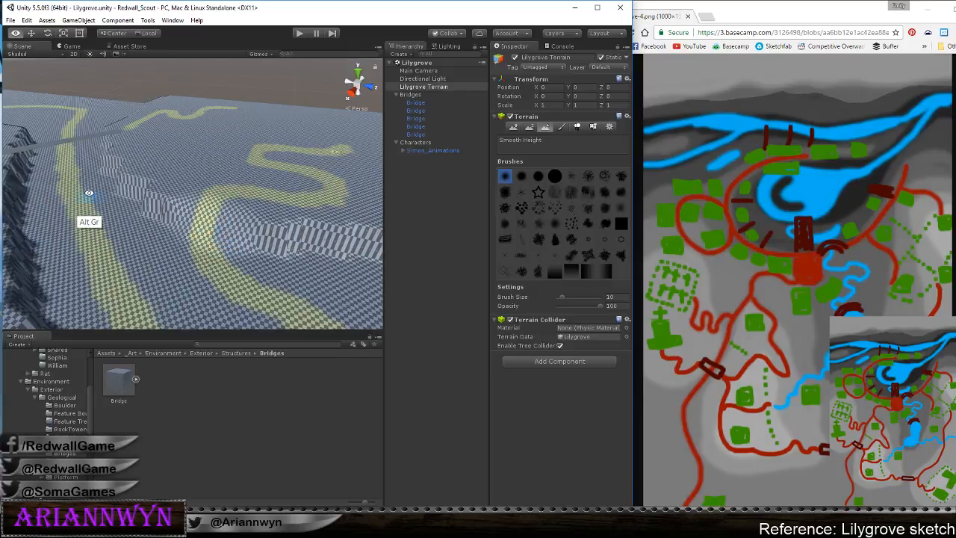
mouse_move(148, 199)
alt+mouse_down()
mouse_move(327, 212)
mouse_move(34, 149)
alt+mouse_up()
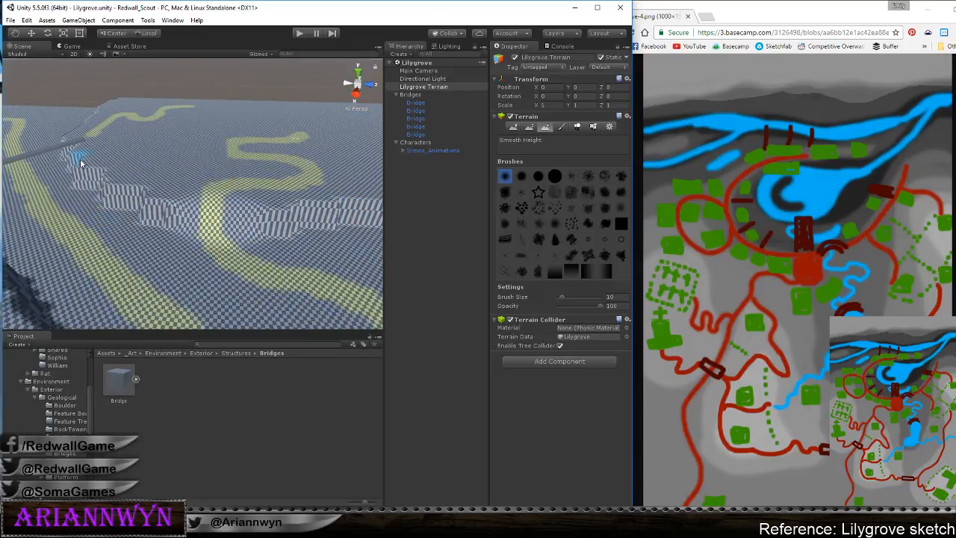
Smooth the cliff where the yellow path crosses it beside the end of the river channel
scroll(131, 79, down, 10)
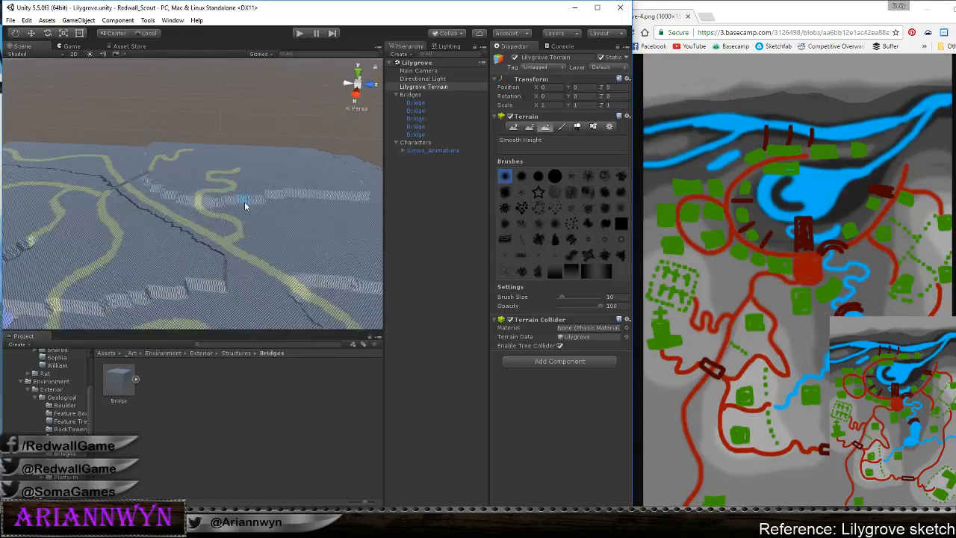
mouse_move(245, 204)
middle_down()
mouse_move(260, 134)
mouse_move(321, 149)
middle_up()
scroll(277, 197, up, 7)
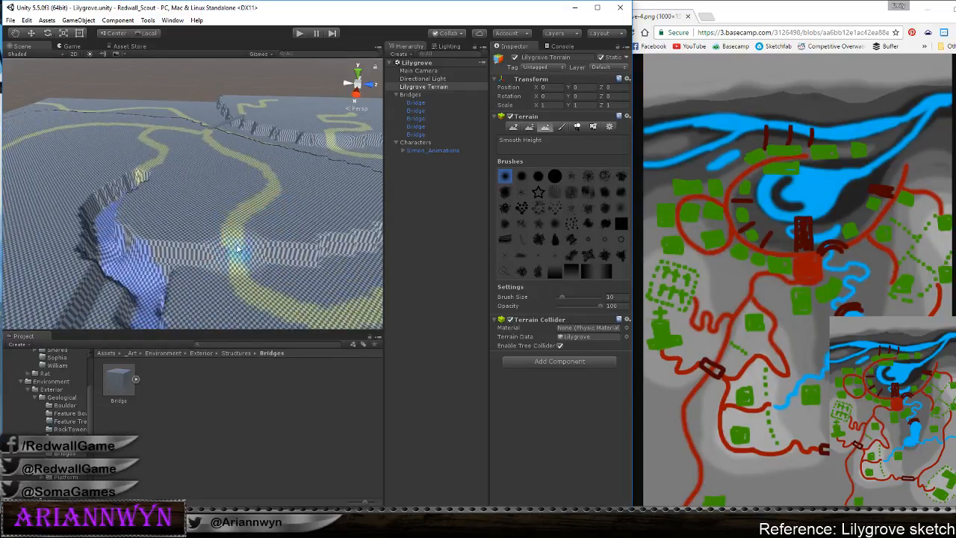
scroll(242, 273, down, 5)
Examine the remaining paths across the whole terrain, comparing them with the sketch, for cliff crossings that still need smoothing
middle_drag(236, 258, 292, 235)
scroll(292, 234, down, 5)
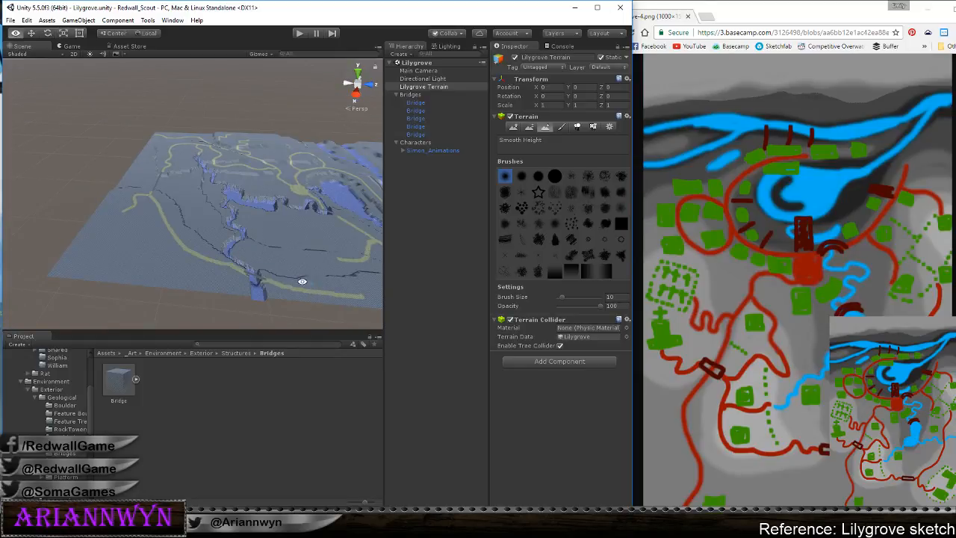
alt+drag(312, 285, 298, 246)
scroll(309, 211, up, 5)
scroll(308, 210, up, 5)
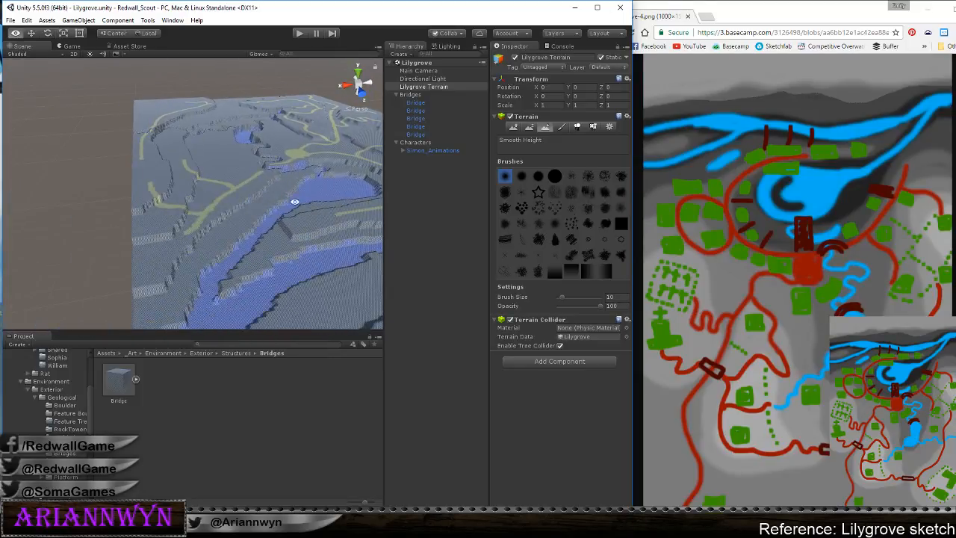
alt+drag(215, 230, 239, 215)
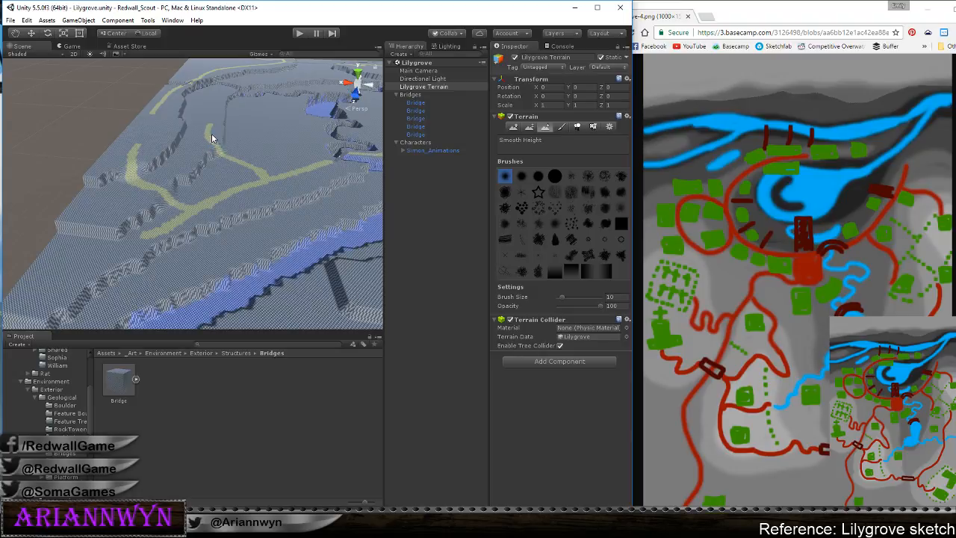
key(f)
alt+drag(229, 119, 153, 201)
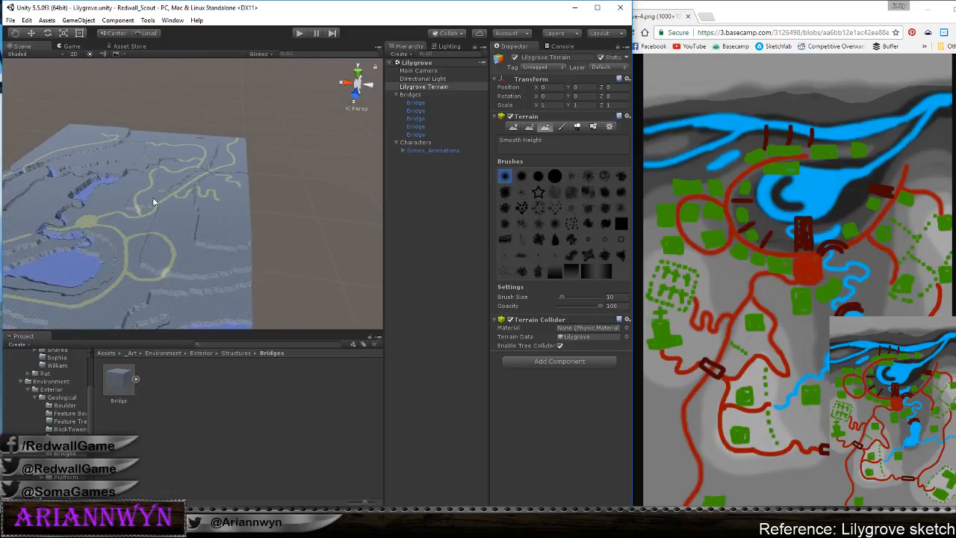
alt+drag(167, 239, 266, 184)
scroll(192, 220, down, 5)
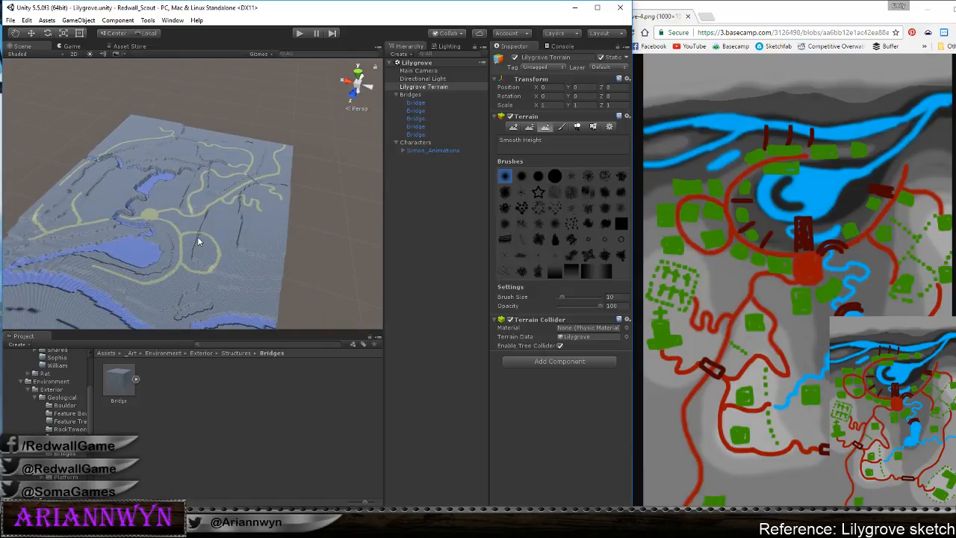
alt+drag(192, 245, 262, 205)
scroll(259, 196, down, 5)
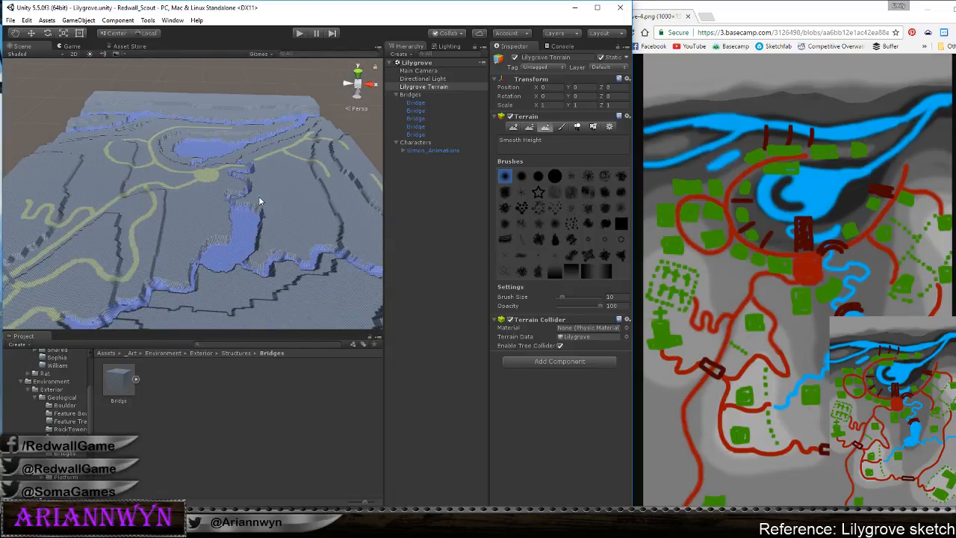
scroll(254, 194, up, 10)
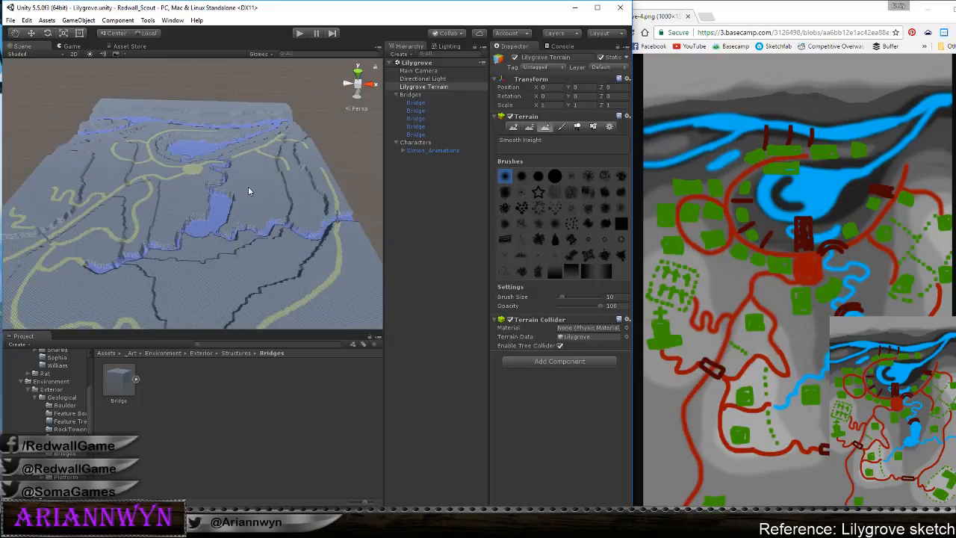